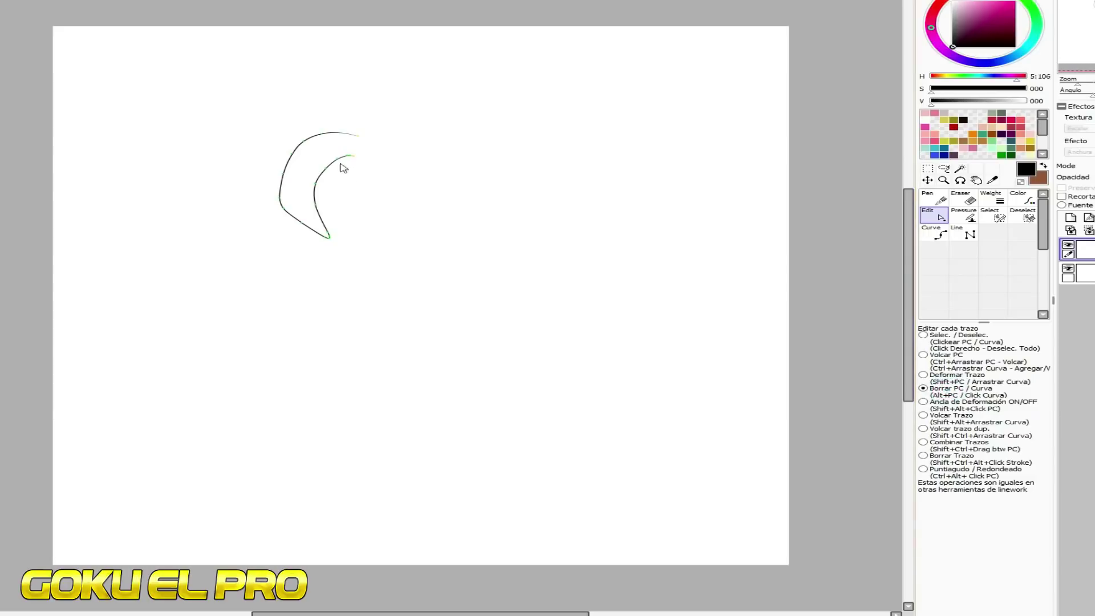
Adjust the first hair lock's line points, reshaping the inner curve's upper end and sharpening the lower tip
{"action": "left_click", "coordinate": [348, 161]}
{"action": "left_click", "coordinate": [341, 164]}
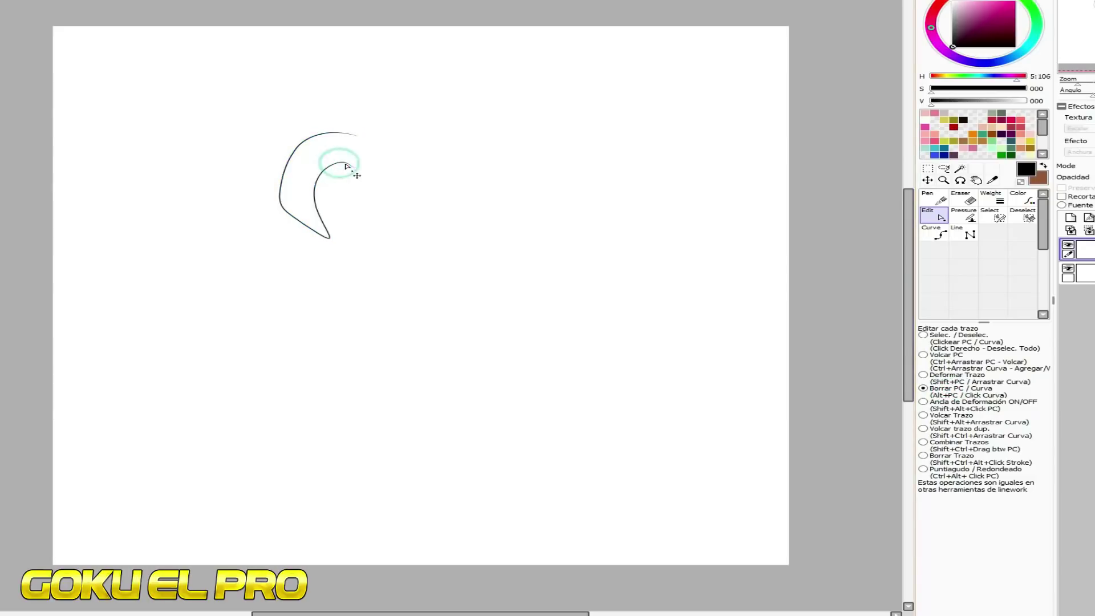
{"action": "left_click", "coordinate": [331, 234]}
{"action": "left_click", "coordinate": [327, 237]}
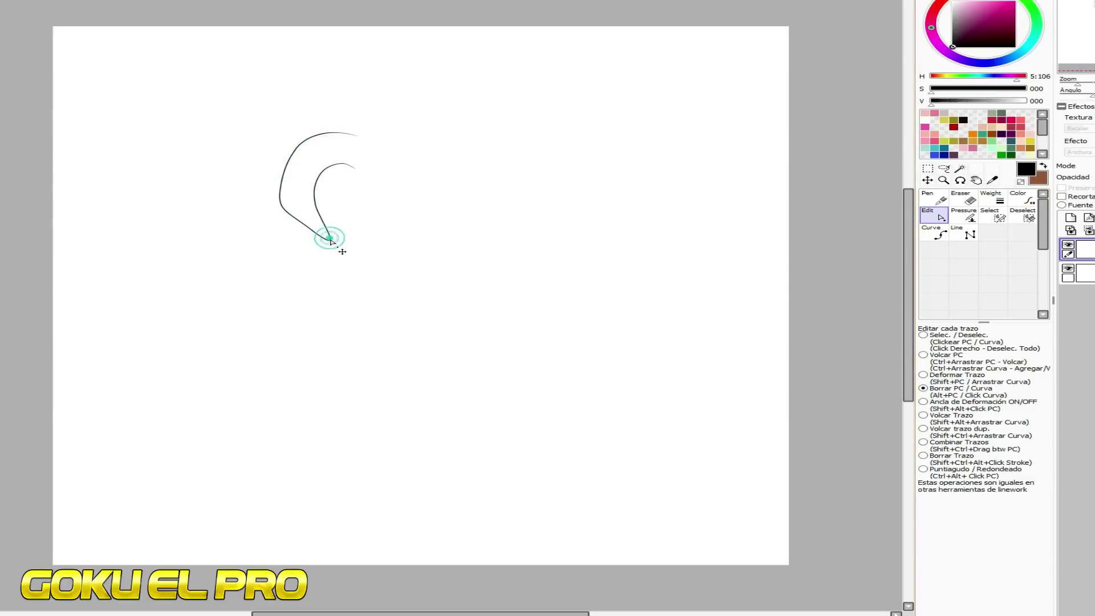
Draw the pointed central forehead bang and a smaller side bang behind it with the Pen tool
{"action": "key", "text": "n"}
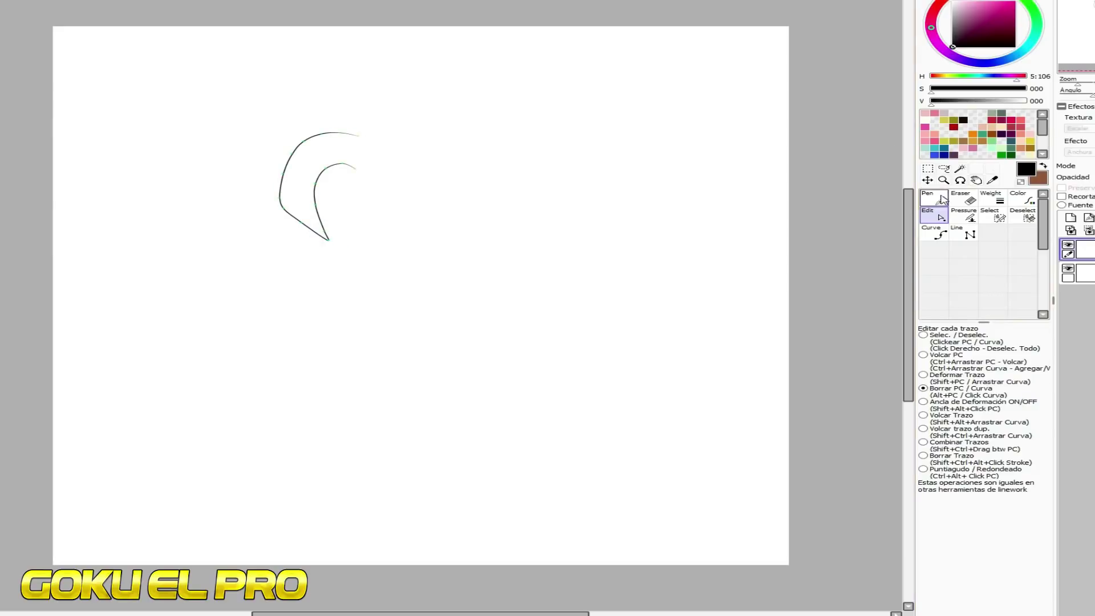
{"action": "mouse_move", "coordinate": [358, 168]}
{"action": "left_mouse_down"}
{"action": "mouse_move", "coordinate": [388, 161]}
{"action": "mouse_move", "coordinate": [410, 213]}
{"action": "mouse_move", "coordinate": [383, 129]}
{"action": "mouse_move", "coordinate": [359, 153]}
{"action": "left_mouse_up"}
{"action": "left_click_drag", "start_coordinate": [427, 178], "coordinate": [434, 154]}
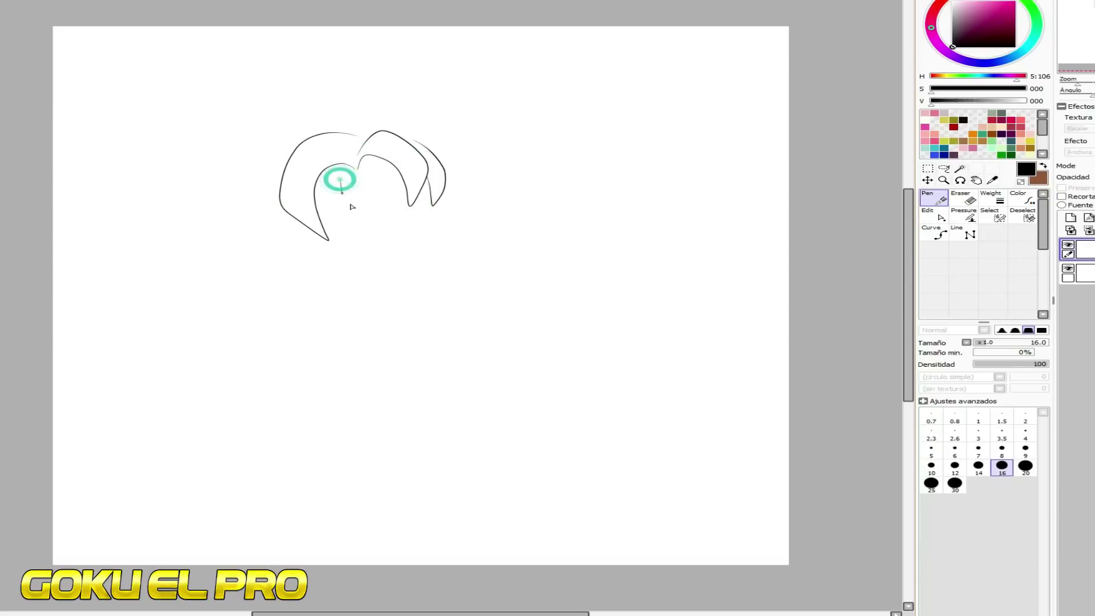
{"action": "key", "text": "ctrl+z"}
{"action": "mouse_move", "coordinate": [339, 181]}
{"action": "left_mouse_down"}
{"action": "mouse_move", "coordinate": [338, 203]}
{"action": "mouse_move", "coordinate": [363, 220]}
{"action": "left_mouse_up"}
{"action": "left_click_drag", "start_coordinate": [428, 247], "coordinate": [422, 250]}
{"action": "key", "text": "ctrl+z"}
{"action": "key", "text": "ctrl+z"}
Draw the angular face outline from the forehead down to the chin and up the rear jaw, and adjust its ends
{"action": "mouse_move", "coordinate": [344, 180]}
{"action": "left_mouse_down"}
{"action": "mouse_move", "coordinate": [423, 246]}
{"action": "mouse_move", "coordinate": [456, 225]}
{"action": "mouse_move", "coordinate": [458, 188]}
{"action": "left_mouse_up"}
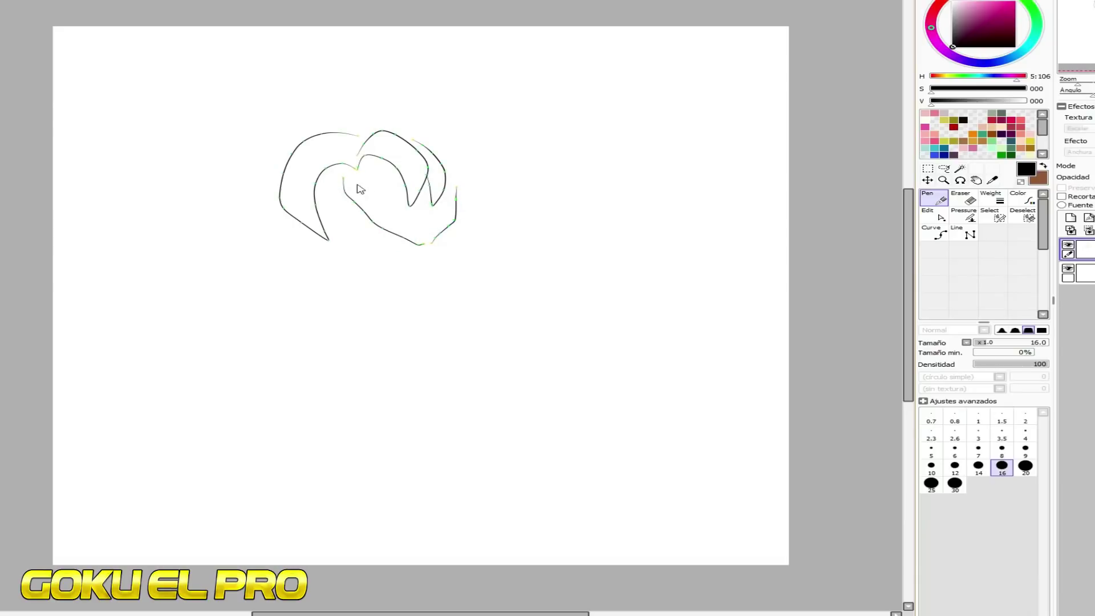
{"action": "left_click", "coordinate": [345, 176]}
{"action": "left_click_drag", "start_coordinate": [426, 247], "coordinate": [426, 246]}
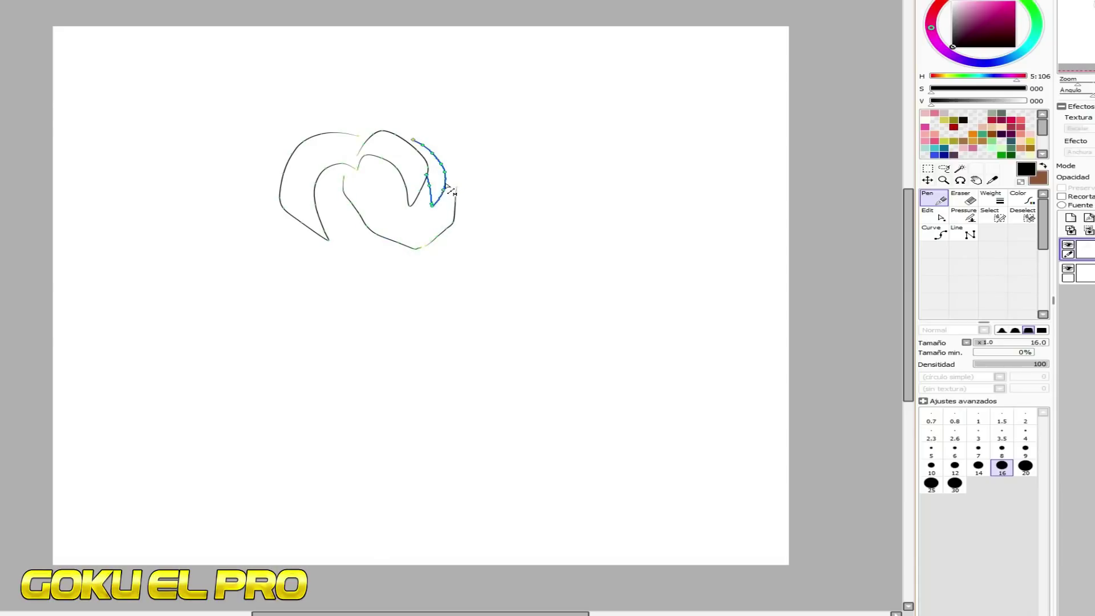
Widen the rear side bang by moving its lower tip and upper end outward
{"action": "left_click_drag", "start_coordinate": [432, 206], "coordinate": [445, 206]}
{"action": "left_click_drag", "start_coordinate": [418, 140], "coordinate": [434, 136]}
{"action": "left_click_drag", "start_coordinate": [427, 208], "coordinate": [442, 210]}
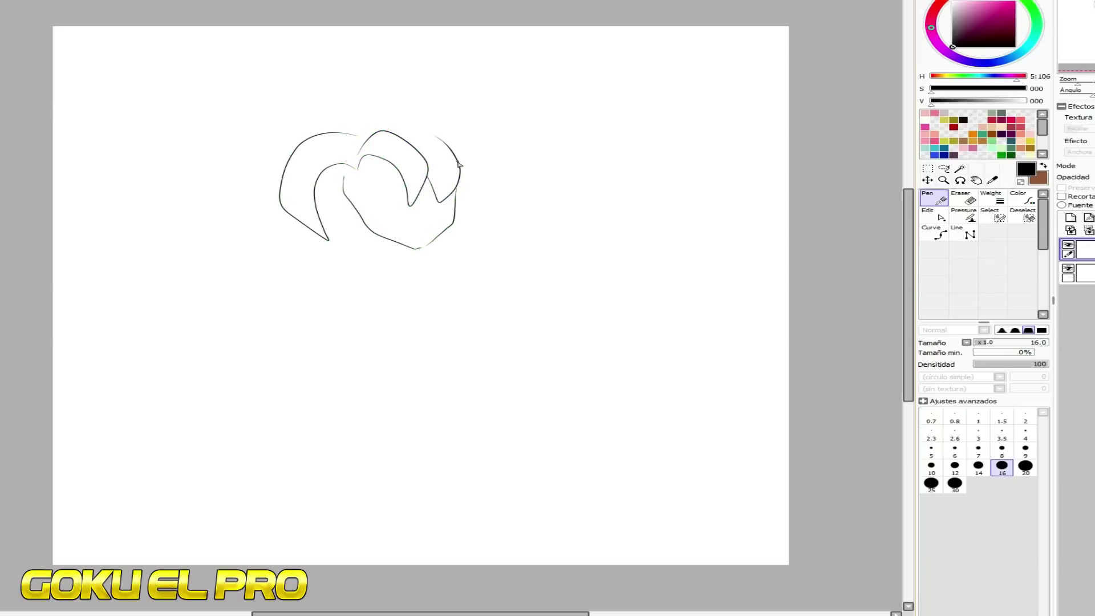
Draw the ear behind the side bang and the thin inner hairline curves beneath the front hair locks
{"action": "left_click_drag", "start_coordinate": [458, 160], "coordinate": [472, 160]}
{"action": "left_click_drag", "start_coordinate": [319, 206], "coordinate": [318, 210]}
{"action": "left_click_drag", "start_coordinate": [351, 176], "coordinate": [354, 170]}
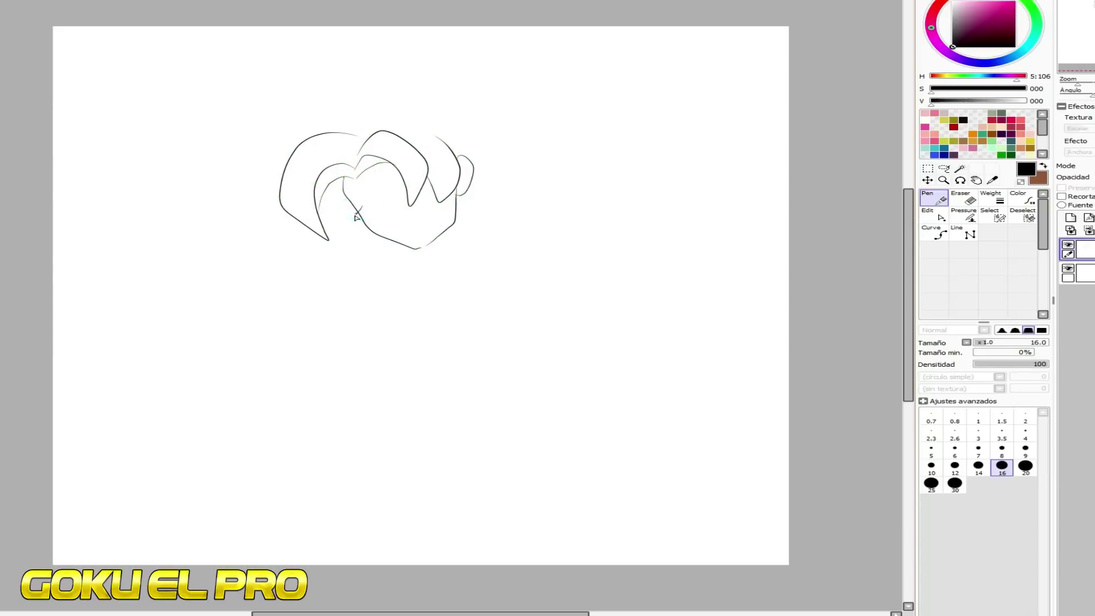
Draw the slanted near eyebrow as two parallel lines joined at the inner end, bending their outer ends beneath the central bang
{"action": "scroll", "coordinate": [365, 205], "scroll_direction": "up", "scroll_amount": 4}
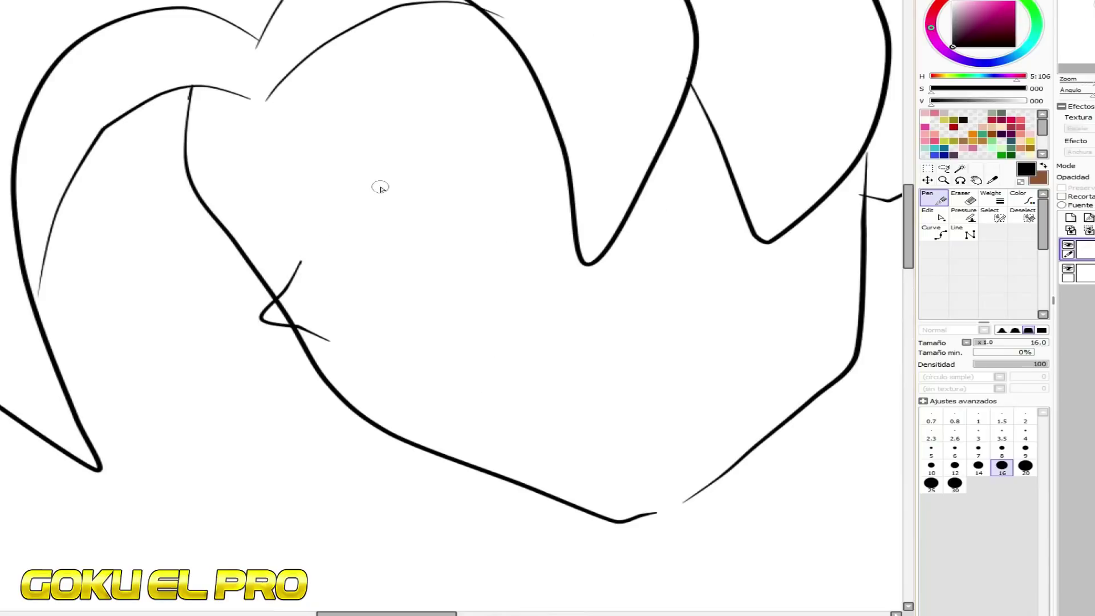
{"action": "left_click_drag", "start_coordinate": [321, 209], "coordinate": [545, 95]}
{"action": "left_click", "coordinate": [361, 221], "text": "ctrl"}
{"action": "left_click", "coordinate": [324, 220], "text": "ctrl"}
{"action": "left_click_drag", "start_coordinate": [322, 218], "coordinate": [560, 56]}
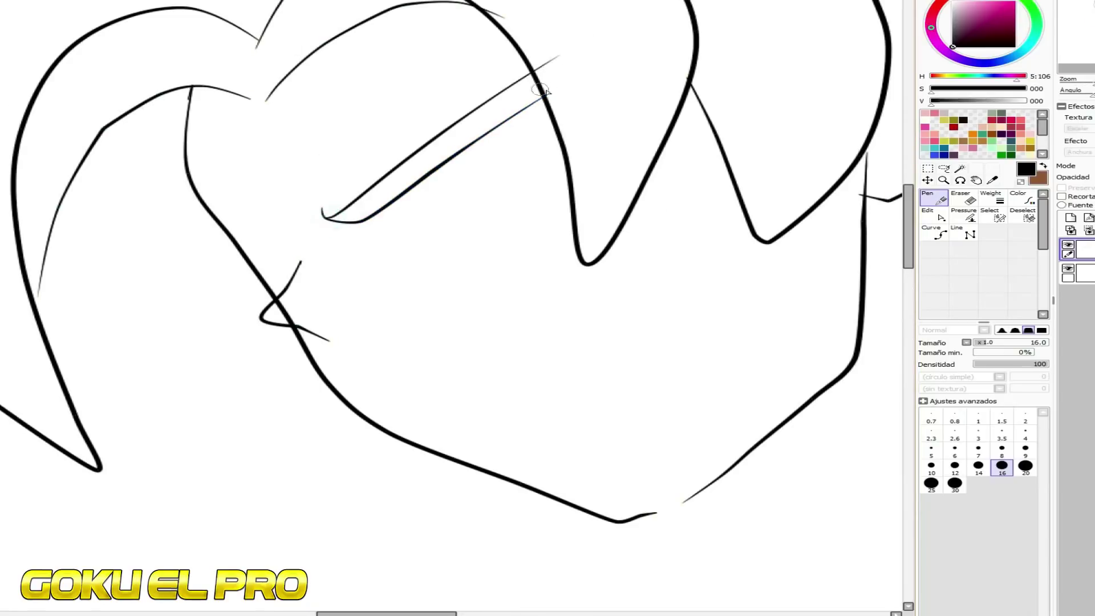
{"action": "mouse_move", "coordinate": [547, 95]}
{"action": "left_mouse_down"}
{"action": "mouse_move", "coordinate": [536, 115]}
{"action": "mouse_move", "coordinate": [567, 136]}
{"action": "mouse_move", "coordinate": [556, 128]}
{"action": "left_mouse_up"}
{"action": "left_click", "coordinate": [522, 122], "text": "ctrl"}
{"action": "left_click_drag", "start_coordinate": [557, 53], "coordinate": [542, 88]}
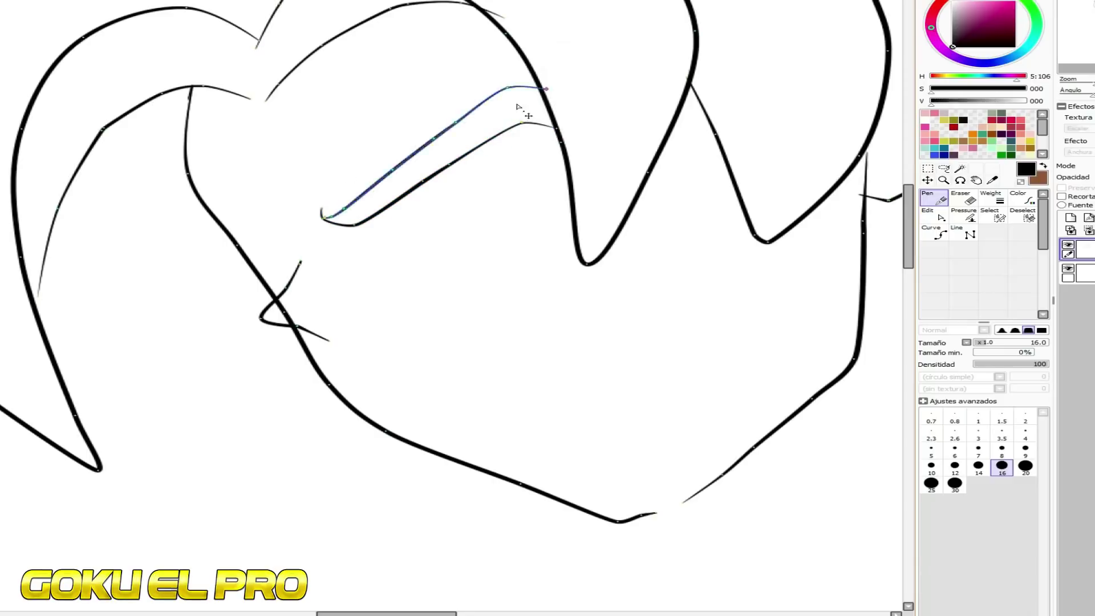
Draw the small far eyebrow at the face's edge and the angular lower outline of the near eye
{"action": "mouse_move", "coordinate": [228, 230]}
{"action": "left_mouse_down"}
{"action": "mouse_move", "coordinate": [297, 246]}
{"action": "mouse_move", "coordinate": [299, 259]}
{"action": "mouse_move", "coordinate": [293, 229]}
{"action": "mouse_move", "coordinate": [299, 253]}
{"action": "left_mouse_up"}
{"action": "left_click", "coordinate": [294, 258], "text": "ctrl"}
{"action": "mouse_move", "coordinate": [374, 230]}
{"action": "left_mouse_down"}
{"action": "mouse_move", "coordinate": [441, 227]}
{"action": "mouse_move", "coordinate": [533, 122]}
{"action": "left_mouse_up"}
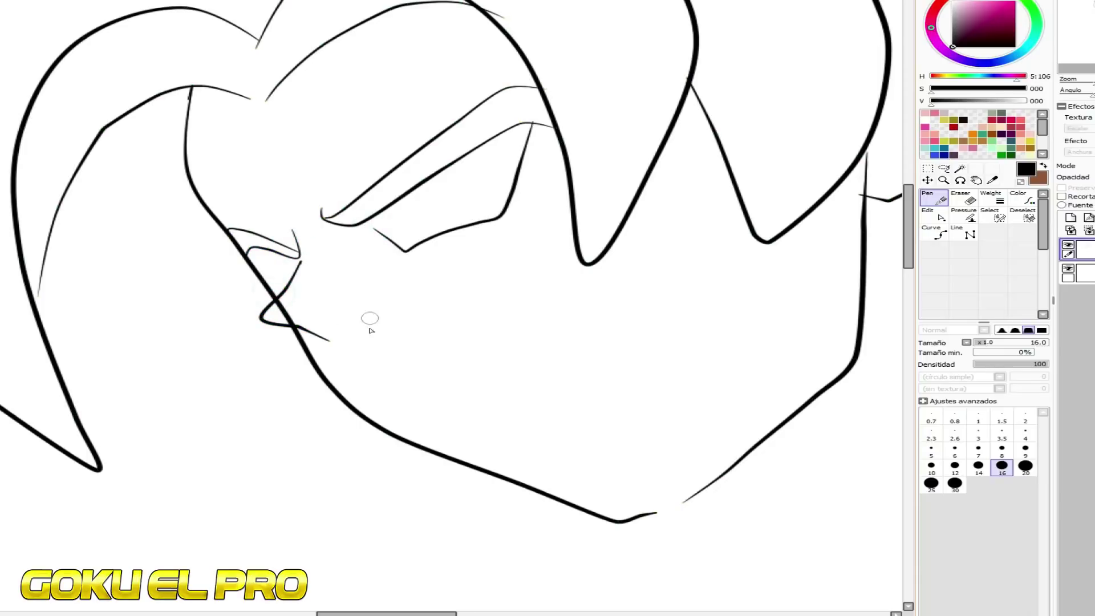
Refine the underside of the nose and draw the mouth line with a short lower lip line beneath it
{"action": "left_click_drag", "start_coordinate": [302, 328], "coordinate": [258, 319]}
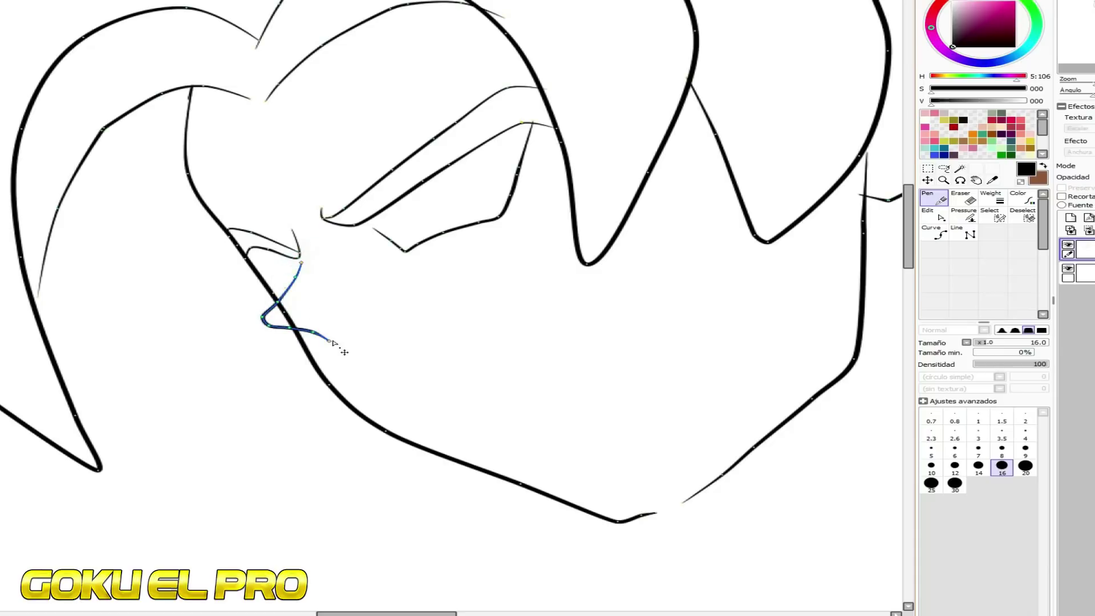
{"action": "left_click_drag", "start_coordinate": [341, 366], "coordinate": [460, 326]}
{"action": "left_click_drag", "start_coordinate": [399, 387], "coordinate": [445, 377]}
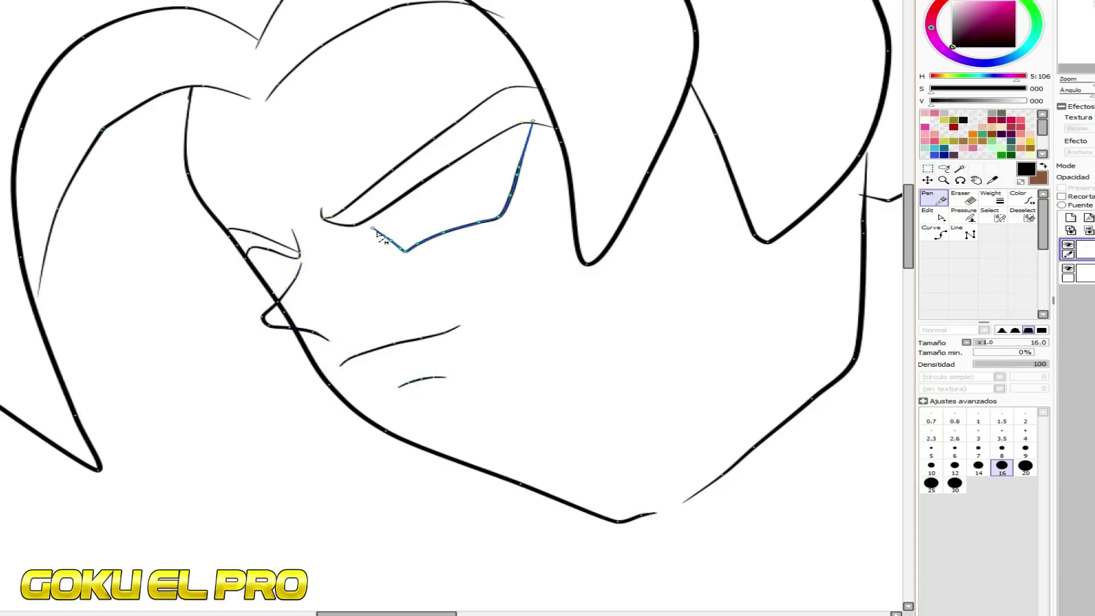
Draw a curved frown crease above the inner eyebrow and refine the eye outline and the face contour at the brow
{"action": "left_click_drag", "start_coordinate": [374, 228], "coordinate": [364, 220]}
{"action": "left_click_drag", "start_coordinate": [312, 191], "coordinate": [327, 106]}
{"action": "left_click_drag", "start_coordinate": [186, 170], "coordinate": [195, 201]}
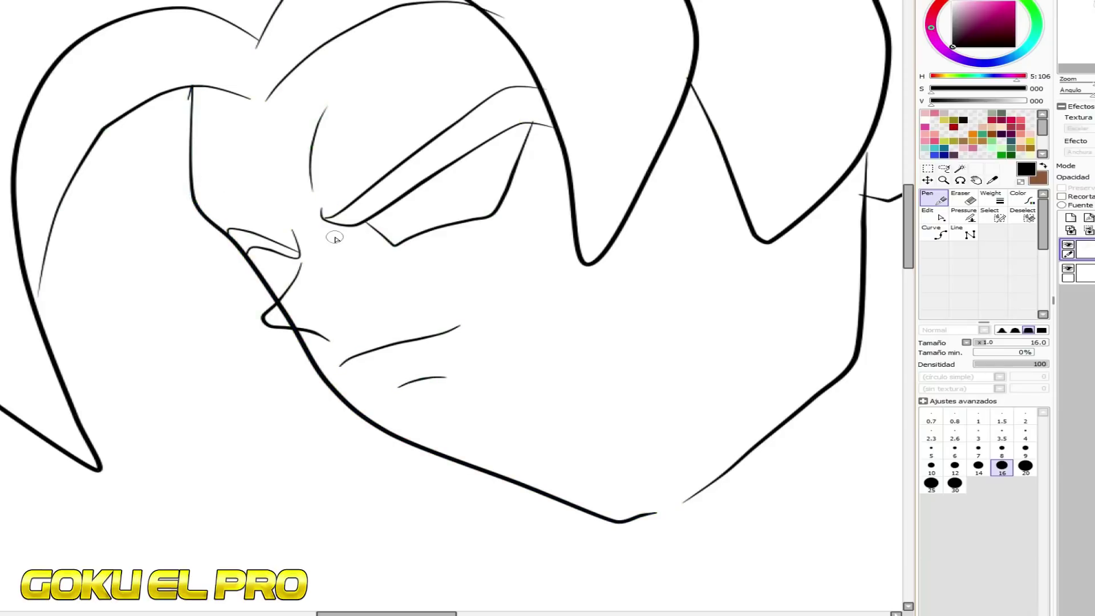
Reshape the chin line with the Edit tool, raising it and moving its point closer to the mouth
{"action": "scroll", "coordinate": [335, 237], "scroll_direction": "down", "scroll_amount": 4}
{"action": "scroll", "coordinate": [374, 269], "scroll_direction": "up", "scroll_amount": 1}
{"action": "scroll", "coordinate": [393, 297], "scroll_direction": "up", "scroll_amount": 3}
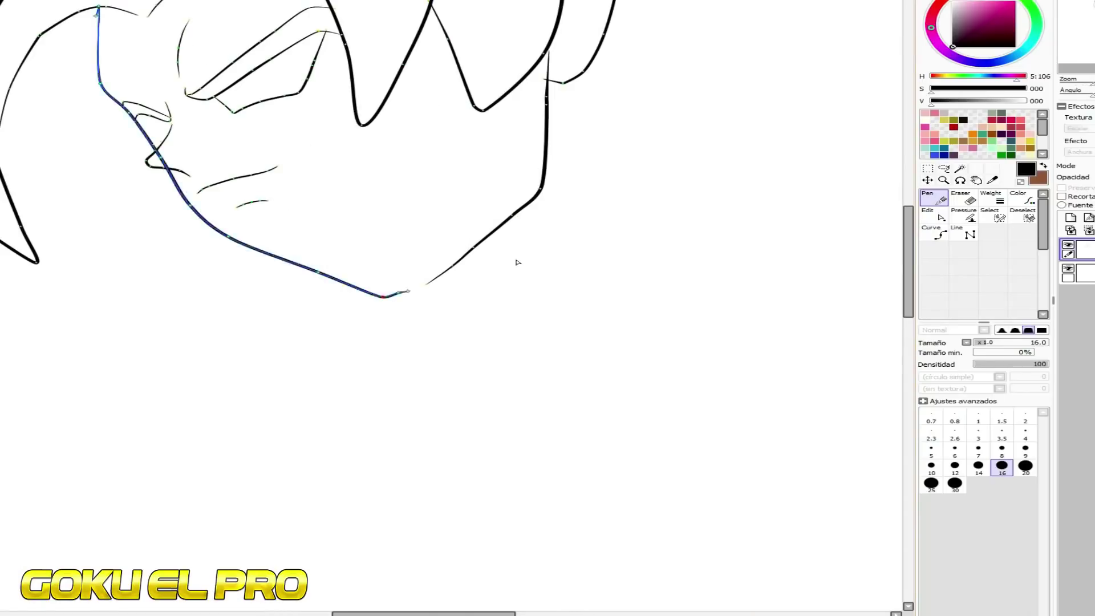
{"action": "left_click", "coordinate": [934, 216]}
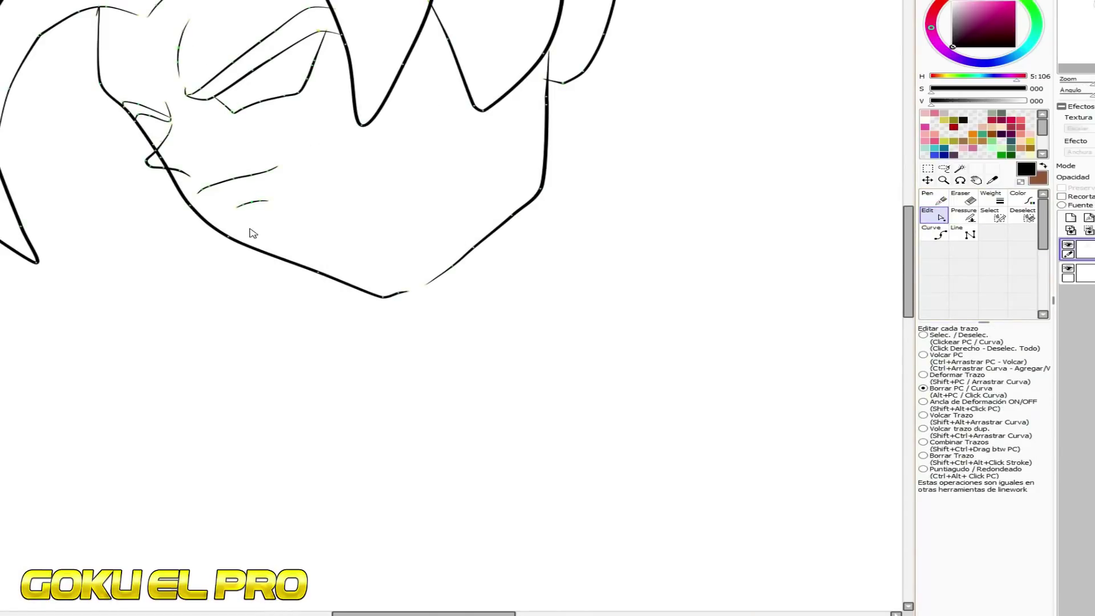
{"action": "left_click", "coordinate": [281, 256]}
{"action": "left_click", "coordinate": [319, 273]}
{"action": "left_click_drag", "start_coordinate": [382, 296], "coordinate": [332, 294]}
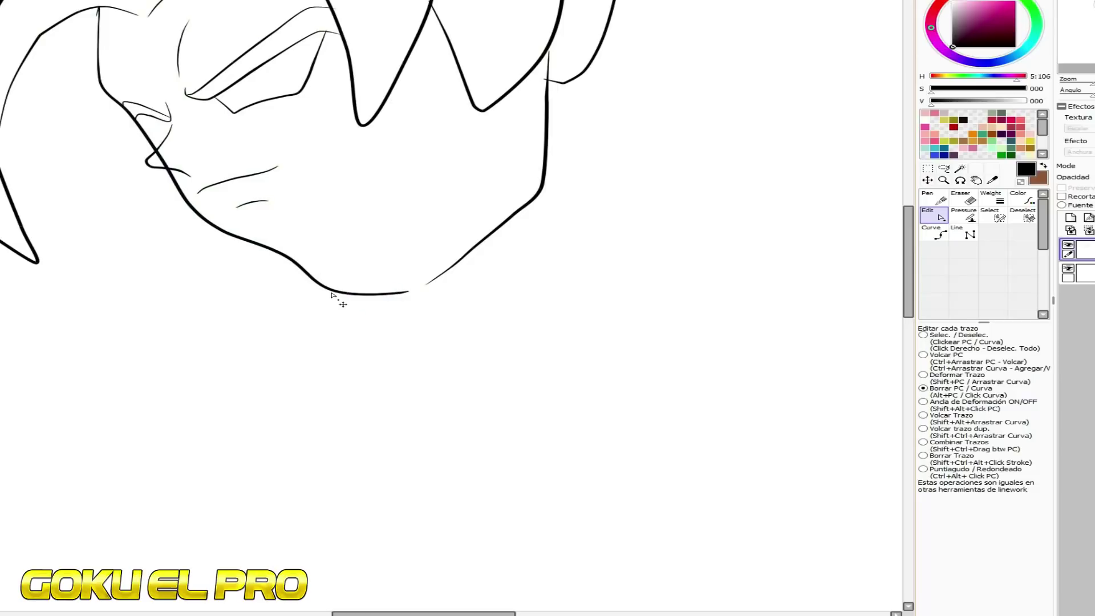
{"action": "left_click", "coordinate": [398, 290]}
{"action": "left_click", "coordinate": [407, 289]}
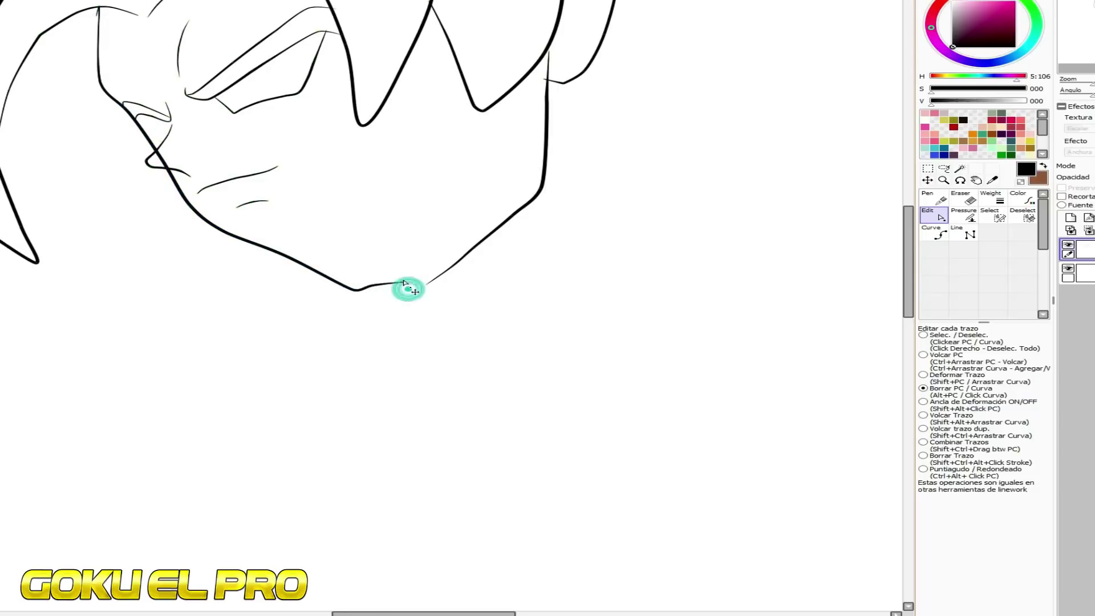
Move the rear jaw line's lower end to meet the chin and reshape its lower curve and corner
{"action": "left_click_drag", "start_coordinate": [427, 285], "coordinate": [397, 281]}
{"action": "left_click", "coordinate": [426, 263]}
{"action": "left_click", "coordinate": [493, 214]}
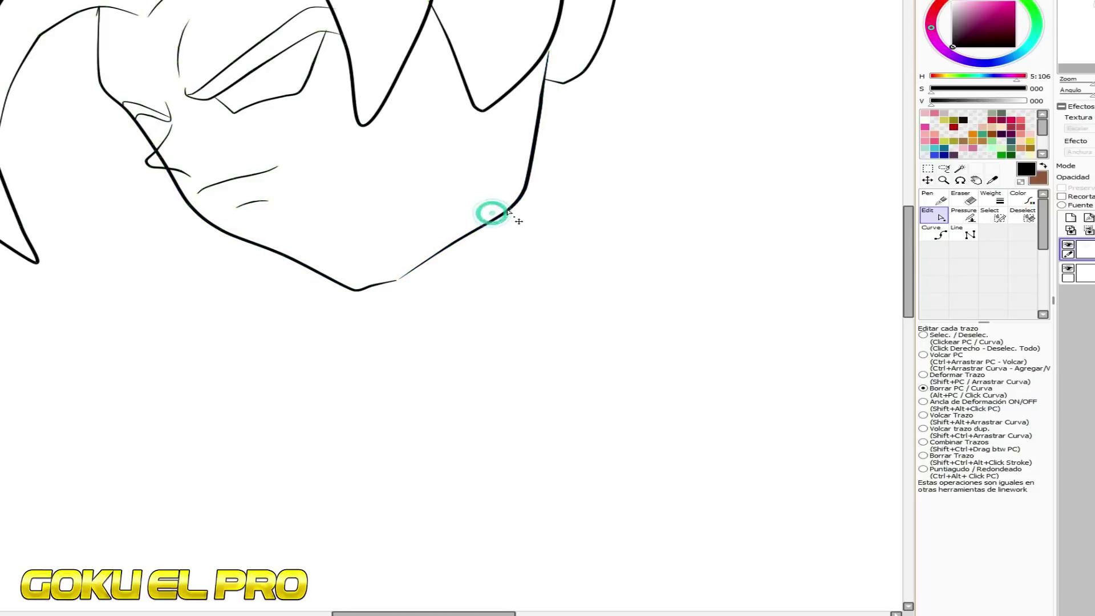
{"action": "left_click_drag", "start_coordinate": [525, 189], "coordinate": [545, 179]}
Reshape the rear jaw corner and bring the jaw line's upper end and the ear's lower end together below the side bang
{"action": "scroll", "coordinate": [545, 181], "scroll_direction": "down", "scroll_amount": 1}
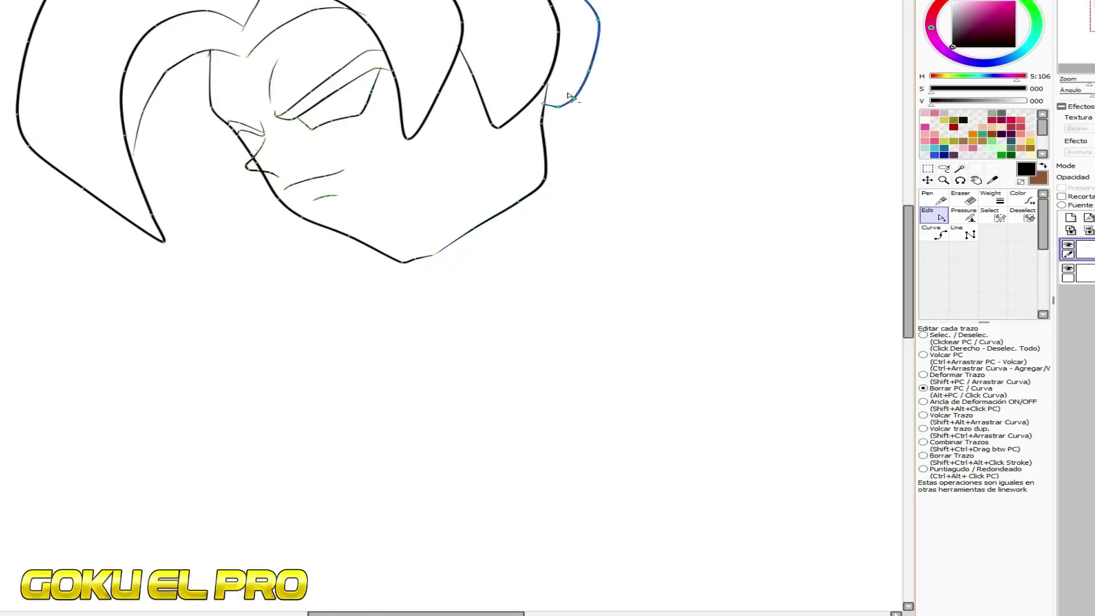
{"action": "scroll", "coordinate": [553, 96], "scroll_direction": "up", "scroll_amount": 2}
{"action": "left_click_drag", "start_coordinate": [536, 263], "coordinate": [520, 255]}
{"action": "left_click", "coordinate": [528, 218]}
{"action": "left_click", "coordinate": [531, 152]}
{"action": "left_click_drag", "start_coordinate": [532, 140], "coordinate": [517, 168]}
{"action": "left_click_drag", "start_coordinate": [545, 70], "coordinate": [527, 94]}
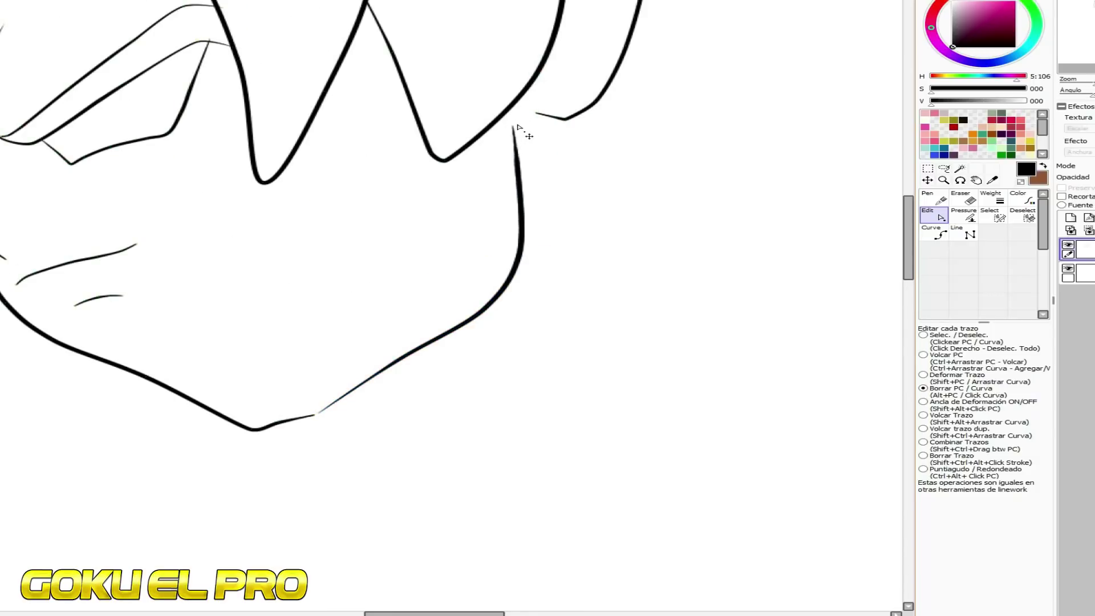
{"action": "left_click", "coordinate": [535, 112]}
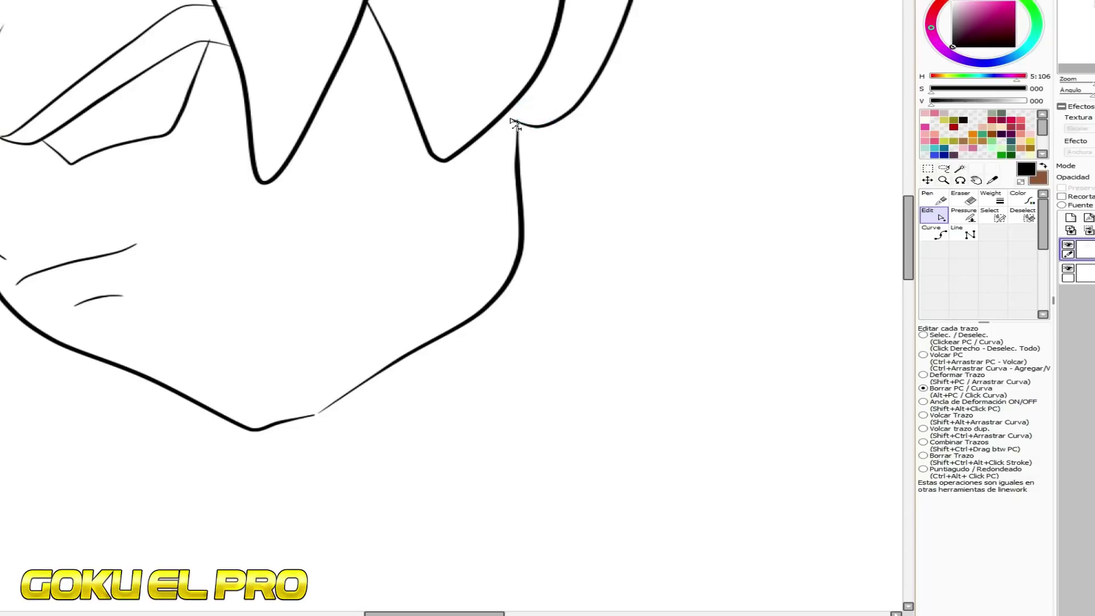
{"action": "scroll", "coordinate": [509, 191], "scroll_direction": "down", "scroll_amount": 2}
{"action": "scroll", "coordinate": [508, 222], "scroll_direction": "up", "scroll_amount": 1}
{"action": "left_click", "coordinate": [502, 225]}
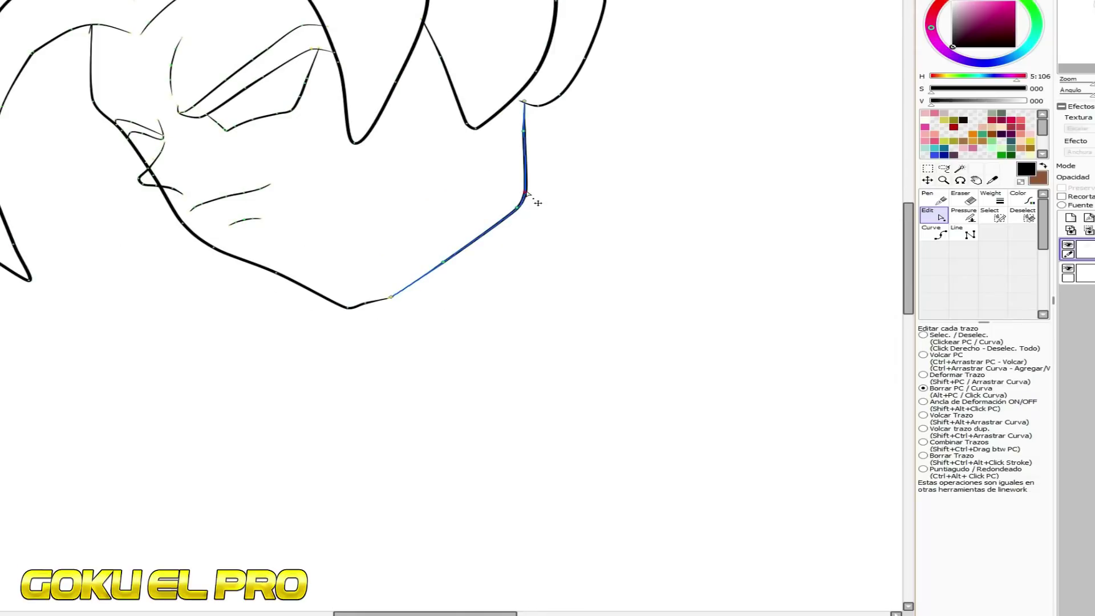
Remove the face outline segment crossing the nose and bend the contour inward beneath the nose
{"action": "scroll", "coordinate": [496, 188], "scroll_direction": "up", "scroll_amount": 3}
{"action": "scroll", "coordinate": [239, 181], "scroll_direction": "up", "scroll_amount": 2}
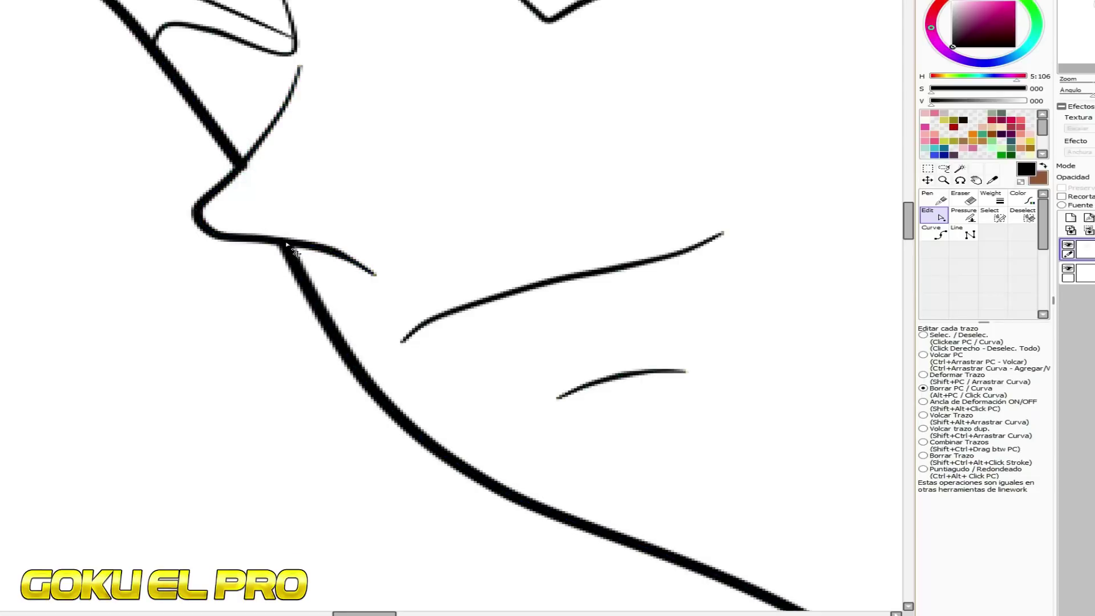
{"action": "scroll", "coordinate": [293, 234], "scroll_direction": "down", "scroll_amount": 1}
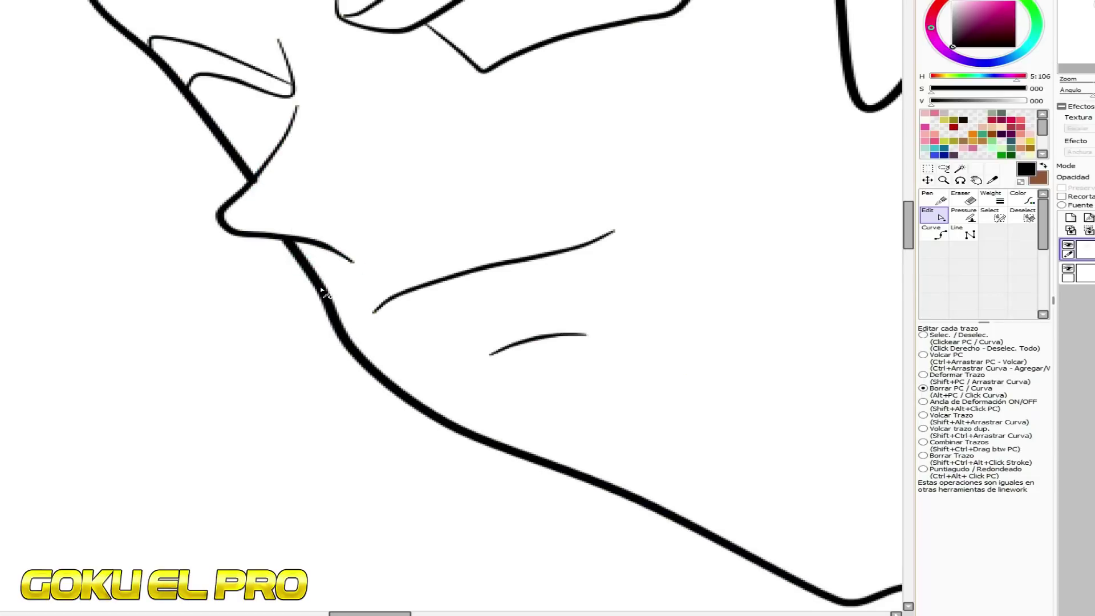
{"action": "scroll", "coordinate": [325, 244], "scroll_direction": "down", "scroll_amount": 2}
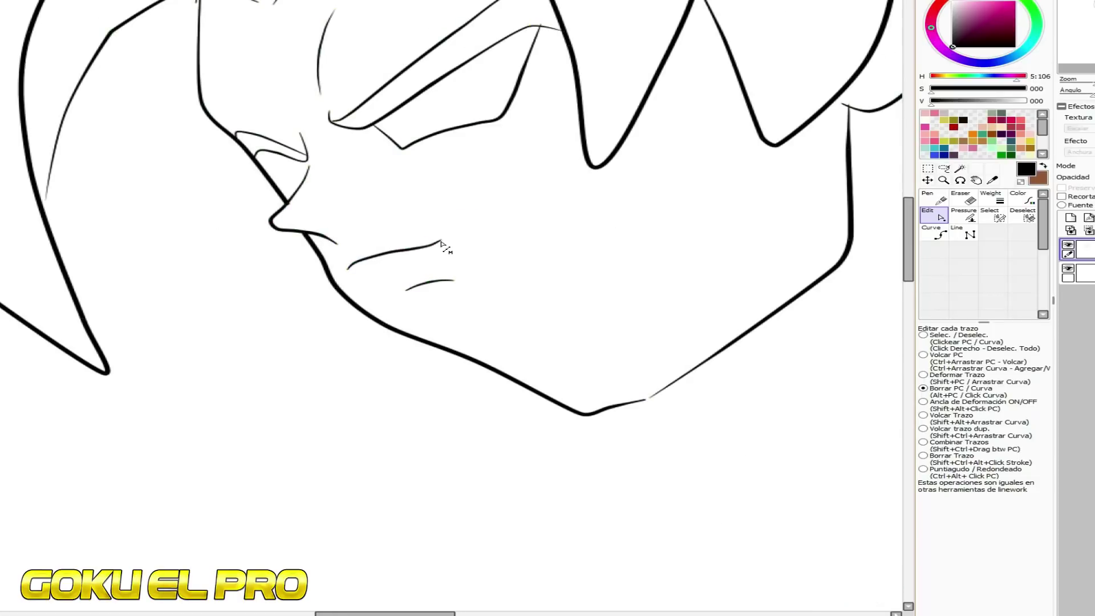
Refine the mouth by shifting the lower lip line toward the front of the face, beneath the mouth line
{"action": "scroll", "coordinate": [410, 285], "scroll_direction": "up", "scroll_amount": 1}
{"action": "left_click_drag", "start_coordinate": [351, 324], "coordinate": [350, 322]}
{"action": "left_click_drag", "start_coordinate": [400, 287], "coordinate": [369, 282]}
{"action": "left_click", "coordinate": [417, 275]}
{"action": "mouse_move", "coordinate": [464, 274]}
{"action": "left_mouse_down"}
{"action": "mouse_move", "coordinate": [444, 265]}
{"action": "mouse_move", "coordinate": [434, 275]}
{"action": "left_mouse_up"}
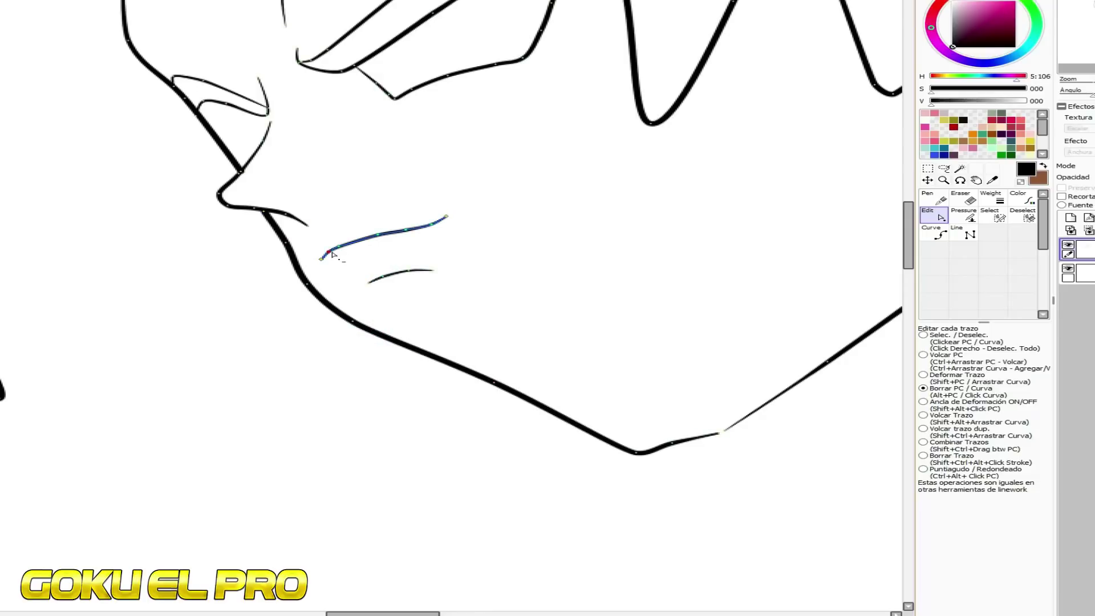
{"action": "scroll", "coordinate": [408, 231], "scroll_direction": "down", "scroll_amount": 2}
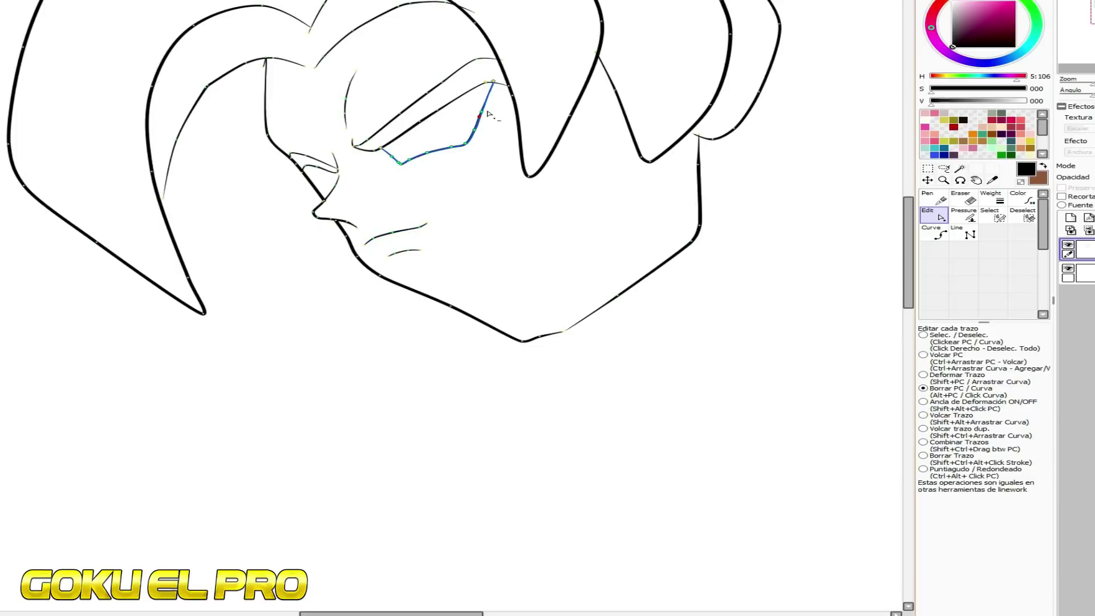
Draw a thin crease line under the near eye and refine the side bang's inner edge where it meets the central bang
{"action": "key", "text": "n"}
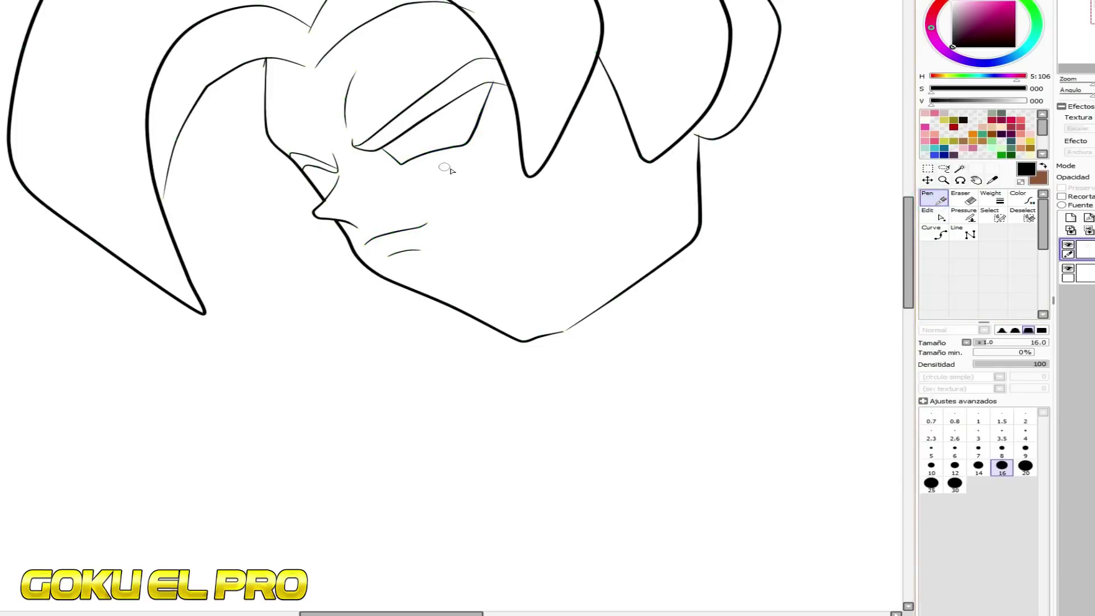
{"action": "left_click_drag", "start_coordinate": [394, 174], "coordinate": [508, 143]}
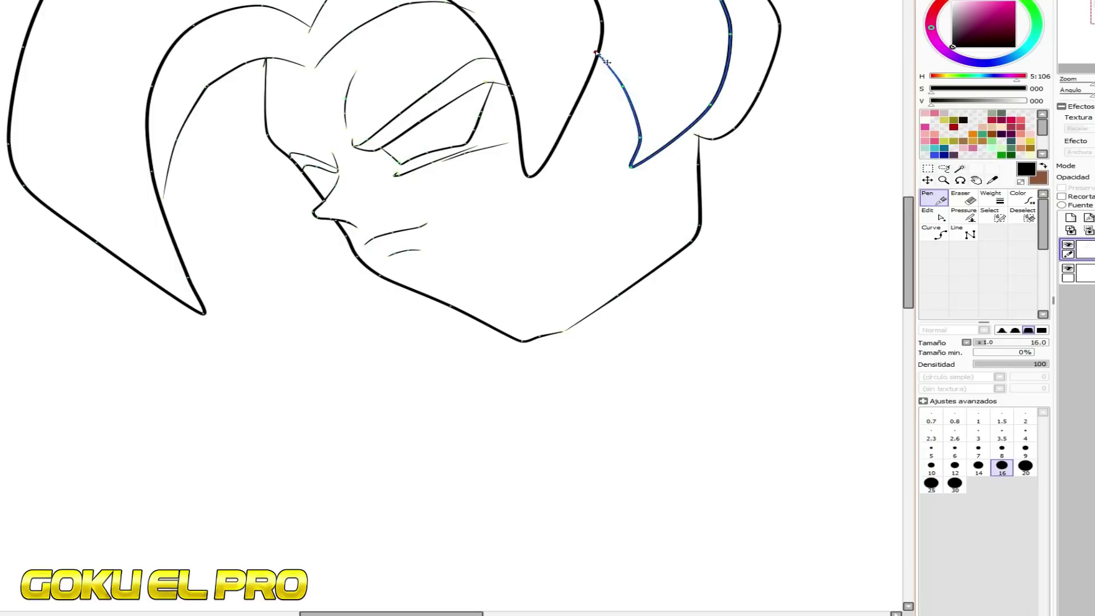
{"action": "left_click_drag", "start_coordinate": [600, 53], "coordinate": [602, 46]}
{"action": "left_click_drag", "start_coordinate": [620, 87], "coordinate": [631, 82]}
Draw the neck line below the ear and a long pointed hair lock sweeping down behind it
{"action": "scroll", "coordinate": [597, 229], "scroll_direction": "down", "scroll_amount": 5}
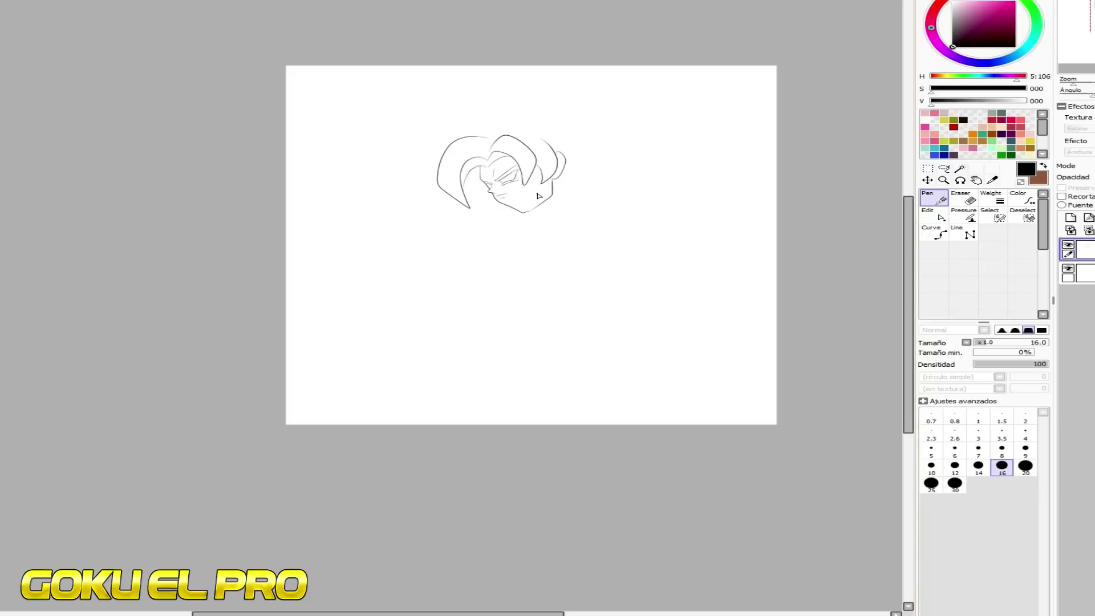
{"action": "mouse_move", "coordinate": [555, 153]}
{"action": "left_mouse_down"}
{"action": "mouse_move", "coordinate": [559, 213]}
{"action": "mouse_move", "coordinate": [572, 199]}
{"action": "left_mouse_up"}
{"action": "mouse_move", "coordinate": [552, 147]}
{"action": "left_mouse_down"}
{"action": "mouse_move", "coordinate": [578, 178]}
{"action": "mouse_move", "coordinate": [550, 305]}
{"action": "mouse_move", "coordinate": [606, 131]}
{"action": "left_mouse_up"}
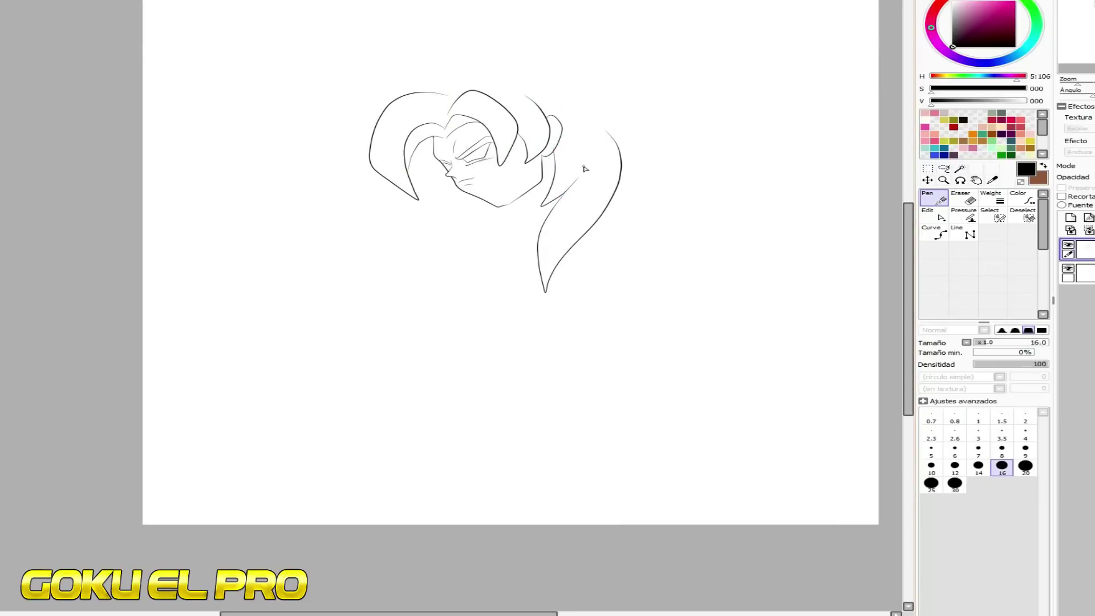
{"action": "mouse_move", "coordinate": [505, 210]}
{"action": "left_mouse_down"}
{"action": "mouse_move", "coordinate": [523, 244]}
{"action": "mouse_move", "coordinate": [467, 223]}
{"action": "mouse_move", "coordinate": [477, 221]}
{"action": "mouse_move", "coordinate": [481, 251]}
{"action": "mouse_move", "coordinate": [472, 212]}
{"action": "mouse_move", "coordinate": [393, 230]}
{"action": "mouse_move", "coordinate": [427, 193]}
{"action": "mouse_move", "coordinate": [418, 200]}
{"action": "left_mouse_up"}
{"action": "key", "text": "ctrl+z"}
{"action": "mouse_move", "coordinate": [369, 152]}
{"action": "left_mouse_down"}
{"action": "mouse_move", "coordinate": [315, 153]}
{"action": "mouse_move", "coordinate": [380, 93]}
{"action": "mouse_move", "coordinate": [273, 170]}
{"action": "mouse_move", "coordinate": [435, 69]}
{"action": "mouse_move", "coordinate": [445, 90]}
{"action": "mouse_move", "coordinate": [315, 24]}
{"action": "mouse_move", "coordinate": [466, 69]}
{"action": "left_mouse_up"}
{"action": "key", "text": "ctrl+z"}
Draw the large hair spikes all around the head, and add the neck and the shoulder line with jagged fur edges
{"action": "mouse_move", "coordinate": [495, 35]}
{"action": "left_mouse_down"}
{"action": "mouse_move", "coordinate": [591, 80]}
{"action": "mouse_move", "coordinate": [653, 31]}
{"action": "mouse_move", "coordinate": [628, 116]}
{"action": "mouse_move", "coordinate": [692, 58]}
{"action": "left_mouse_up"}
{"action": "left_click_drag", "start_coordinate": [692, 59], "coordinate": [623, 159]}
{"action": "mouse_move", "coordinate": [613, 197]}
{"action": "left_mouse_down"}
{"action": "mouse_move", "coordinate": [704, 198]}
{"action": "mouse_move", "coordinate": [645, 159]}
{"action": "mouse_move", "coordinate": [675, 159]}
{"action": "left_mouse_up"}
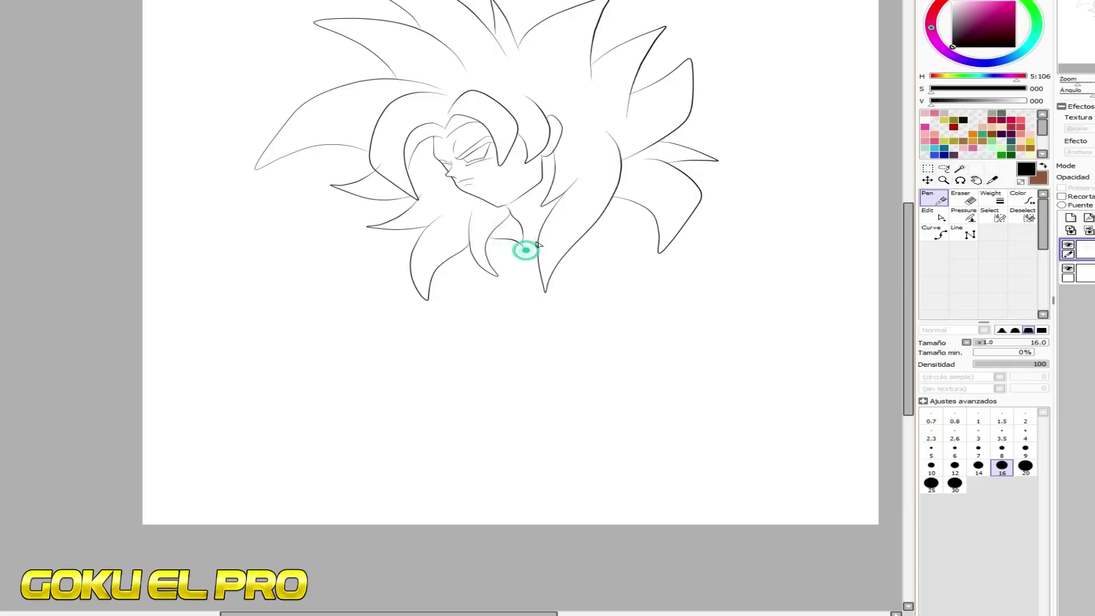
{"action": "left_click_drag", "start_coordinate": [568, 245], "coordinate": [640, 225]}
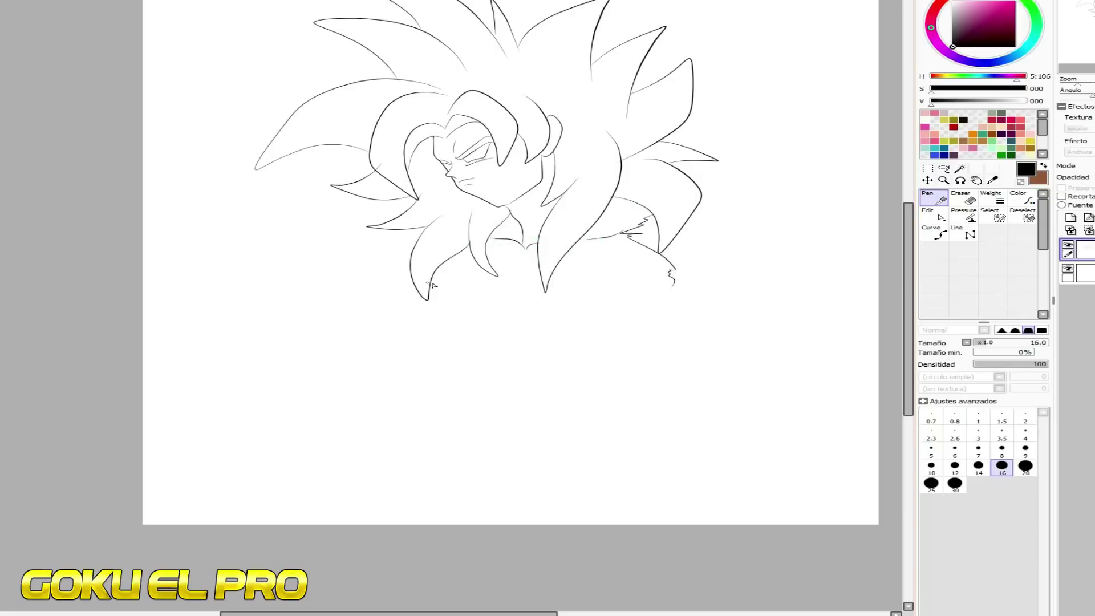
Draw the chest muscle outlines below the hair locks and the abdominal muscles beneath them, with their inner dividing lines
{"action": "left_click_drag", "start_coordinate": [411, 259], "coordinate": [436, 311]}
{"action": "left_click_drag", "start_coordinate": [515, 295], "coordinate": [675, 284]}
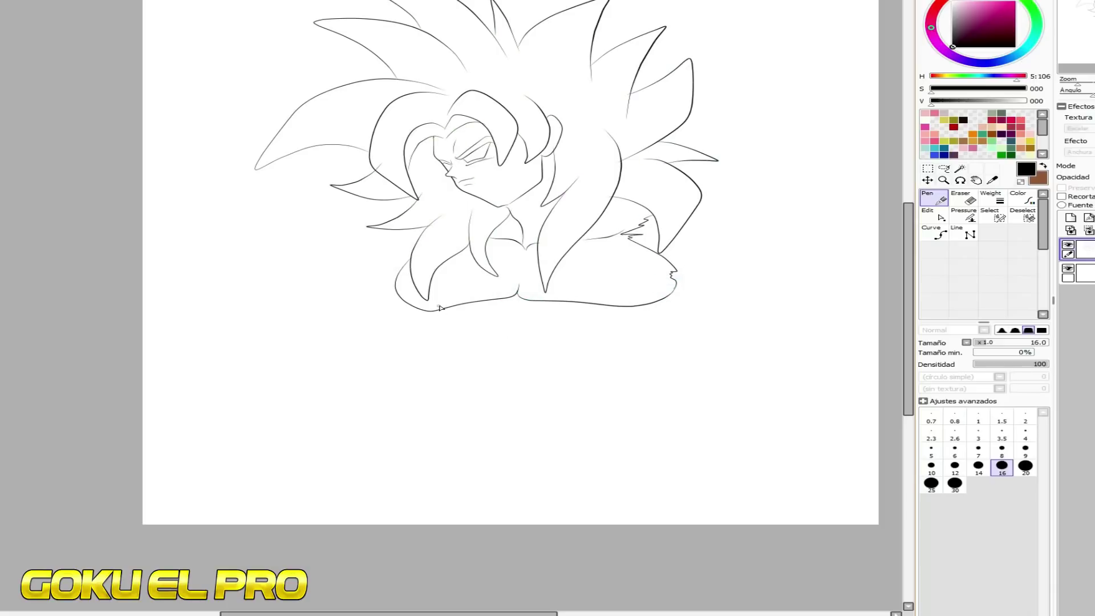
{"action": "left_click_drag", "start_coordinate": [449, 308], "coordinate": [480, 344]}
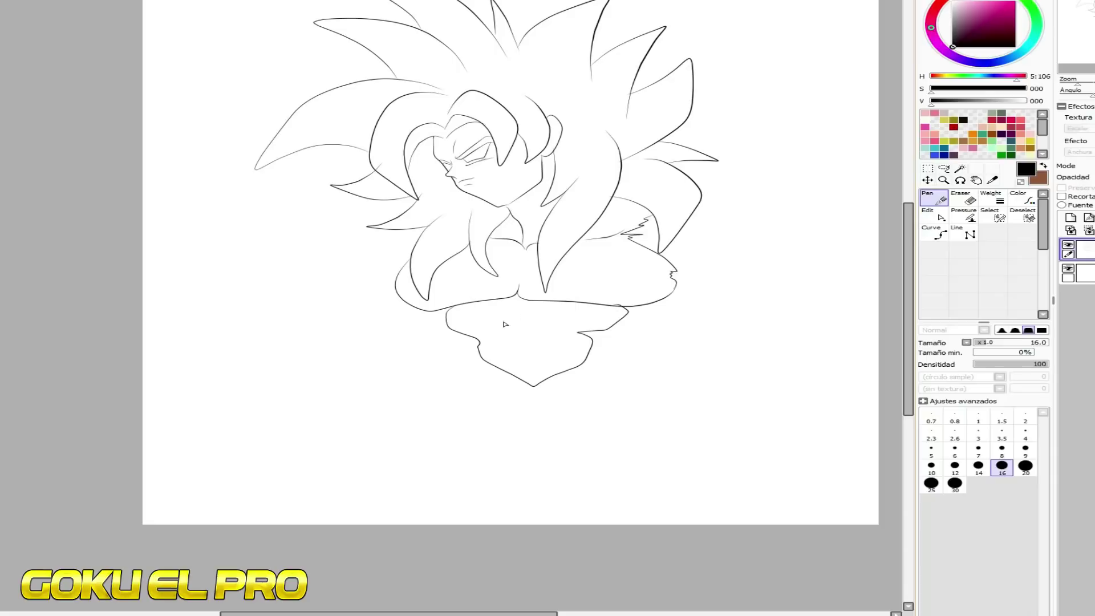
{"action": "mouse_move", "coordinate": [519, 304]}
{"action": "left_mouse_down"}
{"action": "mouse_move", "coordinate": [540, 329]}
{"action": "mouse_move", "coordinate": [482, 338]}
{"action": "mouse_move", "coordinate": [534, 362]}
{"action": "left_mouse_up"}
Draw the bulky arm beside the jagged fur edge, with shoulder, biceps, elbow and forearm contours running to the canvas edge
{"action": "mouse_move", "coordinate": [697, 189]}
{"action": "left_mouse_down"}
{"action": "mouse_move", "coordinate": [770, 277]}
{"action": "mouse_move", "coordinate": [792, 252]}
{"action": "mouse_move", "coordinate": [807, 306]}
{"action": "left_mouse_up"}
{"action": "left_click_drag", "start_coordinate": [678, 262], "coordinate": [721, 290]}
{"action": "mouse_move", "coordinate": [707, 200]}
{"action": "left_mouse_down"}
{"action": "mouse_move", "coordinate": [753, 276]}
{"action": "mouse_move", "coordinate": [780, 376]}
{"action": "left_mouse_up"}
{"action": "mouse_move", "coordinate": [808, 272]}
{"action": "left_mouse_down"}
{"action": "mouse_move", "coordinate": [841, 345]}
{"action": "mouse_move", "coordinate": [844, 326]}
{"action": "mouse_move", "coordinate": [865, 361]}
{"action": "left_mouse_up"}
{"action": "left_click_drag", "start_coordinate": [804, 459], "coordinate": [878, 391]}
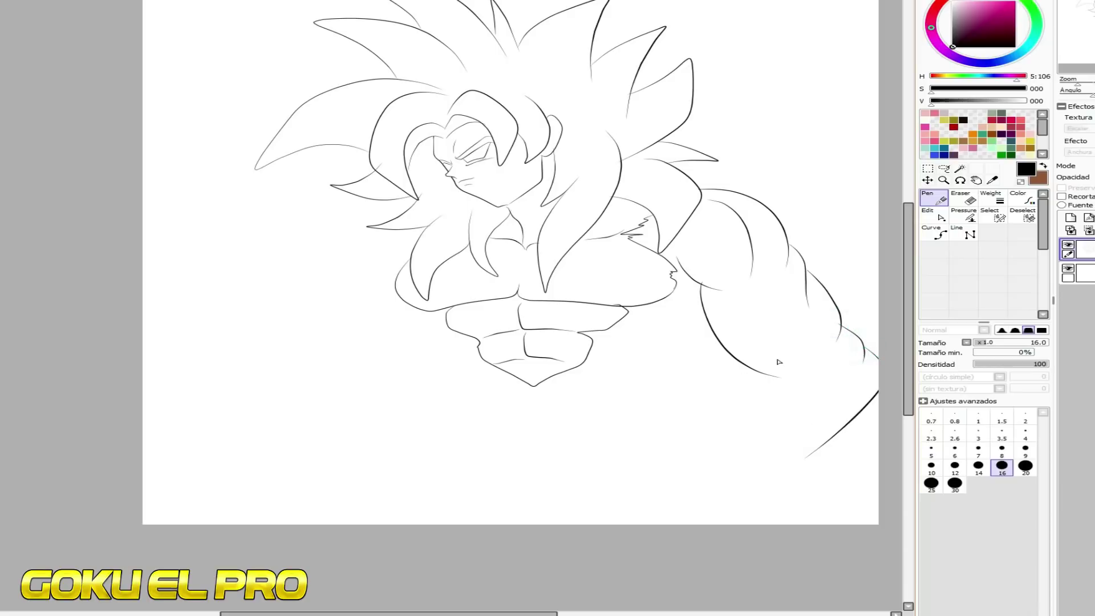
{"action": "left_click_drag", "start_coordinate": [812, 345], "coordinate": [729, 425]}
{"action": "left_click_drag", "start_coordinate": [745, 373], "coordinate": [677, 381]}
{"action": "left_click_drag", "start_coordinate": [678, 257], "coordinate": [671, 253]}
{"action": "left_click_drag", "start_coordinate": [723, 291], "coordinate": [715, 295]}
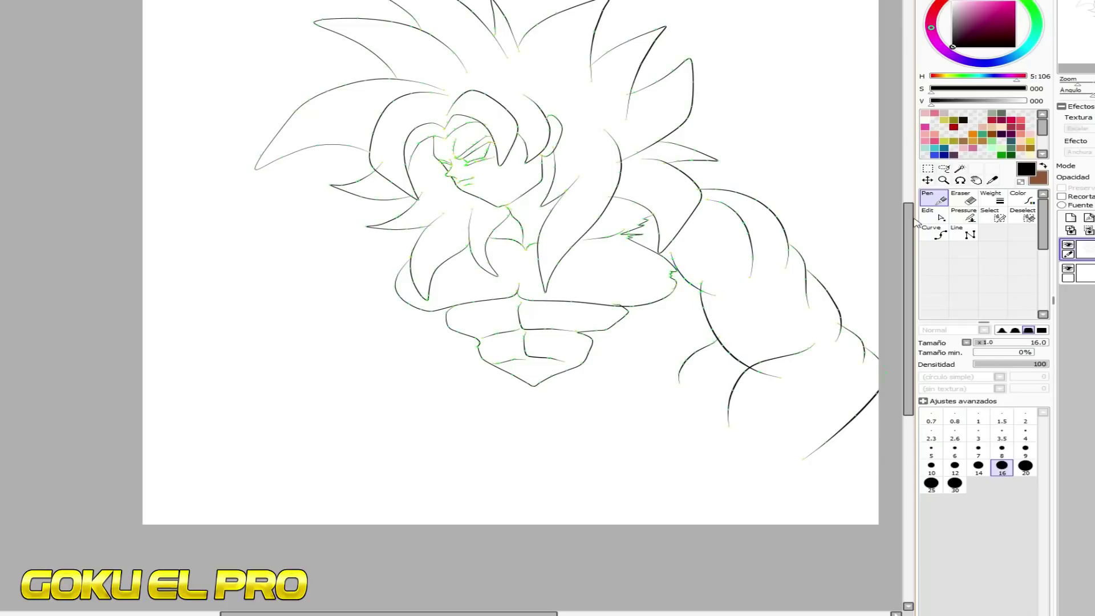
Reshape the shoulder and biceps contours of that arm by their curve points and redraw the forearm's lower edge as a curve
{"action": "left_click", "coordinate": [936, 216]}
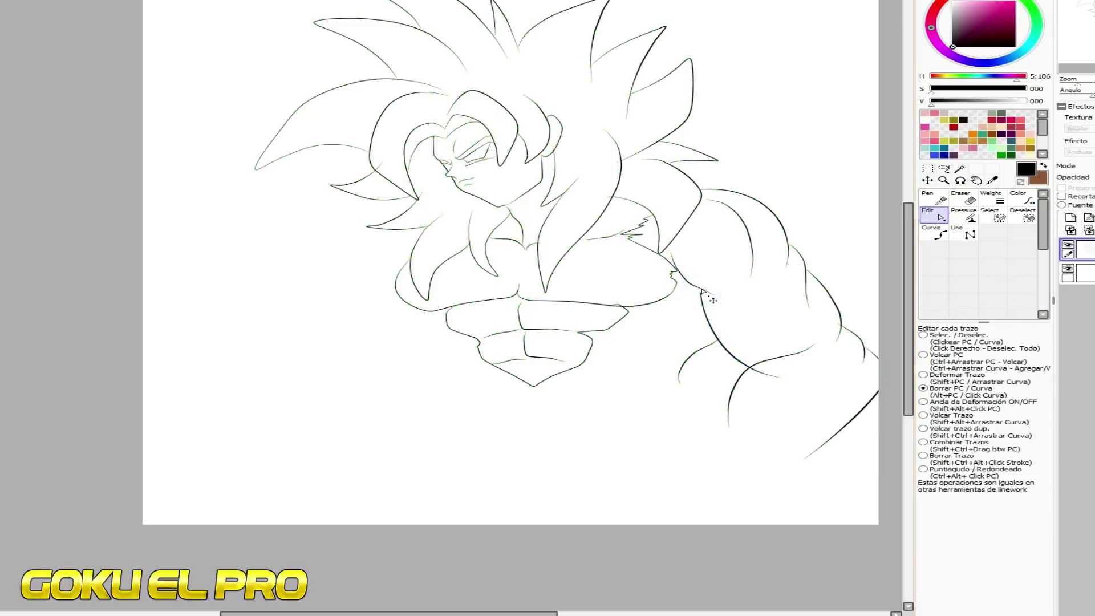
{"action": "left_click_drag", "start_coordinate": [787, 266], "coordinate": [798, 247]}
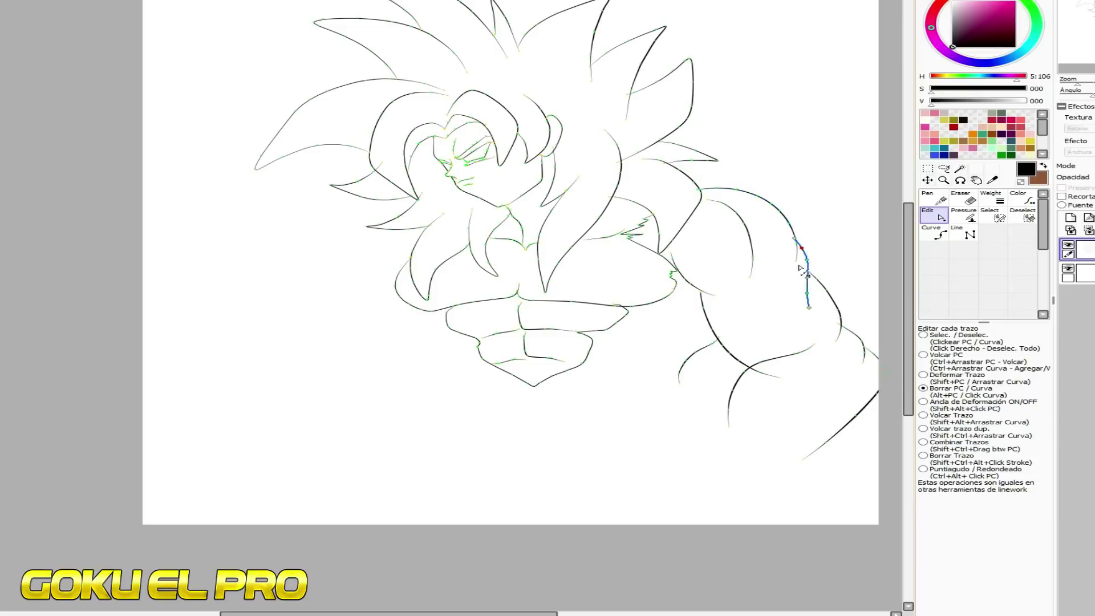
{"action": "left_click_drag", "start_coordinate": [781, 377], "coordinate": [784, 364]}
{"action": "left_click_drag", "start_coordinate": [809, 308], "coordinate": [804, 255]}
{"action": "left_click_drag", "start_coordinate": [698, 189], "coordinate": [692, 178]}
{"action": "left_click", "coordinate": [794, 237]}
{"action": "left_click", "coordinate": [932, 196]}
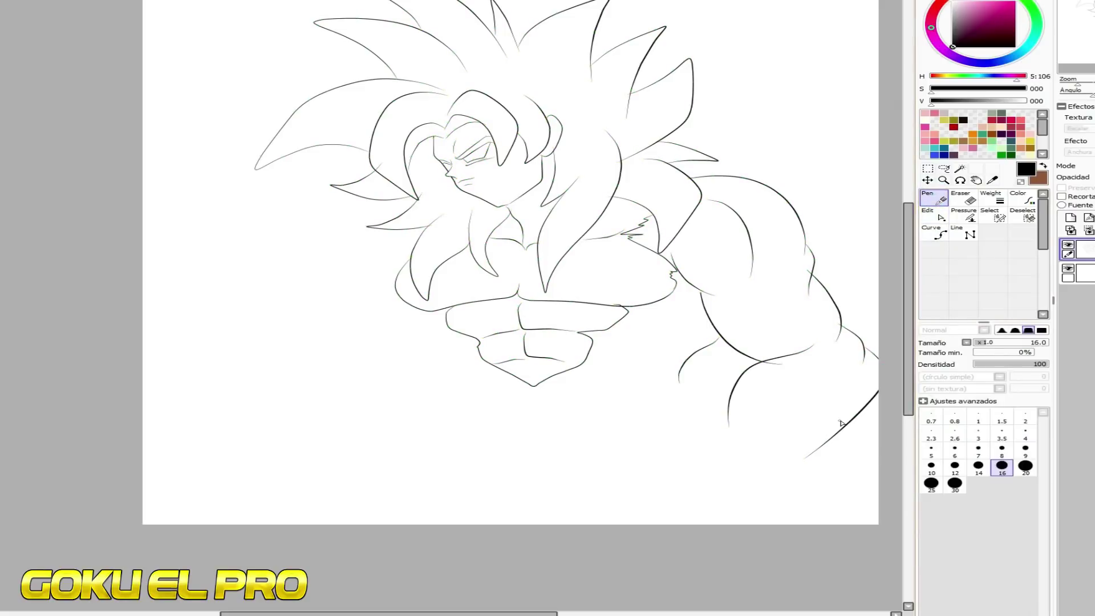
{"action": "mouse_move", "coordinate": [854, 416]}
{"action": "left_mouse_down"}
{"action": "mouse_move", "coordinate": [865, 422]}
{"action": "mouse_move", "coordinate": [881, 399]}
{"action": "left_mouse_up"}
{"action": "mouse_move", "coordinate": [565, 399]}
{"action": "left_mouse_down"}
{"action": "mouse_move", "coordinate": [546, 457]}
{"action": "mouse_move", "coordinate": [608, 372]}
{"action": "left_mouse_up"}
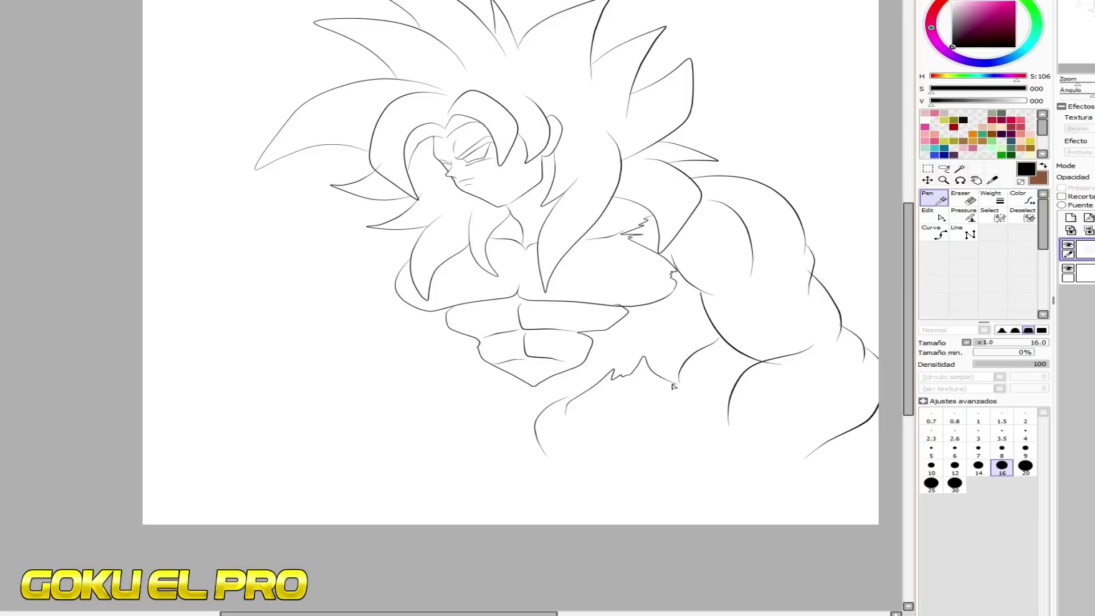
{"action": "key", "text": "ctrl+z"}
{"action": "key", "text": "ctrl+z"}
Draw the raised knee below the torso, with the thigh, inner knee contours and lower leg running off the canvas bottom
{"action": "mouse_move", "coordinate": [563, 457]}
{"action": "left_mouse_down"}
{"action": "mouse_move", "coordinate": [624, 383]}
{"action": "mouse_move", "coordinate": [729, 393]}
{"action": "mouse_move", "coordinate": [792, 490]}
{"action": "left_mouse_up"}
{"action": "left_click_drag", "start_coordinate": [787, 451], "coordinate": [843, 524]}
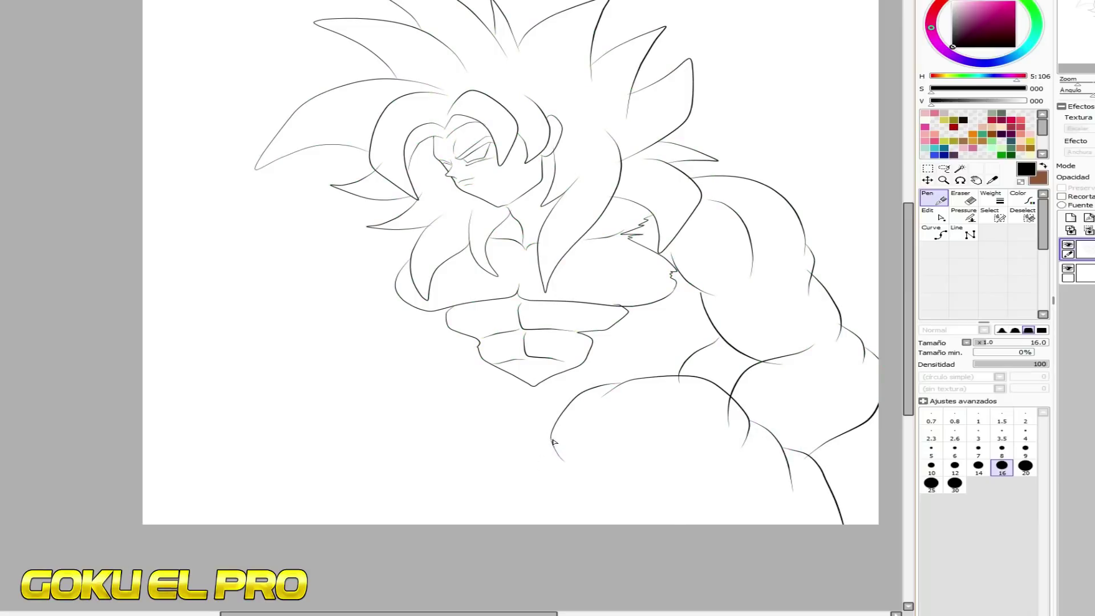
{"action": "mouse_move", "coordinate": [572, 407]}
{"action": "left_mouse_down"}
{"action": "mouse_move", "coordinate": [535, 434]}
{"action": "mouse_move", "coordinate": [537, 523]}
{"action": "left_mouse_up"}
{"action": "key", "text": "ctrl+z"}
{"action": "mouse_move", "coordinate": [564, 465]}
{"action": "left_mouse_down"}
{"action": "mouse_move", "coordinate": [588, 524]}
{"action": "mouse_move", "coordinate": [784, 526]}
{"action": "left_mouse_up"}
{"action": "key", "text": "ctrl+z"}
{"action": "left_click_drag", "start_coordinate": [767, 448], "coordinate": [741, 501]}
{"action": "mouse_move", "coordinate": [605, 444]}
{"action": "left_mouse_down"}
{"action": "mouse_move", "coordinate": [661, 515]}
{"action": "mouse_move", "coordinate": [790, 524]}
{"action": "left_mouse_up"}
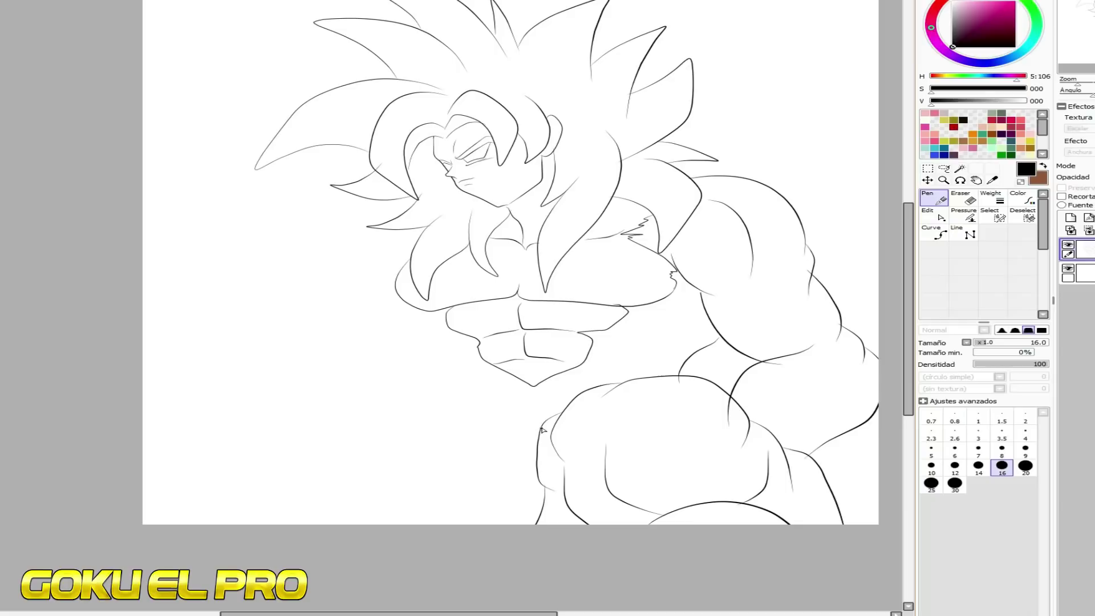
Draw the opposite bent arm from the shoulder through the forearm to the elbow, and add a forearm muscle curve above the knee
{"action": "mouse_move", "coordinate": [381, 229]}
{"action": "left_mouse_down"}
{"action": "mouse_move", "coordinate": [346, 267]}
{"action": "mouse_move", "coordinate": [371, 298]}
{"action": "mouse_move", "coordinate": [351, 372]}
{"action": "left_mouse_up"}
{"action": "left_click_drag", "start_coordinate": [429, 396], "coordinate": [310, 355]}
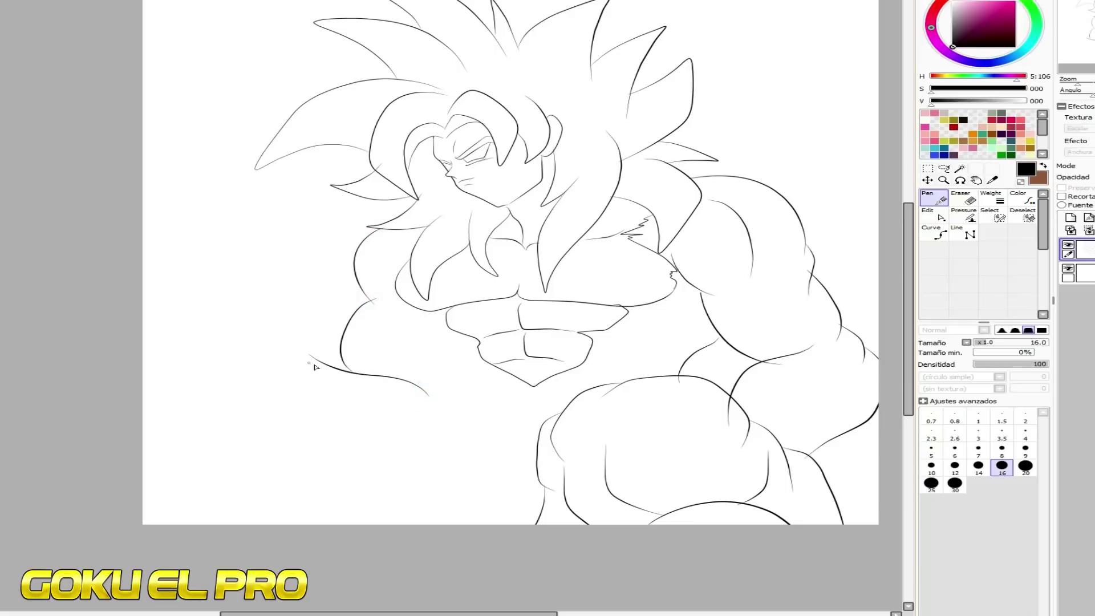
{"action": "left_click_drag", "start_coordinate": [746, 371], "coordinate": [872, 425]}
{"action": "mouse_move", "coordinate": [252, 371]}
{"action": "left_mouse_down"}
{"action": "mouse_move", "coordinate": [378, 447]}
{"action": "mouse_move", "coordinate": [420, 396]}
{"action": "mouse_move", "coordinate": [296, 437]}
{"action": "mouse_move", "coordinate": [417, 390]}
{"action": "mouse_move", "coordinate": [427, 399]}
{"action": "left_mouse_up"}
{"action": "key", "text": "ctrl+z"}
{"action": "left_click_drag", "start_coordinate": [444, 441], "coordinate": [451, 360]}
Draw the side of the torso, the waistband, the outer leg contour and the inner upper-arm lines of the bent arm
{"action": "mouse_move", "coordinate": [417, 309]}
{"action": "left_mouse_down"}
{"action": "mouse_move", "coordinate": [480, 372]}
{"action": "mouse_move", "coordinate": [500, 409]}
{"action": "left_mouse_up"}
{"action": "mouse_move", "coordinate": [584, 393]}
{"action": "left_mouse_down"}
{"action": "mouse_move", "coordinate": [485, 416]}
{"action": "mouse_move", "coordinate": [479, 436]}
{"action": "mouse_move", "coordinate": [381, 524]}
{"action": "left_mouse_up"}
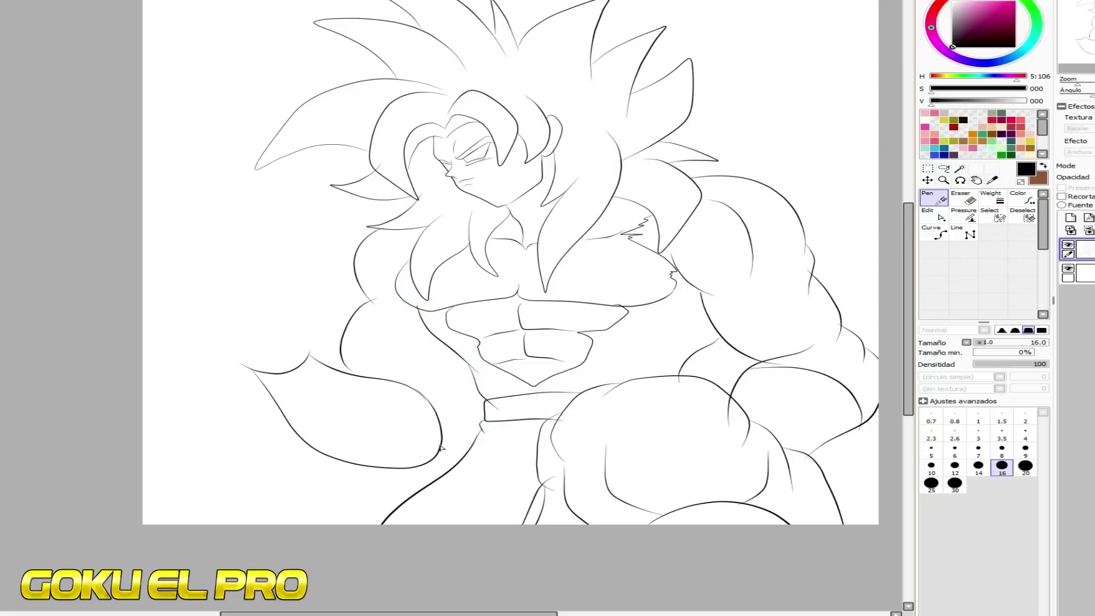
{"action": "left_click_drag", "start_coordinate": [441, 433], "coordinate": [465, 363]}
{"action": "left_click_drag", "start_coordinate": [444, 425], "coordinate": [453, 357]}
Draw the jagged wrist edge and the open hand above it, with curled fingers, thumb and short palm creases
{"action": "mouse_move", "coordinate": [255, 374]}
{"action": "left_mouse_down"}
{"action": "mouse_move", "coordinate": [226, 356]}
{"action": "mouse_move", "coordinate": [307, 355]}
{"action": "mouse_move", "coordinate": [205, 339]}
{"action": "mouse_move", "coordinate": [199, 284]}
{"action": "mouse_move", "coordinate": [216, 273]}
{"action": "mouse_move", "coordinate": [225, 319]}
{"action": "mouse_move", "coordinate": [240, 267]}
{"action": "left_mouse_up"}
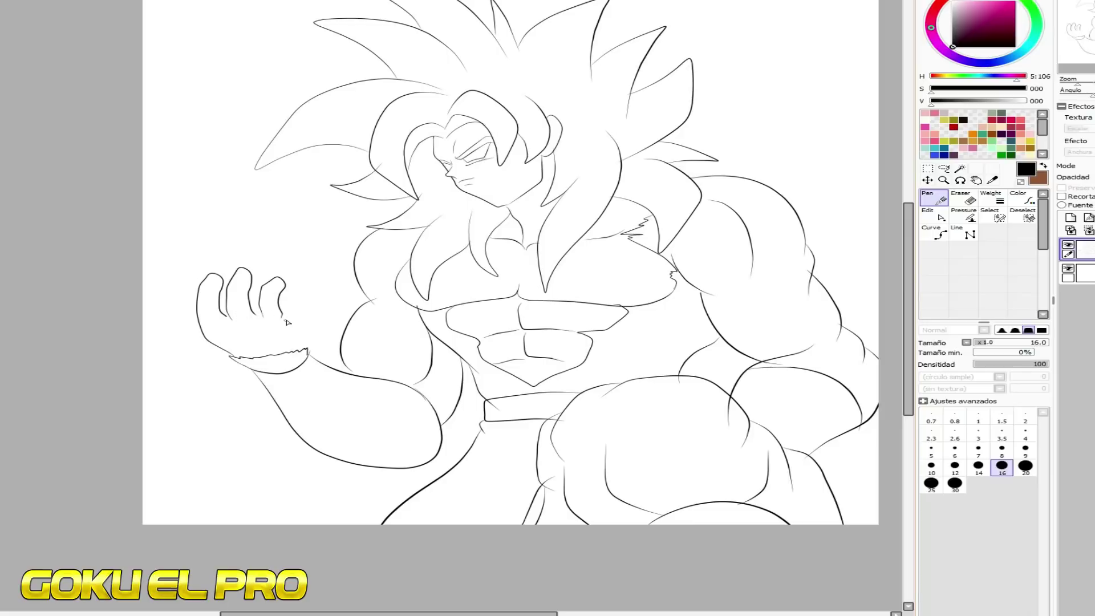
{"action": "mouse_move", "coordinate": [289, 320]}
{"action": "left_mouse_down"}
{"action": "mouse_move", "coordinate": [298, 286]}
{"action": "mouse_move", "coordinate": [318, 288]}
{"action": "mouse_move", "coordinate": [304, 311]}
{"action": "mouse_move", "coordinate": [314, 347]}
{"action": "left_mouse_up"}
{"action": "left_click_drag", "start_coordinate": [226, 319], "coordinate": [208, 315]}
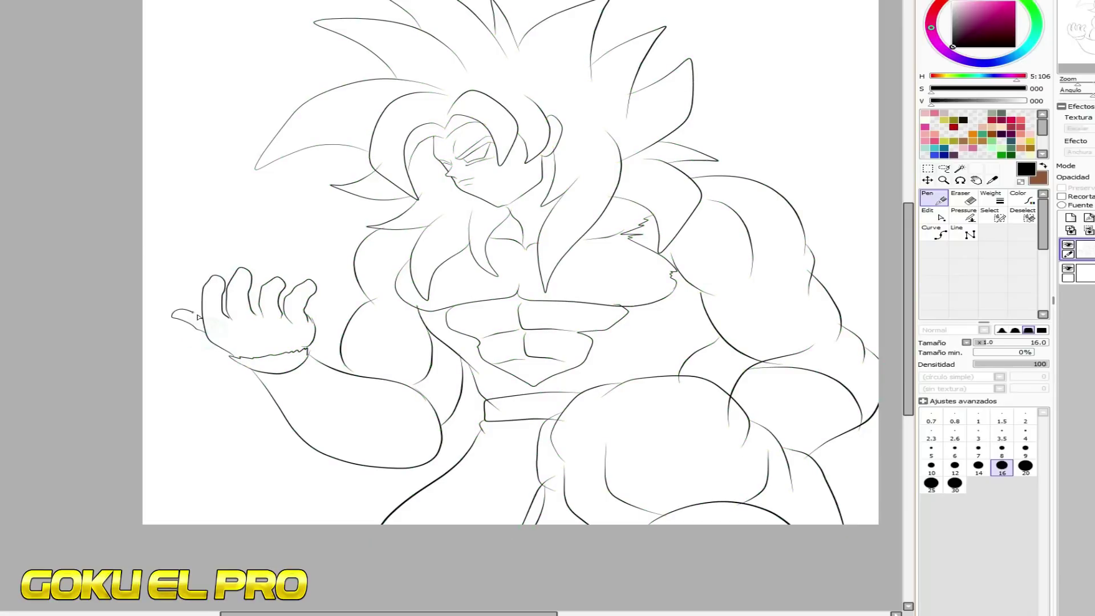
{"action": "mouse_move", "coordinate": [231, 321]}
{"action": "left_mouse_down"}
{"action": "mouse_move", "coordinate": [249, 328]}
{"action": "mouse_move", "coordinate": [279, 296]}
{"action": "mouse_move", "coordinate": [287, 318]}
{"action": "left_mouse_up"}
{"action": "left_click_drag", "start_coordinate": [309, 280], "coordinate": [308, 313]}
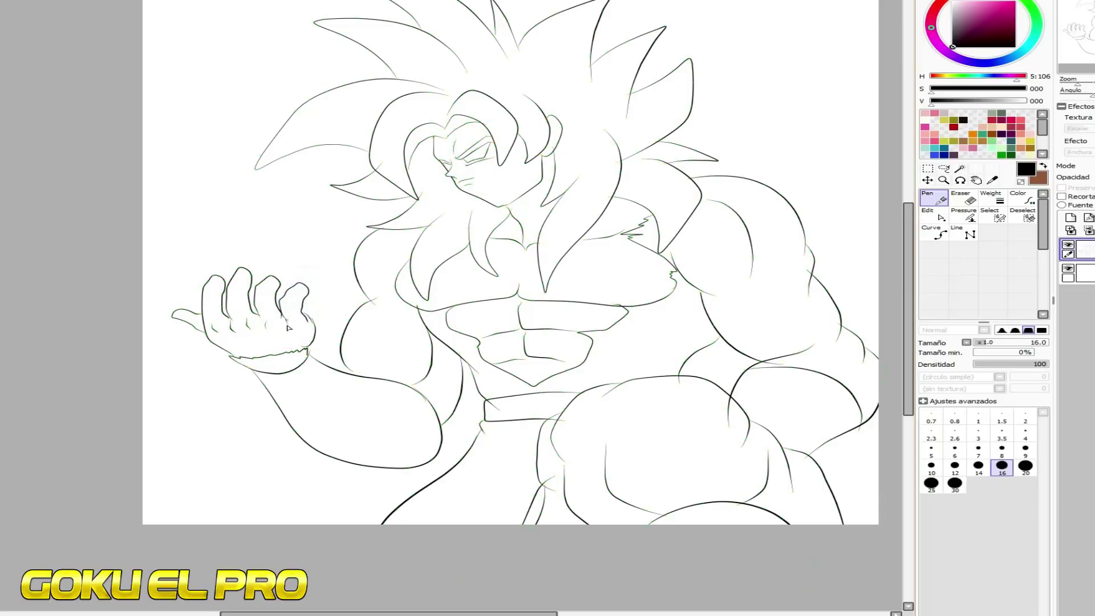
Draw the curved wristband line beneath the jagged edge of the raised hand's wrist
{"action": "left_click_drag", "start_coordinate": [249, 372], "coordinate": [313, 347]}
{"action": "left_click_drag", "start_coordinate": [248, 370], "coordinate": [314, 340]}
{"action": "key", "text": "ctrl+z"}
{"action": "left_click_drag", "start_coordinate": [245, 368], "coordinate": [312, 334]}
Trim the overhanging end of the forearm muscle curve above the knee so it meets the forearm's lower edge
{"action": "left_click_drag", "start_coordinate": [818, 459], "coordinate": [687, 391]}
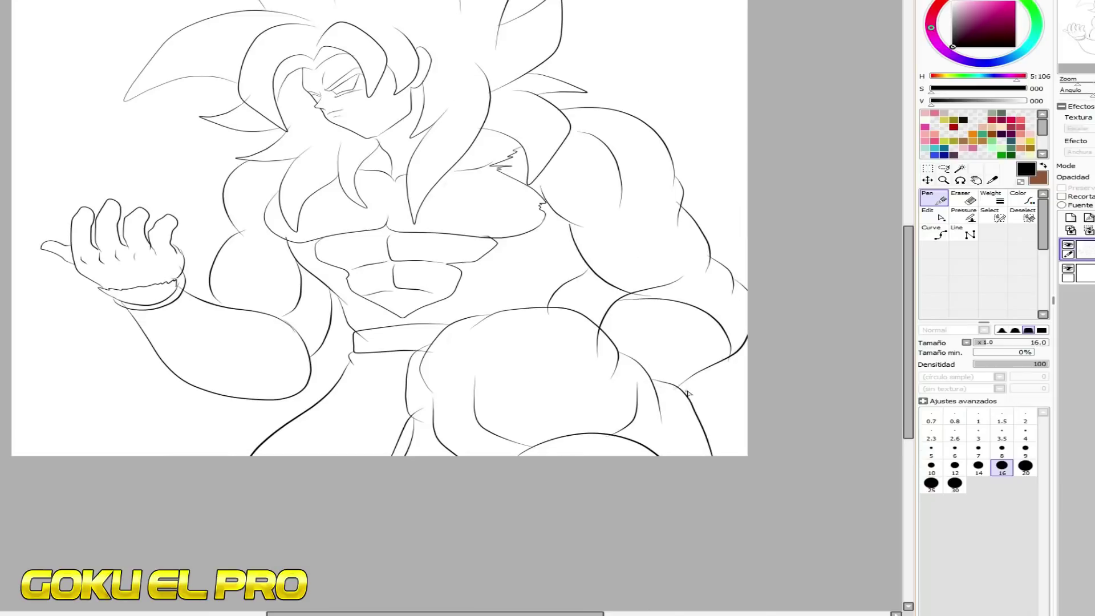
{"action": "scroll", "coordinate": [745, 363], "scroll_direction": "up", "scroll_amount": 1}
{"action": "left_click", "coordinate": [929, 213]}
{"action": "scroll", "coordinate": [705, 413], "scroll_direction": "up", "scroll_amount": 2}
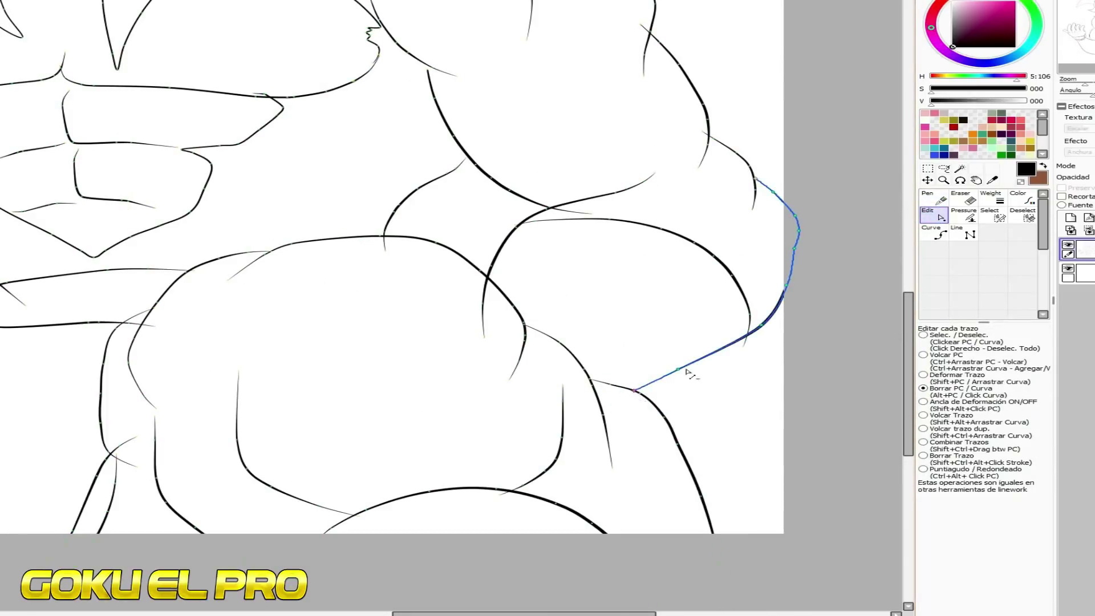
{"action": "scroll", "coordinate": [684, 371], "scroll_direction": "up", "scroll_amount": 2}
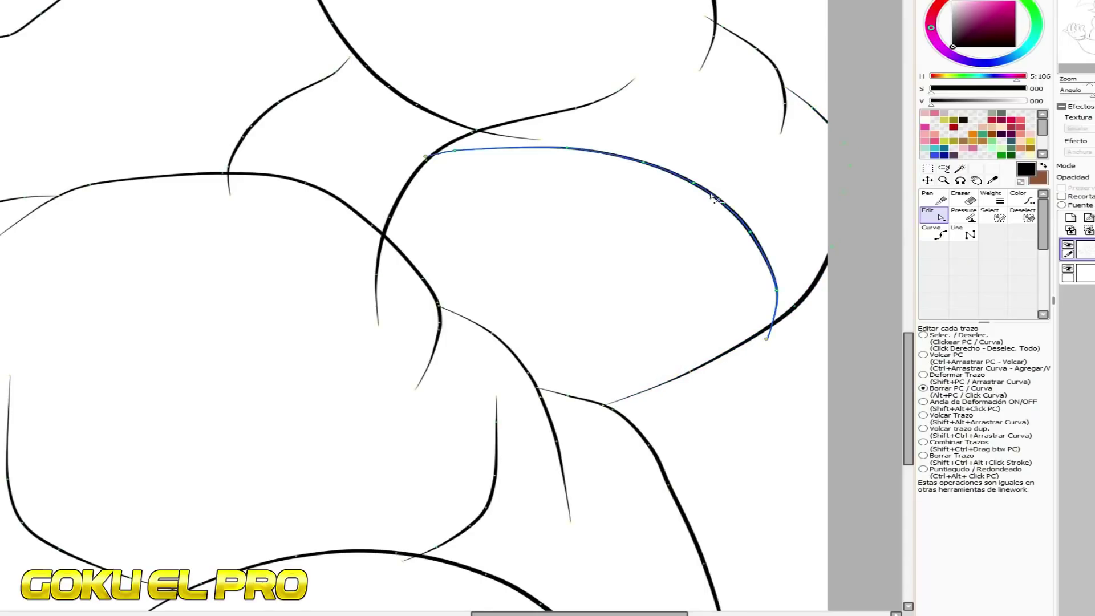
{"action": "scroll", "coordinate": [759, 360], "scroll_direction": "up", "scroll_amount": 2}
{"action": "left_click", "coordinate": [755, 365]}
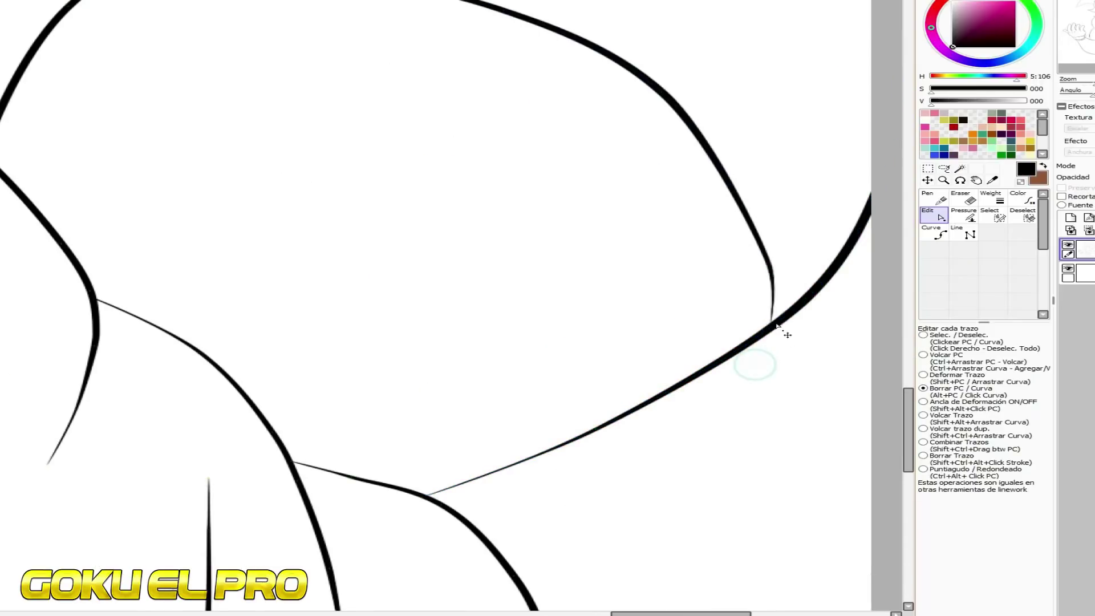
Pull back the overhanging ends of the biceps and inner forearm curves to meet the forearm line and the knee outline
{"action": "scroll", "coordinate": [765, 264], "scroll_direction": "down", "scroll_amount": 2}
{"action": "scroll", "coordinate": [447, 110], "scroll_direction": "up", "scroll_amount": 2}
{"action": "left_click_drag", "start_coordinate": [428, 124], "coordinate": [440, 121]}
{"action": "left_click_drag", "start_coordinate": [366, 134], "coordinate": [379, 133]}
{"action": "left_click", "coordinate": [506, 94]}
{"action": "scroll", "coordinate": [448, 154], "scroll_direction": "down", "scroll_amount": 2}
{"action": "scroll", "coordinate": [360, 276], "scroll_direction": "up", "scroll_amount": 2}
{"action": "left_click", "coordinate": [357, 243]}
{"action": "left_click_drag", "start_coordinate": [362, 345], "coordinate": [371, 164]}
{"action": "scroll", "coordinate": [386, 224], "scroll_direction": "down", "scroll_amount": 2}
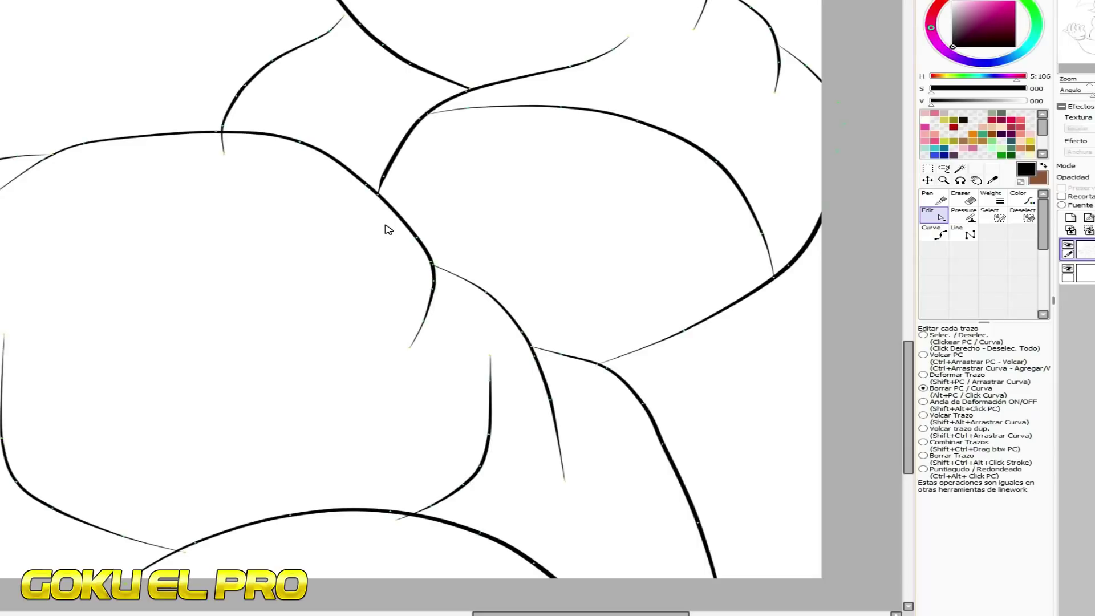
Trim both ends of the torso side line between the biceps and the knee so they meet those outlines
{"action": "scroll", "coordinate": [236, 117], "scroll_direction": "up", "scroll_amount": 3}
{"action": "left_click_drag", "start_coordinate": [227, 183], "coordinate": [225, 123]}
{"action": "left_click", "coordinate": [223, 108]}
{"action": "scroll", "coordinate": [325, 176], "scroll_direction": "down", "scroll_amount": 4}
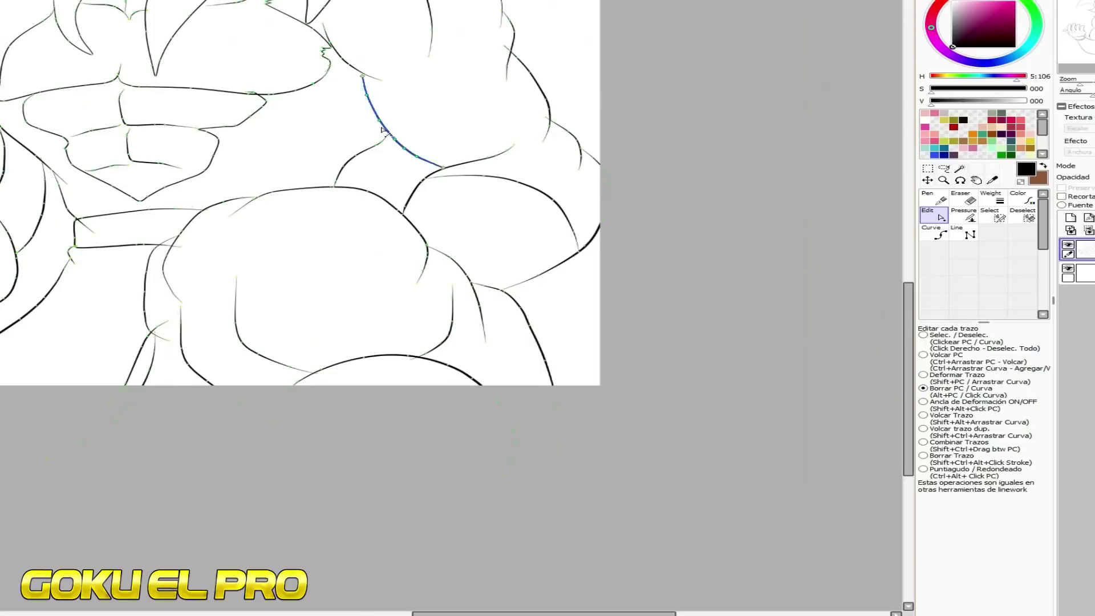
{"action": "scroll", "coordinate": [384, 128], "scroll_direction": "up", "scroll_amount": 2}
{"action": "left_click", "coordinate": [402, 140]}
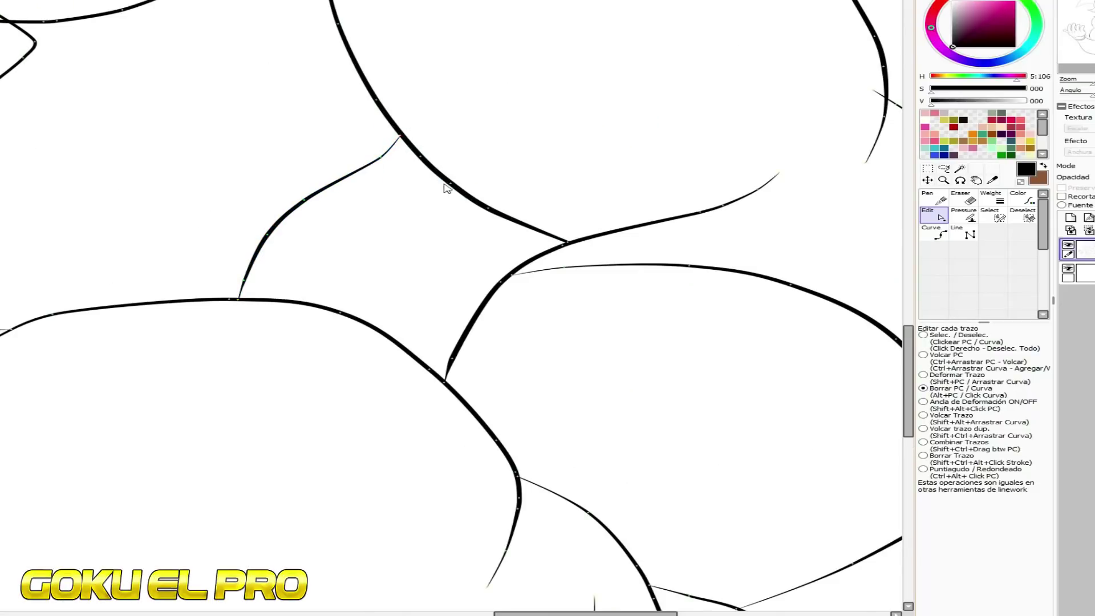
Bend the armpit line's upper end toward the hair lock and join the top of the biceps curve to that line
{"action": "scroll", "coordinate": [456, 330], "scroll_direction": "down", "scroll_amount": 3}
{"action": "scroll", "coordinate": [380, 137], "scroll_direction": "up", "scroll_amount": 3}
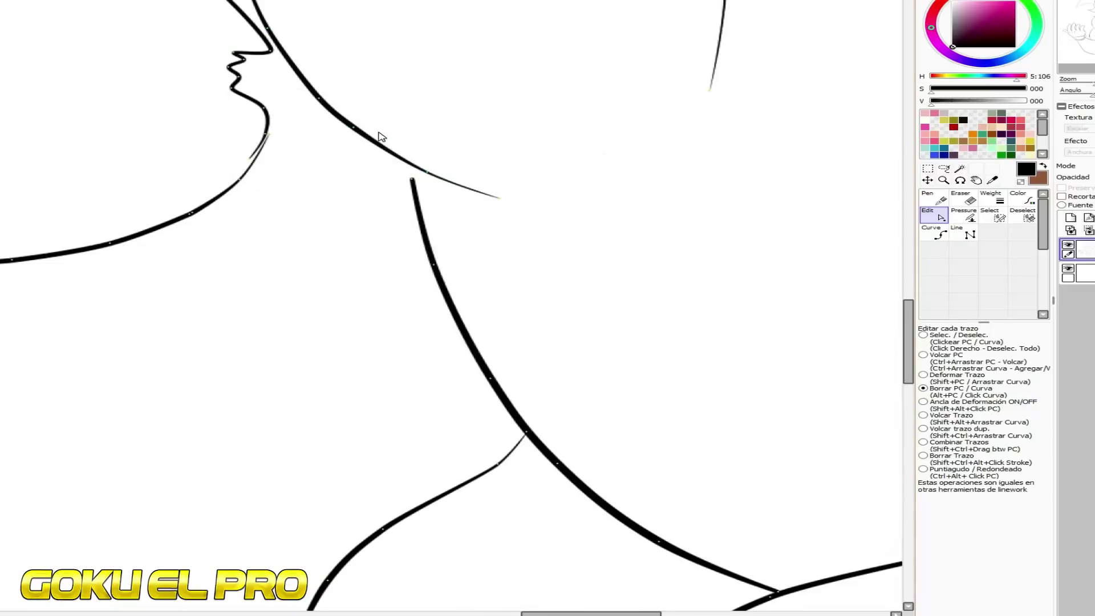
{"action": "left_click_drag", "start_coordinate": [495, 201], "coordinate": [497, 215]}
{"action": "scroll", "coordinate": [476, 242], "scroll_direction": "down", "scroll_amount": 3}
{"action": "scroll", "coordinate": [406, 136], "scroll_direction": "up", "scroll_amount": 2}
{"action": "left_click_drag", "start_coordinate": [377, 149], "coordinate": [384, 132]}
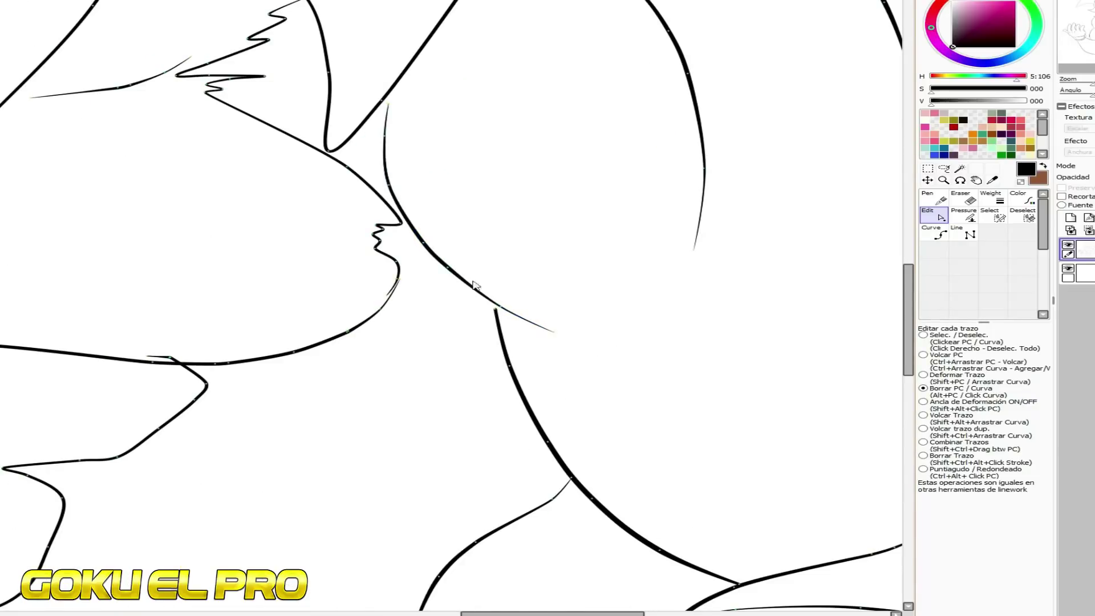
{"action": "scroll", "coordinate": [506, 303], "scroll_direction": "up", "scroll_amount": 2}
{"action": "left_click_drag", "start_coordinate": [495, 296], "coordinate": [491, 279]}
{"action": "scroll", "coordinate": [385, 275], "scroll_direction": "down", "scroll_amount": 4}
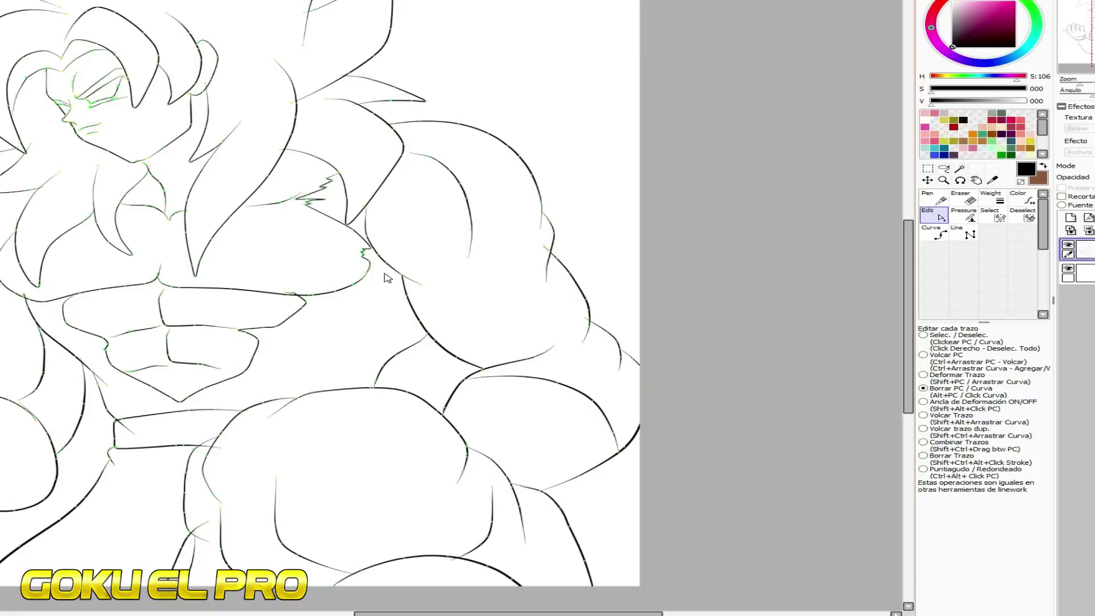
Smooth the inner shoulder muscle line by deleting a curve point and shift the shoulder outline's start onto the hair edge
{"action": "scroll", "coordinate": [507, 186], "scroll_direction": "up", "scroll_amount": 2}
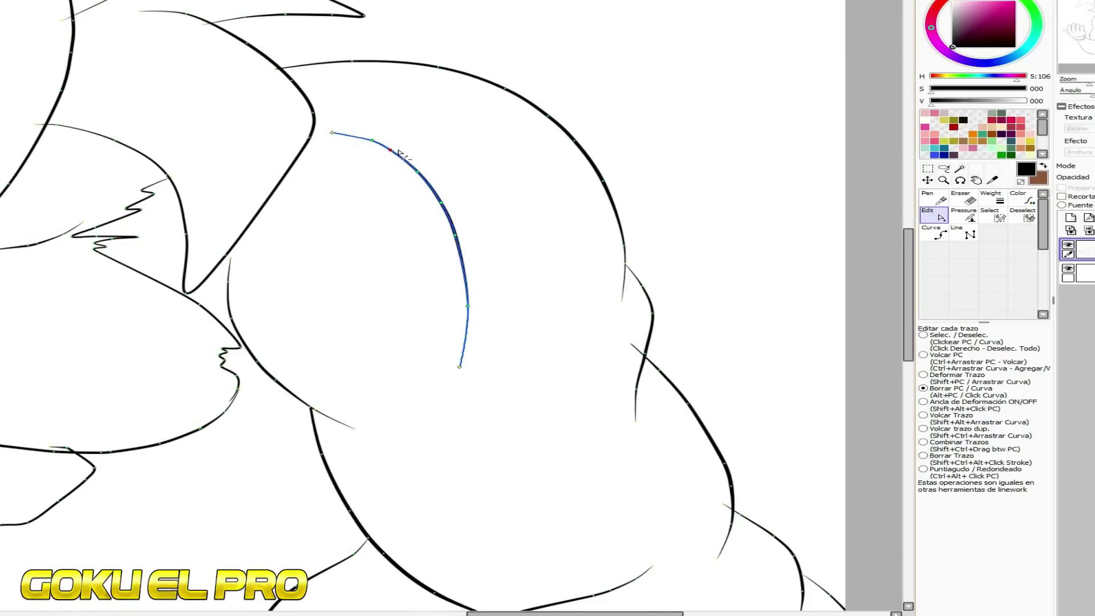
{"action": "left_click", "coordinate": [390, 149], "text": "alt"}
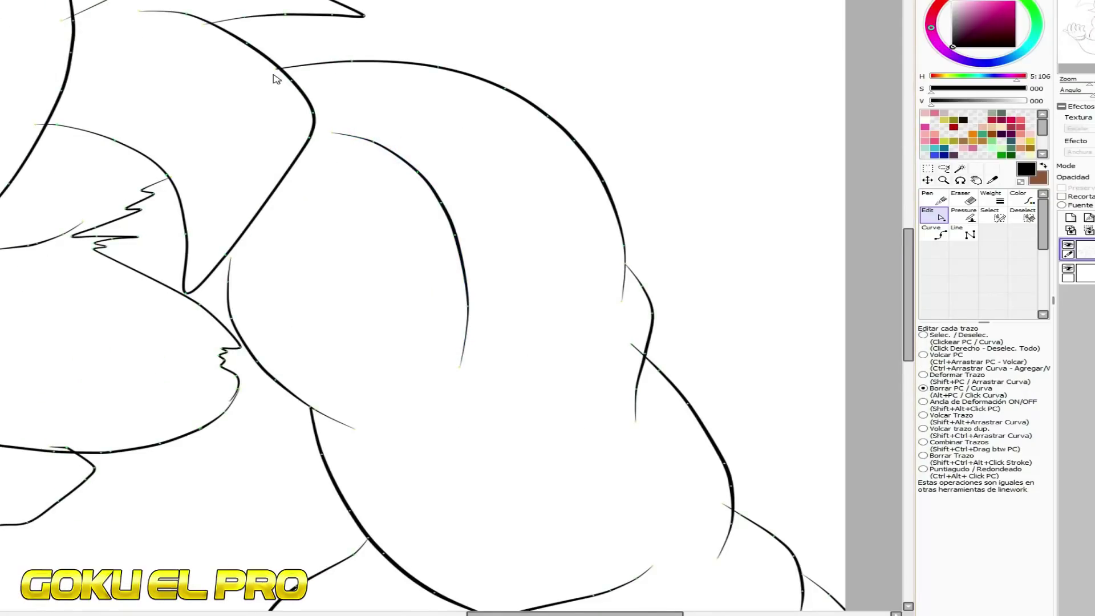
{"action": "left_click_drag", "start_coordinate": [276, 69], "coordinate": [269, 58], "text": "shift"}
{"action": "left_click", "coordinate": [572, 137]}
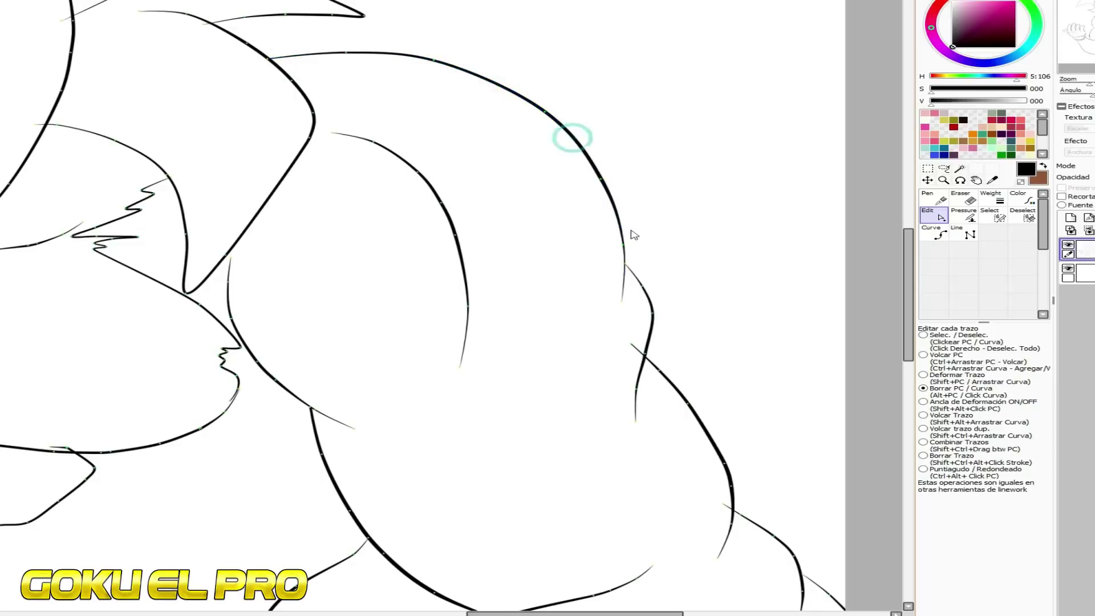
Trim the crossing starts of the outer arm and elbow lines so each begins on the contour above it
{"action": "scroll", "coordinate": [628, 281], "scroll_direction": "up", "scroll_amount": 4}
{"action": "left_click", "coordinate": [429, 147]}
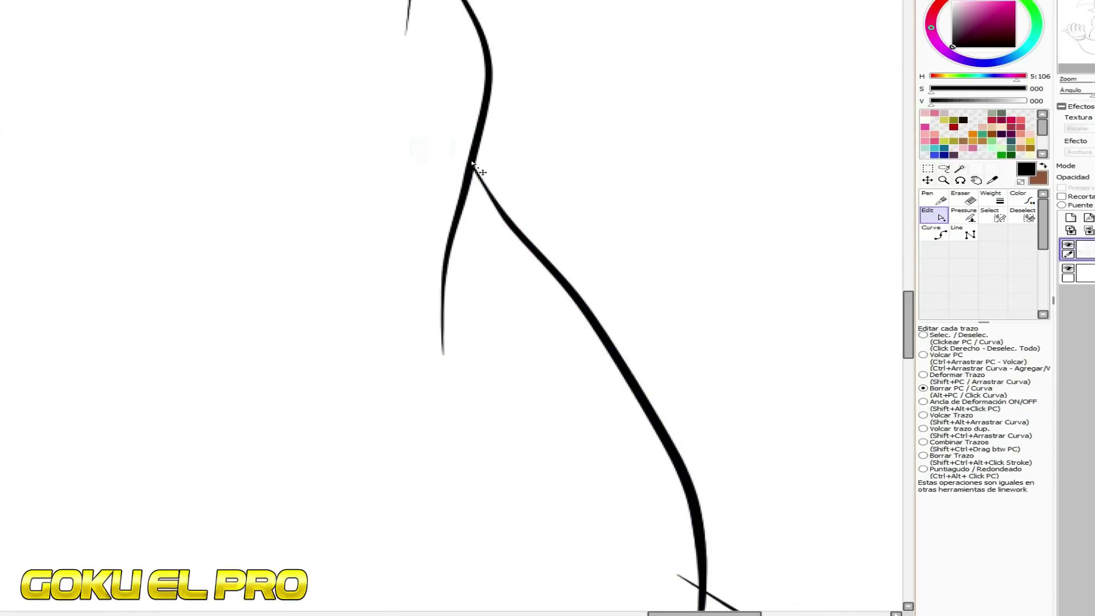
{"action": "scroll", "coordinate": [477, 174], "scroll_direction": "down", "scroll_amount": 2}
{"action": "scroll", "coordinate": [500, 209], "scroll_direction": "down", "scroll_amount": 3}
{"action": "scroll", "coordinate": [479, 188], "scroll_direction": "up", "scroll_amount": 3}
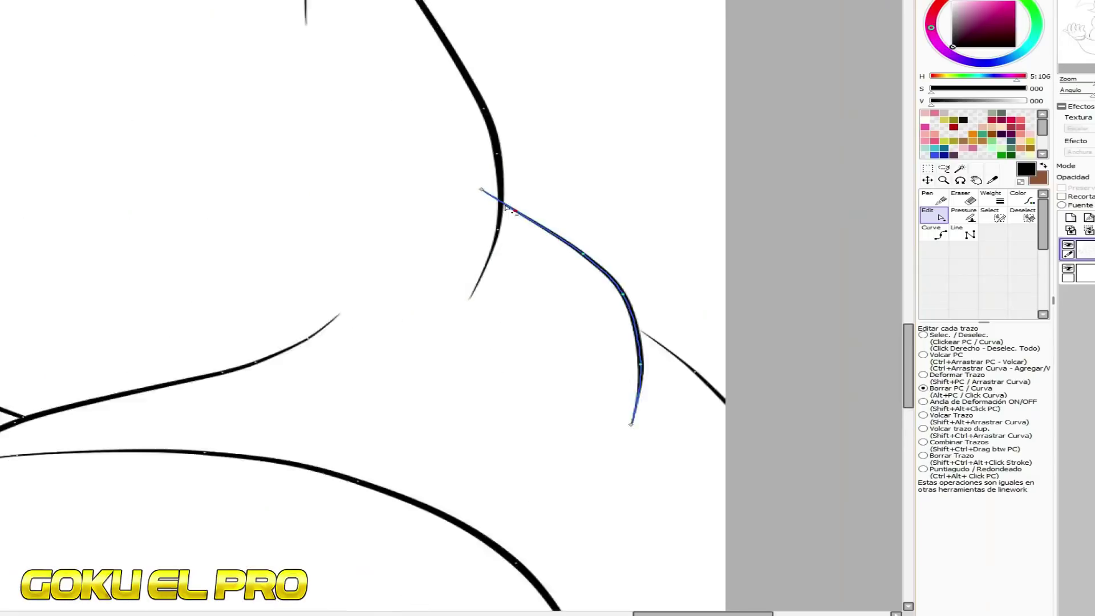
{"action": "scroll", "coordinate": [539, 222], "scroll_direction": "down", "scroll_amount": 3}
{"action": "scroll", "coordinate": [594, 273], "scroll_direction": "up", "scroll_amount": 2}
{"action": "scroll", "coordinate": [672, 326], "scroll_direction": "down", "scroll_amount": 3}
{"action": "scroll", "coordinate": [434, 334], "scroll_direction": "up", "scroll_amount": 2}
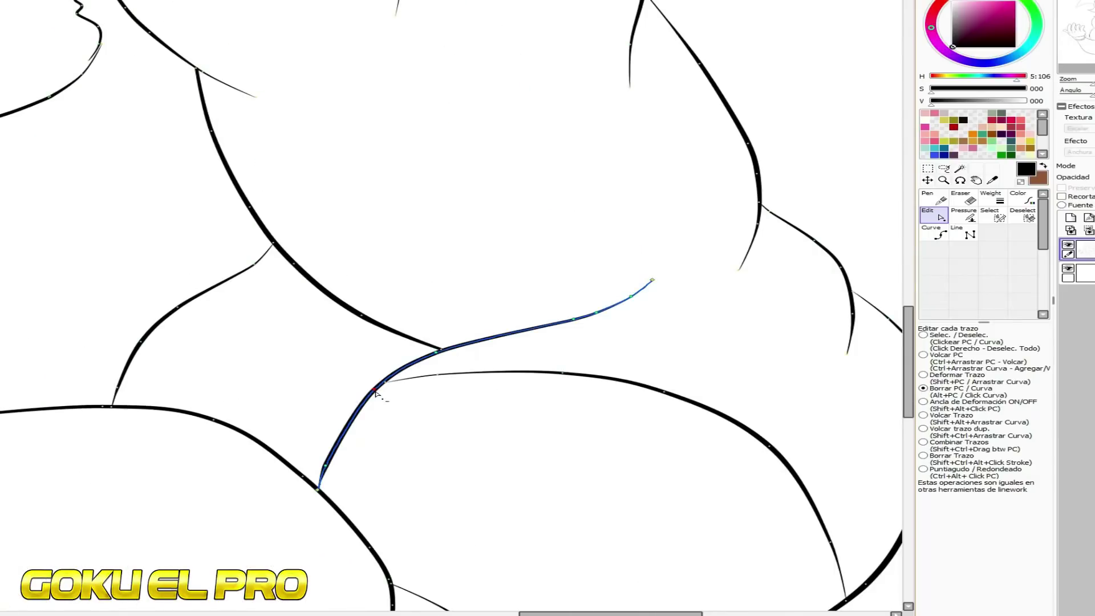
Smooth the torso side line above the knee and extend the armpit line's upper end to the edge of the hair lock
{"action": "scroll", "coordinate": [446, 323], "scroll_direction": "down", "scroll_amount": 3}
{"action": "scroll", "coordinate": [383, 303], "scroll_direction": "up", "scroll_amount": 3}
{"action": "left_click", "coordinate": [379, 274]}
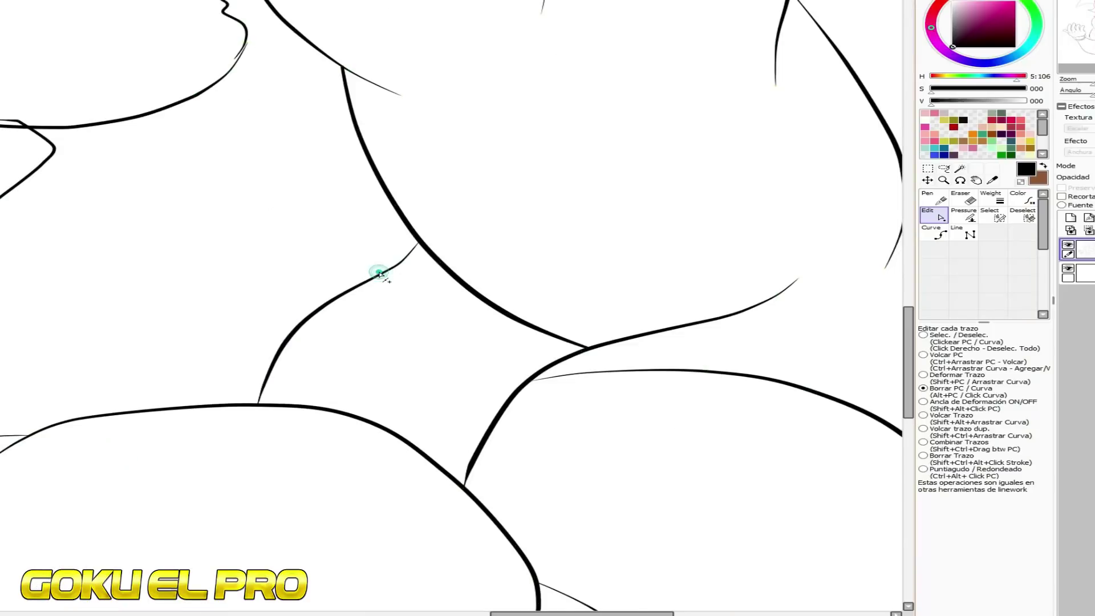
{"action": "scroll", "coordinate": [543, 247], "scroll_direction": "down", "scroll_amount": 3}
{"action": "scroll", "coordinate": [479, 207], "scroll_direction": "up", "scroll_amount": 3}
{"action": "scroll", "coordinate": [479, 207], "scroll_direction": "up", "scroll_amount": 1}
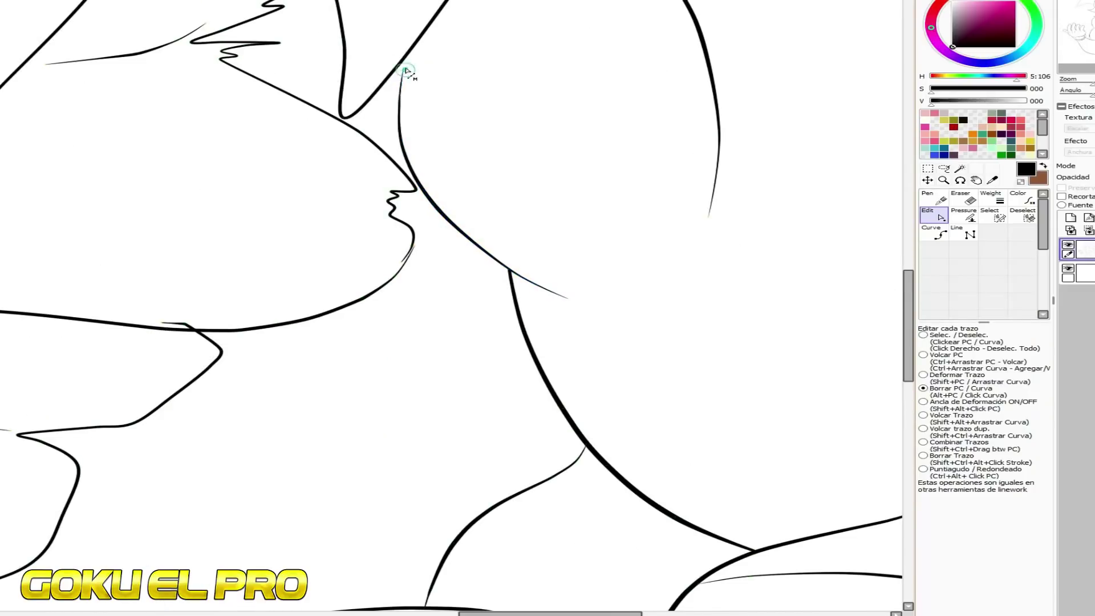
Trim the upper abdominal outline's overhang at the chest line and cut the collarbone line back to the long hair lock
{"action": "scroll", "coordinate": [403, 62], "scroll_direction": "down", "scroll_amount": 3}
{"action": "scroll", "coordinate": [478, 213], "scroll_direction": "up", "scroll_amount": 4}
{"action": "left_click", "coordinate": [478, 214]}
{"action": "scroll", "coordinate": [606, 232], "scroll_direction": "down", "scroll_amount": 3}
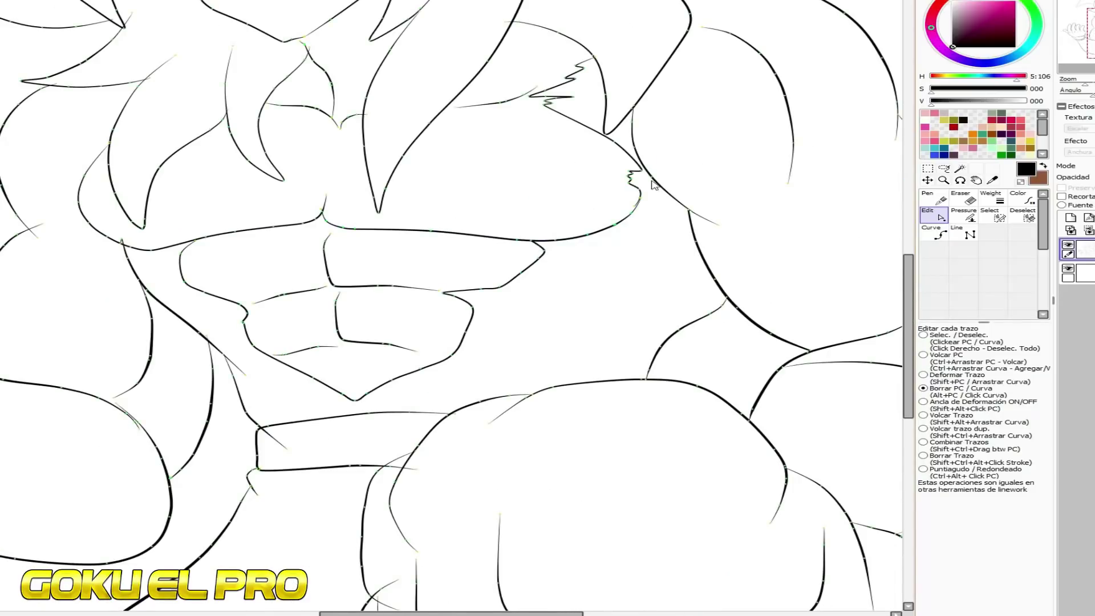
{"action": "scroll", "coordinate": [544, 74], "scroll_direction": "up", "scroll_amount": 2}
{"action": "left_click", "coordinate": [366, 147]}
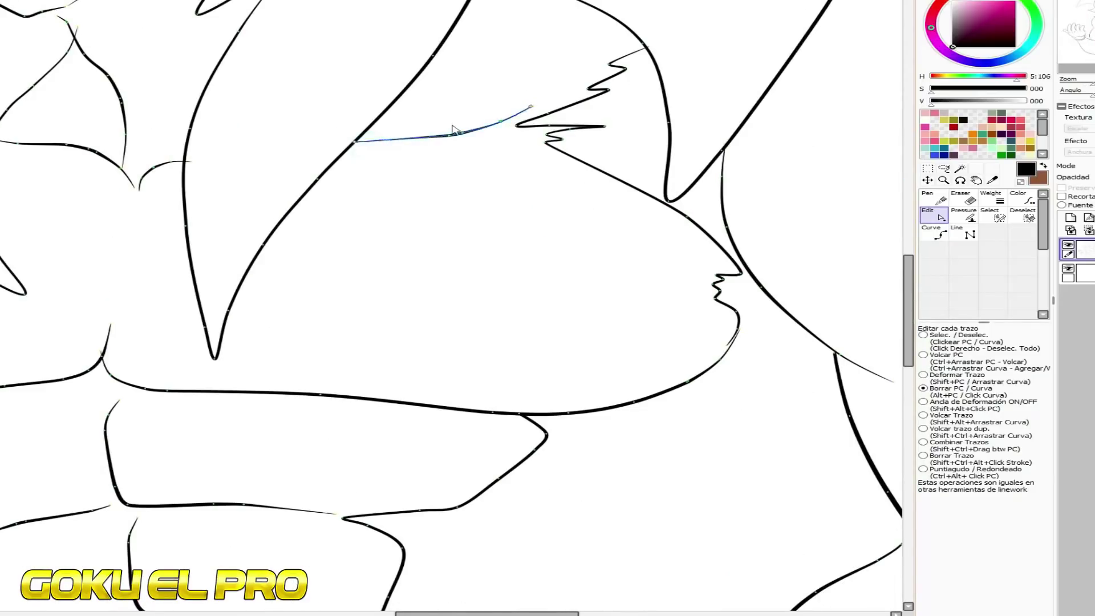
Reshape the collarbone lines so both meet at the notch below the neck and end on the edges of the neighbouring hair locks
{"action": "scroll", "coordinate": [459, 129], "scroll_direction": "up", "scroll_amount": 2}
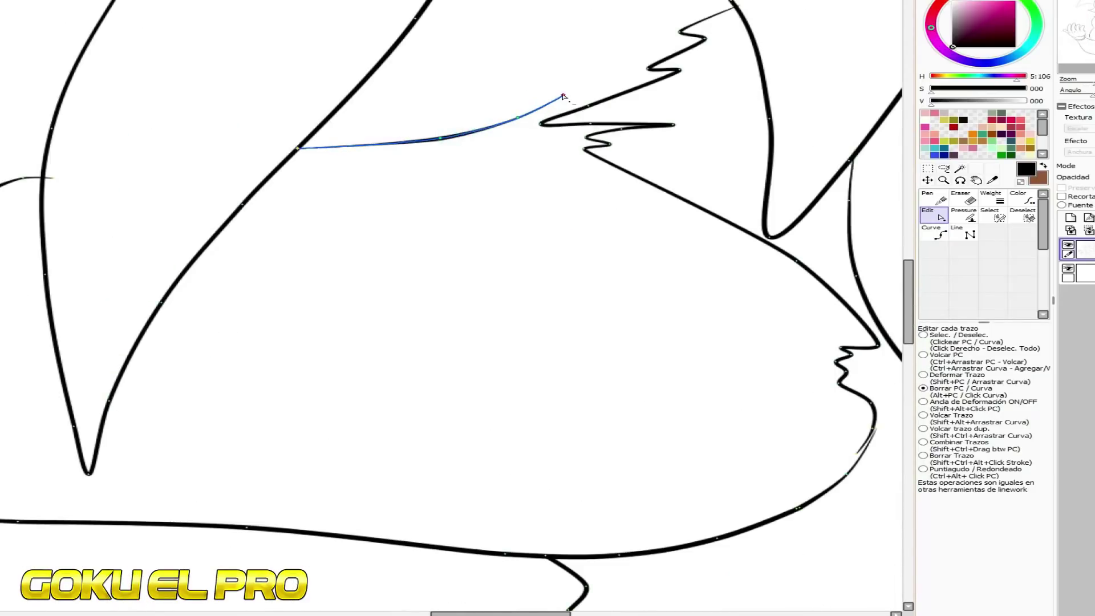
{"action": "scroll", "coordinate": [563, 96], "scroll_direction": "down", "scroll_amount": 3}
{"action": "scroll", "coordinate": [365, 174], "scroll_direction": "up", "scroll_amount": 3}
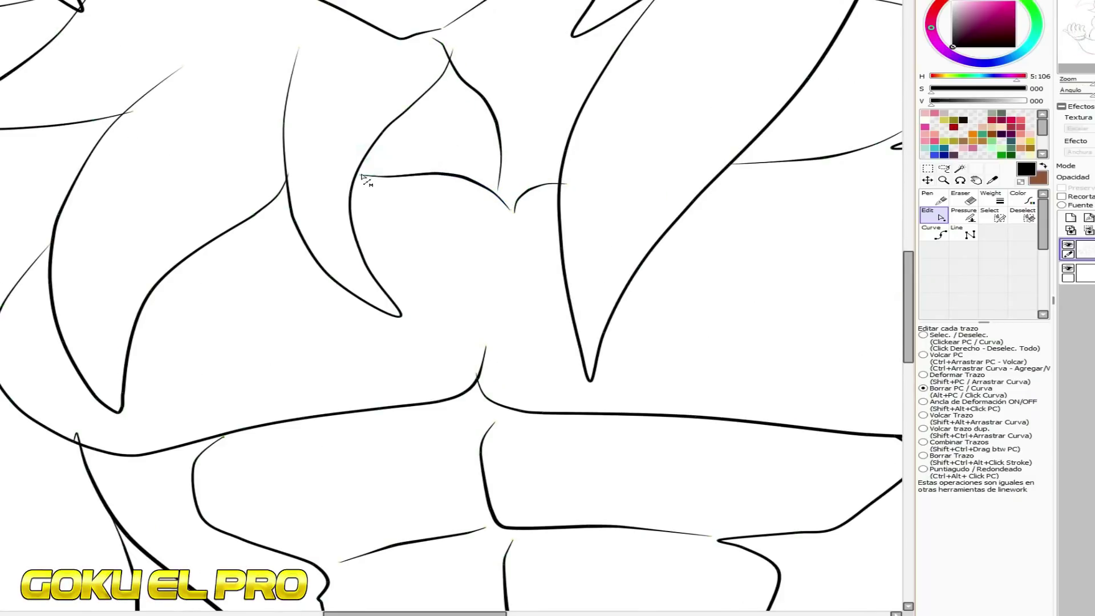
{"action": "scroll", "coordinate": [460, 184], "scroll_direction": "up", "scroll_amount": 2}
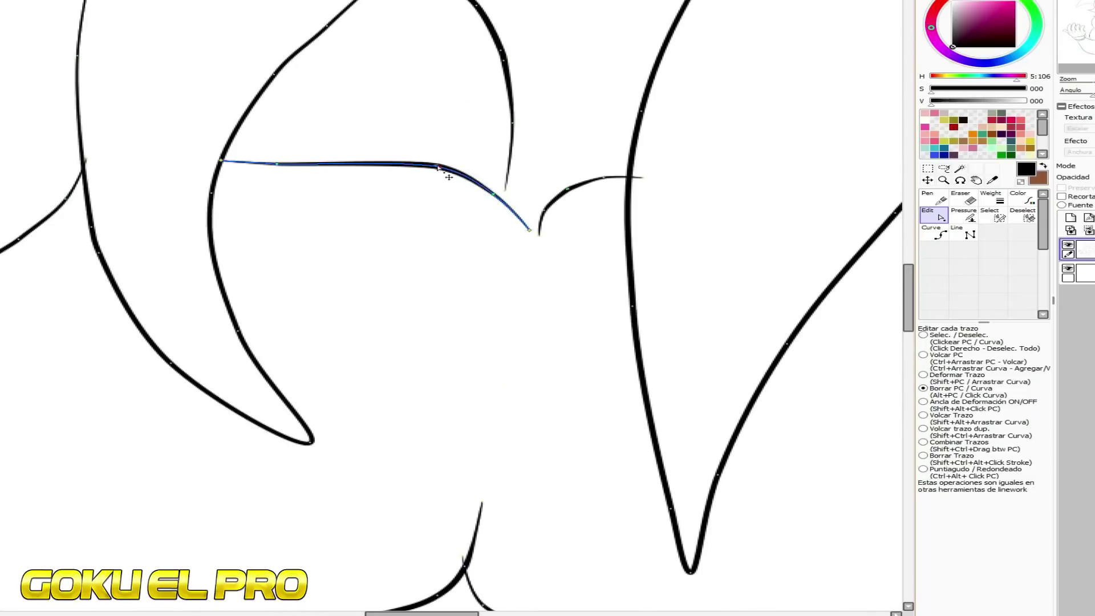
{"action": "left_click_drag", "start_coordinate": [438, 168], "coordinate": [421, 171]}
{"action": "left_click", "coordinate": [567, 188]}
{"action": "left_click_drag", "start_coordinate": [539, 234], "coordinate": [529, 229]}
{"action": "left_click_drag", "start_coordinate": [643, 178], "coordinate": [627, 172]}
{"action": "scroll", "coordinate": [519, 207], "scroll_direction": "down", "scroll_amount": 4}
{"action": "scroll", "coordinate": [518, 123], "scroll_direction": "up", "scroll_amount": 3}
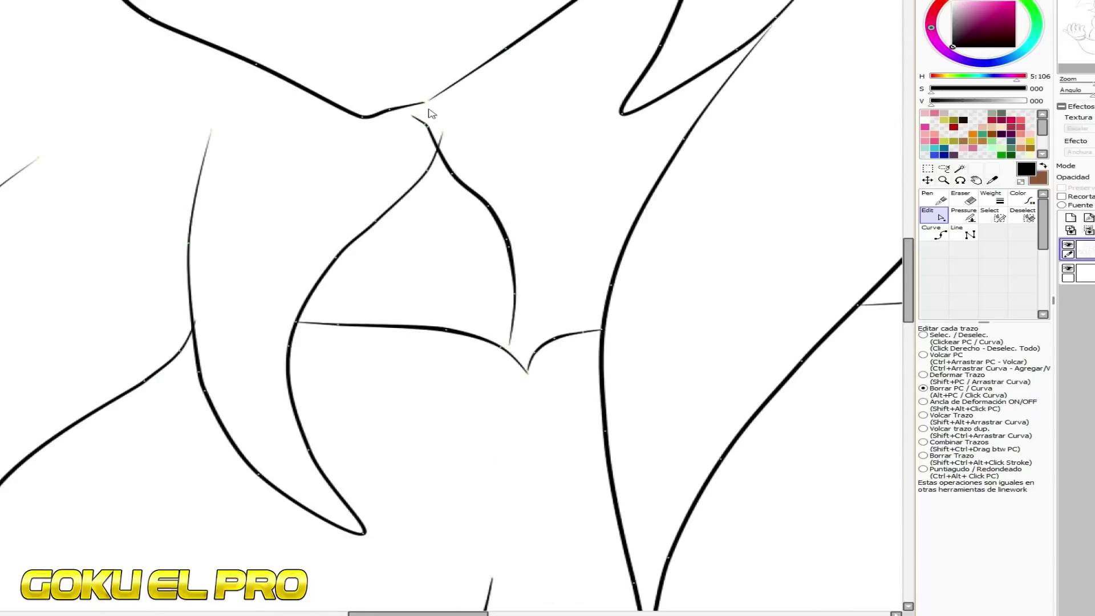
Start the front neck line on the jaw contour and bring the crossing second neck line's upper end onto it
{"action": "scroll", "coordinate": [432, 113], "scroll_direction": "up", "scroll_amount": 2}
{"action": "left_click", "coordinate": [459, 163]}
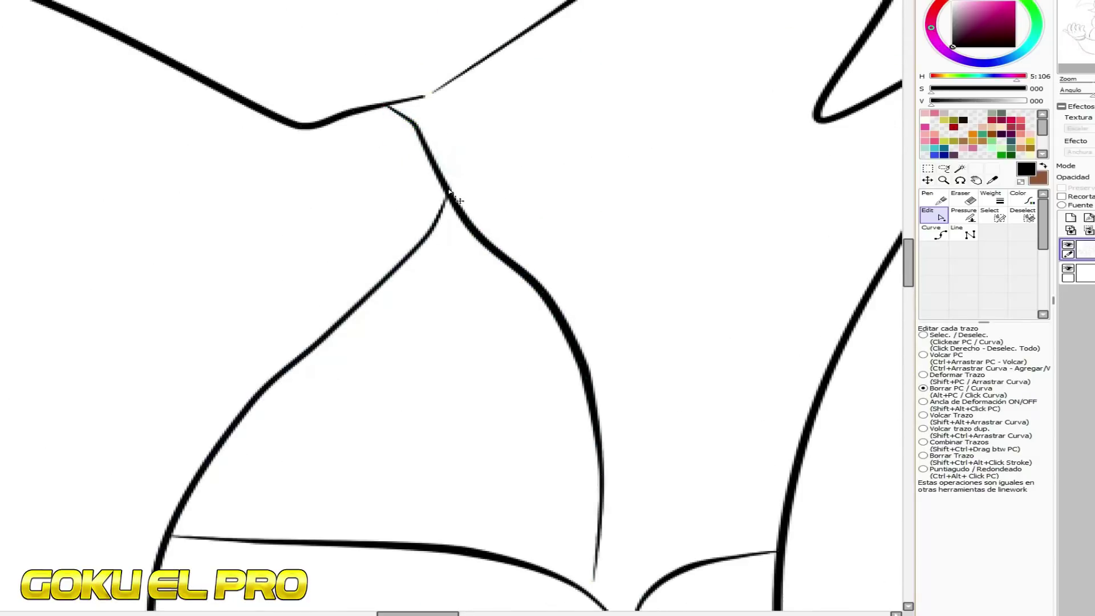
{"action": "scroll", "coordinate": [498, 250], "scroll_direction": "down", "scroll_amount": 2}
{"action": "scroll", "coordinate": [539, 310], "scroll_direction": "up", "scroll_amount": 2}
{"action": "left_click", "coordinate": [543, 313]}
{"action": "scroll", "coordinate": [526, 215], "scroll_direction": "down", "scroll_amount": 5}
Extend the centre chest line upward as a tapering sternum line and trim the left pectoral line's end onto it
{"action": "scroll", "coordinate": [528, 357], "scroll_direction": "up", "scroll_amount": 2}
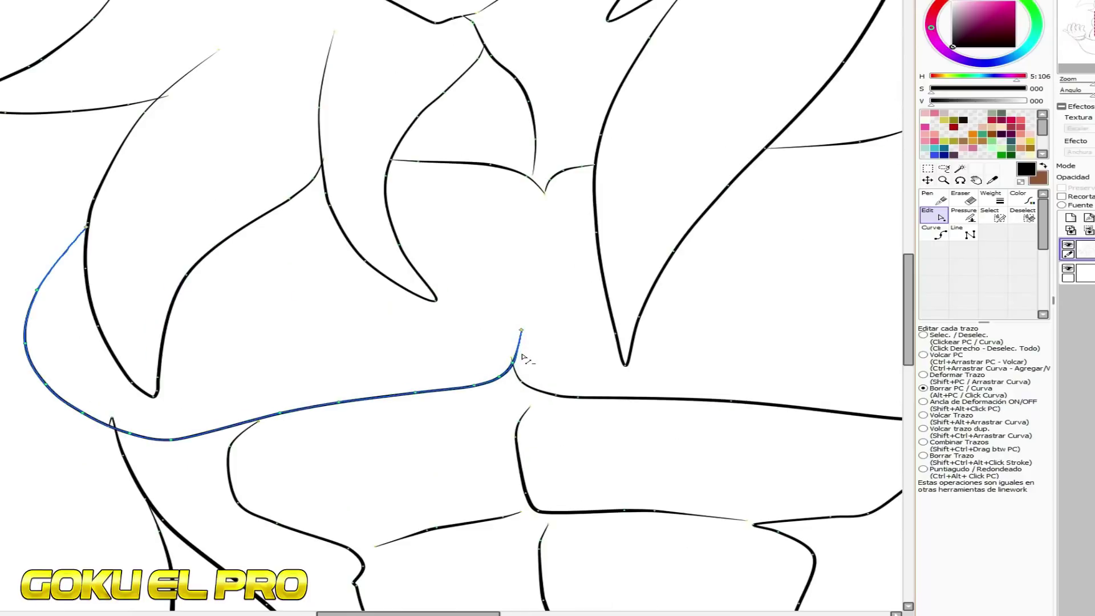
{"action": "scroll", "coordinate": [519, 337], "scroll_direction": "up", "scroll_amount": 1}
{"action": "left_click_drag", "start_coordinate": [510, 369], "coordinate": [504, 309]}
{"action": "left_click", "coordinate": [504, 347]}
{"action": "scroll", "coordinate": [515, 383], "scroll_direction": "up", "scroll_amount": 3}
{"action": "left_click", "coordinate": [505, 363]}
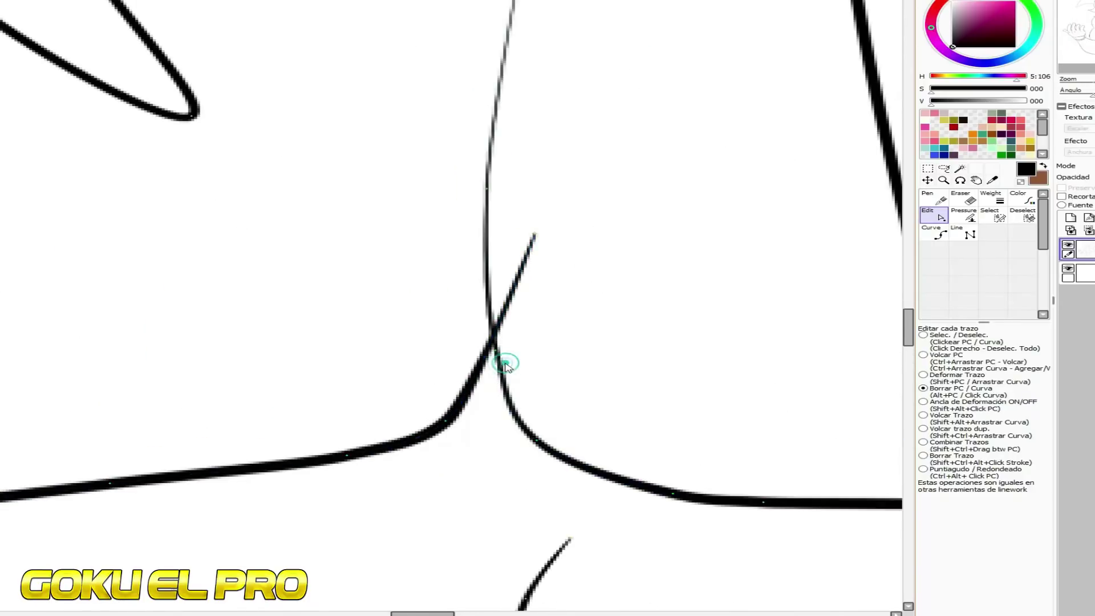
{"action": "left_click", "coordinate": [504, 364]}
{"action": "scroll", "coordinate": [494, 271], "scroll_direction": "down", "scroll_amount": 3}
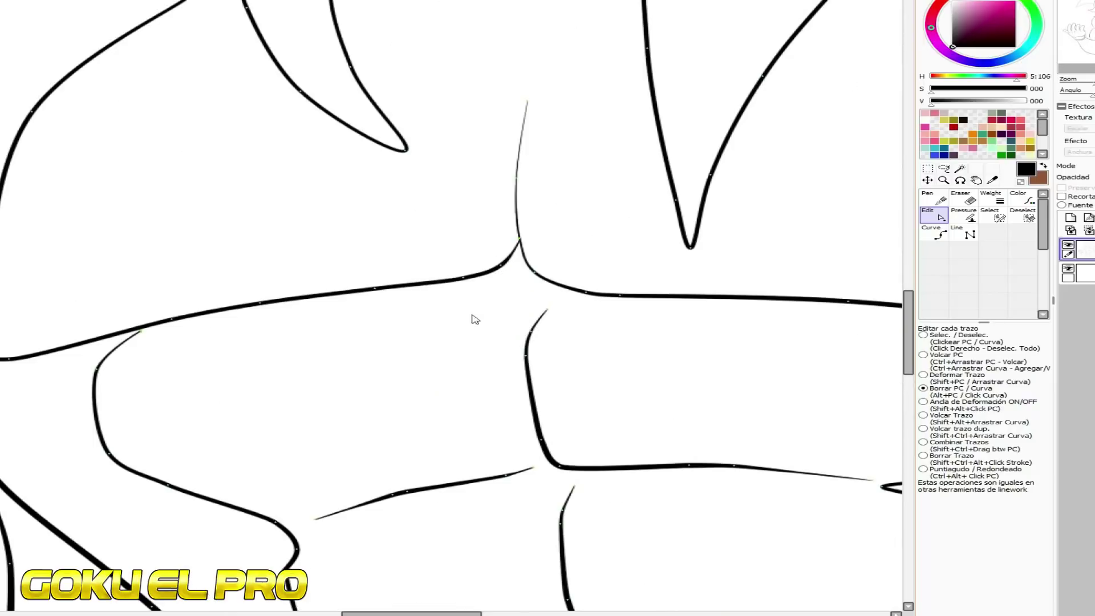
Reshape the left pectoral's lower contour into a softer curve beside the sternum
{"action": "left_click", "coordinate": [463, 280]}
{"action": "left_click", "coordinate": [141, 330]}
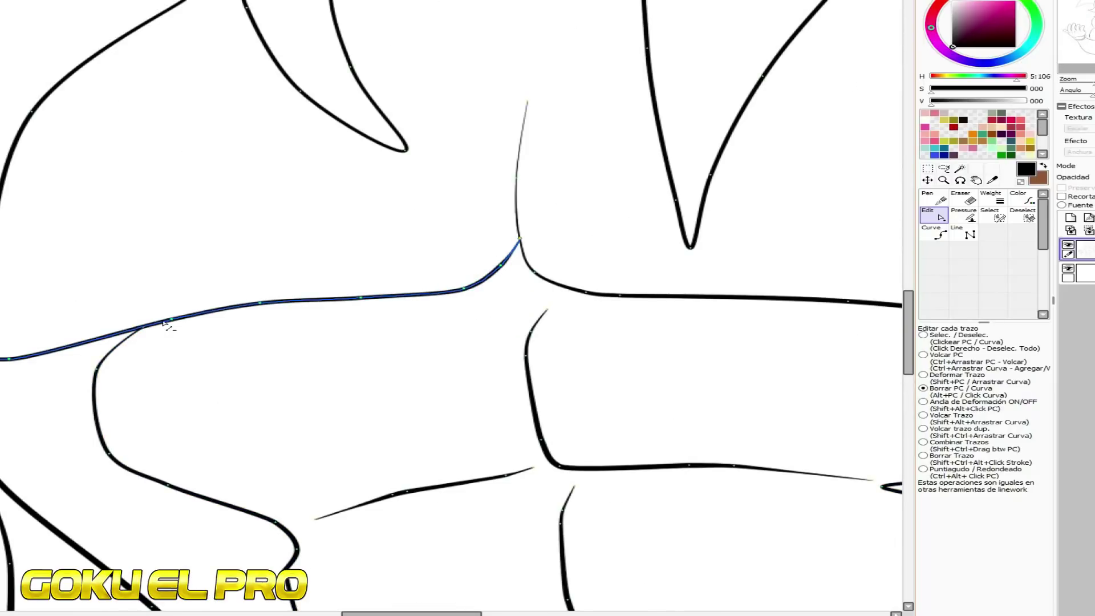
{"action": "scroll", "coordinate": [264, 318], "scroll_direction": "down", "scroll_amount": 5}
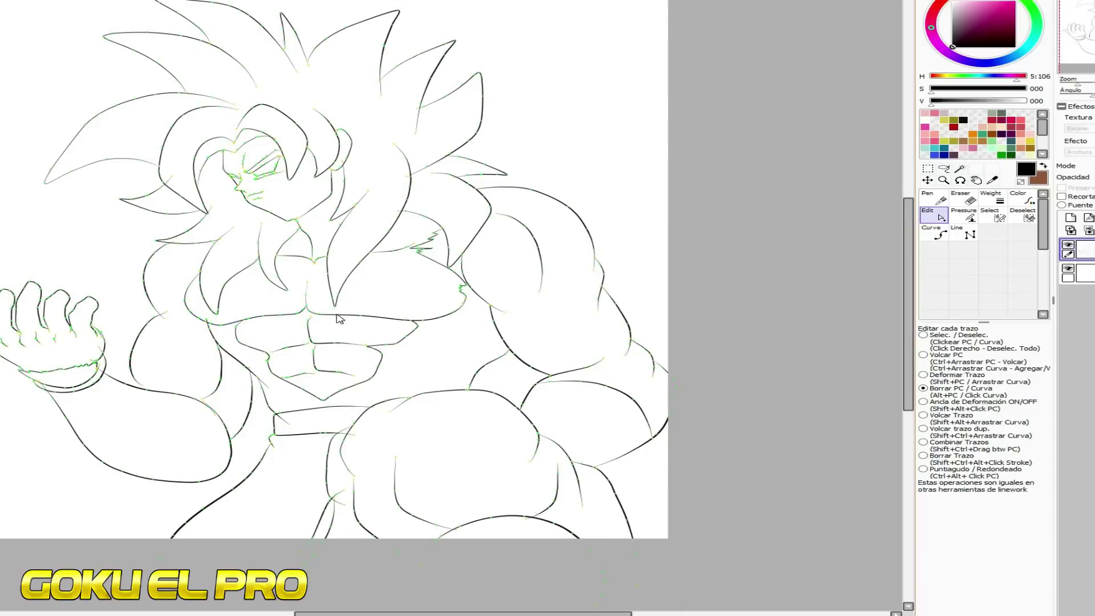
Shorten the overlapping end of the raised arm's upper forearm line and join the elbow outline to it as one continuous contour
{"action": "scroll", "coordinate": [239, 402], "scroll_direction": "up", "scroll_amount": 5}
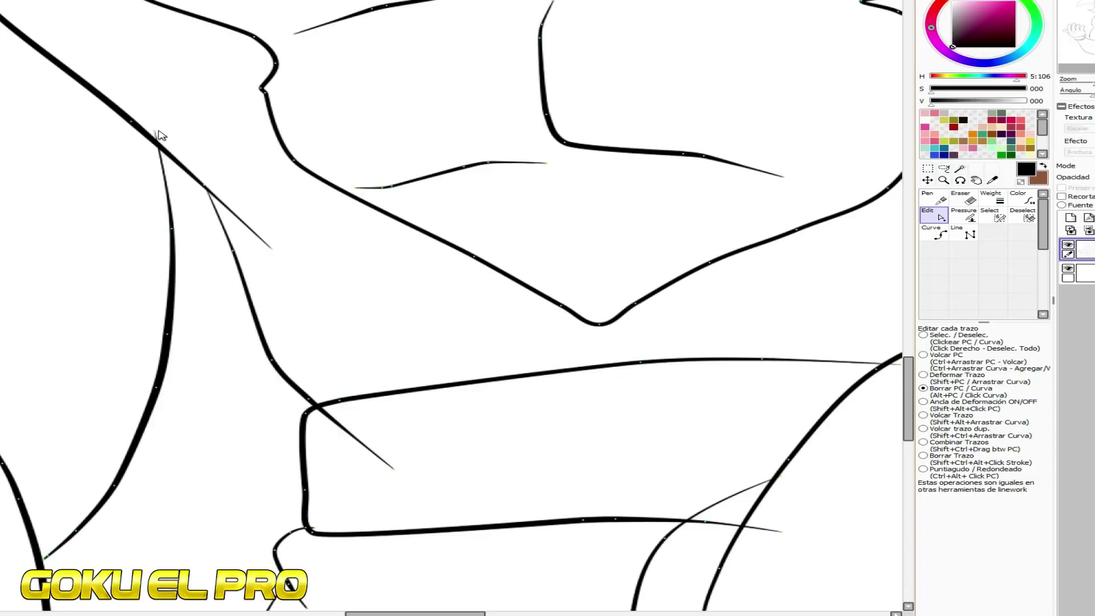
{"action": "scroll", "coordinate": [240, 190], "scroll_direction": "down", "scroll_amount": 3}
{"action": "scroll", "coordinate": [190, 301], "scroll_direction": "up", "scroll_amount": 3}
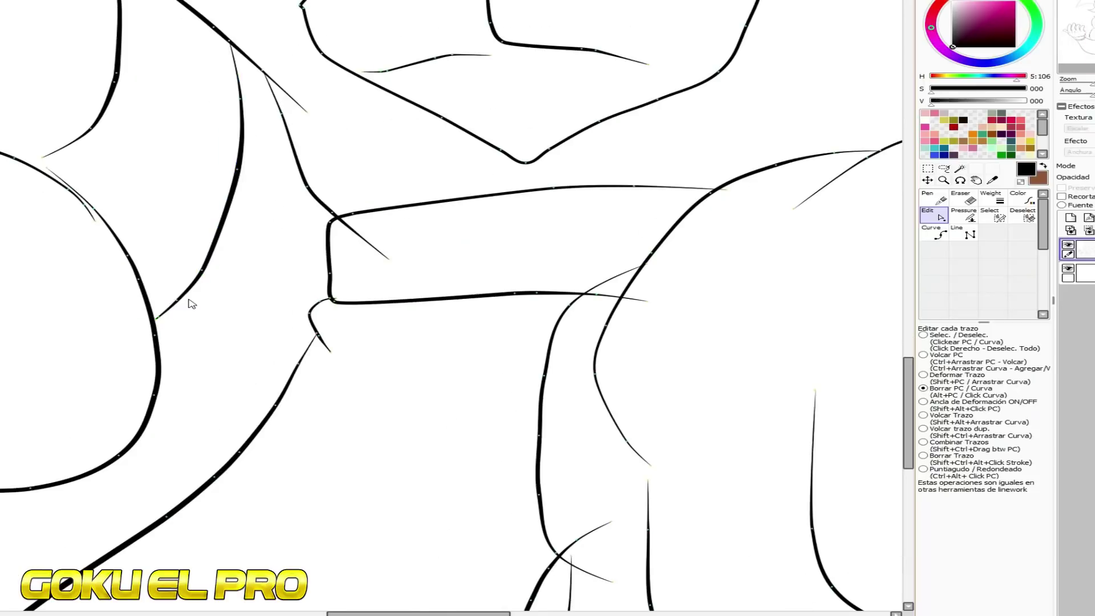
{"action": "scroll", "coordinate": [161, 321], "scroll_direction": "down", "scroll_amount": 4}
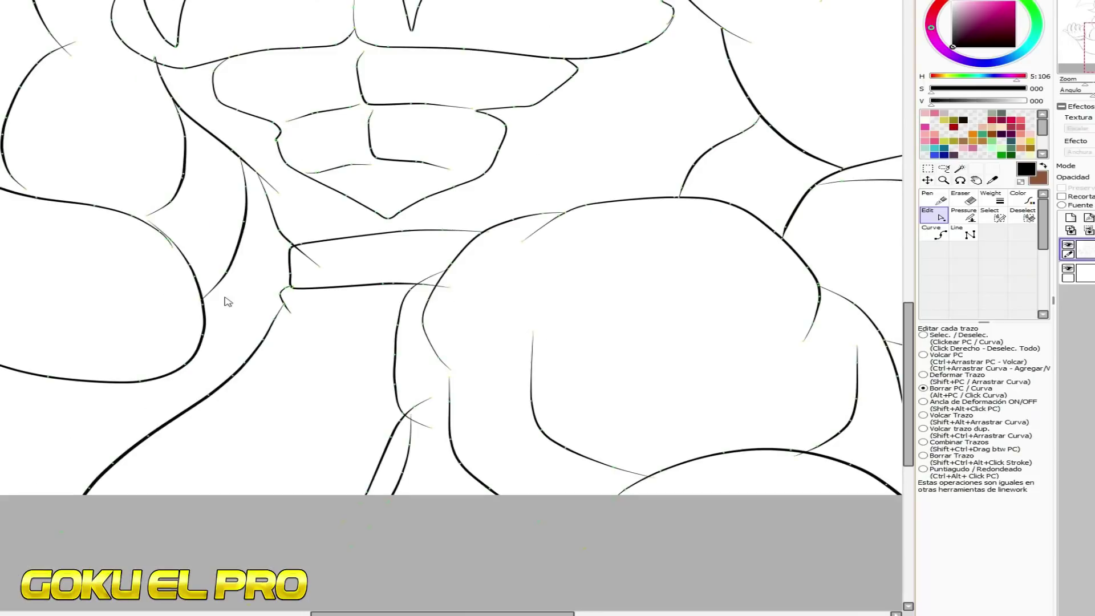
{"action": "scroll", "coordinate": [269, 222], "scroll_direction": "up", "scroll_amount": 3}
{"action": "scroll", "coordinate": [269, 223], "scroll_direction": "up", "scroll_amount": 2}
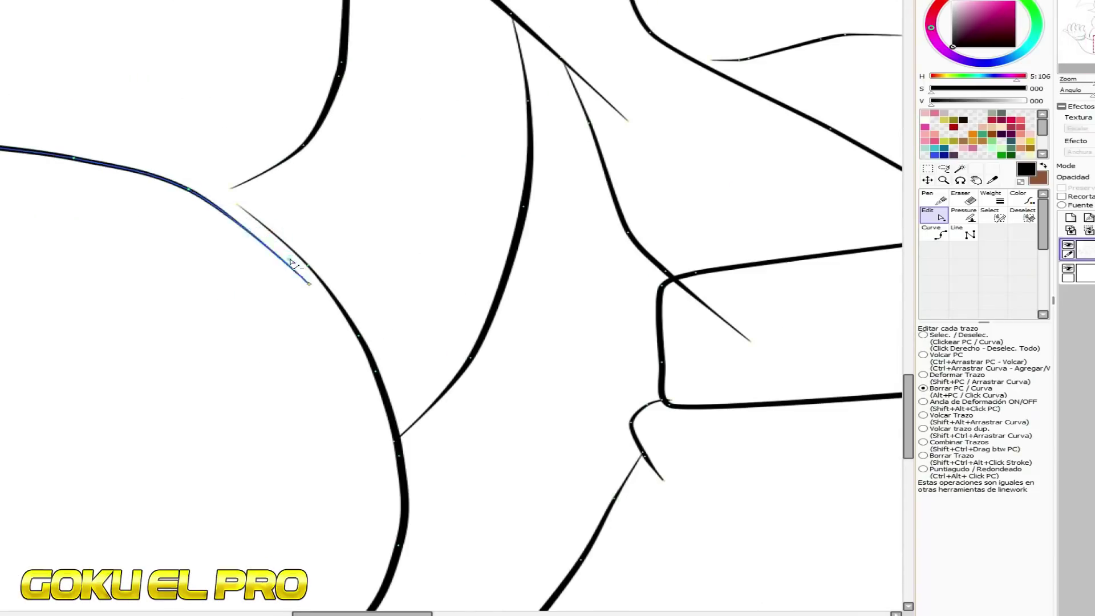
{"action": "scroll", "coordinate": [240, 211], "scroll_direction": "up", "scroll_amount": 1}
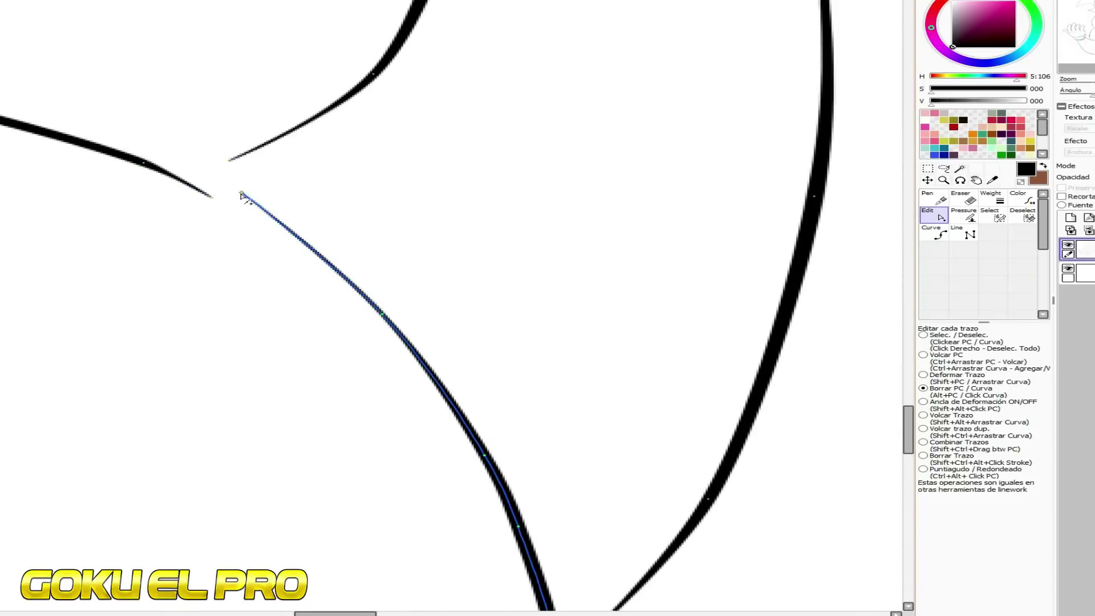
{"action": "left_click", "coordinate": [212, 196]}
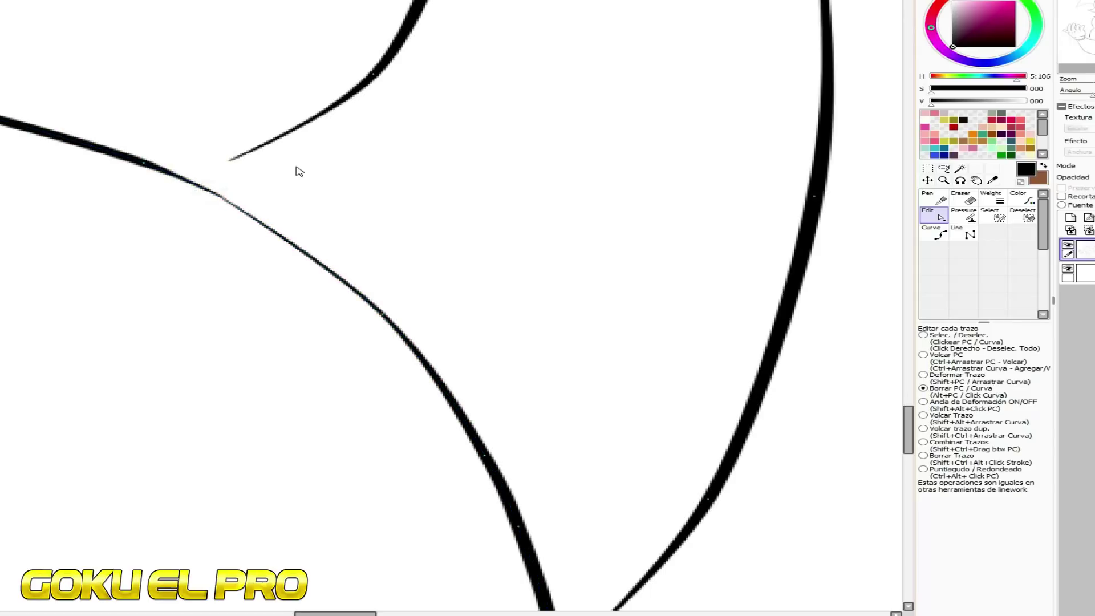
{"action": "scroll", "coordinate": [298, 171], "scroll_direction": "down", "scroll_amount": 1}
{"action": "scroll", "coordinate": [324, 165], "scroll_direction": "down", "scroll_amount": 1}
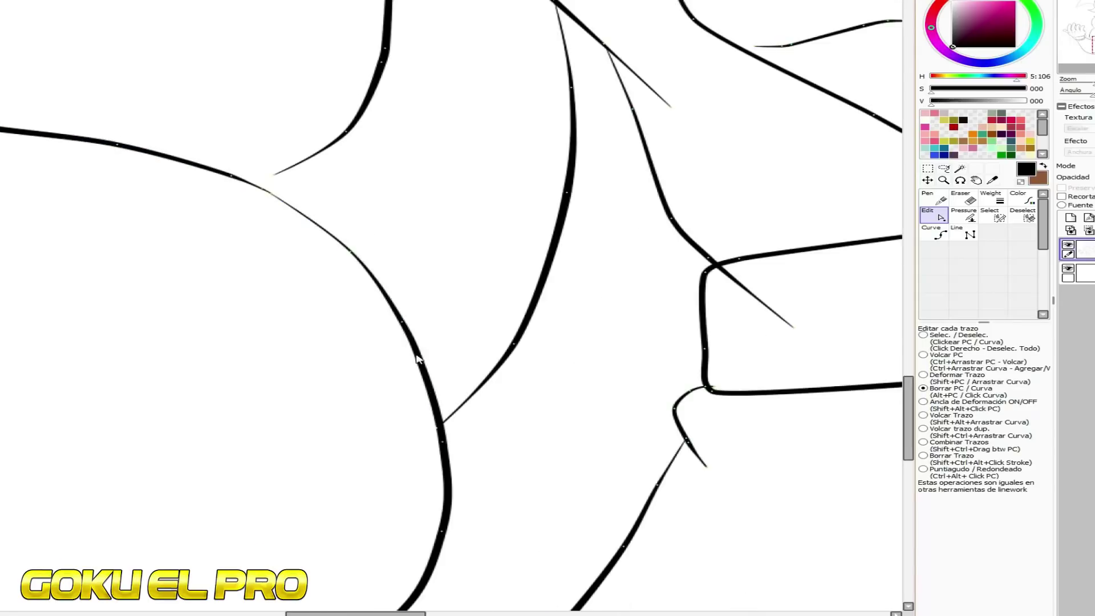
Smooth the raised arm's elbow and lower forearm contour by adjusting its curve points
{"action": "left_click", "coordinate": [439, 430]}
{"action": "left_click", "coordinate": [418, 359]}
{"action": "scroll", "coordinate": [472, 279], "scroll_direction": "down", "scroll_amount": 1}
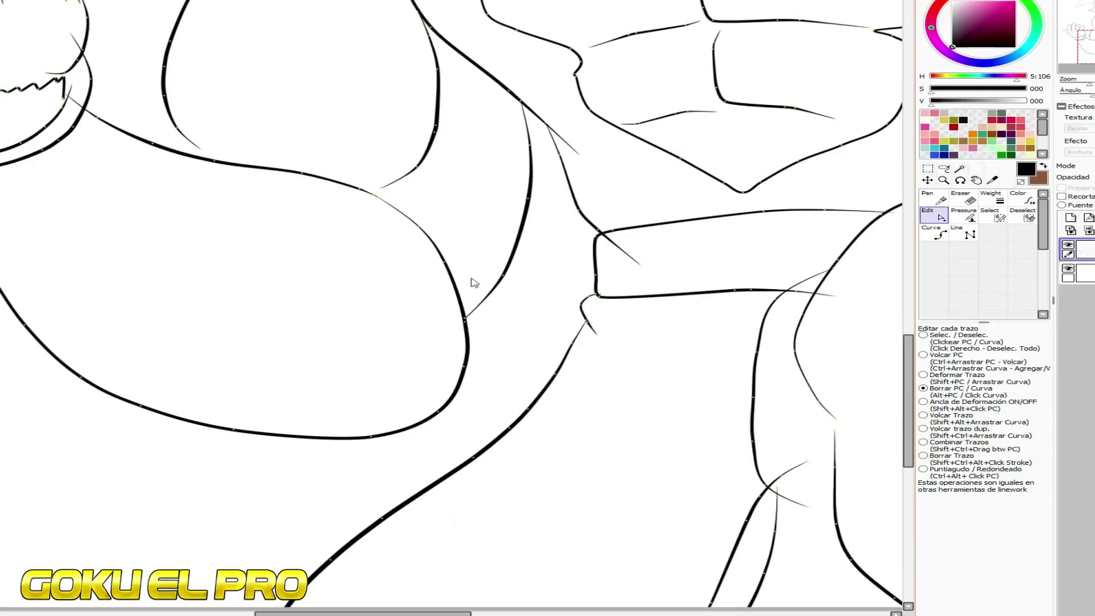
{"action": "left_click", "coordinate": [464, 367]}
{"action": "left_click", "coordinate": [437, 411]}
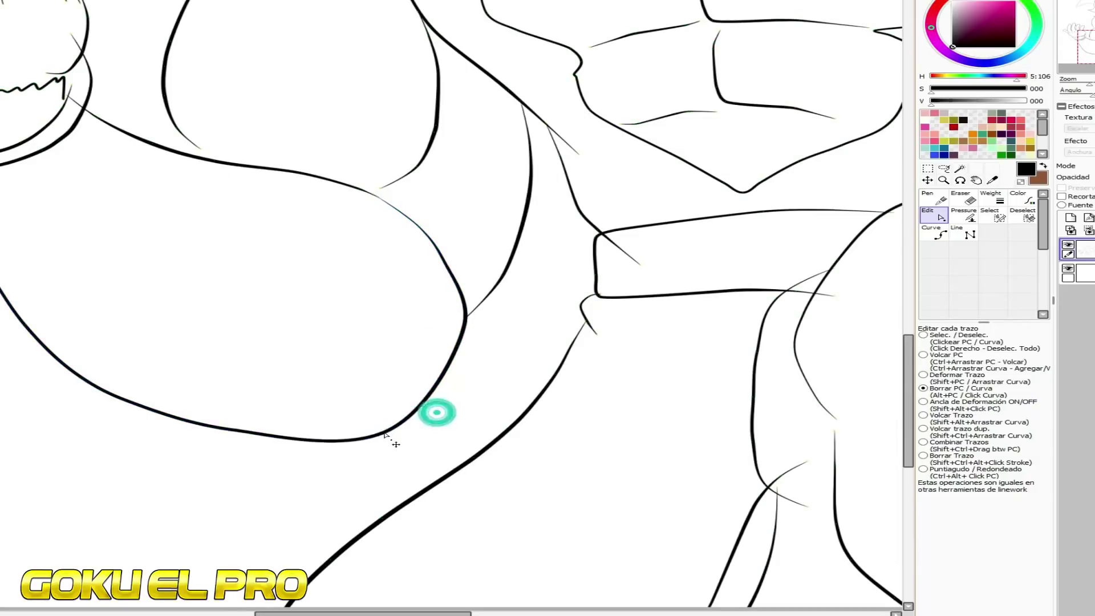
{"action": "left_click", "coordinate": [229, 430]}
{"action": "left_click", "coordinate": [143, 409]}
{"action": "scroll", "coordinate": [288, 218], "scroll_direction": "down", "scroll_amount": 1}
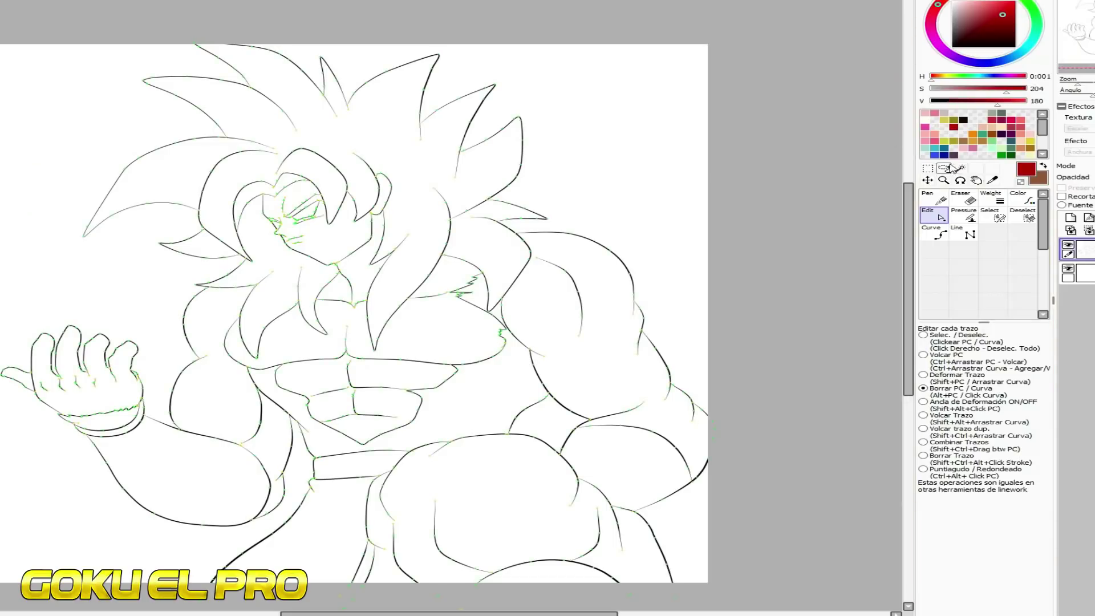
Select all the hair locks and the eyebrows with the Magic Wand, using strict transparency detection on the linework layer
{"action": "left_click", "coordinate": [960, 168]}
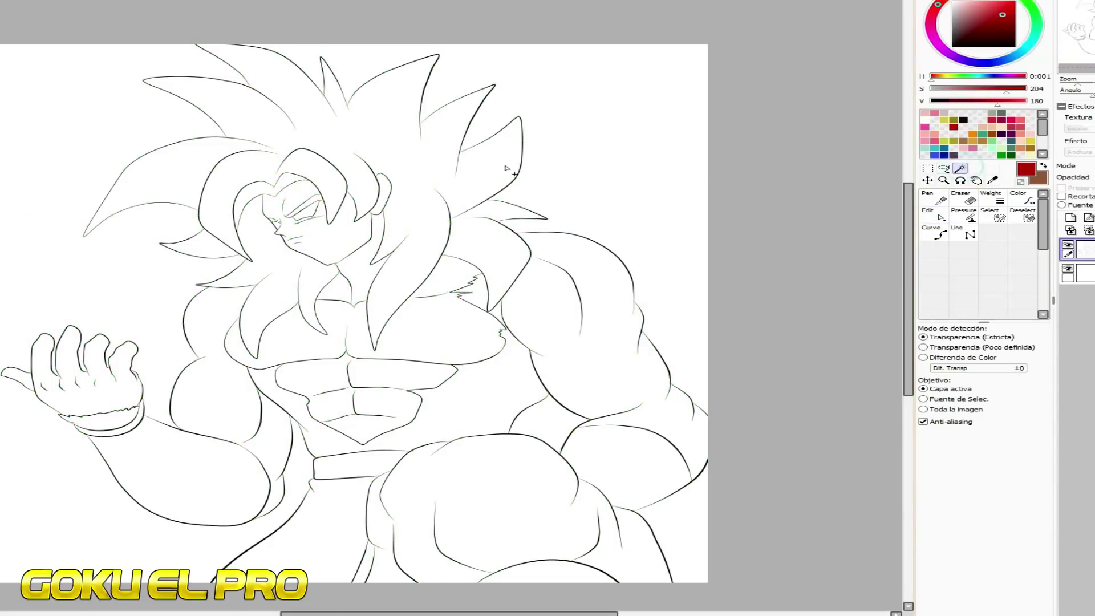
{"action": "left_click", "coordinate": [506, 166]}
{"action": "left_click", "coordinate": [482, 237]}
{"action": "left_click", "coordinate": [304, 285]}
{"action": "left_click", "coordinate": [244, 198]}
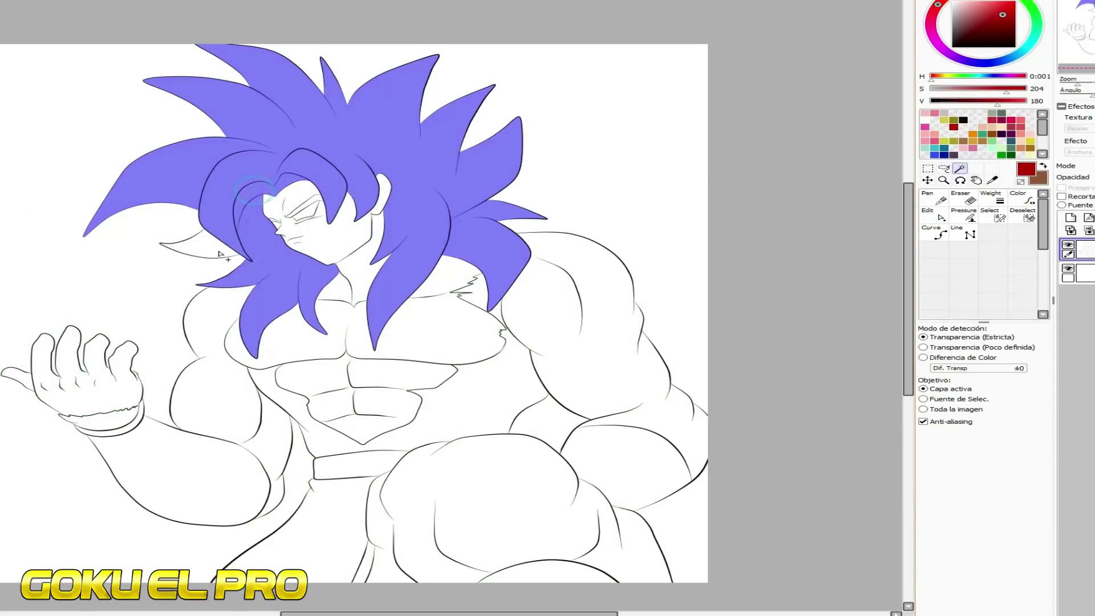
{"action": "left_click", "coordinate": [220, 249]}
{"action": "scroll", "coordinate": [325, 197], "scroll_direction": "up", "scroll_amount": 3}
{"action": "scroll", "coordinate": [298, 213], "scroll_direction": "up", "scroll_amount": 2}
{"action": "left_click", "coordinate": [289, 217]}
{"action": "scroll", "coordinate": [510, 239], "scroll_direction": "down", "scroll_amount": 3}
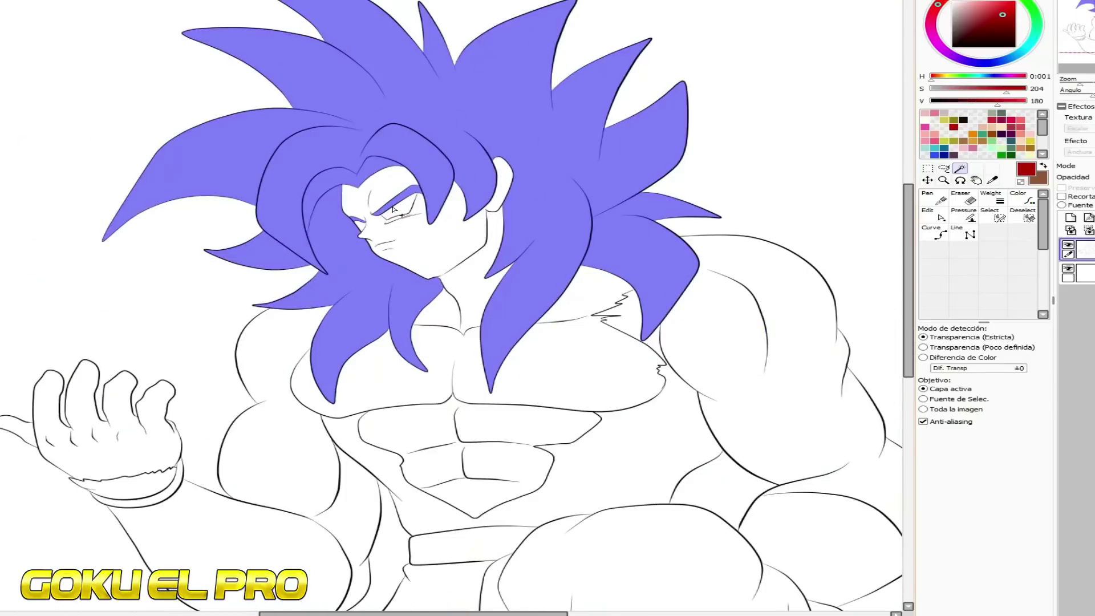
Fill the selected hair and eyebrows with dark red on the layer below the linework
{"action": "left_click", "coordinate": [1078, 274]}
{"action": "left_click", "coordinate": [925, 230]}
{"action": "left_click", "coordinate": [372, 127]}
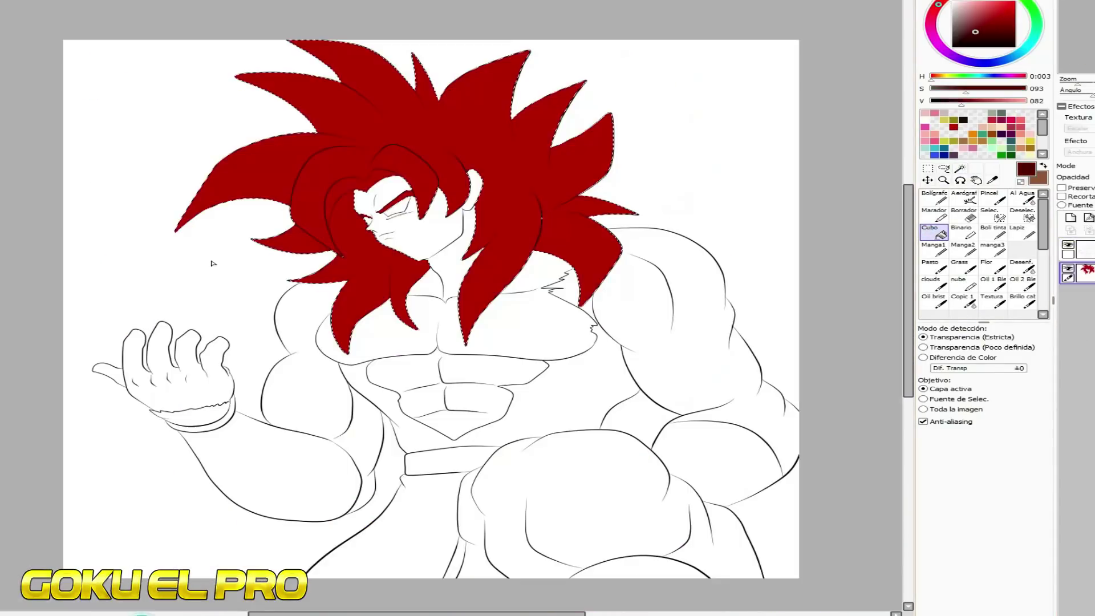
Shade the side spikes and the locks below the face in dark maroon of value 62, filling in the enclosed shadow areas
{"action": "scroll", "coordinate": [214, 262], "scroll_direction": "up", "scroll_amount": 2}
{"action": "left_click", "coordinate": [935, 198]}
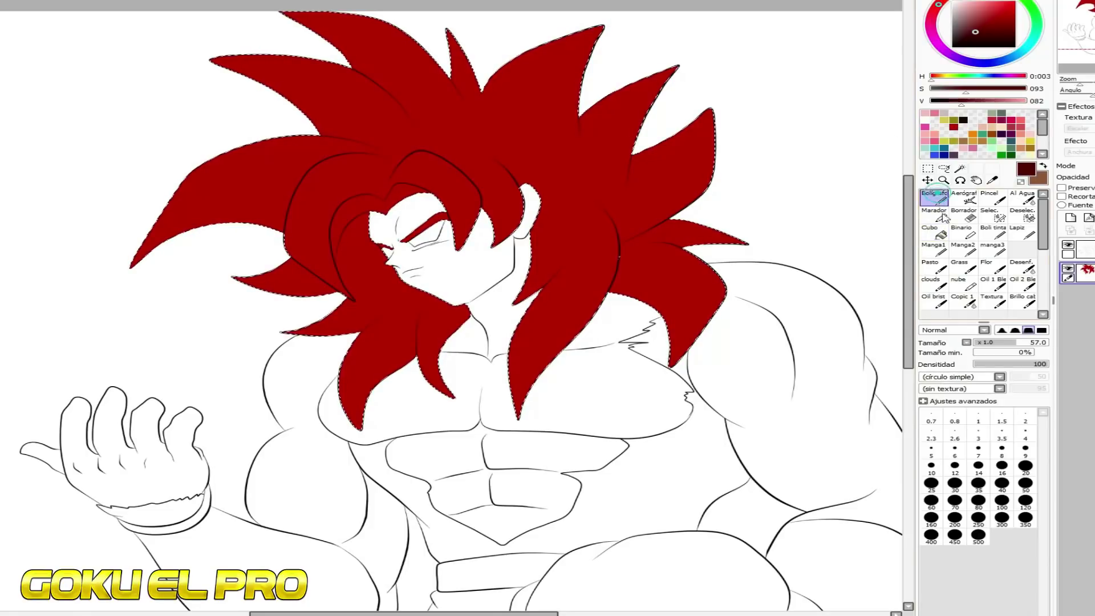
{"action": "left_click_drag", "start_coordinate": [959, 102], "coordinate": [953, 102]}
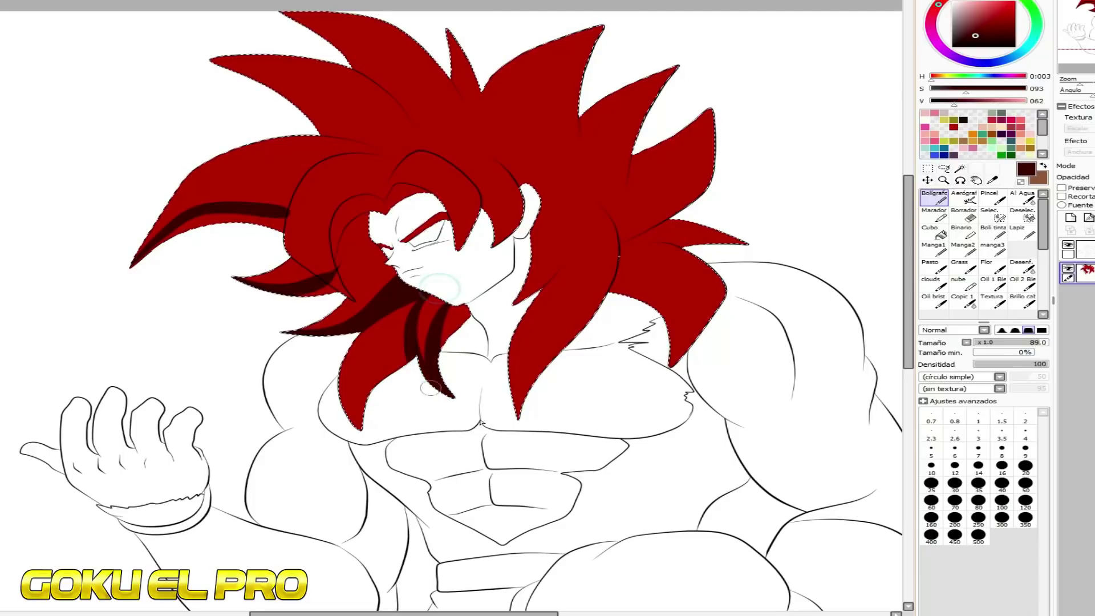
{"action": "left_click", "coordinate": [930, 231]}
{"action": "left_click", "coordinate": [459, 312]}
{"action": "left_click", "coordinate": [399, 339]}
{"action": "left_click", "coordinate": [934, 200]}
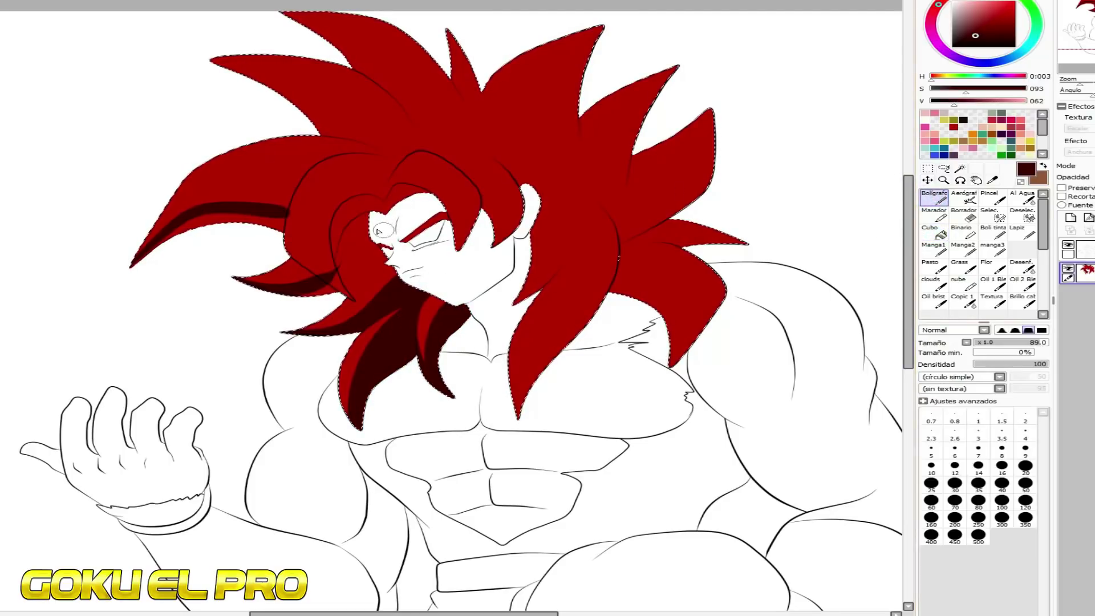
Shade the parted fringe lock beside the face and the hairline over the forehead in dark maroon
{"action": "left_click_drag", "start_coordinate": [339, 212], "coordinate": [406, 173]}
{"action": "key", "text": "ctrl+z"}
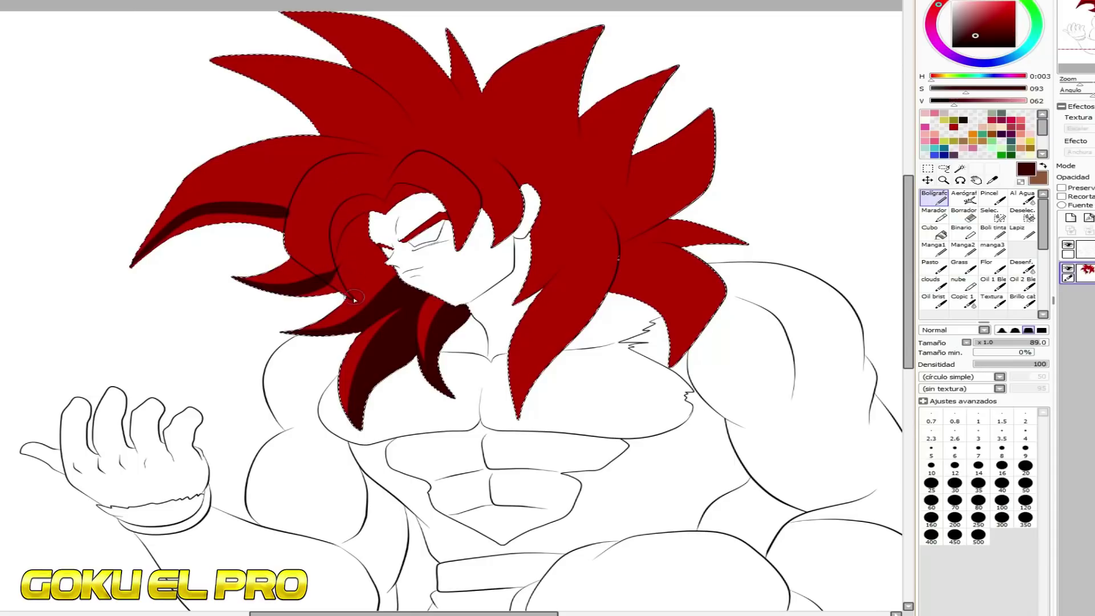
{"action": "left_click_drag", "start_coordinate": [328, 251], "coordinate": [398, 204]}
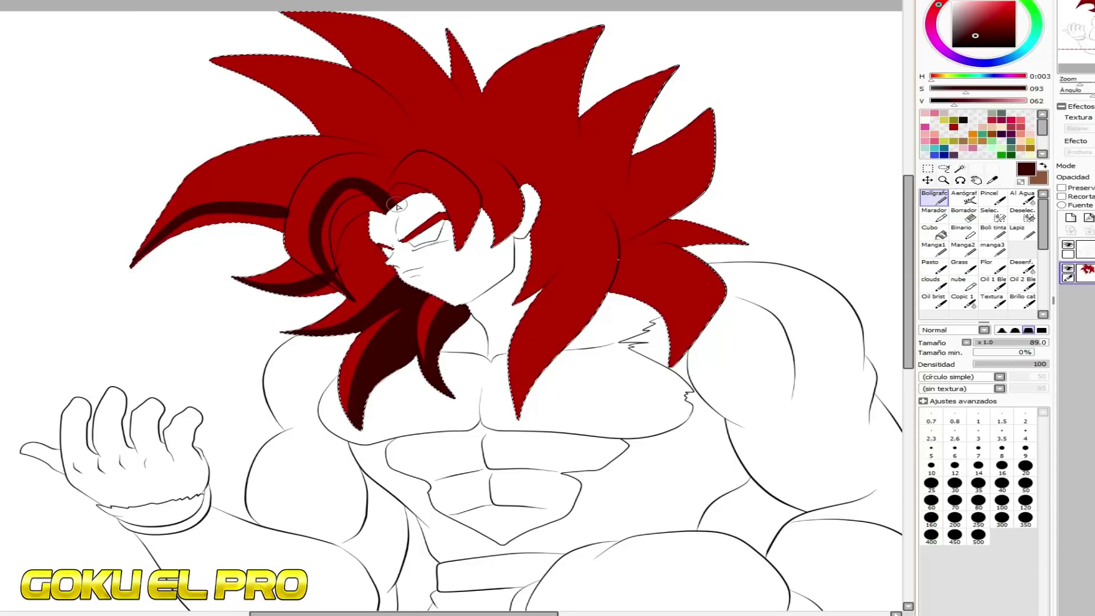
{"action": "mouse_move", "coordinate": [385, 203]}
{"action": "left_mouse_down"}
{"action": "mouse_move", "coordinate": [434, 196]}
{"action": "mouse_move", "coordinate": [423, 193]}
{"action": "left_mouse_up"}
{"action": "right_click", "coordinate": [426, 181]}
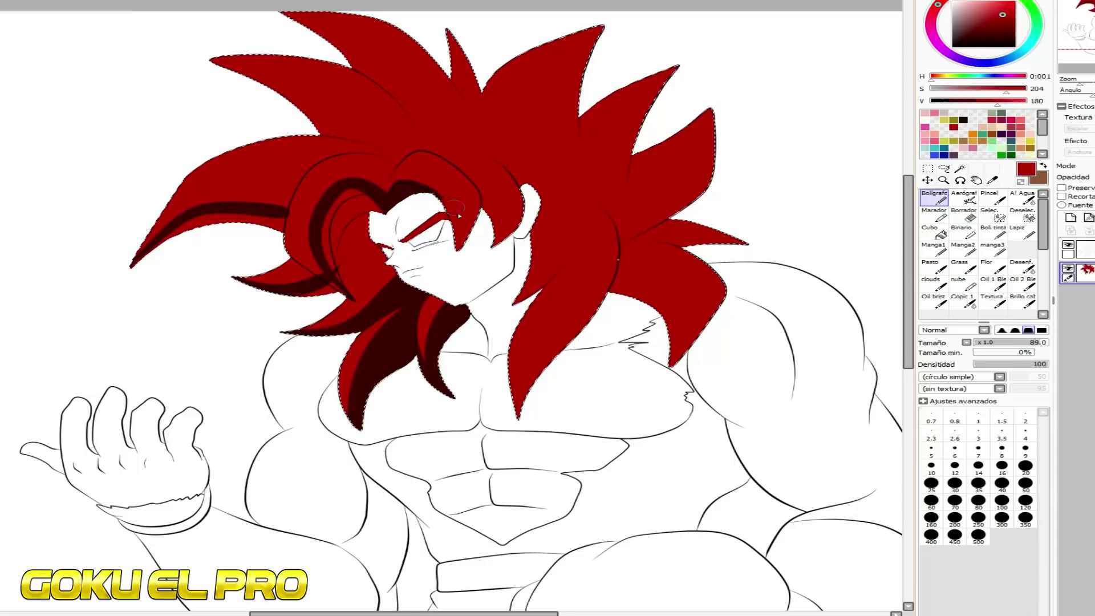
{"action": "right_click", "coordinate": [402, 185]}
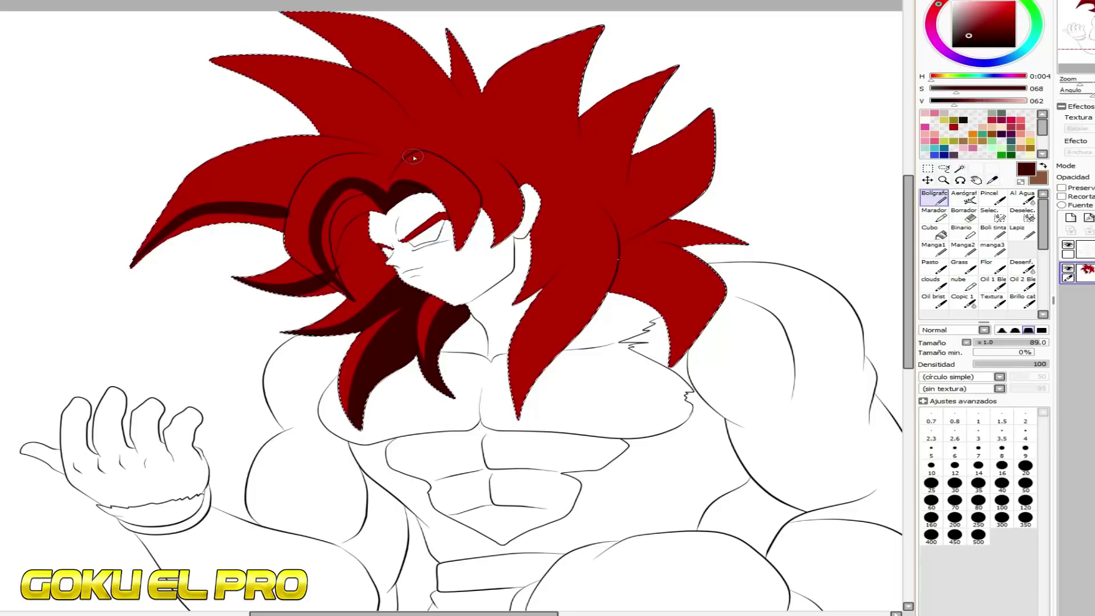
{"action": "left_click_drag", "start_coordinate": [394, 170], "coordinate": [448, 263]}
{"action": "key", "text": "ctrl+z"}
{"action": "mouse_move", "coordinate": [398, 170]}
{"action": "left_mouse_down"}
{"action": "mouse_move", "coordinate": [435, 151]}
{"action": "mouse_move", "coordinate": [482, 211]}
{"action": "left_mouse_up"}
{"action": "key", "text": "ctrl+z"}
Shade the fringe strands above the forehead, the locks around the ear and the spikes behind the head in dark maroon
{"action": "mouse_move", "coordinate": [395, 171]}
{"action": "left_mouse_down"}
{"action": "mouse_move", "coordinate": [430, 145]}
{"action": "mouse_move", "coordinate": [456, 251]}
{"action": "left_mouse_up"}
{"action": "mouse_move", "coordinate": [461, 162]}
{"action": "left_mouse_down"}
{"action": "mouse_move", "coordinate": [506, 182]}
{"action": "mouse_move", "coordinate": [494, 246]}
{"action": "left_mouse_up"}
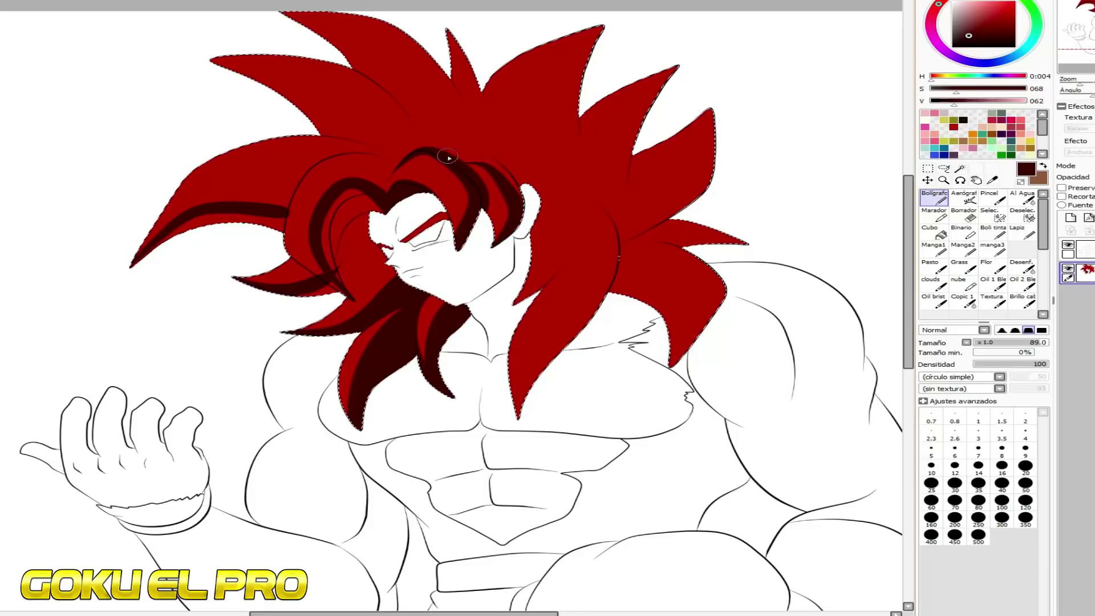
{"action": "mouse_move", "coordinate": [454, 155]}
{"action": "left_mouse_down"}
{"action": "mouse_move", "coordinate": [502, 156]}
{"action": "mouse_move", "coordinate": [534, 193]}
{"action": "mouse_move", "coordinate": [535, 302]}
{"action": "mouse_move", "coordinate": [543, 286]}
{"action": "mouse_move", "coordinate": [518, 302]}
{"action": "left_mouse_up"}
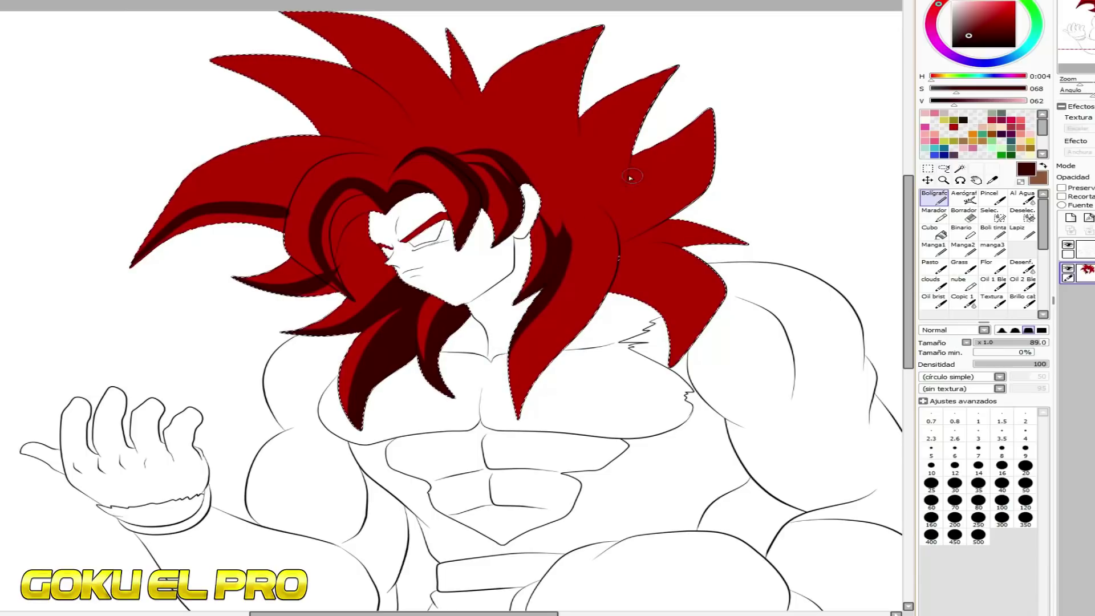
{"action": "key", "text": "ctrl+z"}
{"action": "mouse_move", "coordinate": [579, 181]}
{"action": "left_mouse_down"}
{"action": "mouse_move", "coordinate": [617, 88]}
{"action": "mouse_move", "coordinate": [627, 120]}
{"action": "mouse_move", "coordinate": [674, 68]}
{"action": "left_mouse_up"}
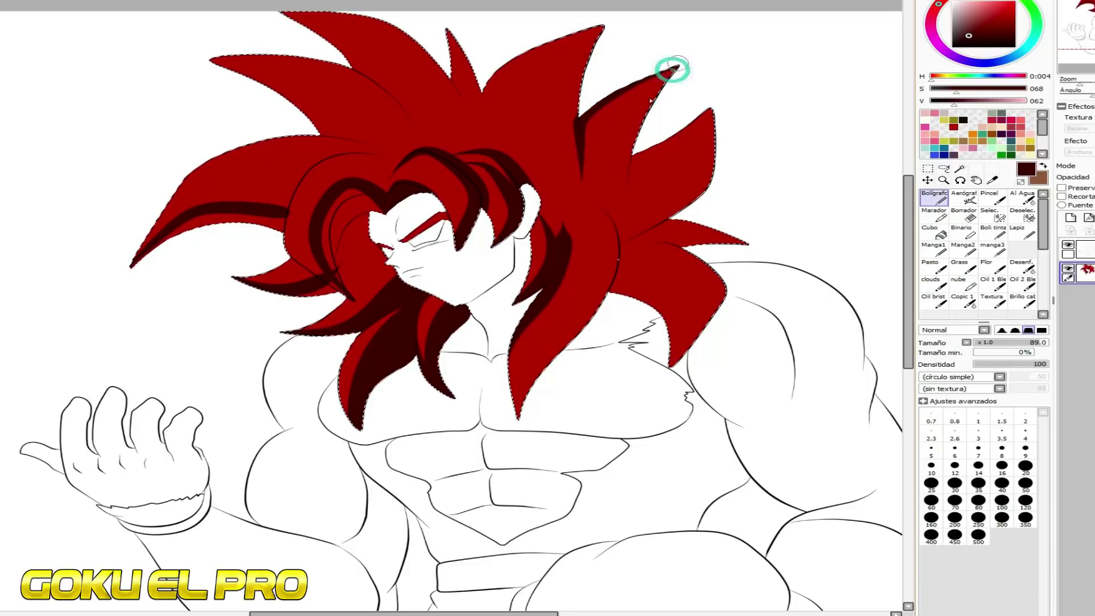
{"action": "left_click_drag", "start_coordinate": [616, 177], "coordinate": [606, 193]}
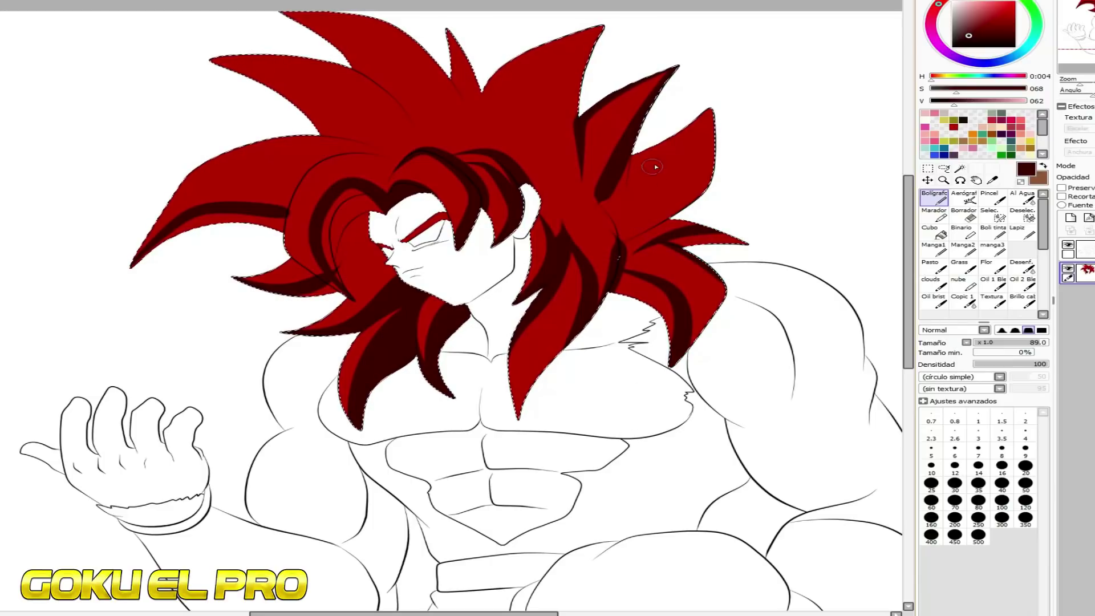
Shade the upper spike behind the head, the strands above the fringe and the spikes on top of the head in dark maroon
{"action": "left_click_drag", "start_coordinate": [711, 120], "coordinate": [636, 163]}
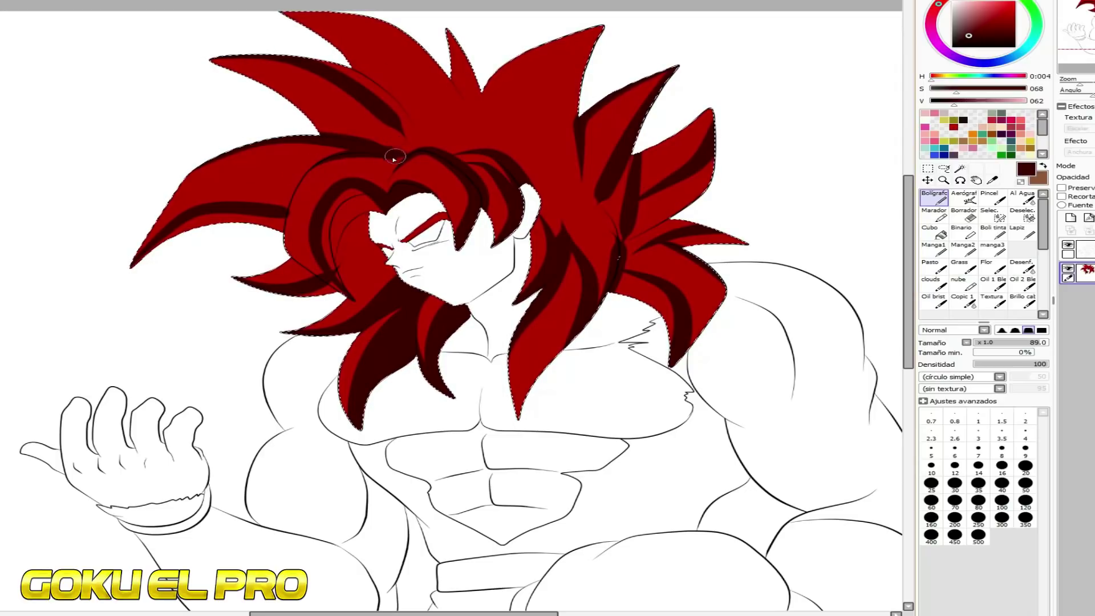
{"action": "left_click_drag", "start_coordinate": [386, 183], "coordinate": [435, 129]}
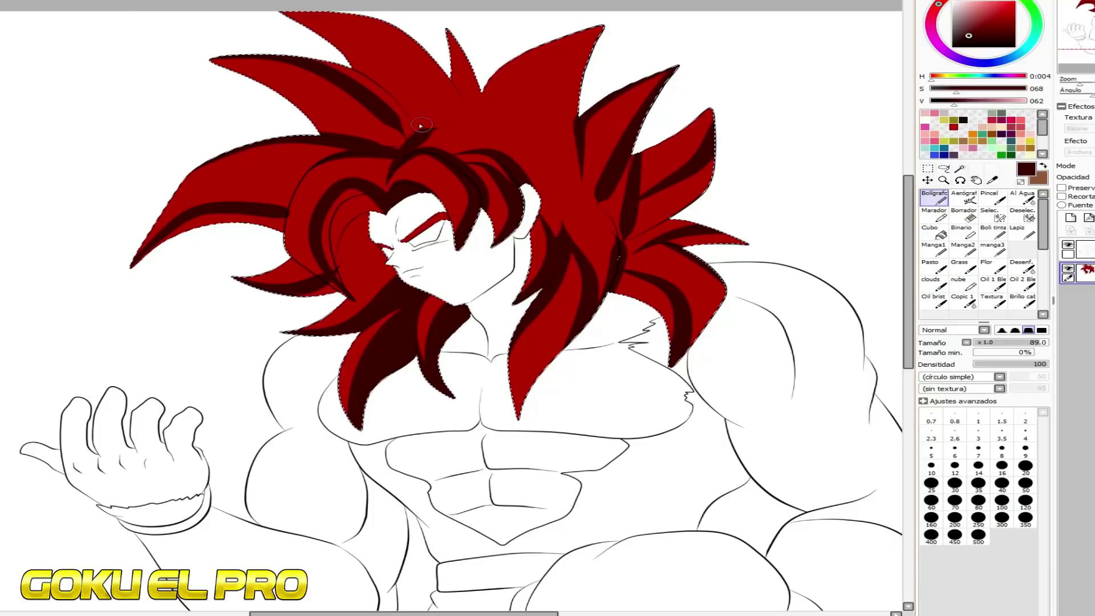
{"action": "left_click_drag", "start_coordinate": [386, 40], "coordinate": [439, 136]}
{"action": "key", "text": "ctrl+z"}
{"action": "left_click_drag", "start_coordinate": [317, 15], "coordinate": [442, 137]}
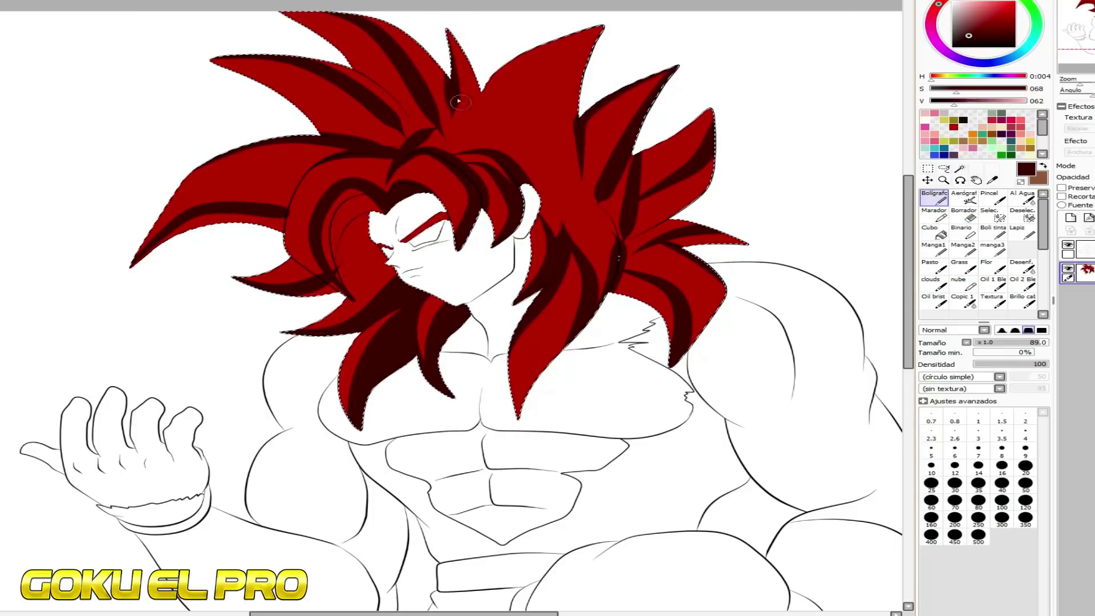
{"action": "mouse_move", "coordinate": [445, 24]}
{"action": "left_mouse_down"}
{"action": "mouse_move", "coordinate": [489, 123]}
{"action": "mouse_move", "coordinate": [448, 75]}
{"action": "mouse_move", "coordinate": [486, 138]}
{"action": "mouse_move", "coordinate": [513, 69]}
{"action": "mouse_move", "coordinate": [500, 84]}
{"action": "mouse_move", "coordinate": [498, 145]}
{"action": "mouse_move", "coordinate": [524, 68]}
{"action": "mouse_move", "coordinate": [564, 66]}
{"action": "left_mouse_up"}
{"action": "mouse_move", "coordinate": [606, 22]}
{"action": "left_mouse_down"}
{"action": "mouse_move", "coordinate": [567, 110]}
{"action": "mouse_move", "coordinate": [565, 191]}
{"action": "left_mouse_up"}
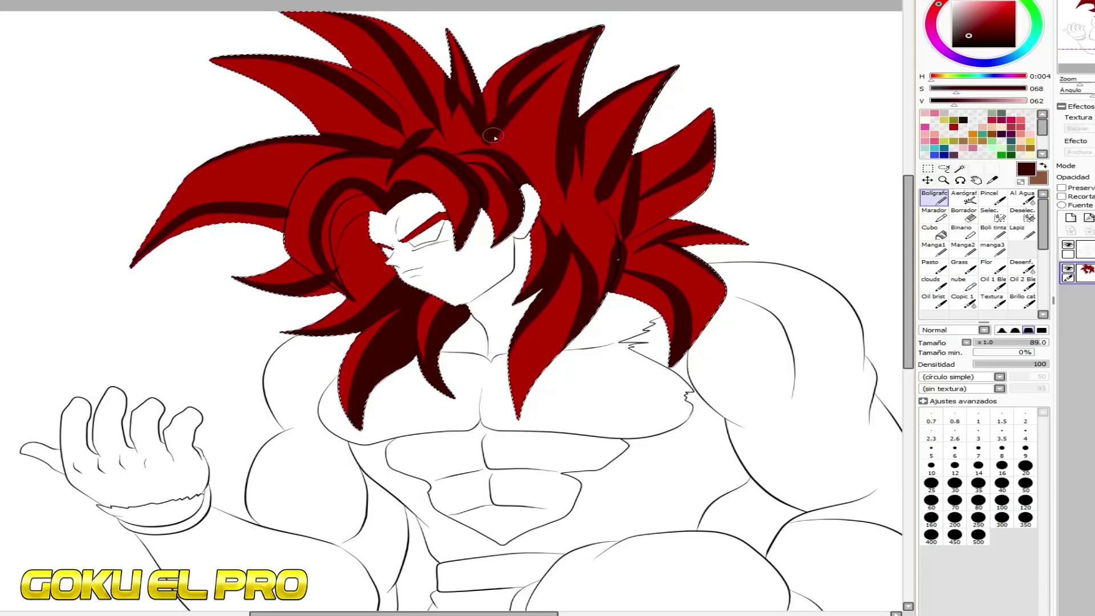
Shade the spikes on the face side and the inner hair beside the face in dark maroon, filling in the enclosed areas
{"action": "left_click_drag", "start_coordinate": [279, 56], "coordinate": [413, 139]}
{"action": "left_click_drag", "start_coordinate": [328, 67], "coordinate": [415, 139]}
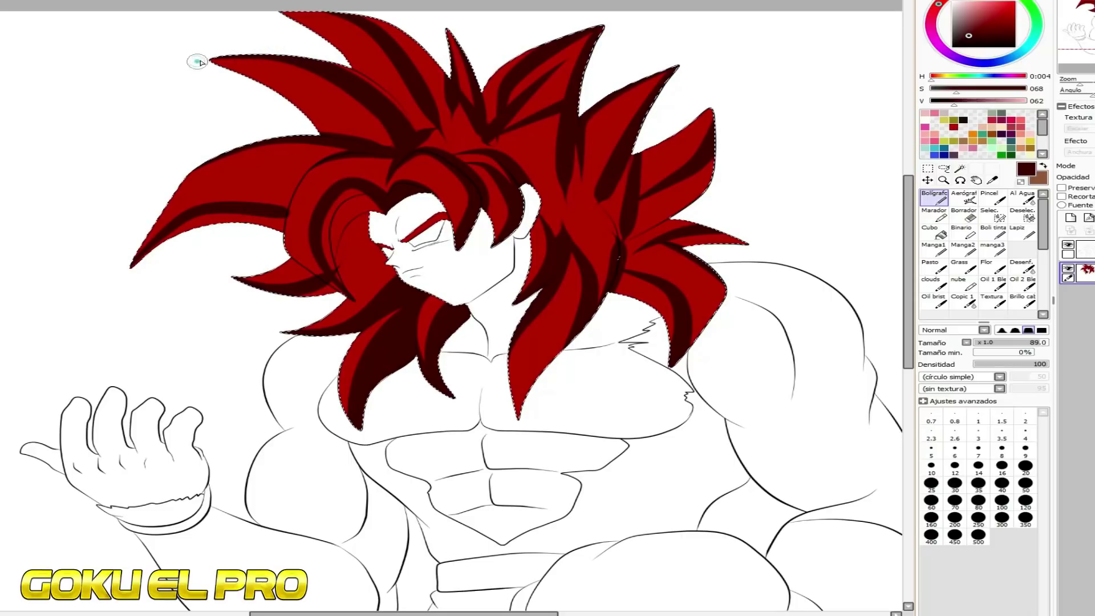
{"action": "mouse_move", "coordinate": [196, 54]}
{"action": "left_mouse_down"}
{"action": "mouse_move", "coordinate": [284, 66]}
{"action": "mouse_move", "coordinate": [399, 147]}
{"action": "left_mouse_up"}
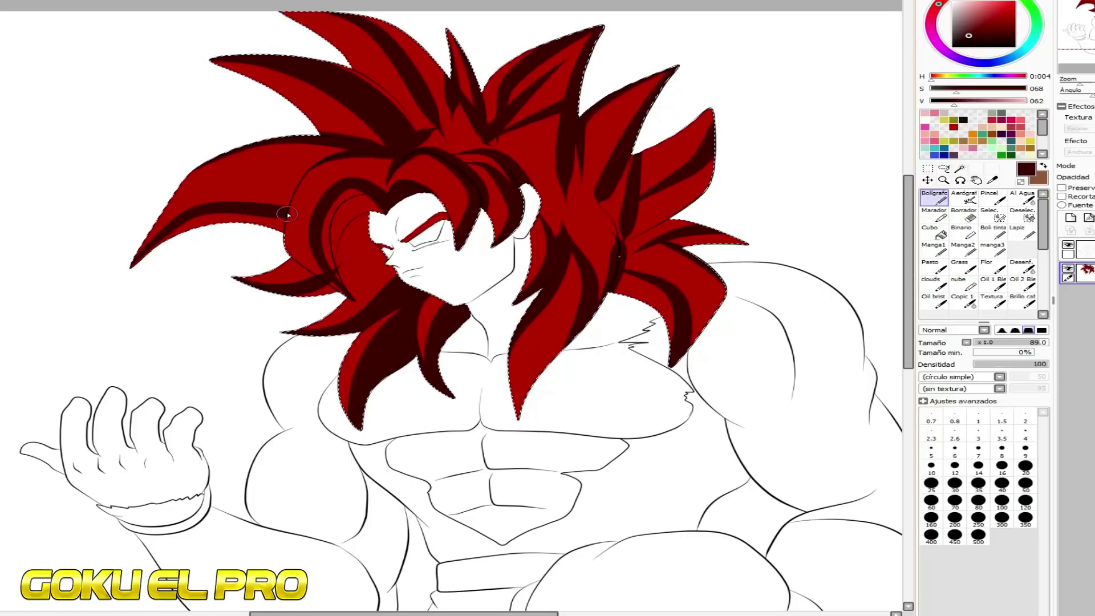
{"action": "left_click", "coordinate": [932, 231]}
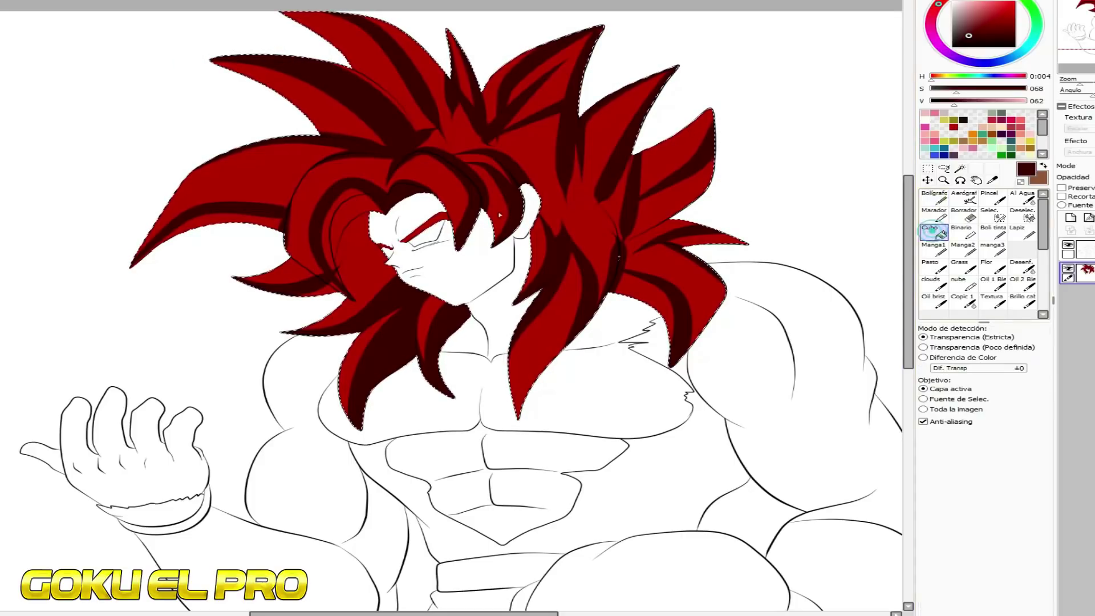
{"action": "left_click", "coordinate": [931, 196]}
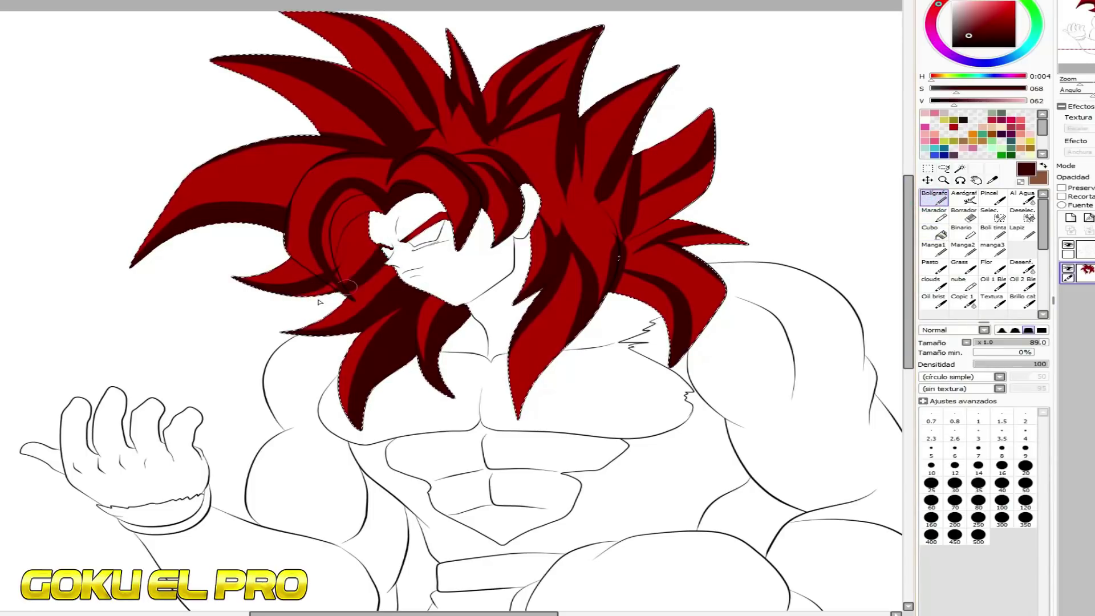
{"action": "left_click", "coordinate": [933, 231]}
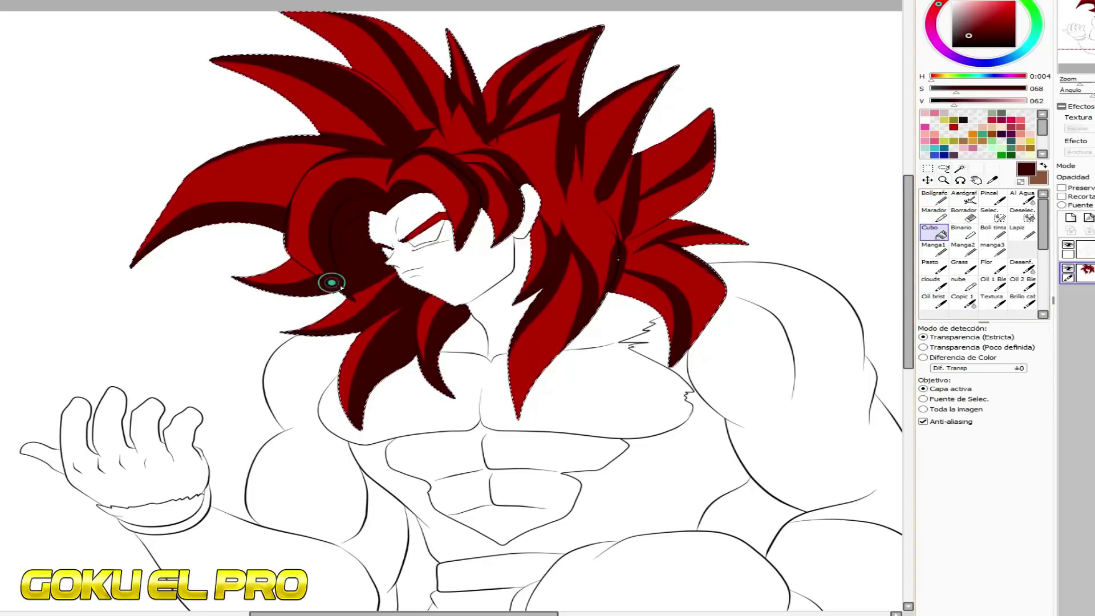
Outline and fill the shadow areas across the crown, behind the head and at the bases of the spikes with dark maroon
{"action": "left_click", "coordinate": [408, 114]}
{"action": "left_click", "coordinate": [447, 133]}
{"action": "key", "text": "ctrl+z"}
{"action": "left_click", "coordinate": [934, 199]}
{"action": "key", "text": "ctrl+z"}
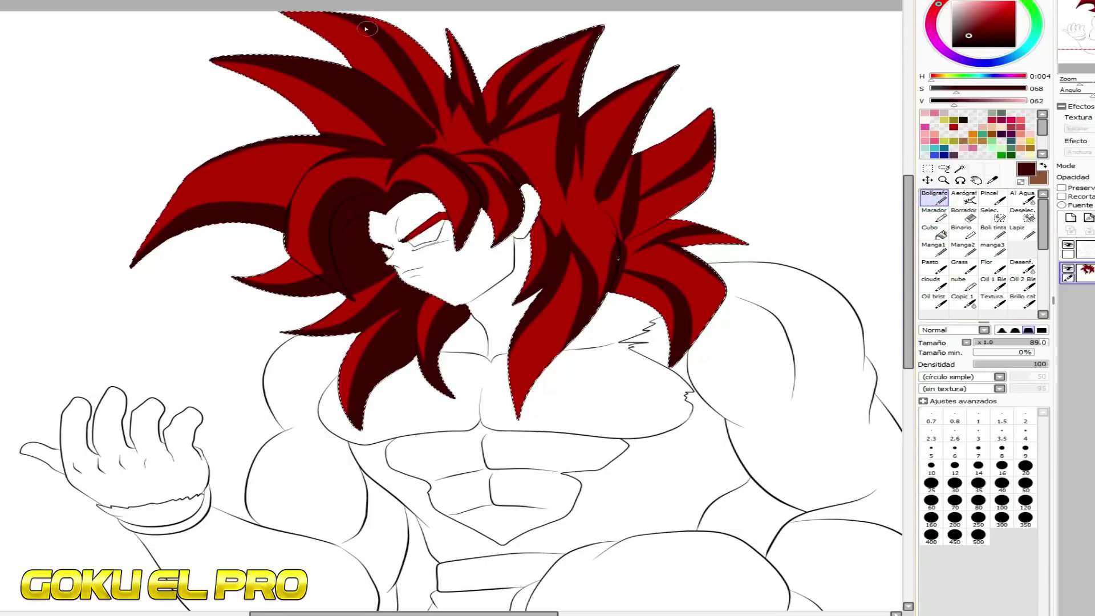
{"action": "left_click", "coordinate": [935, 231]}
{"action": "left_click", "coordinate": [473, 133]}
{"action": "key", "text": "n"}
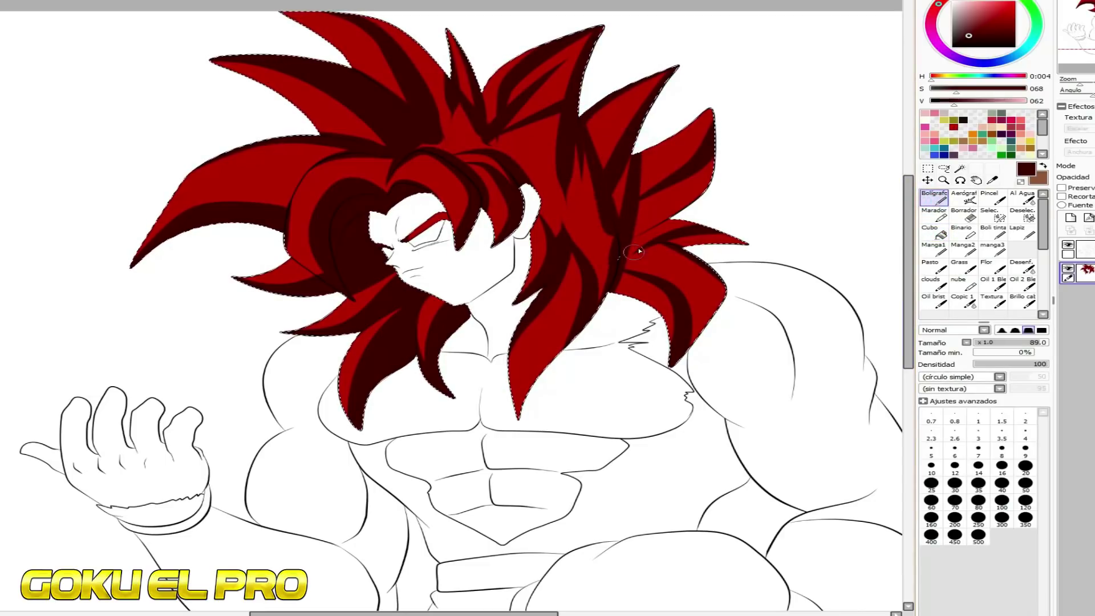
{"action": "key", "text": "f"}
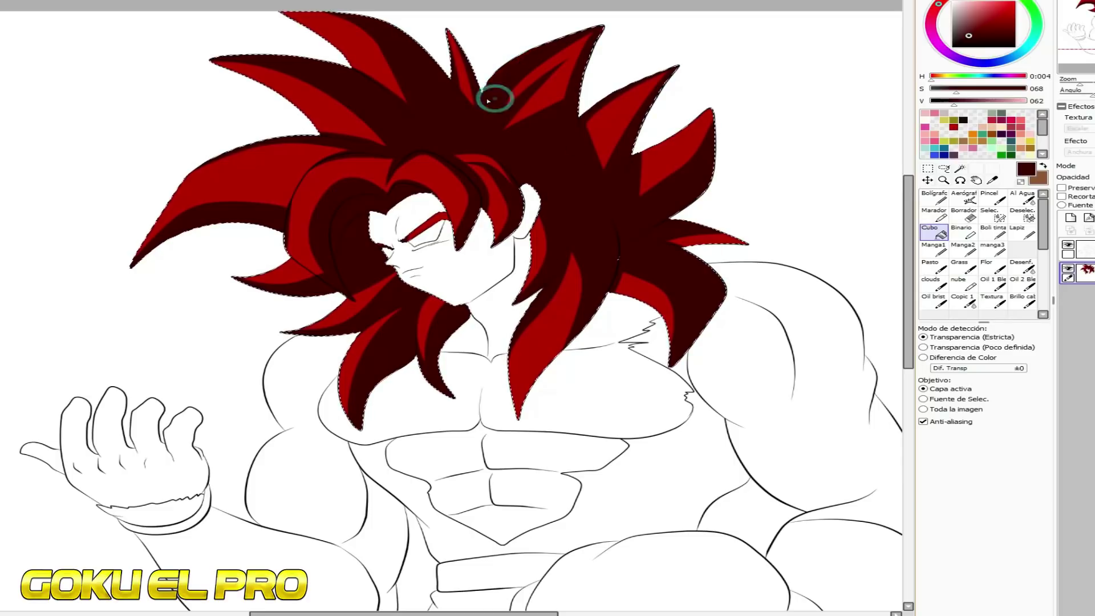
{"action": "left_click", "coordinate": [935, 197]}
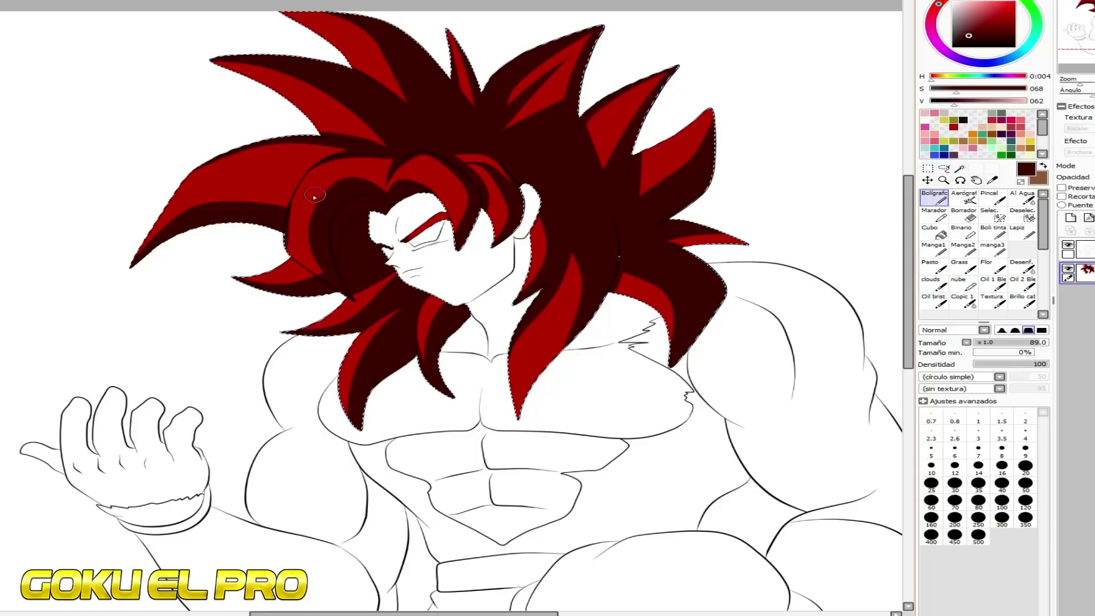
Touch up the fringe lock beside the face with the sampled dark red, and add thin dark maroon strand lines within the red spikes
{"action": "left_click", "coordinate": [295, 201], "text": "alt"}
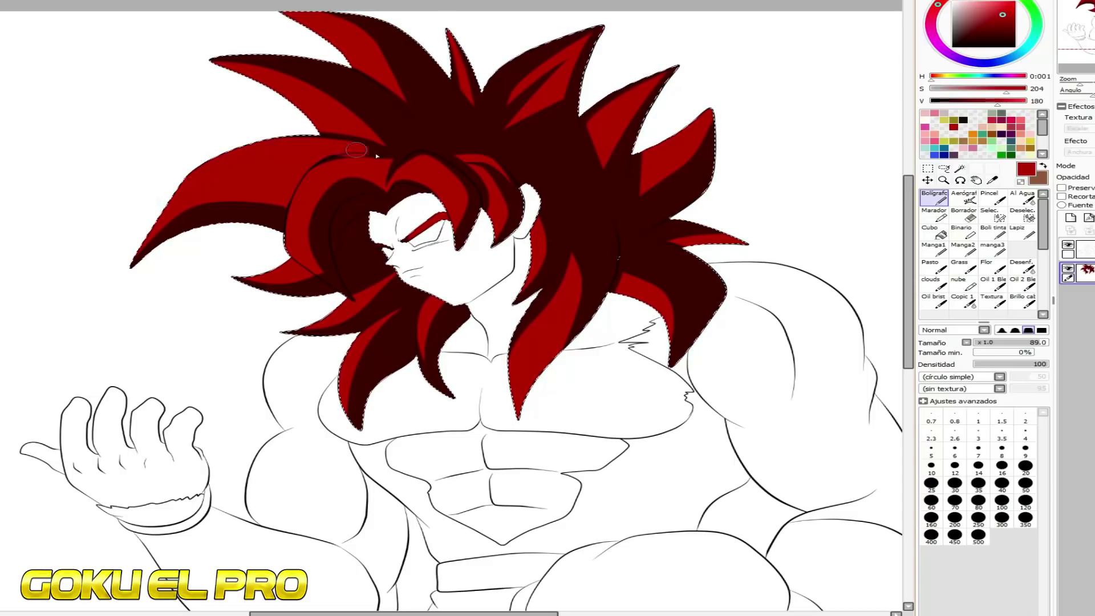
{"action": "left_click", "coordinate": [424, 125], "text": "alt"}
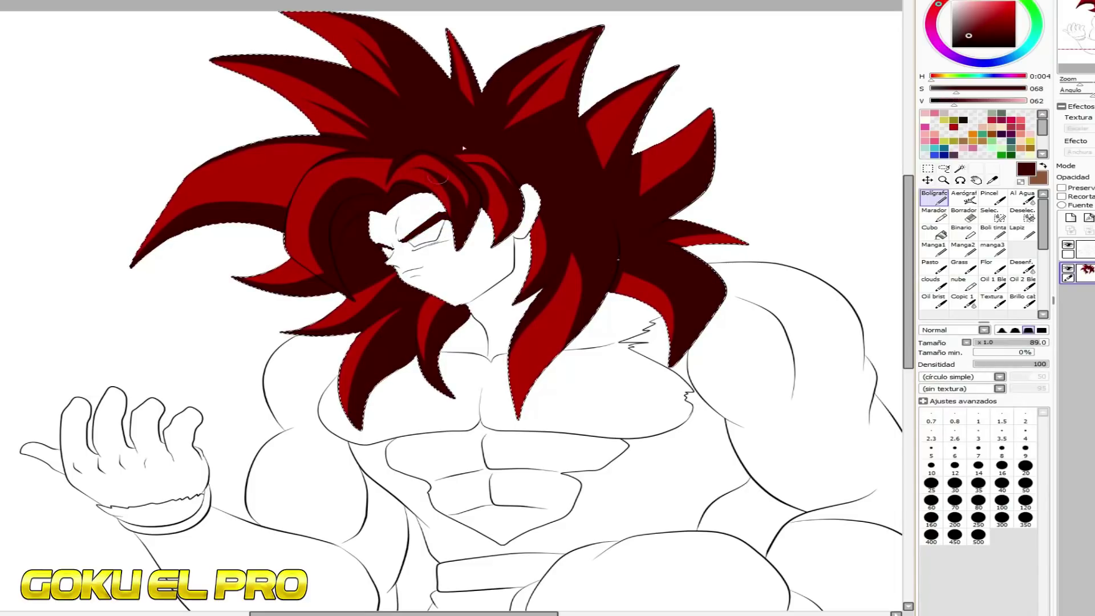
{"action": "left_click_drag", "start_coordinate": [648, 179], "coordinate": [719, 77]}
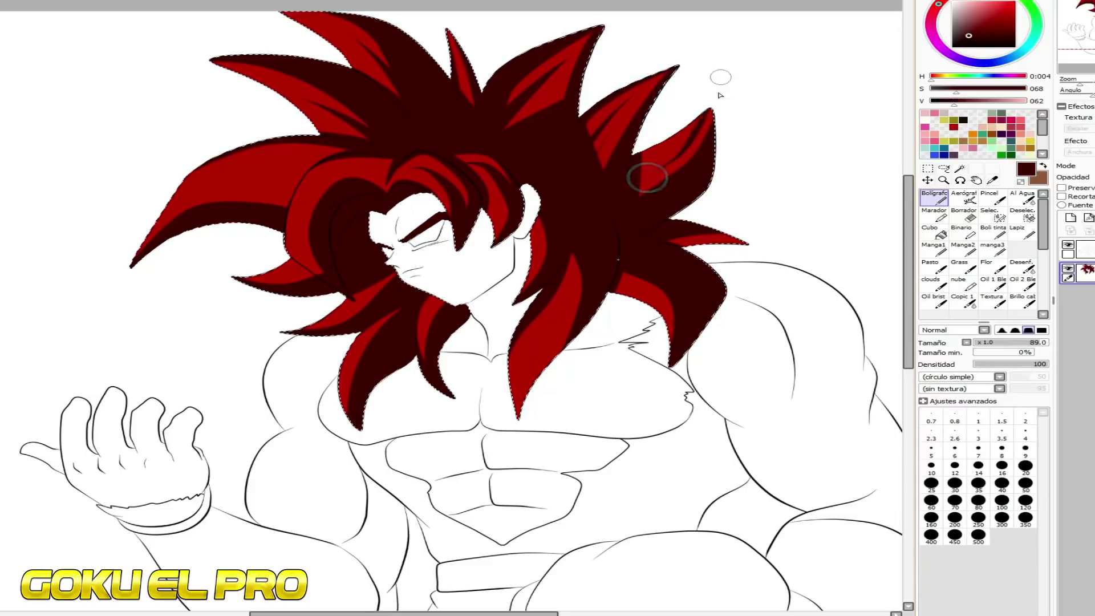
{"action": "key", "text": "ctrl+z"}
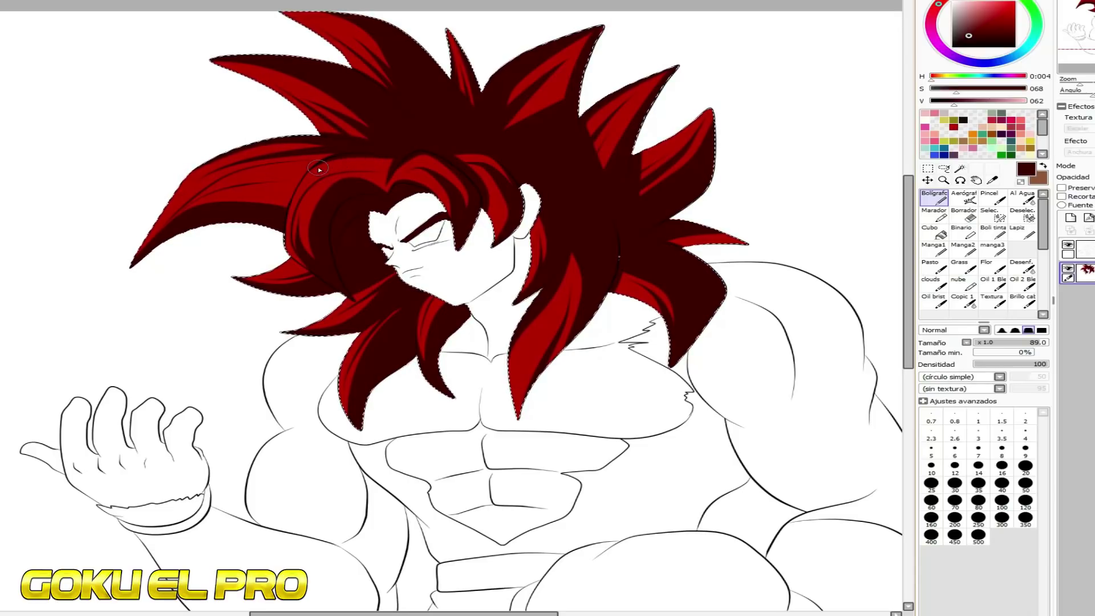
Darken the maroon to value 18 and shade the inner hair beside the face and under the fringe with a size 50 brush
{"action": "scroll", "coordinate": [371, 182], "scroll_direction": "up", "scroll_amount": 4}
{"action": "left_click_drag", "start_coordinate": [941, 103], "coordinate": [938, 101]}
{"action": "left_click", "coordinate": [1025, 484]}
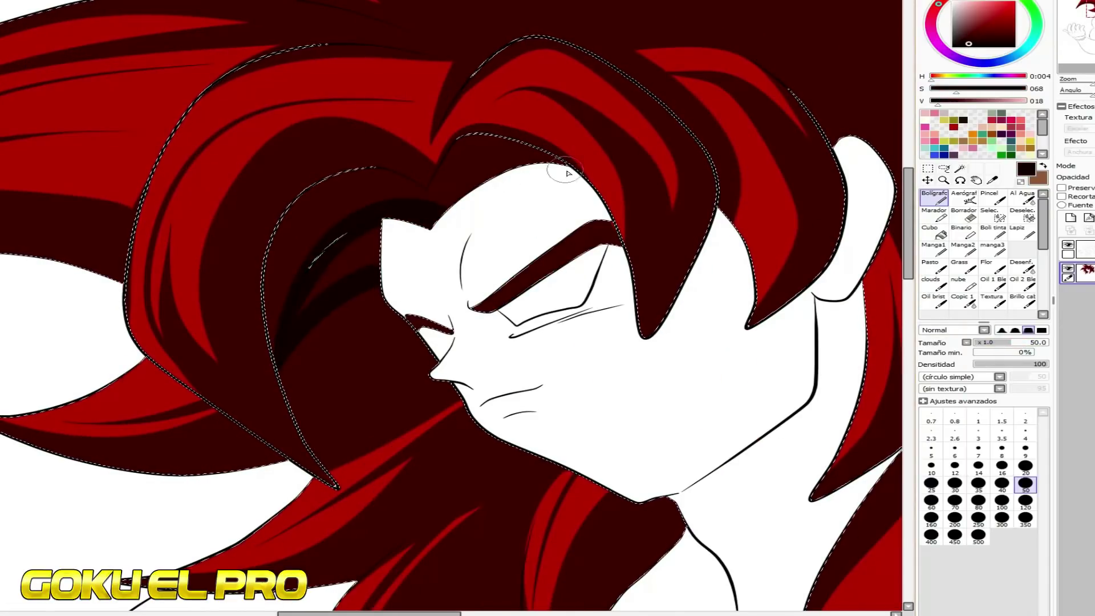
{"action": "left_click", "coordinate": [929, 235]}
{"action": "key", "text": "n"}
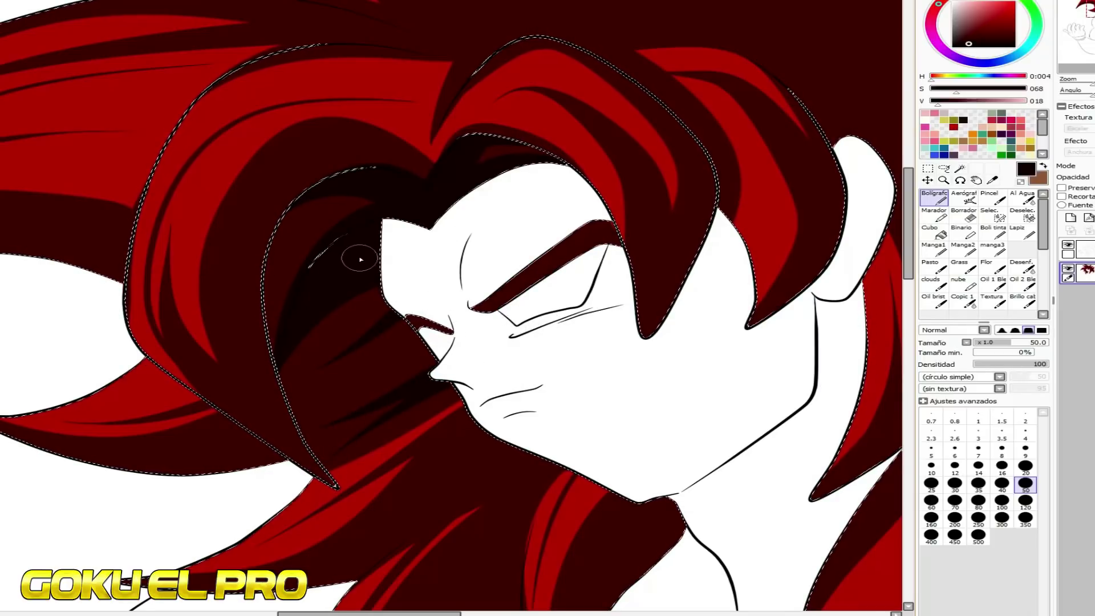
Add near-black strand shadows to the hair locks beneath the face and jaw
{"action": "scroll", "coordinate": [359, 259], "scroll_direction": "down", "scroll_amount": 1}
{"action": "scroll", "coordinate": [381, 246], "scroll_direction": "down", "scroll_amount": 2}
{"action": "scroll", "coordinate": [465, 349], "scroll_direction": "up", "scroll_amount": 2}
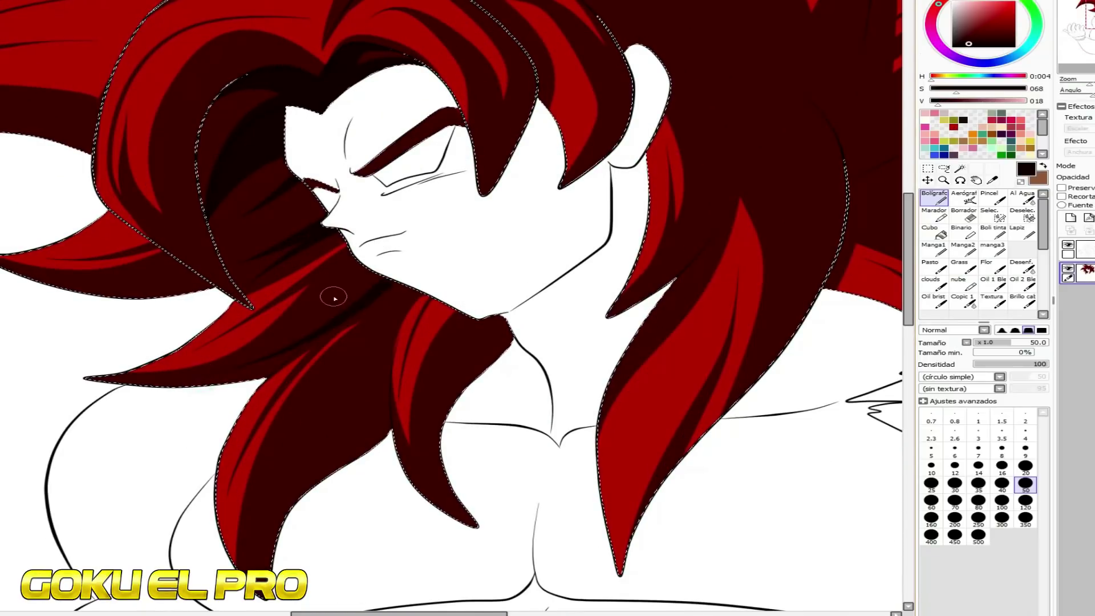
{"action": "left_click_drag", "start_coordinate": [268, 503], "coordinate": [260, 569]}
{"action": "left_click_drag", "start_coordinate": [373, 350], "coordinate": [401, 299]}
{"action": "right_click", "coordinate": [406, 381]}
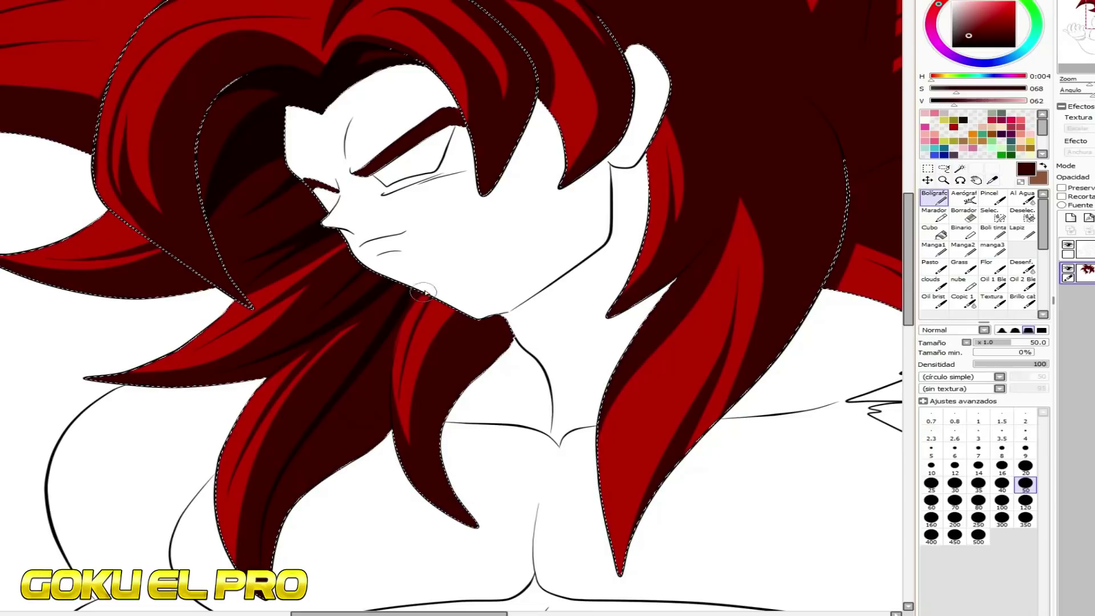
{"action": "left_click", "coordinate": [433, 463], "text": "alt"}
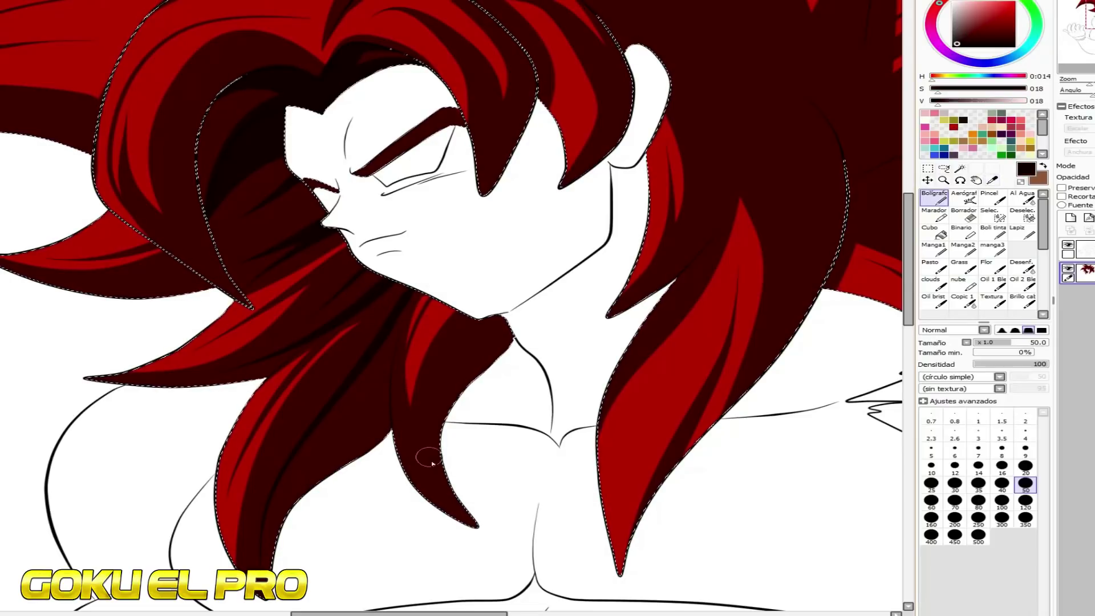
Paint near-black strand shadows along the face-side spikes and the spikes rising above the forehead
{"action": "scroll", "coordinate": [341, 115], "scroll_direction": "up", "scroll_amount": 4}
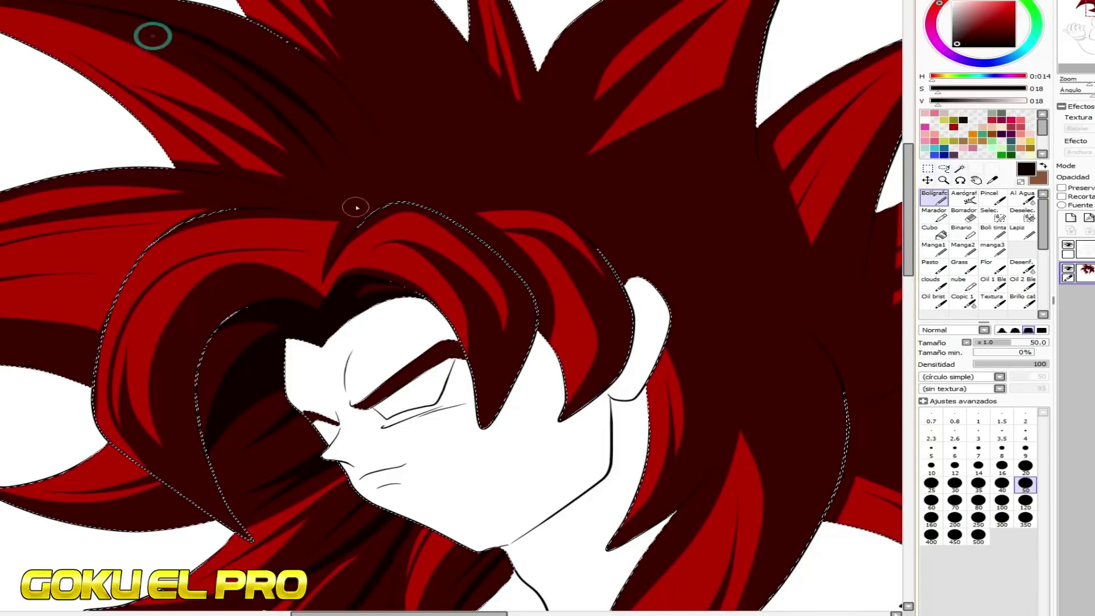
{"action": "left_click_drag", "start_coordinate": [114, 204], "coordinate": [319, 205]}
{"action": "mouse_move", "coordinate": [336, 24]}
{"action": "left_mouse_down"}
{"action": "mouse_move", "coordinate": [451, 185]}
{"action": "mouse_move", "coordinate": [397, 10]}
{"action": "mouse_move", "coordinate": [474, 145]}
{"action": "mouse_move", "coordinate": [518, 123]}
{"action": "mouse_move", "coordinate": [514, 71]}
{"action": "mouse_move", "coordinate": [258, 86]}
{"action": "mouse_move", "coordinate": [440, 236]}
{"action": "mouse_move", "coordinate": [466, 308]}
{"action": "left_mouse_up"}
{"action": "scroll", "coordinate": [518, 124], "scroll_direction": "up", "scroll_amount": 3}
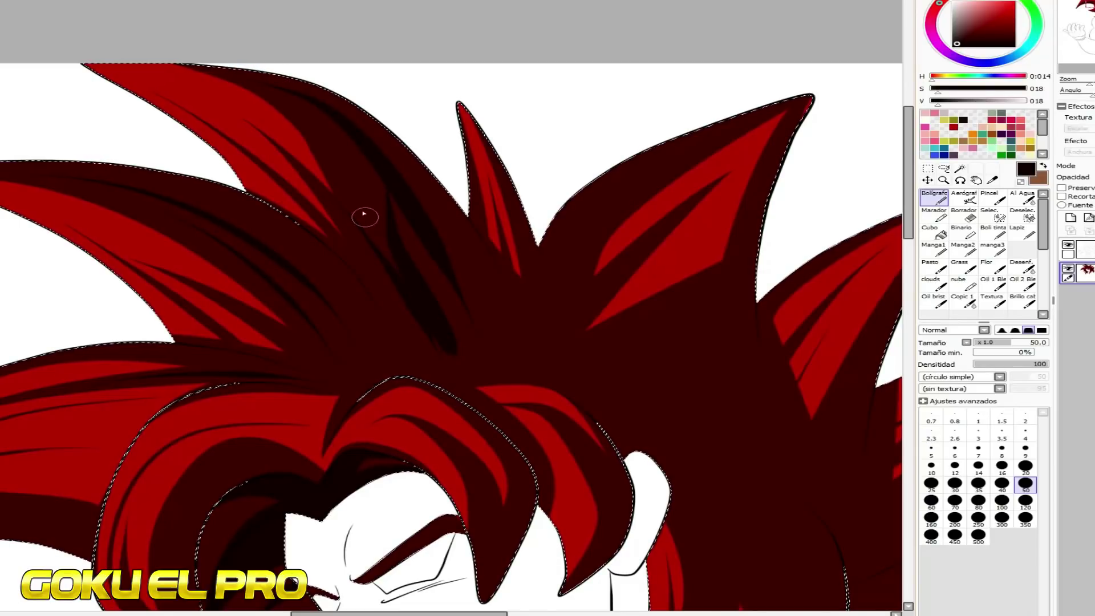
Paint a near-black shadow along the hair above the fringe, with pointed strands running up into the crown
{"action": "left_click_drag", "start_coordinate": [357, 397], "coordinate": [602, 374]}
{"action": "key", "text": "ctrl+z"}
{"action": "left_click_drag", "start_coordinate": [359, 398], "coordinate": [605, 374]}
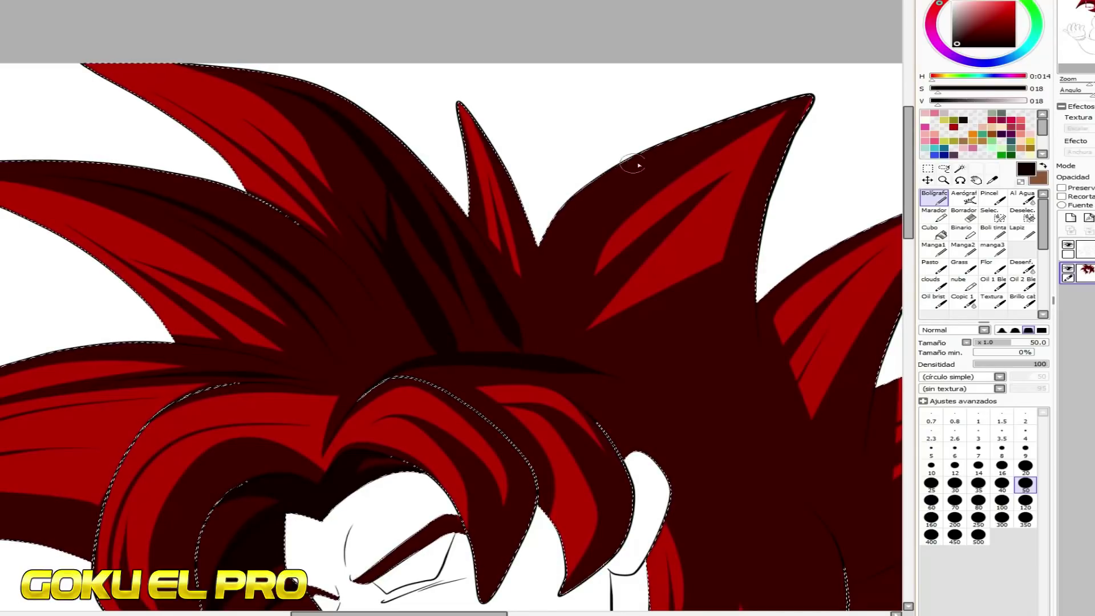
{"action": "left_click_drag", "start_coordinate": [358, 399], "coordinate": [476, 359]}
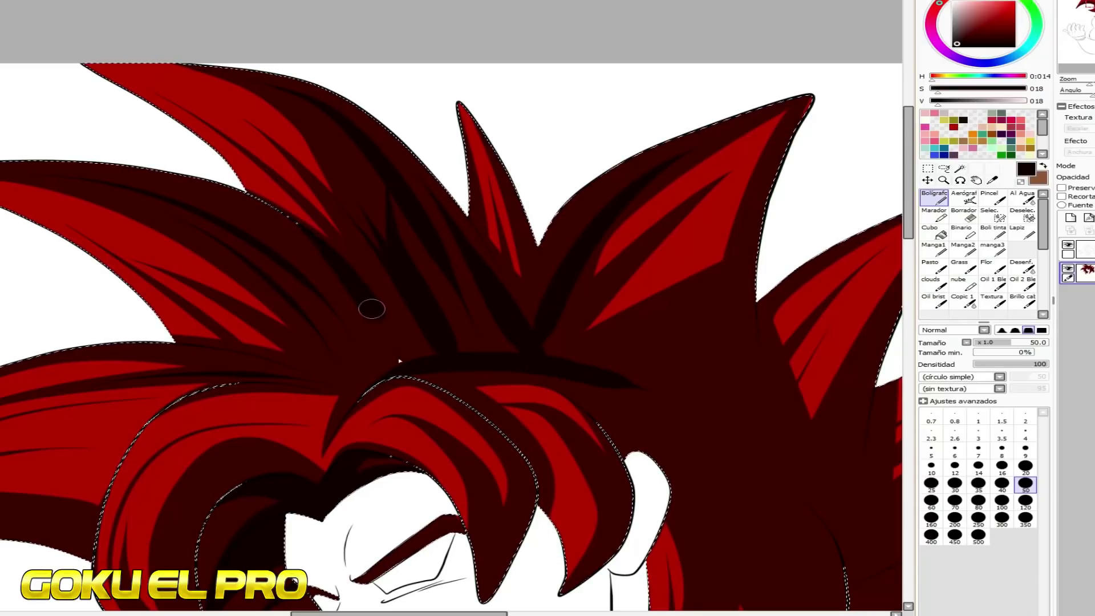
{"action": "left_click", "coordinate": [387, 251]}
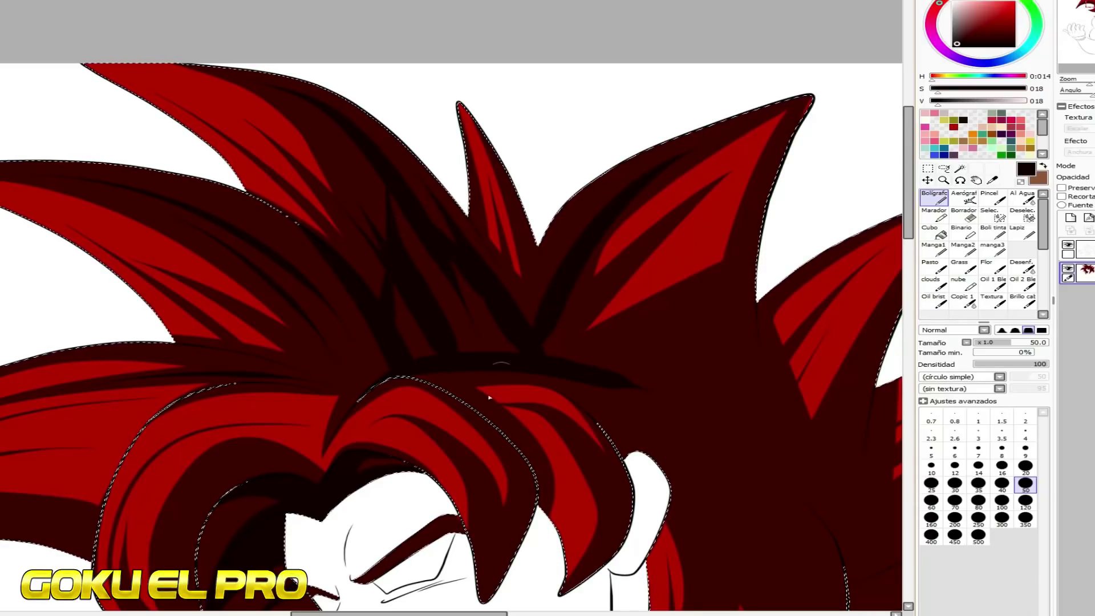
Extend the near-black shading from the fringe down to the ear and up into the large spike on top of the head
{"action": "left_click_drag", "start_coordinate": [908, 204], "coordinate": [908, 224]}
{"action": "left_click_drag", "start_coordinate": [468, 613], "coordinate": [537, 614]}
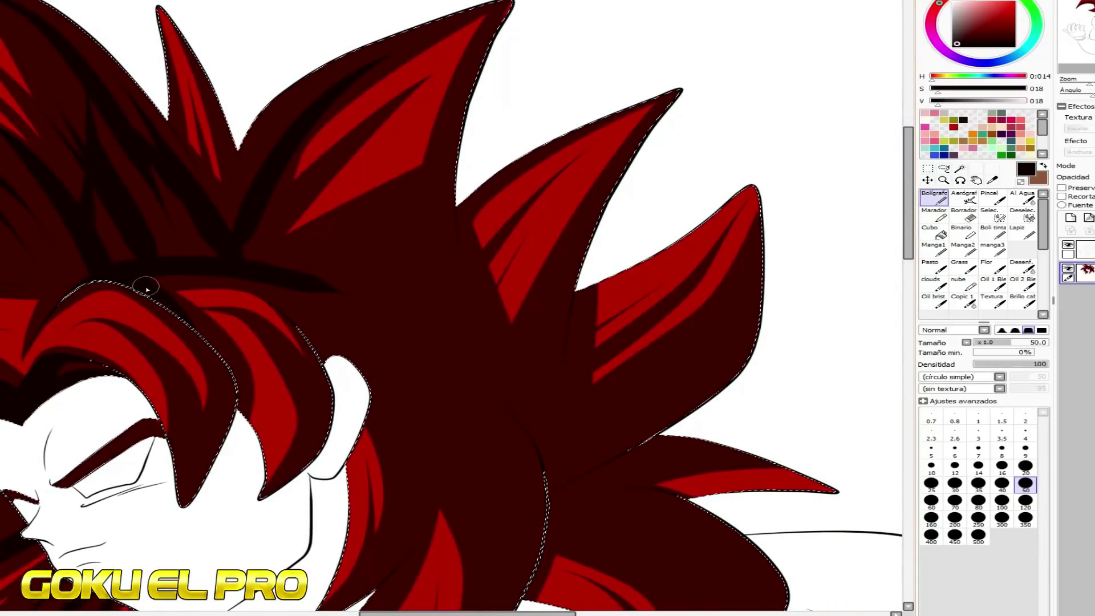
{"action": "left_click_drag", "start_coordinate": [281, 277], "coordinate": [351, 356]}
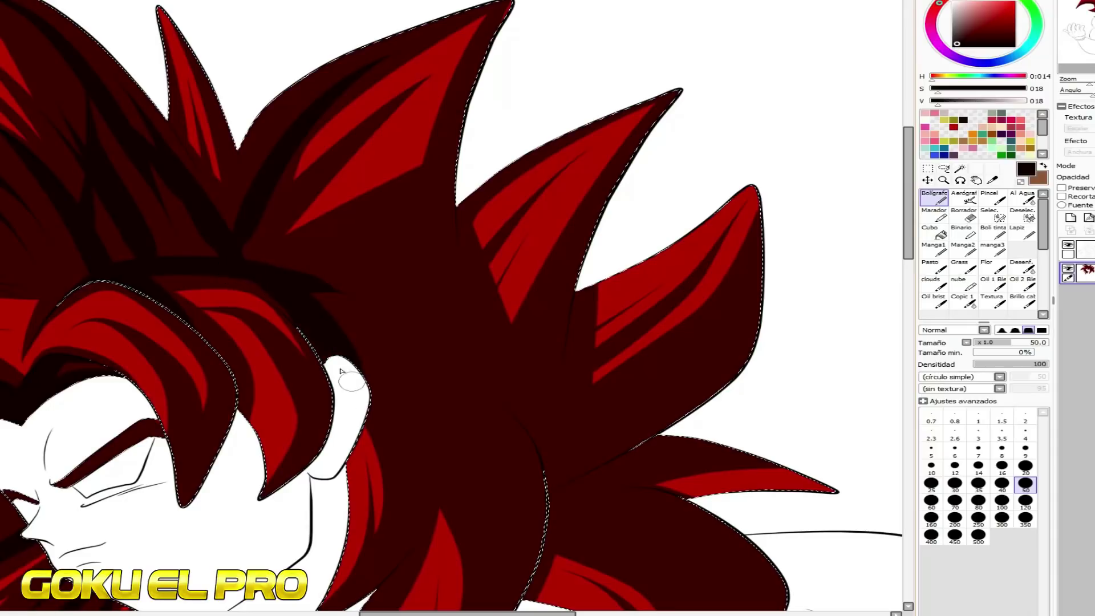
{"action": "left_click_drag", "start_coordinate": [264, 253], "coordinate": [269, 229]}
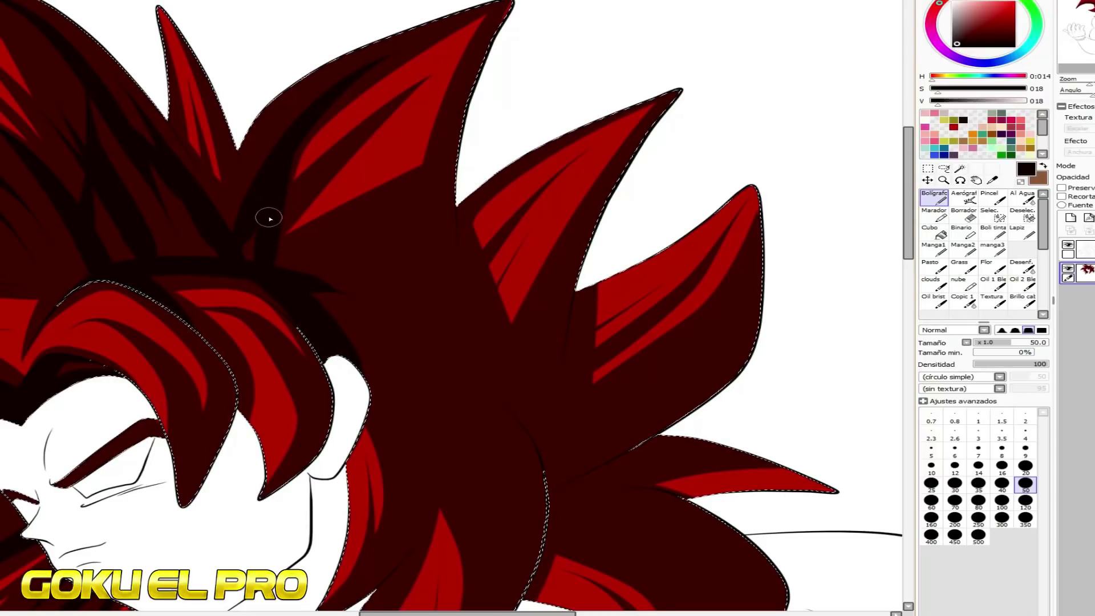
{"action": "left_click_drag", "start_coordinate": [333, 169], "coordinate": [271, 263]}
{"action": "key", "text": "ctrl+z"}
{"action": "left_click_drag", "start_coordinate": [417, 170], "coordinate": [290, 243]}
{"action": "left_click_drag", "start_coordinate": [449, 77], "coordinate": [407, 327]}
Paint near-black strand shadows behind the ear and through the hair at the back of the head
{"action": "left_click_drag", "start_coordinate": [907, 220], "coordinate": [907, 259]}
{"action": "scroll", "coordinate": [907, 177], "scroll_direction": "up", "scroll_amount": 3}
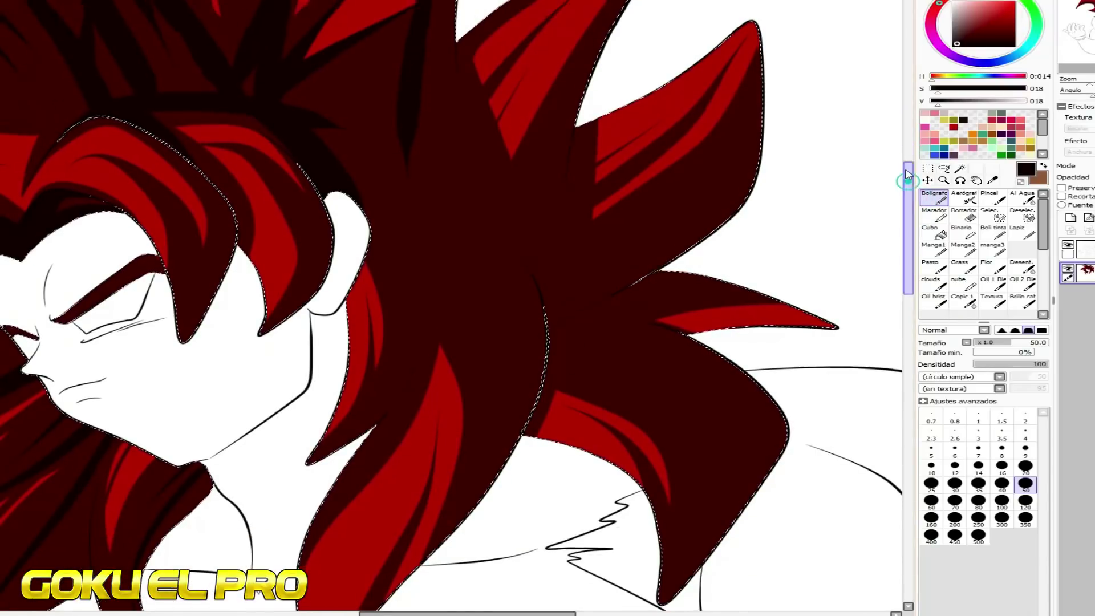
{"action": "mouse_move", "coordinate": [392, 160]}
{"action": "left_mouse_down"}
{"action": "mouse_move", "coordinate": [434, 165]}
{"action": "mouse_move", "coordinate": [422, 118]}
{"action": "mouse_move", "coordinate": [425, 145]}
{"action": "mouse_move", "coordinate": [475, 210]}
{"action": "left_mouse_up"}
{"action": "mouse_move", "coordinate": [378, 323]}
{"action": "left_mouse_down"}
{"action": "mouse_move", "coordinate": [400, 454]}
{"action": "mouse_move", "coordinate": [336, 242]}
{"action": "left_mouse_up"}
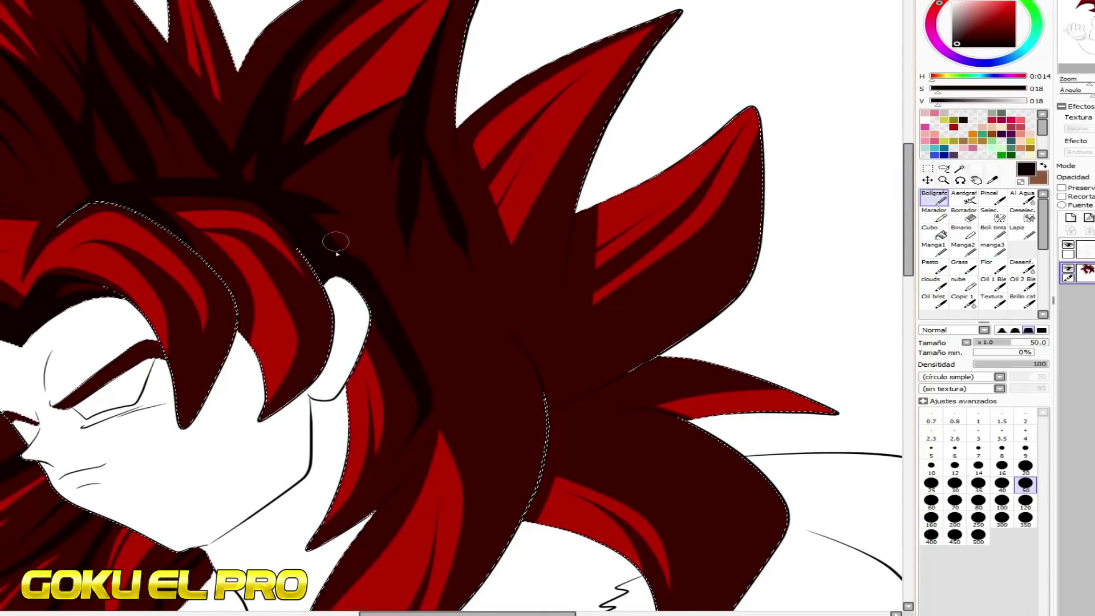
{"action": "left_click_drag", "start_coordinate": [425, 402], "coordinate": [412, 228]}
{"action": "left_click_drag", "start_coordinate": [485, 544], "coordinate": [406, 268]}
{"action": "left_click_drag", "start_coordinate": [515, 474], "coordinate": [438, 260]}
Shade the bases of the two upper spikes behind the head with near-black strands converging on the back of the hair
{"action": "left_click_drag", "start_coordinate": [586, 141], "coordinate": [502, 304]}
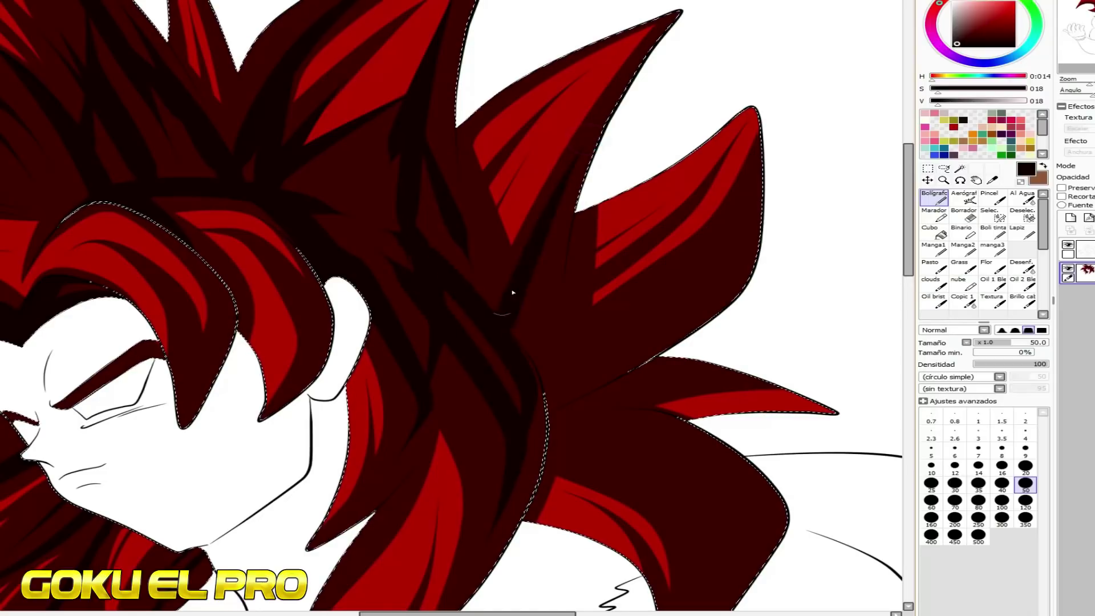
{"action": "left_click_drag", "start_coordinate": [606, 112], "coordinate": [494, 264]}
{"action": "left_click_drag", "start_coordinate": [416, 117], "coordinate": [494, 275]}
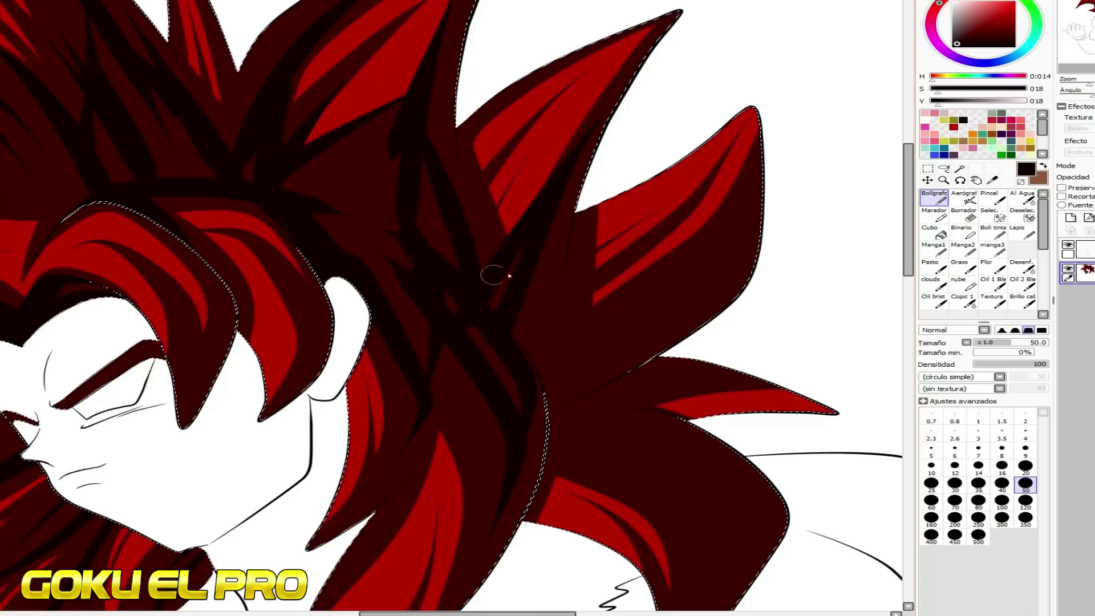
{"action": "mouse_move", "coordinate": [690, 249]}
{"action": "left_mouse_down"}
{"action": "mouse_move", "coordinate": [589, 313]}
{"action": "mouse_move", "coordinate": [514, 326]}
{"action": "left_mouse_up"}
{"action": "left_click_drag", "start_coordinate": [653, 321], "coordinate": [542, 388]}
{"action": "left_click_drag", "start_coordinate": [908, 267], "coordinate": [908, 295]}
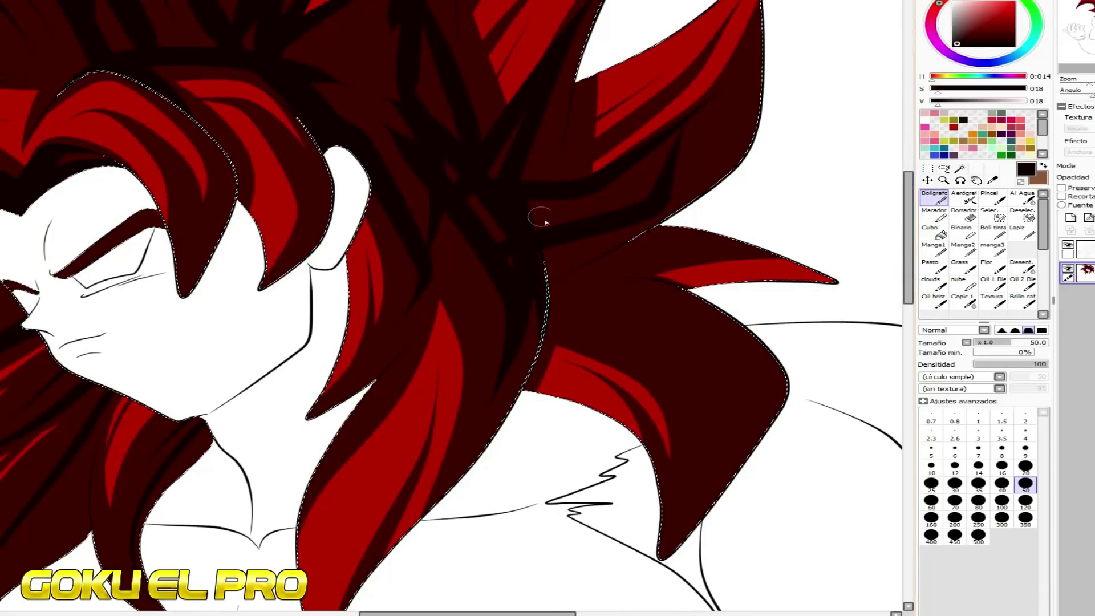
Paint near-black strand shadows through the lower back spikes, converging on the nape
{"action": "mouse_move", "coordinate": [538, 352]}
{"action": "left_mouse_down"}
{"action": "mouse_move", "coordinate": [519, 213]}
{"action": "mouse_move", "coordinate": [622, 291]}
{"action": "mouse_move", "coordinate": [564, 332]}
{"action": "mouse_move", "coordinate": [546, 303]}
{"action": "mouse_move", "coordinate": [695, 442]}
{"action": "left_mouse_up"}
{"action": "key", "text": "ctrl+z"}
{"action": "mouse_move", "coordinate": [685, 489]}
{"action": "left_mouse_down"}
{"action": "mouse_move", "coordinate": [697, 376]}
{"action": "mouse_move", "coordinate": [552, 298]}
{"action": "left_mouse_up"}
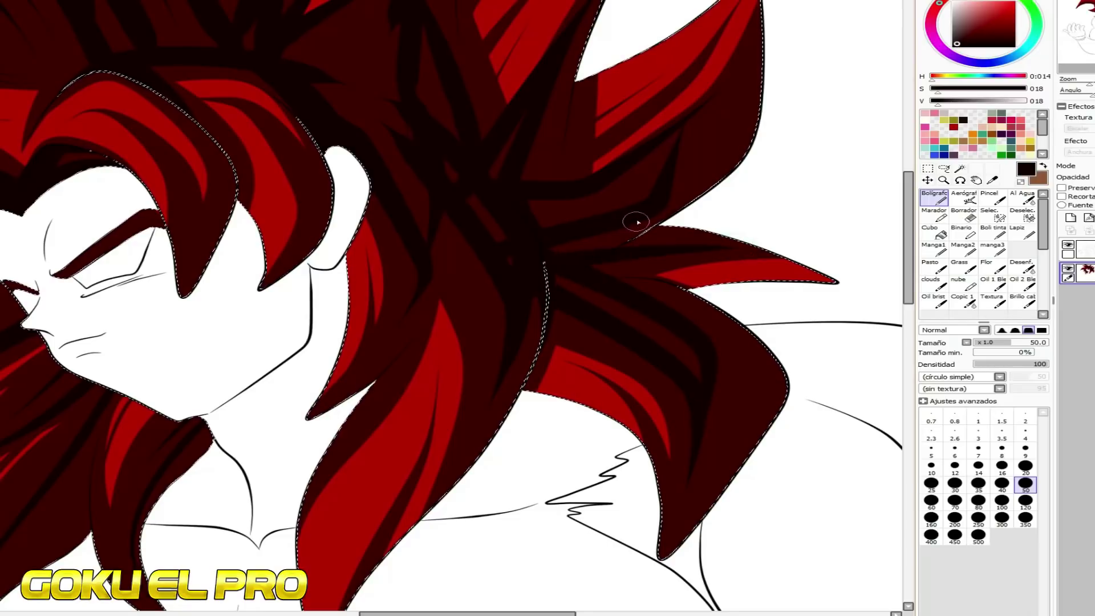
{"action": "left_click", "coordinate": [688, 118]}
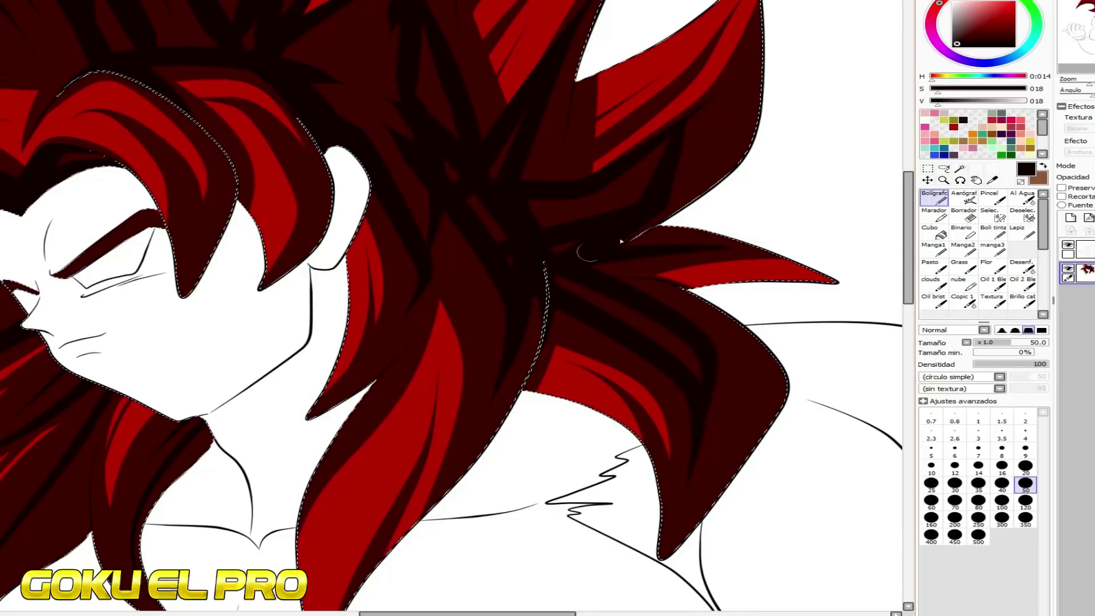
Fill the maroon gaps enclosed by the near-black strands at the back of the head with near-black
{"action": "left_click_drag", "start_coordinate": [908, 245], "coordinate": [908, 224]}
{"action": "left_click", "coordinate": [934, 233]}
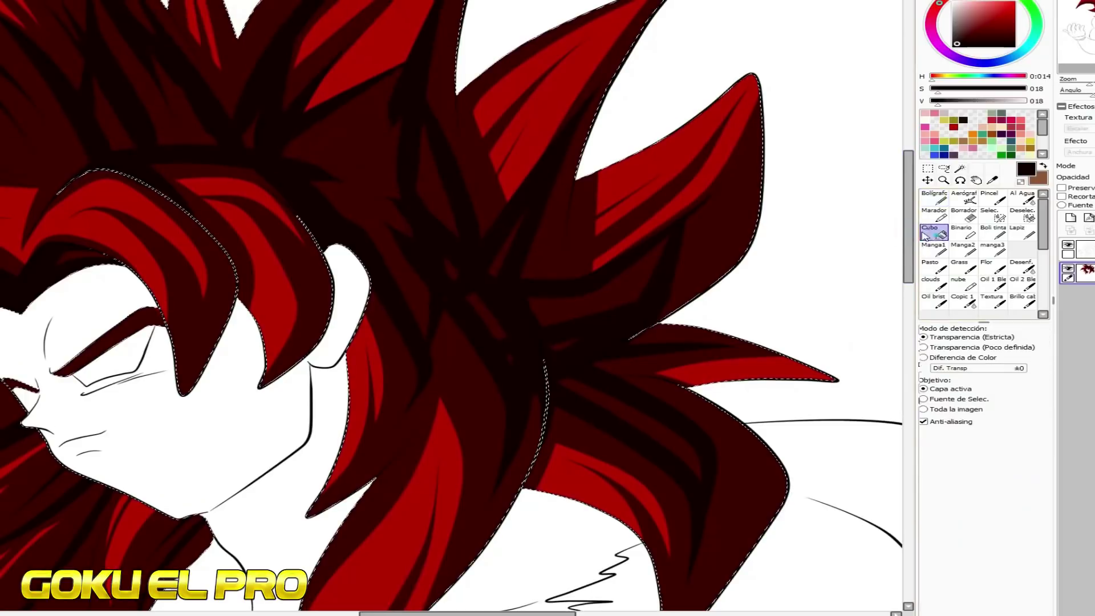
{"action": "left_click", "coordinate": [337, 161]}
{"action": "left_click", "coordinate": [433, 199]}
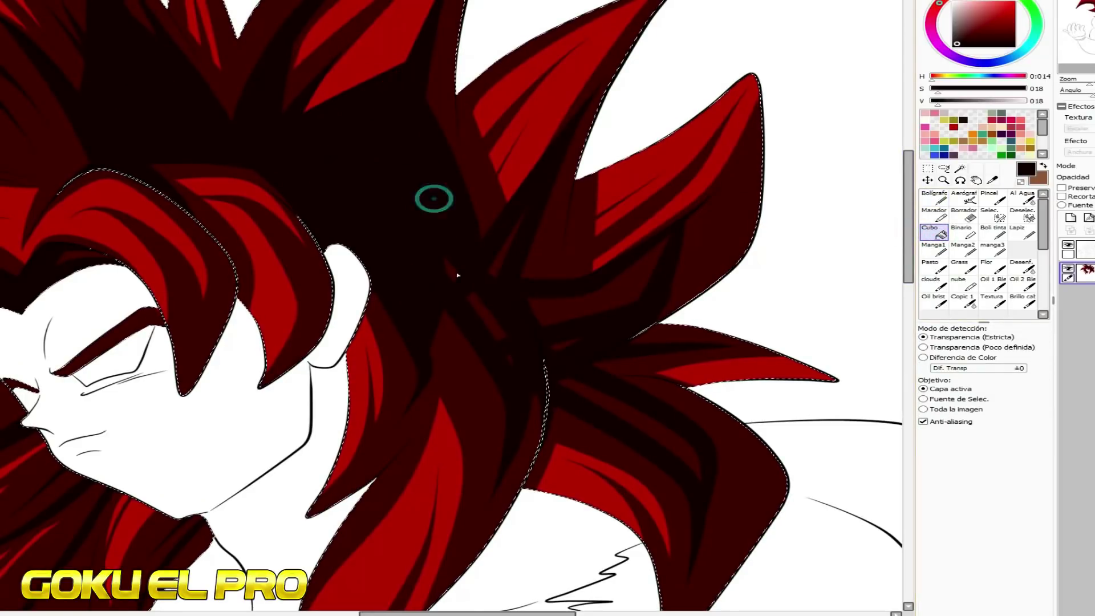
{"action": "left_click", "coordinate": [560, 347]}
{"action": "left_click", "coordinate": [506, 359]}
{"action": "left_click", "coordinate": [594, 399]}
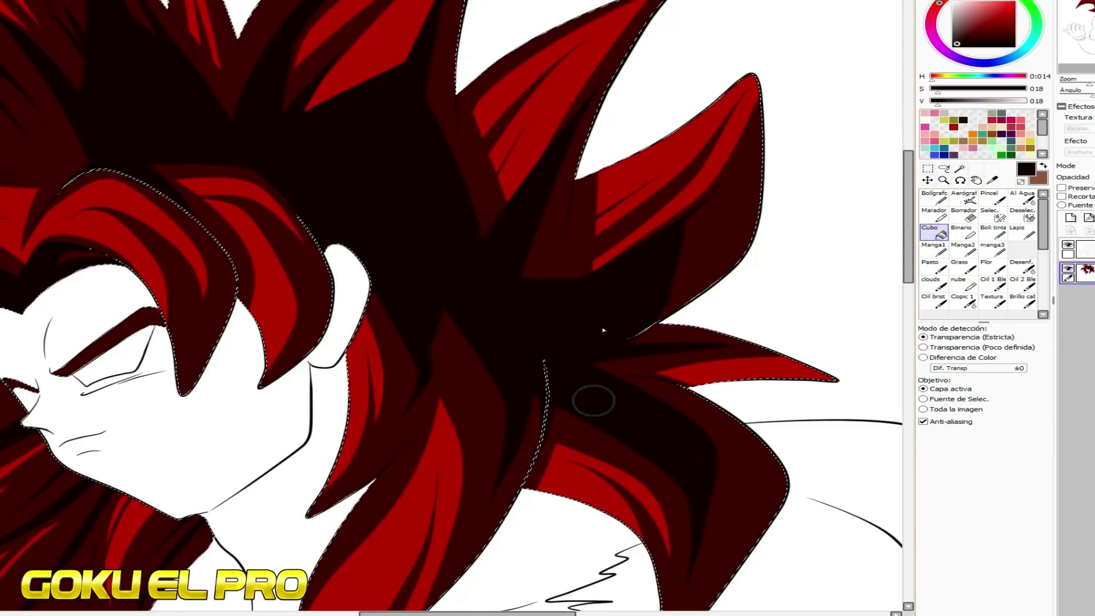
Paint near-black strands at the roots of the front spikes, joining them to the dark crown above the fringe
{"action": "scroll", "coordinate": [603, 330], "scroll_direction": "down", "scroll_amount": 5}
{"action": "scroll", "coordinate": [445, 285], "scroll_direction": "up", "scroll_amount": 6}
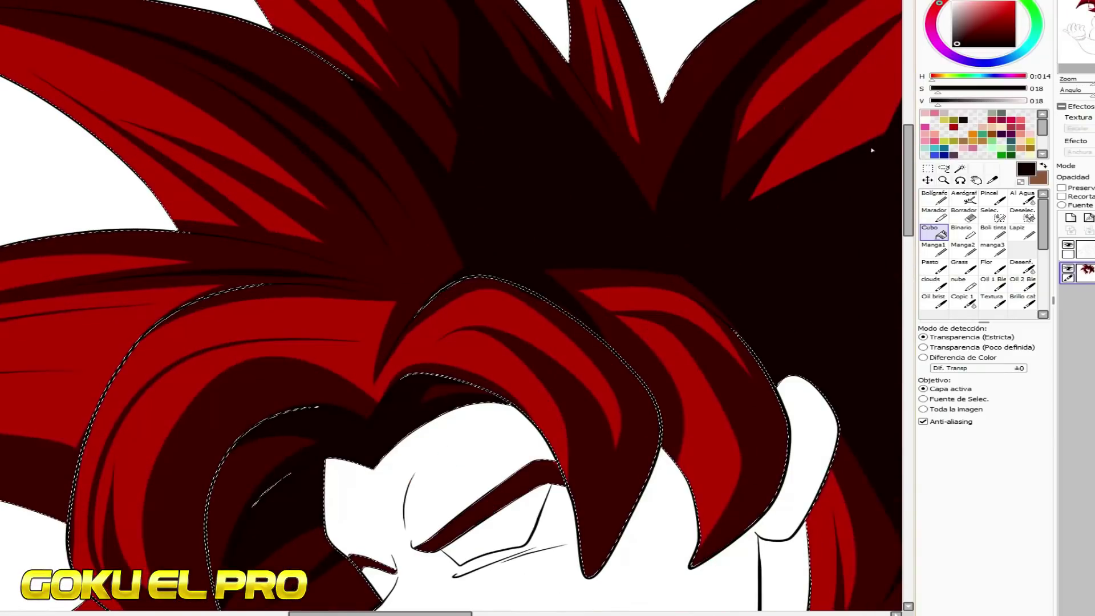
{"action": "left_click", "coordinate": [934, 196]}
{"action": "mouse_move", "coordinate": [247, 241]}
{"action": "left_mouse_down"}
{"action": "mouse_move", "coordinate": [296, 251]}
{"action": "mouse_move", "coordinate": [448, 244]}
{"action": "left_mouse_up"}
{"action": "left_click_drag", "start_coordinate": [268, 273], "coordinate": [457, 267]}
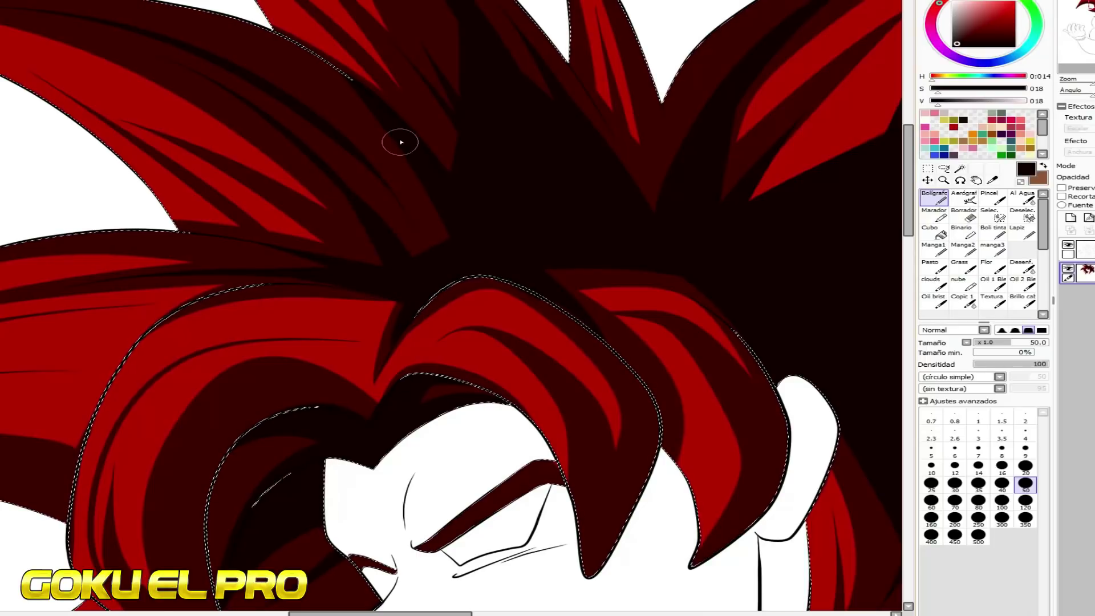
{"action": "scroll", "coordinate": [436, 253], "scroll_direction": "down", "scroll_amount": 5}
{"action": "scroll", "coordinate": [538, 249], "scroll_direction": "up", "scroll_amount": 4}
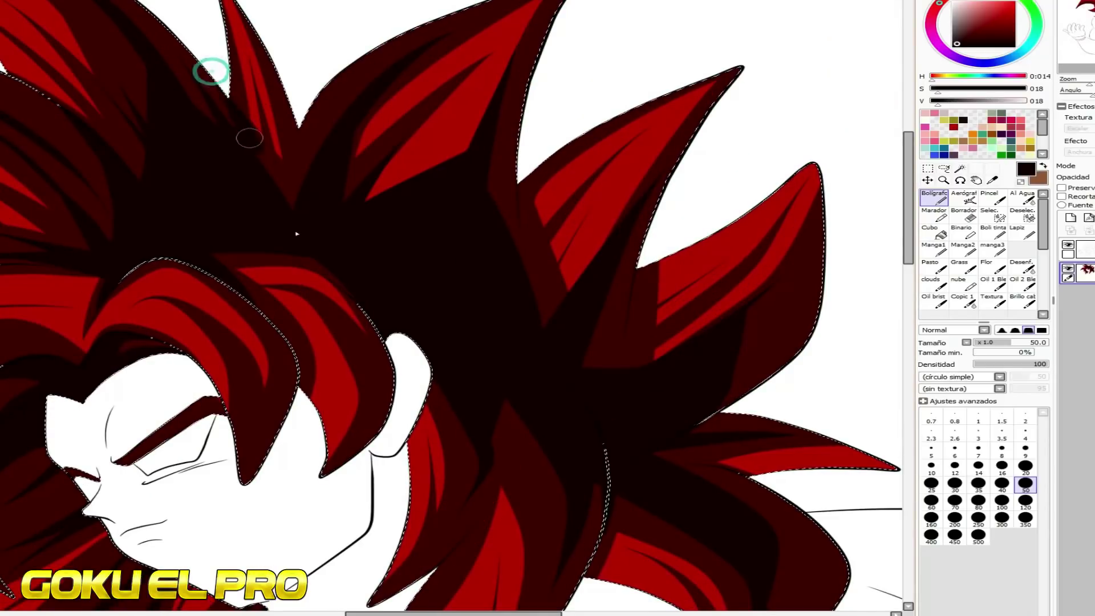
Sample maroon from the hair and outline a curved strand across the near-black area above the ear
{"action": "right_click", "coordinate": [529, 52]}
{"action": "scroll", "coordinate": [894, 150], "scroll_direction": "up", "scroll_amount": 3}
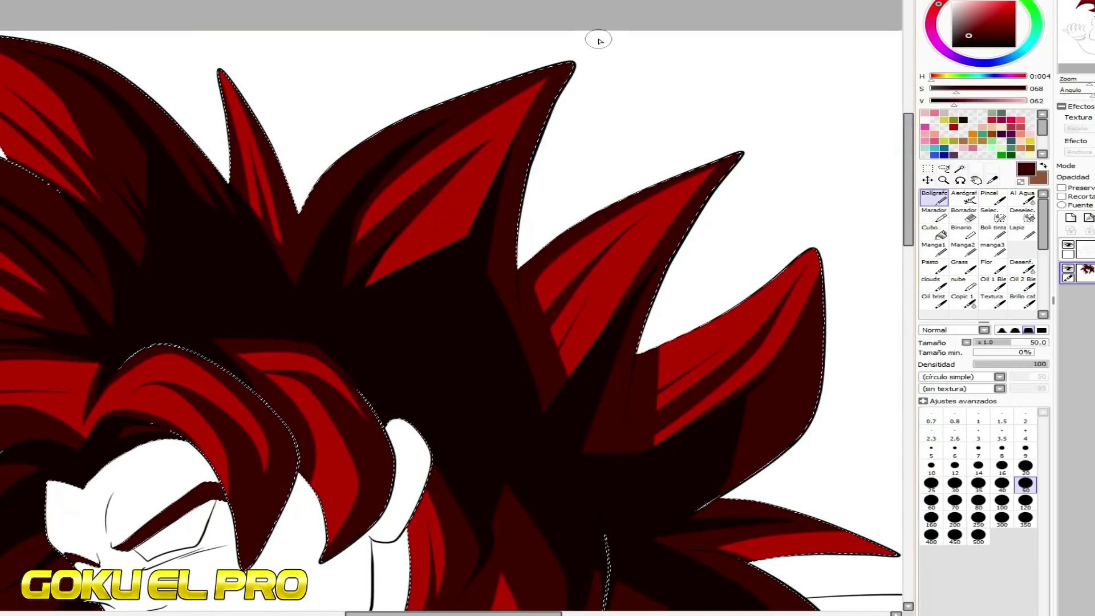
{"action": "scroll", "coordinate": [598, 39], "scroll_direction": "down", "scroll_amount": 4}
{"action": "scroll", "coordinate": [609, 76], "scroll_direction": "up", "scroll_amount": 3}
{"action": "right_click", "coordinate": [540, 296]}
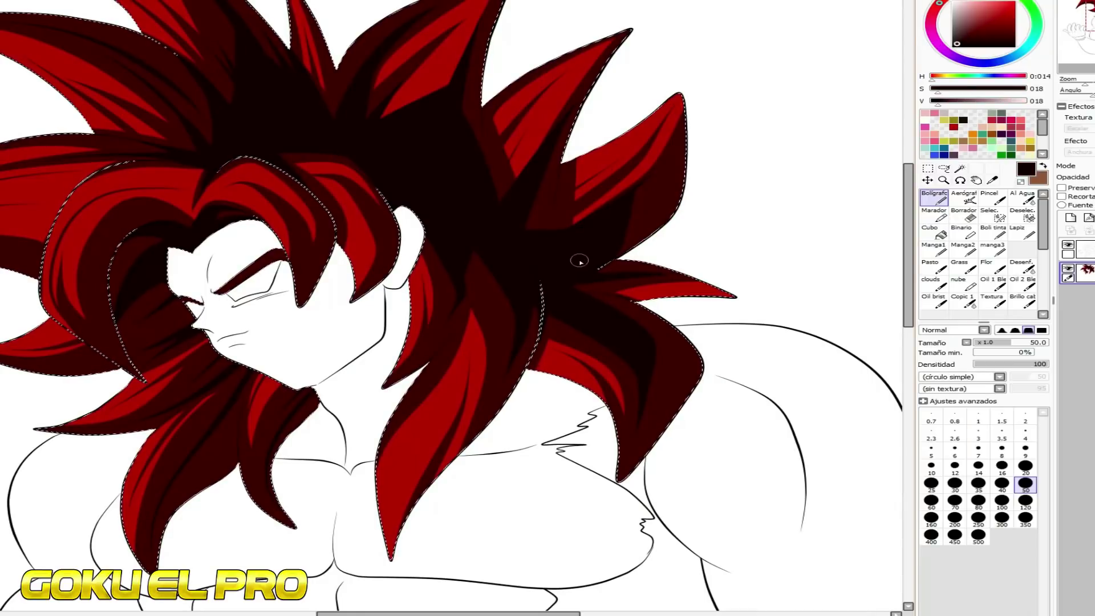
{"action": "scroll", "coordinate": [560, 114], "scroll_direction": "up", "scroll_amount": 3}
{"action": "right_click", "coordinate": [423, 161]}
{"action": "left_click", "coordinate": [422, 161], "text": "alt"}
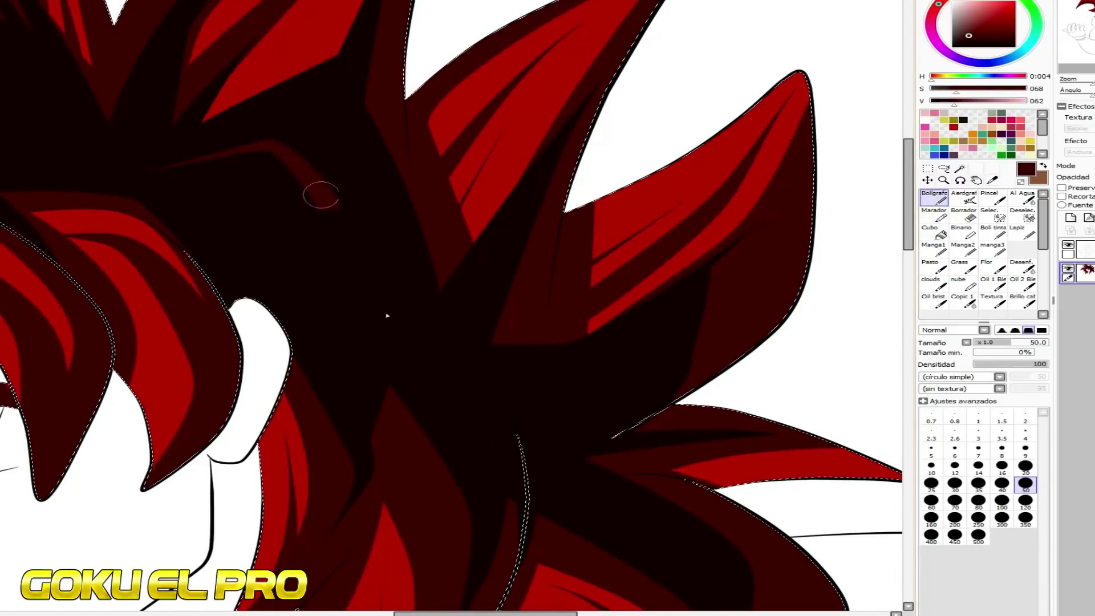
Fill the curved strand above the ear with maroon and trim its ends to points with near-black
{"action": "left_click", "coordinate": [934, 231]}
{"action": "right_click", "coordinate": [315, 201]}
{"action": "left_click", "coordinate": [933, 231]}
{"action": "right_click", "coordinate": [264, 153]}
{"action": "left_click", "coordinate": [936, 199]}
{"action": "left_click", "coordinate": [937, 232]}
{"action": "left_click", "coordinate": [274, 186]}
{"action": "right_click", "coordinate": [343, 131]}
{"action": "key", "text": "n"}
{"action": "mouse_move", "coordinate": [100, 165]}
{"action": "left_mouse_down"}
{"action": "mouse_move", "coordinate": [275, 136]}
{"action": "mouse_move", "coordinate": [388, 322]}
{"action": "left_mouse_up"}
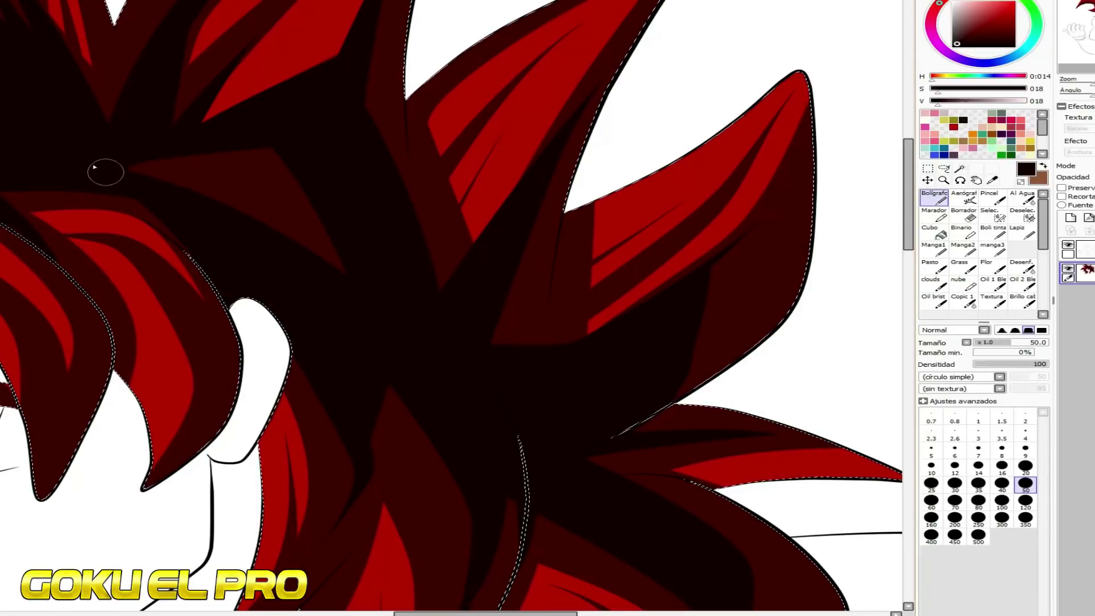
Sample bright red and paint thin highlight strands inside the maroon wedge above the ear
{"action": "scroll", "coordinate": [451, 237], "scroll_direction": "down", "scroll_amount": 5}
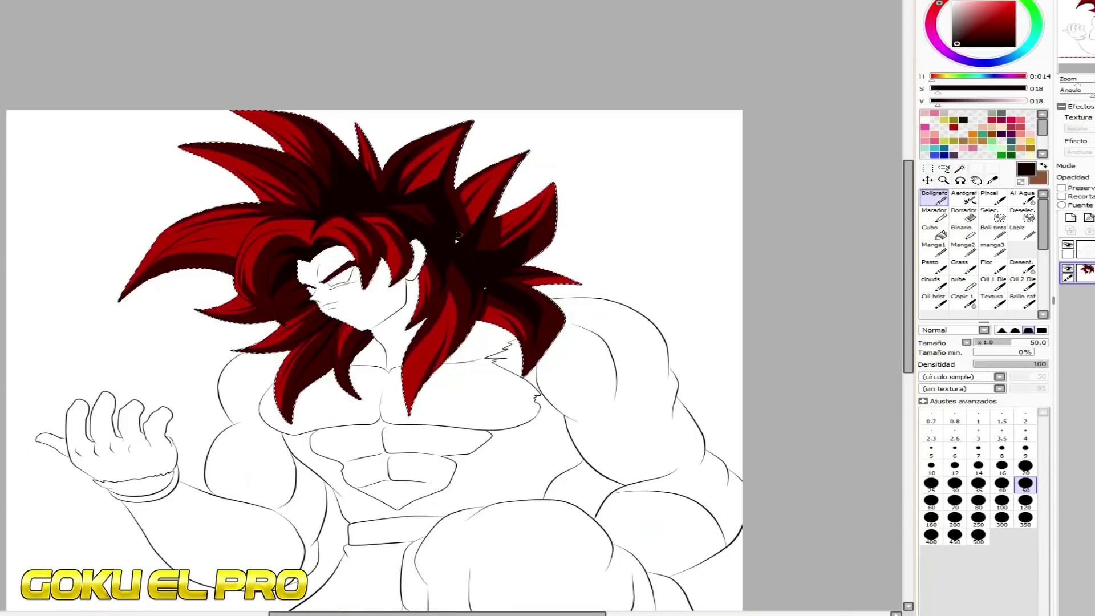
{"action": "scroll", "coordinate": [430, 217], "scroll_direction": "up", "scroll_amount": 2}
{"action": "right_click", "coordinate": [430, 160]}
{"action": "scroll", "coordinate": [430, 143], "scroll_direction": "up", "scroll_amount": 2}
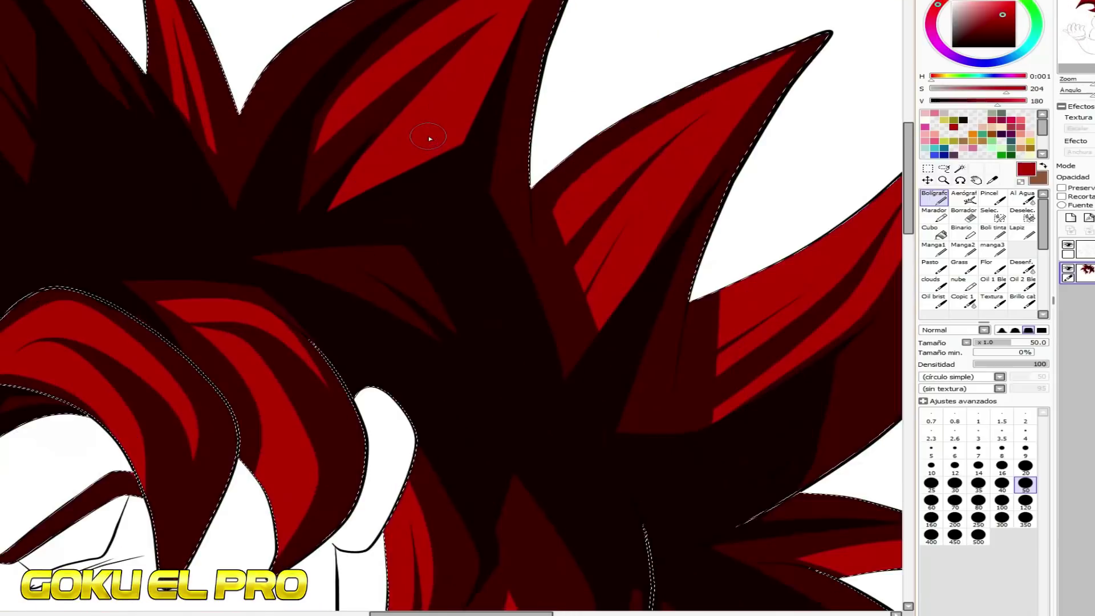
{"action": "left_click_drag", "start_coordinate": [263, 260], "coordinate": [377, 298]}
{"action": "key", "text": "ctrl+z"}
{"action": "mouse_move", "coordinate": [256, 257]}
{"action": "left_mouse_down"}
{"action": "mouse_move", "coordinate": [427, 333]}
{"action": "mouse_move", "coordinate": [367, 255]}
{"action": "mouse_move", "coordinate": [432, 304]}
{"action": "left_mouse_up"}
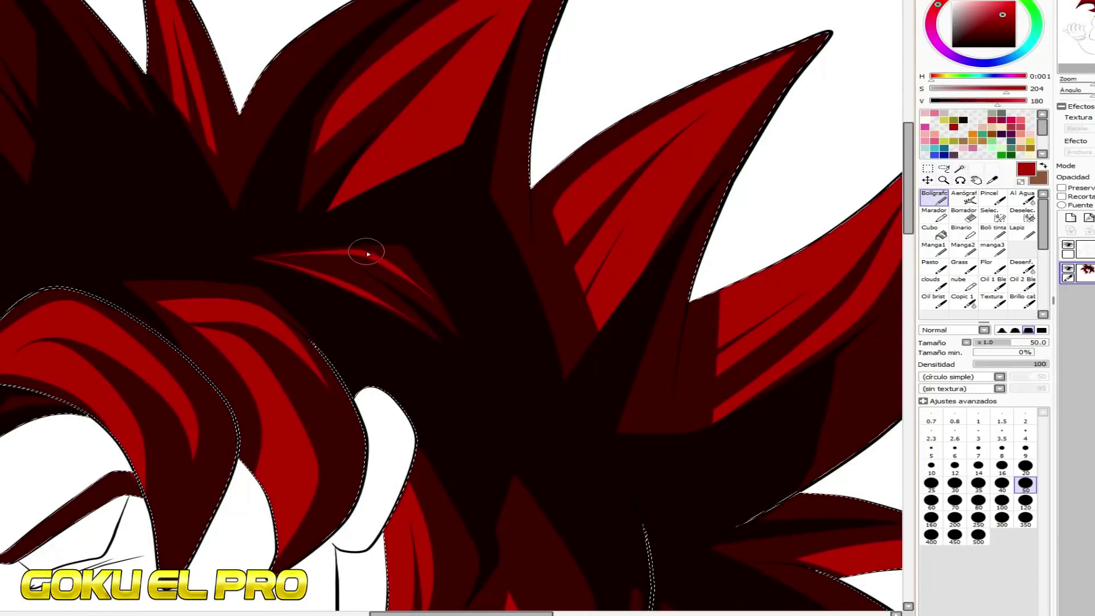
Paint thin maroon strands down the bright red area of the long lock hanging over the chest
{"action": "scroll", "coordinate": [337, 204], "scroll_direction": "down", "scroll_amount": 4}
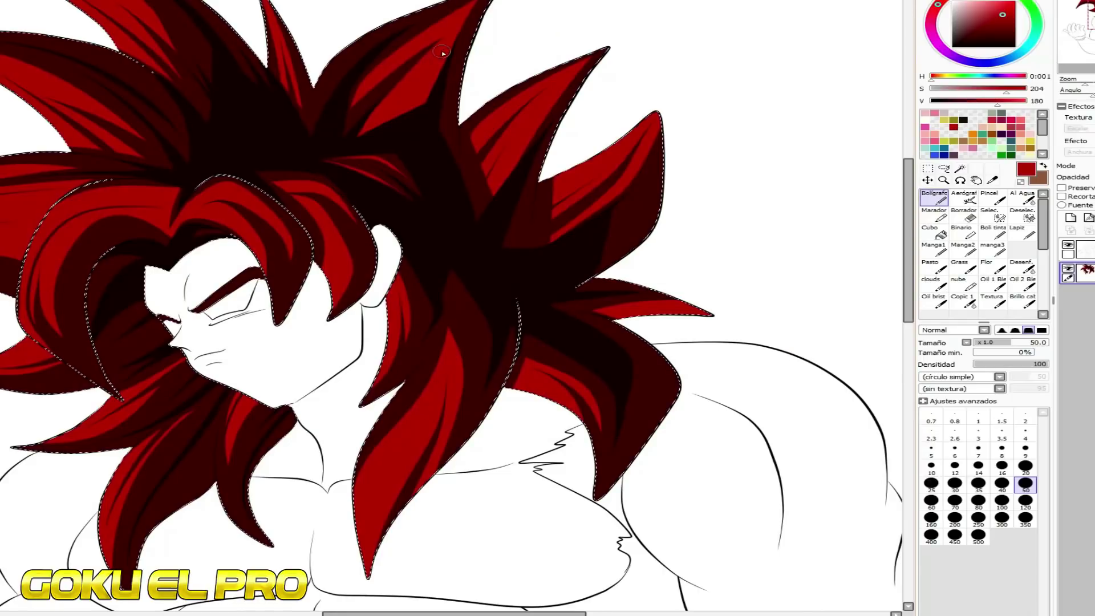
{"action": "scroll", "coordinate": [442, 52], "scroll_direction": "down", "scroll_amount": 1}
{"action": "scroll", "coordinate": [442, 53], "scroll_direction": "up", "scroll_amount": 1}
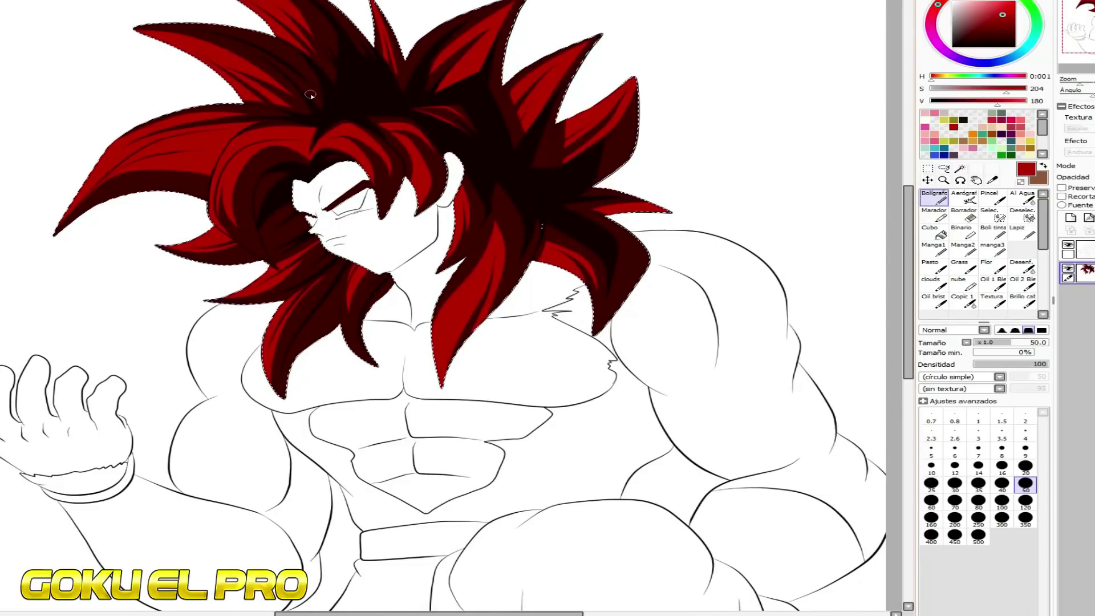
{"action": "scroll", "coordinate": [471, 326], "scroll_direction": "up", "scroll_amount": 2}
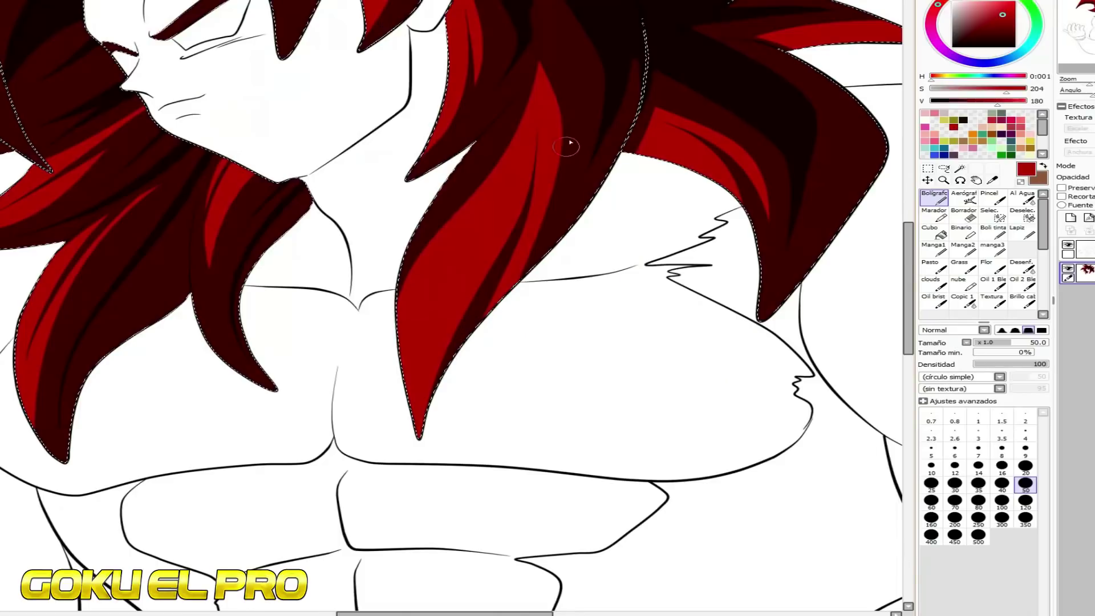
{"action": "left_click", "coordinate": [579, 114], "text": "alt"}
{"action": "left_click_drag", "start_coordinate": [486, 218], "coordinate": [366, 384]}
{"action": "key", "text": "ctrl+z"}
{"action": "left_click_drag", "start_coordinate": [489, 219], "coordinate": [411, 433]}
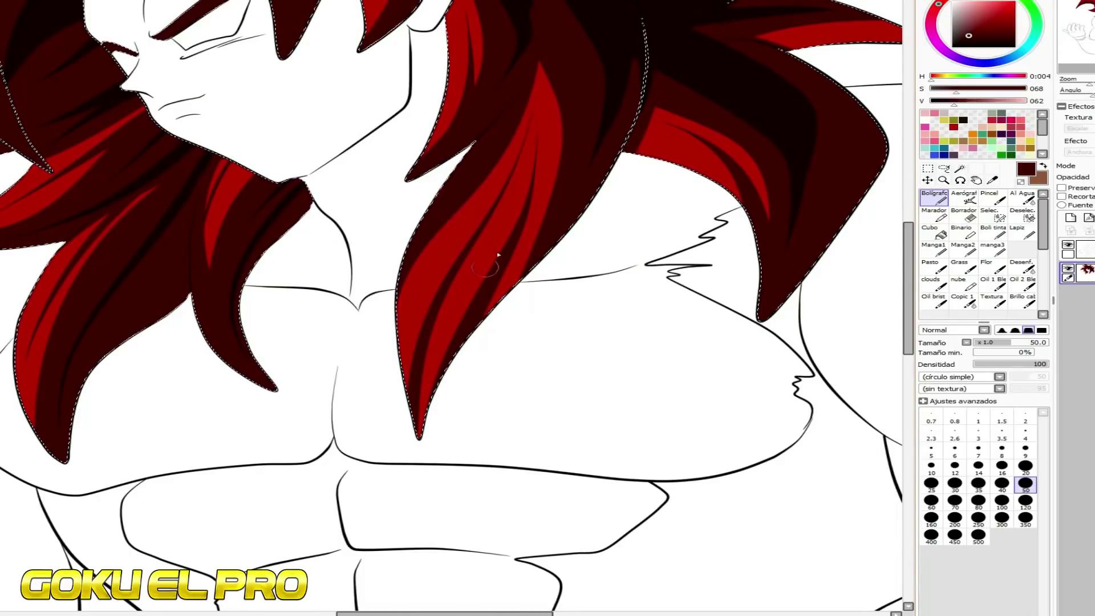
{"action": "left_click_drag", "start_coordinate": [522, 223], "coordinate": [408, 442]}
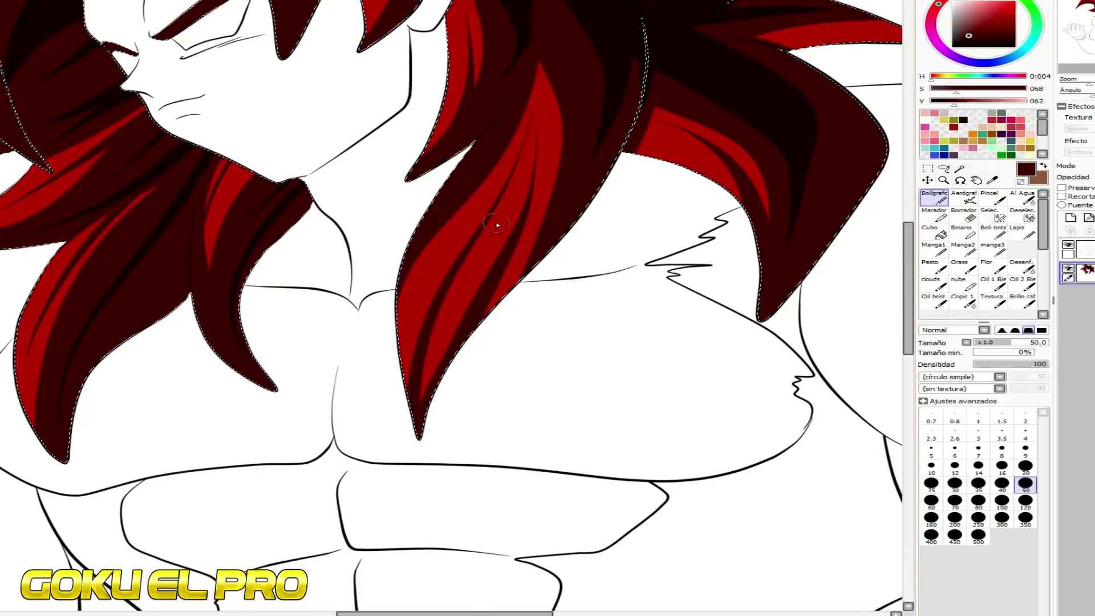
Reduce the brush to size 7 and cover the white speck at the tip of the long front lock
{"action": "scroll", "coordinate": [496, 225], "scroll_direction": "down", "scroll_amount": 3}
{"action": "scroll", "coordinate": [496, 225], "scroll_direction": "up", "scroll_amount": 1}
{"action": "scroll", "coordinate": [313, 281], "scroll_direction": "up", "scroll_amount": 4}
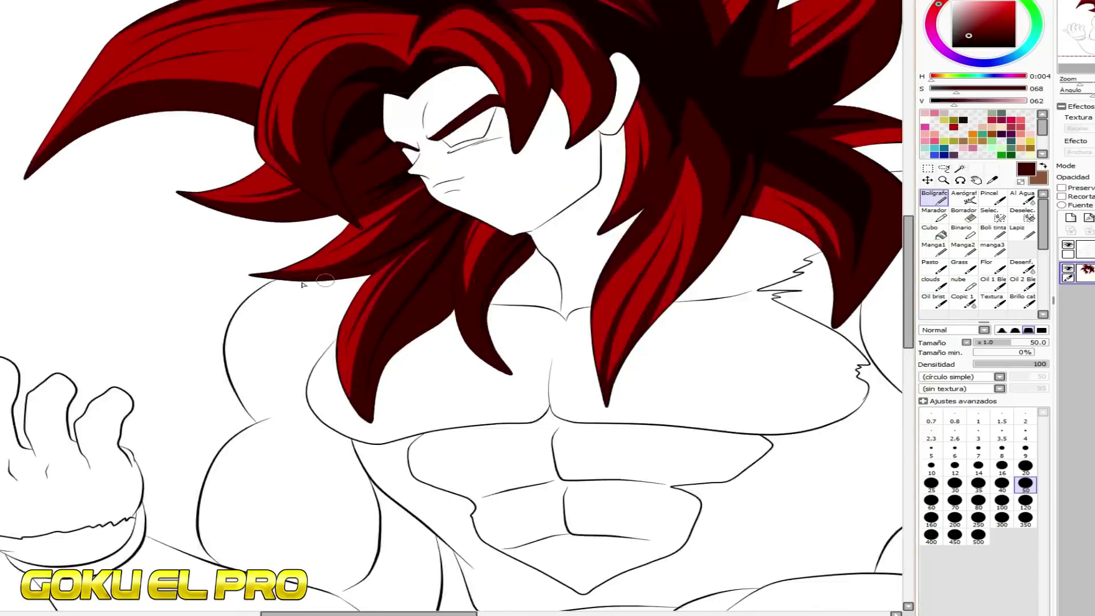
{"action": "scroll", "coordinate": [480, 61], "scroll_direction": "up", "scroll_amount": 3}
{"action": "scroll", "coordinate": [490, 61], "scroll_direction": "up", "scroll_amount": 1}
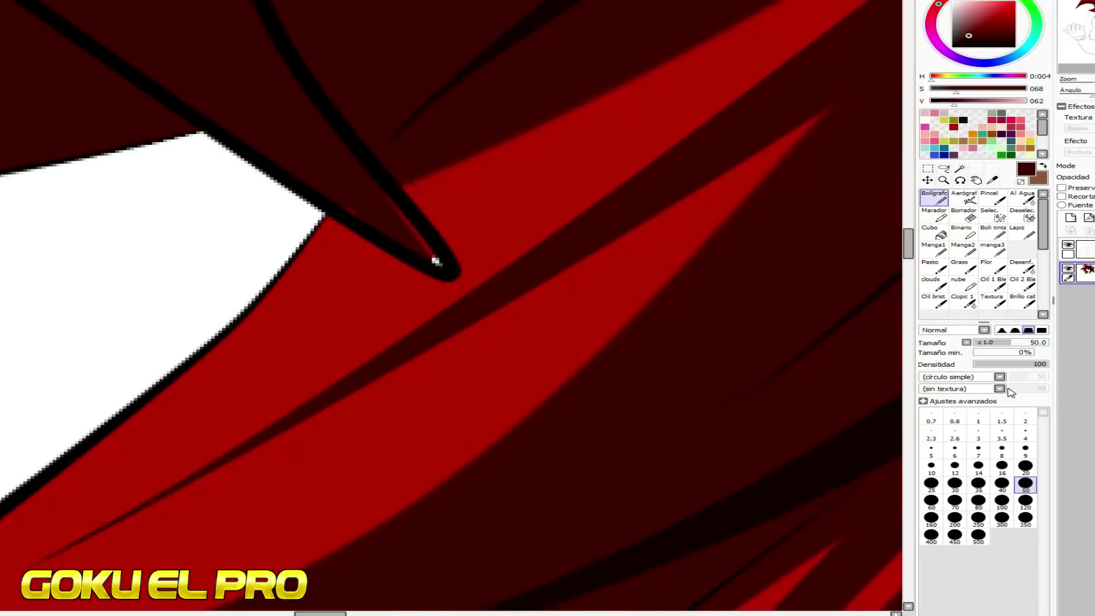
{"action": "left_click", "coordinate": [1025, 434]}
{"action": "scroll", "coordinate": [445, 228], "scroll_direction": "up", "scroll_amount": 2}
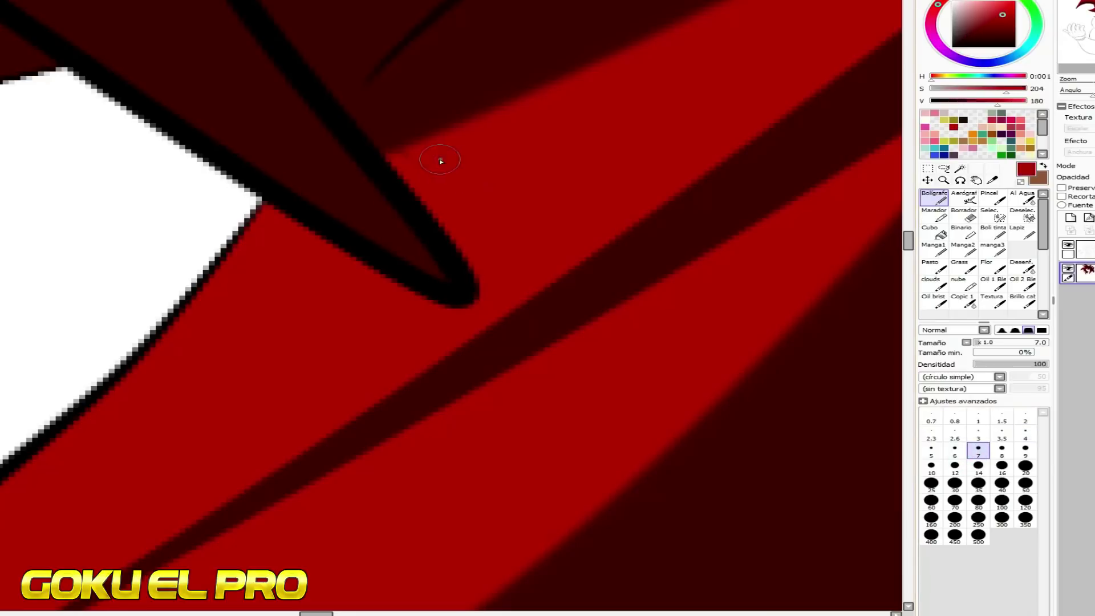
{"action": "scroll", "coordinate": [379, 251], "scroll_direction": "down", "scroll_amount": 2}
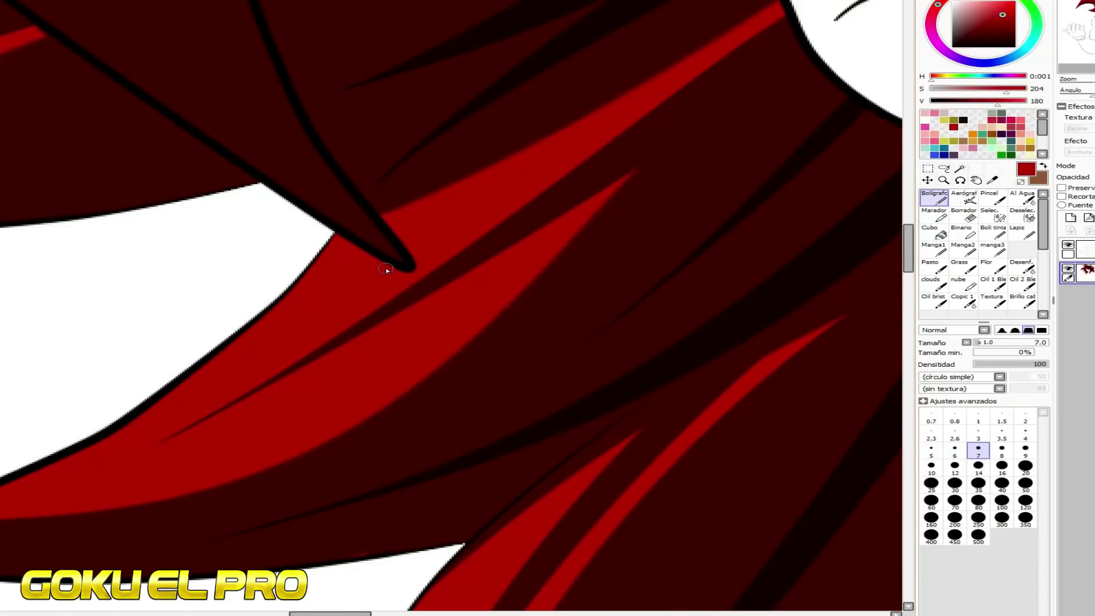
Touch up the hair beside the face with maroon and cover the white specks along the forehead hairline with near-black
{"action": "scroll", "coordinate": [386, 268], "scroll_direction": "down", "scroll_amount": 1}
{"action": "scroll", "coordinate": [441, 263], "scroll_direction": "down", "scroll_amount": 3}
{"action": "scroll", "coordinate": [444, 58], "scroll_direction": "up", "scroll_amount": 3}
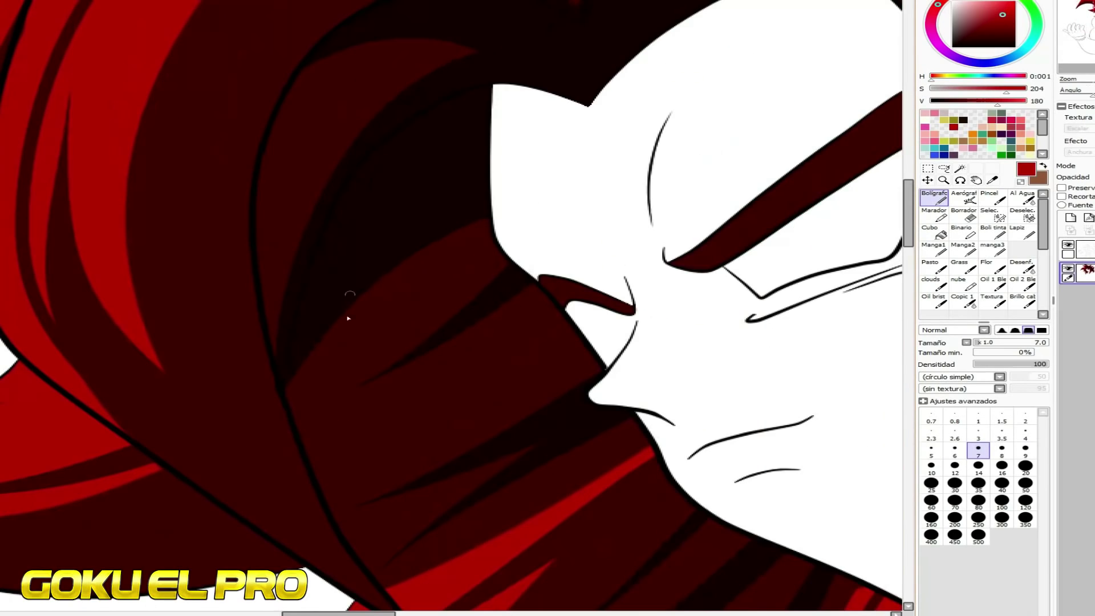
{"action": "scroll", "coordinate": [264, 420], "scroll_direction": "up", "scroll_amount": 4}
{"action": "right_click", "coordinate": [278, 406]}
{"action": "scroll", "coordinate": [324, 236], "scroll_direction": "down", "scroll_amount": 5}
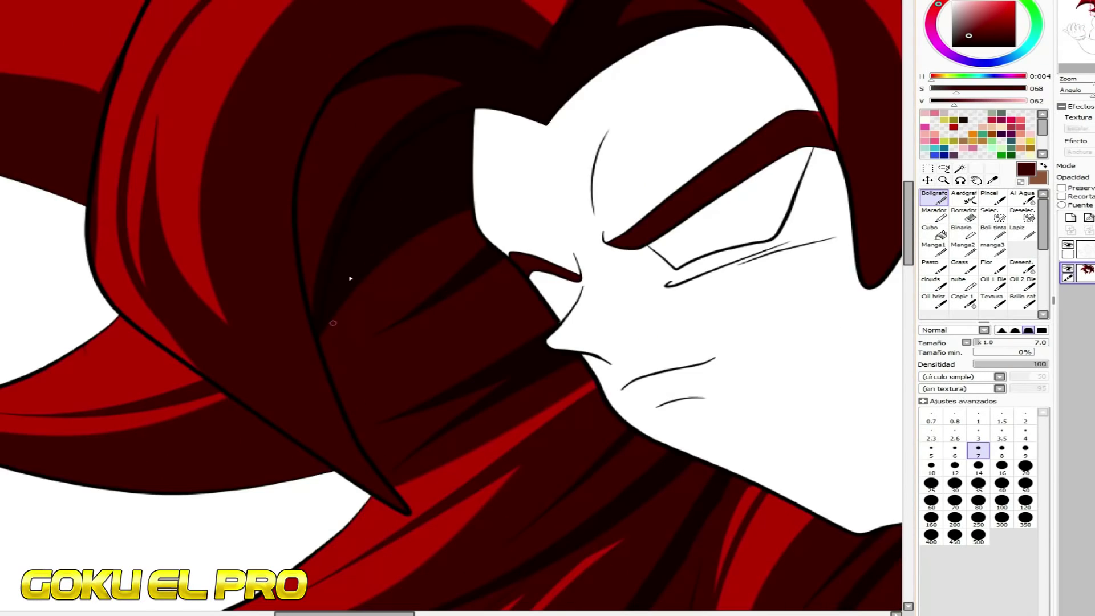
{"action": "scroll", "coordinate": [529, 171], "scroll_direction": "up", "scroll_amount": 5}
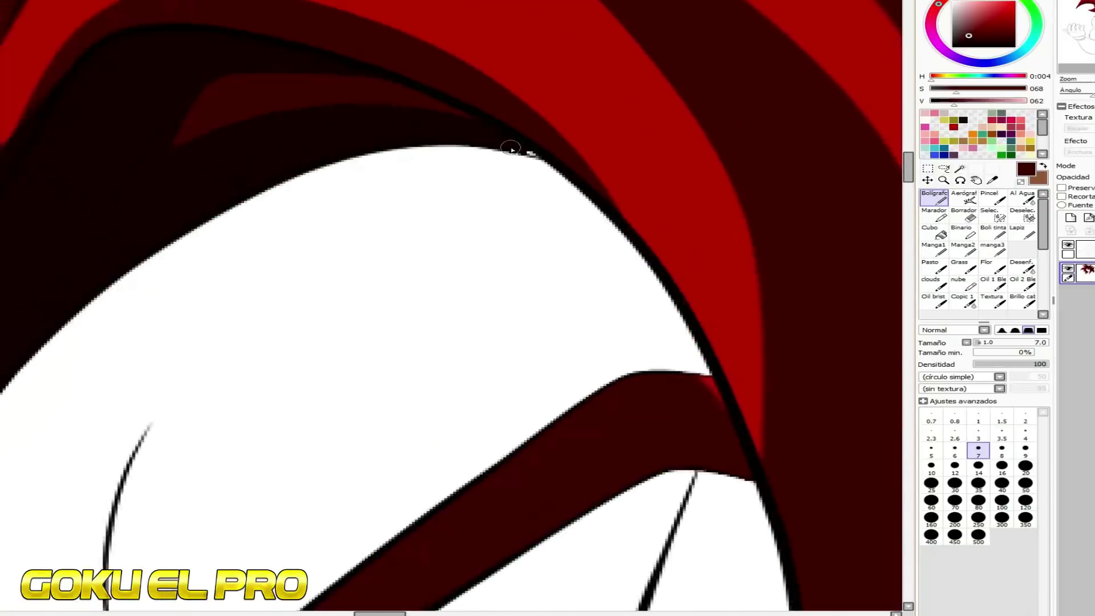
{"action": "left_click", "coordinate": [520, 147], "text": "alt"}
{"action": "scroll", "coordinate": [603, 164], "scroll_direction": "down", "scroll_amount": 5}
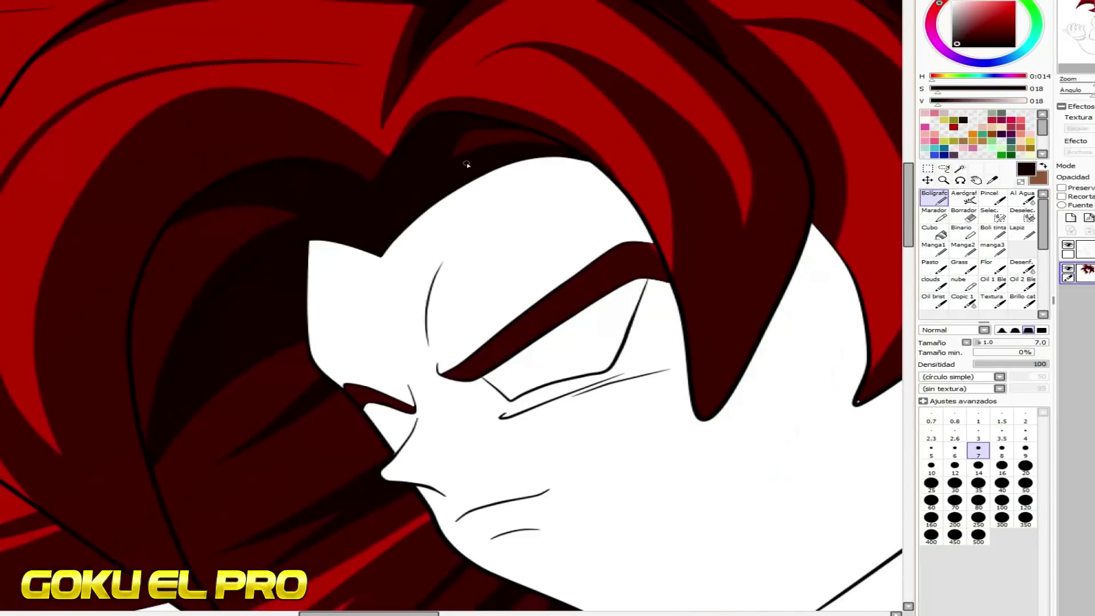
Cover the white speck at the tip of the fringe lock beside the ear with maroon and check the upper spikes for gaps
{"action": "scroll", "coordinate": [466, 163], "scroll_direction": "down", "scroll_amount": 2}
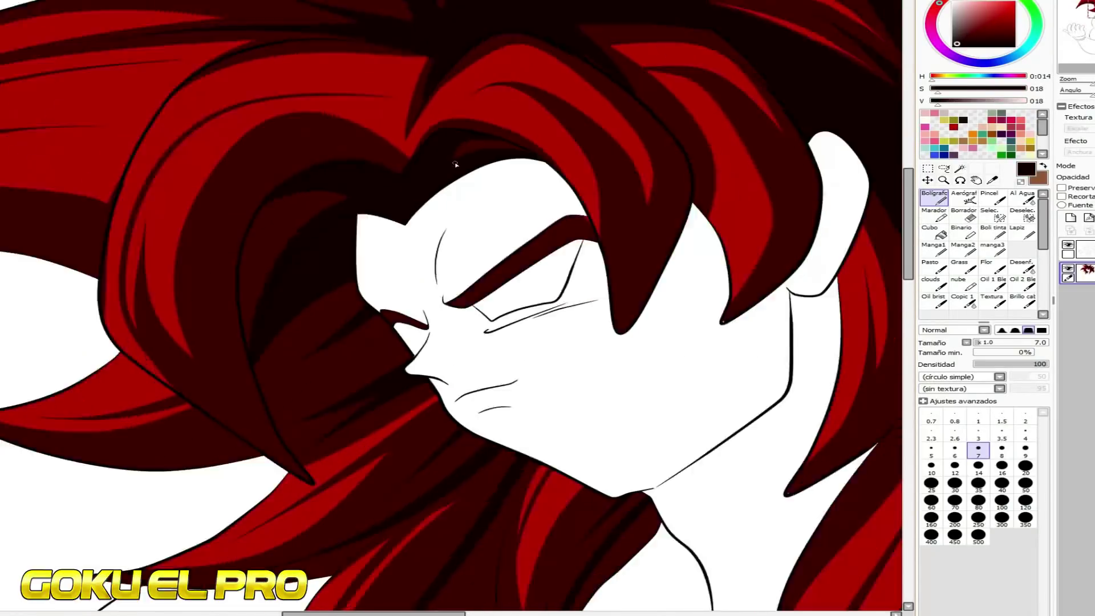
{"action": "scroll", "coordinate": [629, 253], "scroll_direction": "up", "scroll_amount": 5}
{"action": "scroll", "coordinate": [577, 314], "scroll_direction": "down", "scroll_amount": 4}
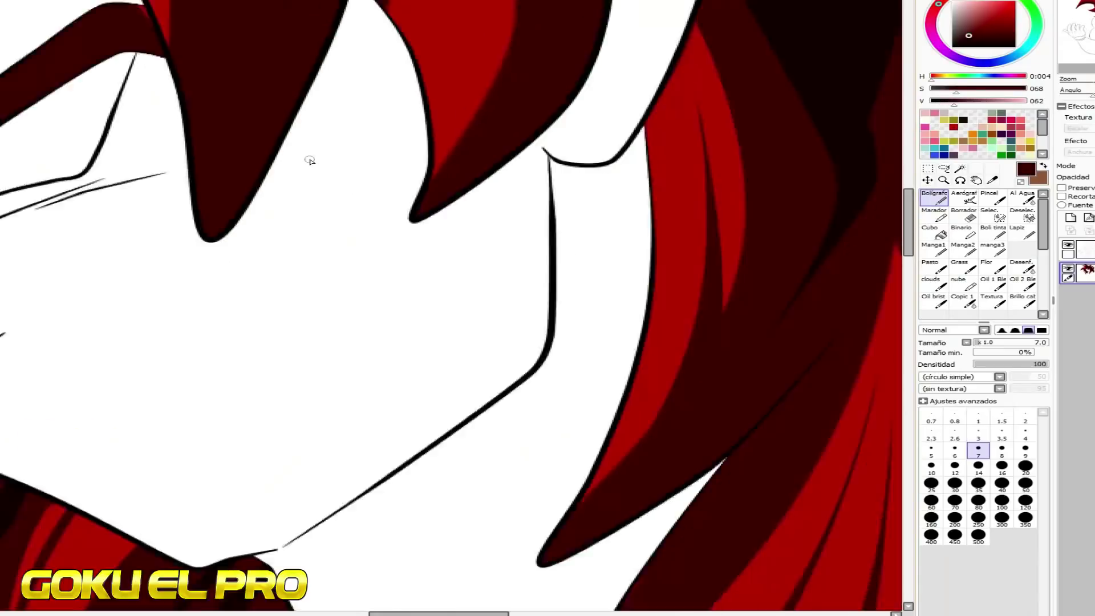
{"action": "scroll", "coordinate": [824, 225], "scroll_direction": "down", "scroll_amount": 3}
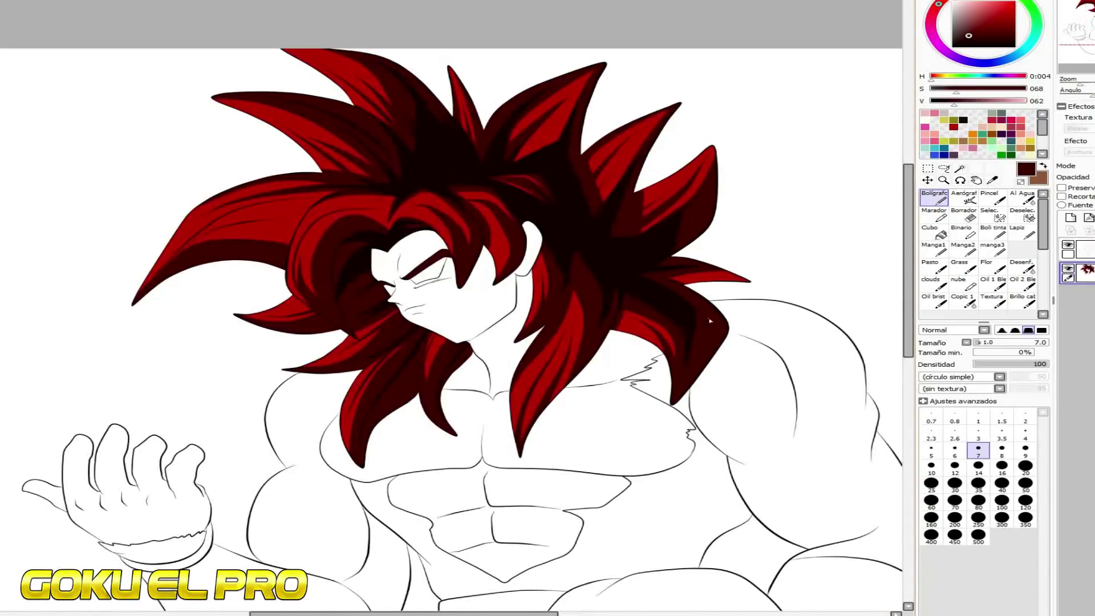
{"action": "scroll", "coordinate": [650, 58], "scroll_direction": "up", "scroll_amount": 3}
{"action": "scroll", "coordinate": [333, 122], "scroll_direction": "down", "scroll_amount": 1}
{"action": "scroll", "coordinate": [403, 191], "scroll_direction": "up", "scroll_amount": 2}
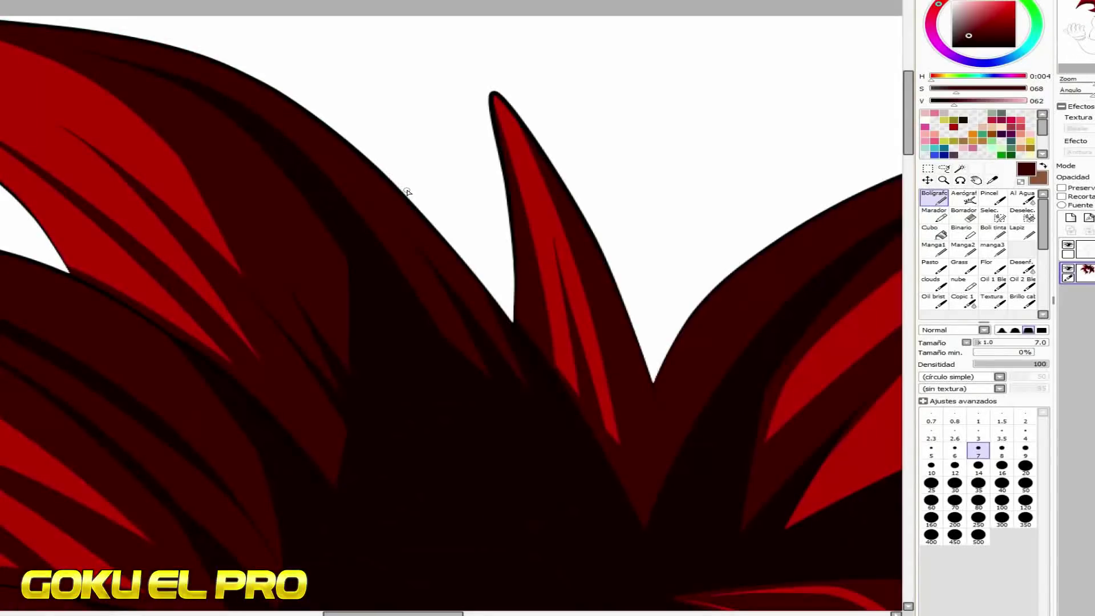
{"action": "scroll", "coordinate": [425, 194], "scroll_direction": "down", "scroll_amount": 2}
{"action": "scroll", "coordinate": [377, 146], "scroll_direction": "down", "scroll_amount": 2}
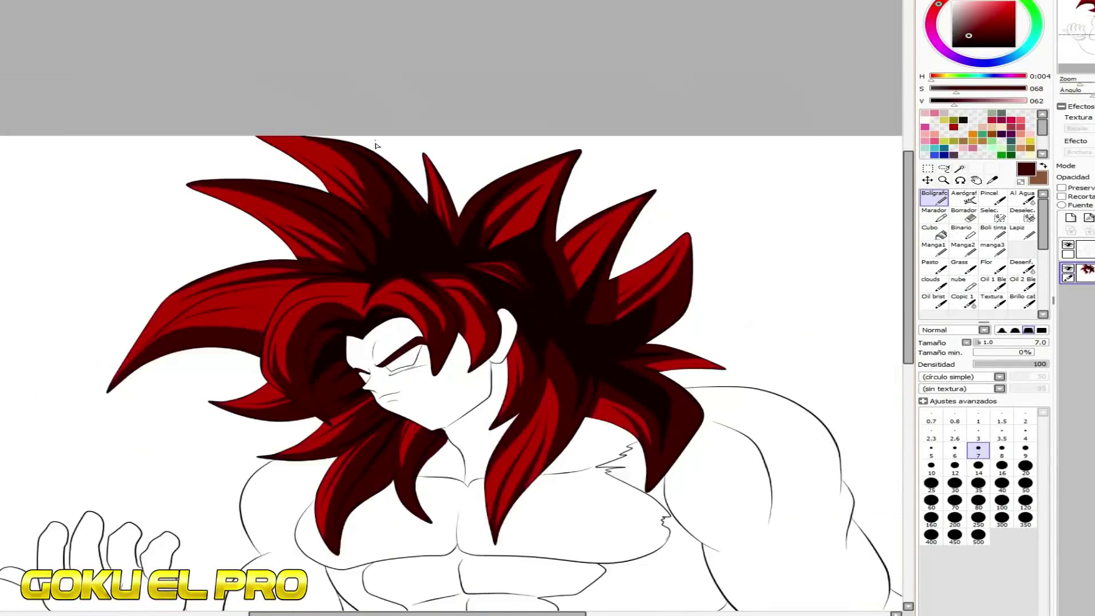
{"action": "scroll", "coordinate": [404, 357], "scroll_direction": "up", "scroll_amount": 2}
Select both forearm areas on the line art layer with the Magic Wand
{"action": "left_click", "coordinate": [1085, 249]}
{"action": "scroll", "coordinate": [532, 277], "scroll_direction": "down", "scroll_amount": 3}
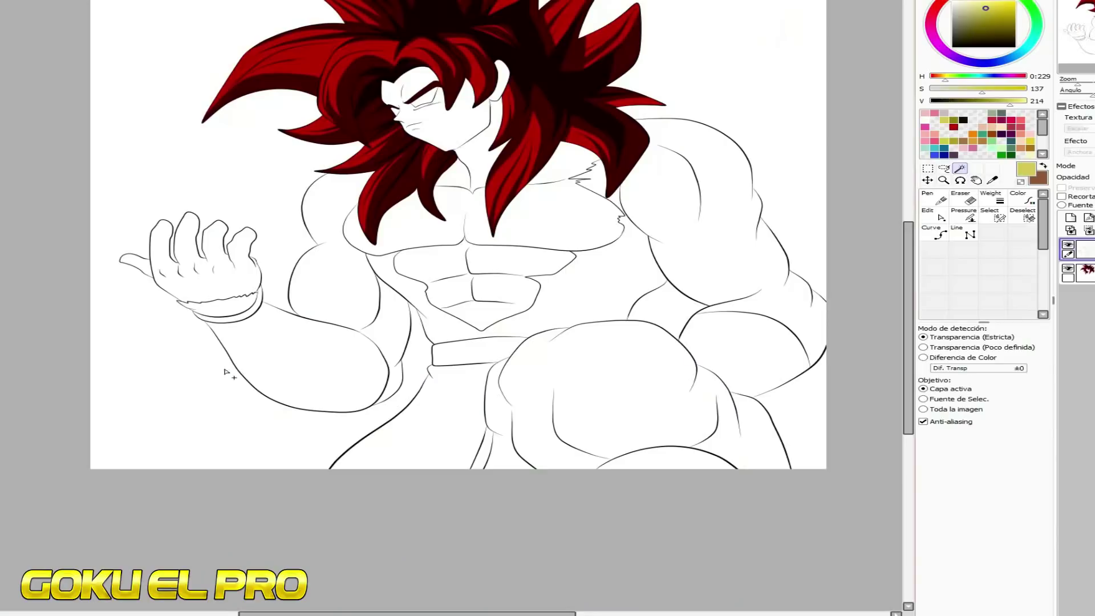
{"action": "left_click", "coordinate": [301, 364]}
{"action": "left_click", "coordinate": [778, 350]}
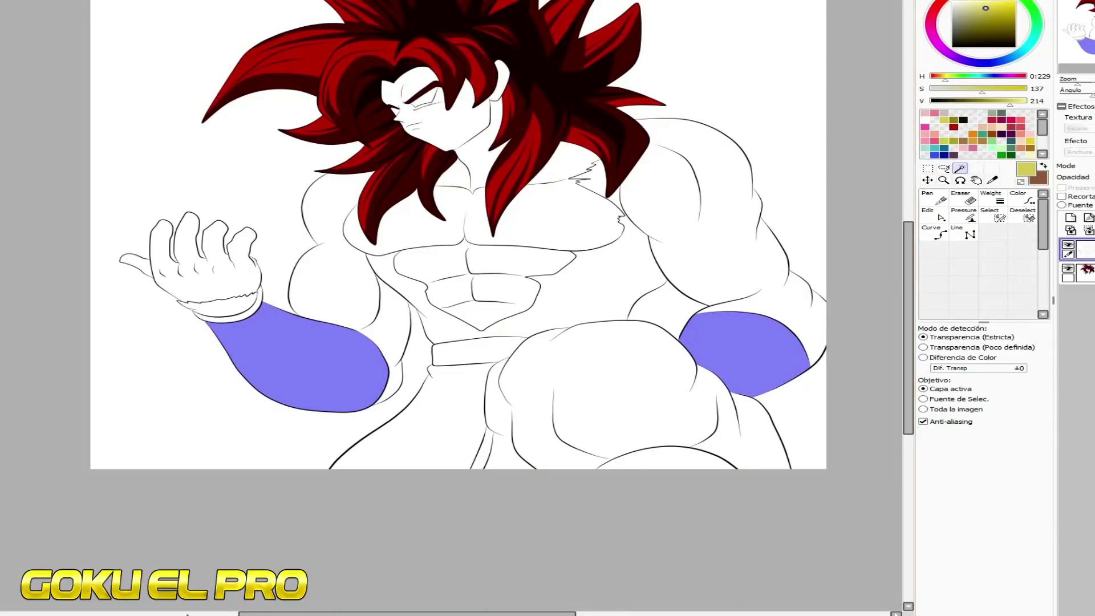
Add the belt to the selection and fill both forearms and the belt with yellow on the colour layer
{"action": "left_click", "coordinate": [484, 350]}
{"action": "left_click", "coordinate": [1086, 272]}
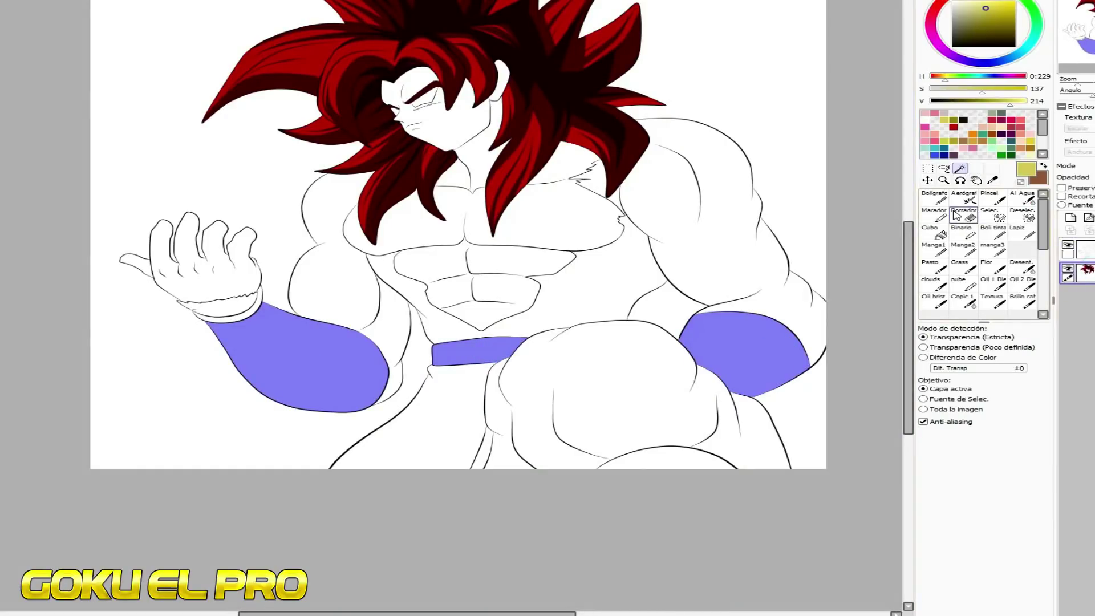
{"action": "left_click", "coordinate": [931, 231]}
{"action": "left_click", "coordinate": [772, 352]}
{"action": "left_click", "coordinate": [465, 345]}
{"action": "left_click", "coordinate": [306, 357]}
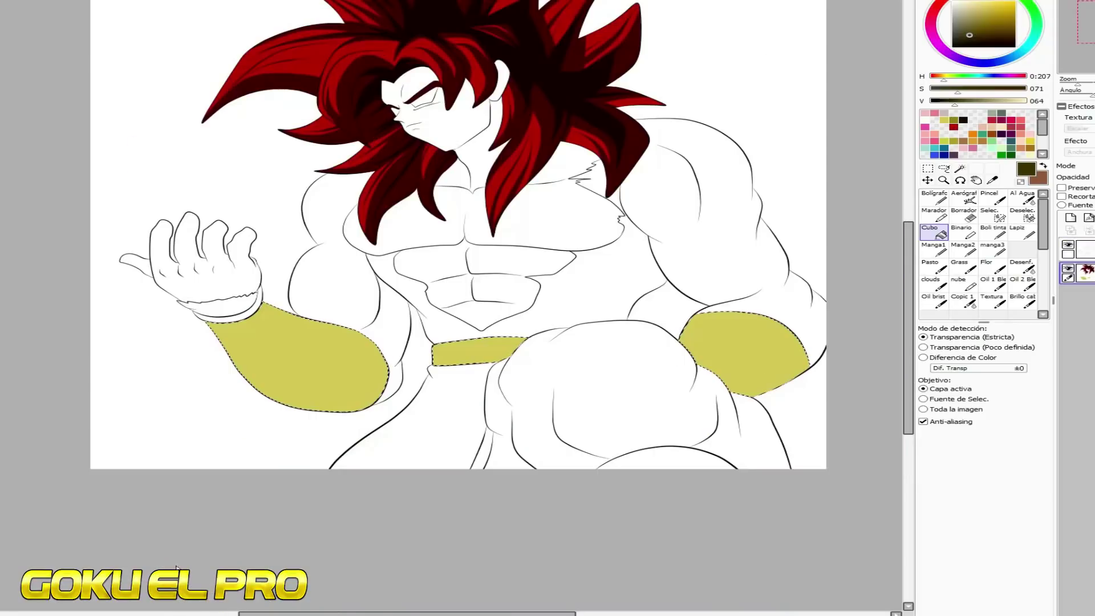
Select the narrow strip beside the bent leg and the curved area below the knee, colouring them dark olive and yellow respectively
{"action": "scroll", "coordinate": [517, 469], "scroll_direction": "up", "scroll_amount": 4}
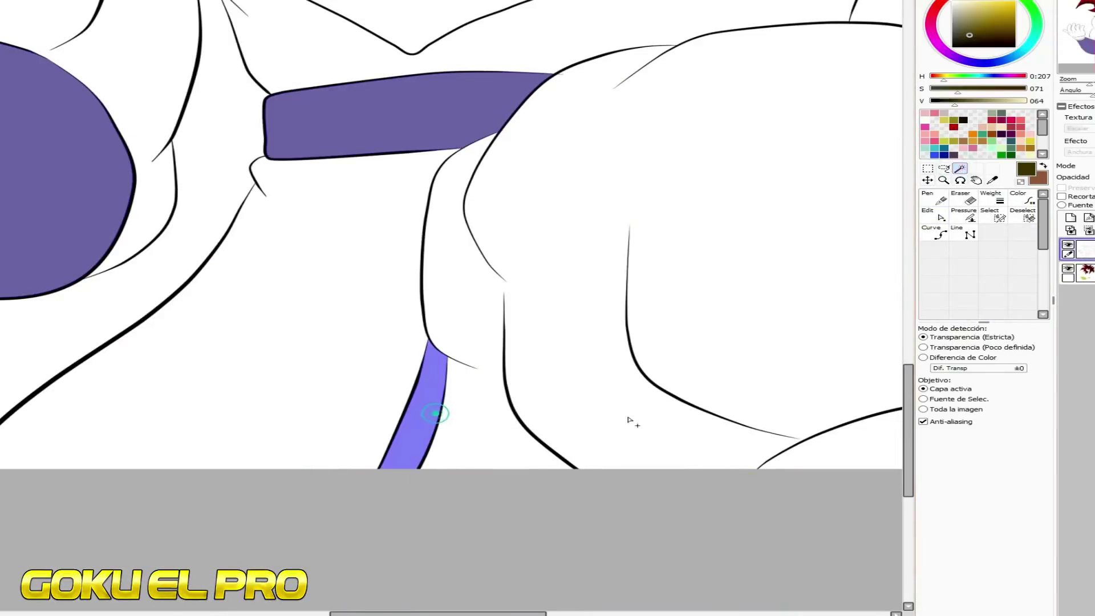
{"action": "scroll", "coordinate": [631, 421], "scroll_direction": "down", "scroll_amount": 2}
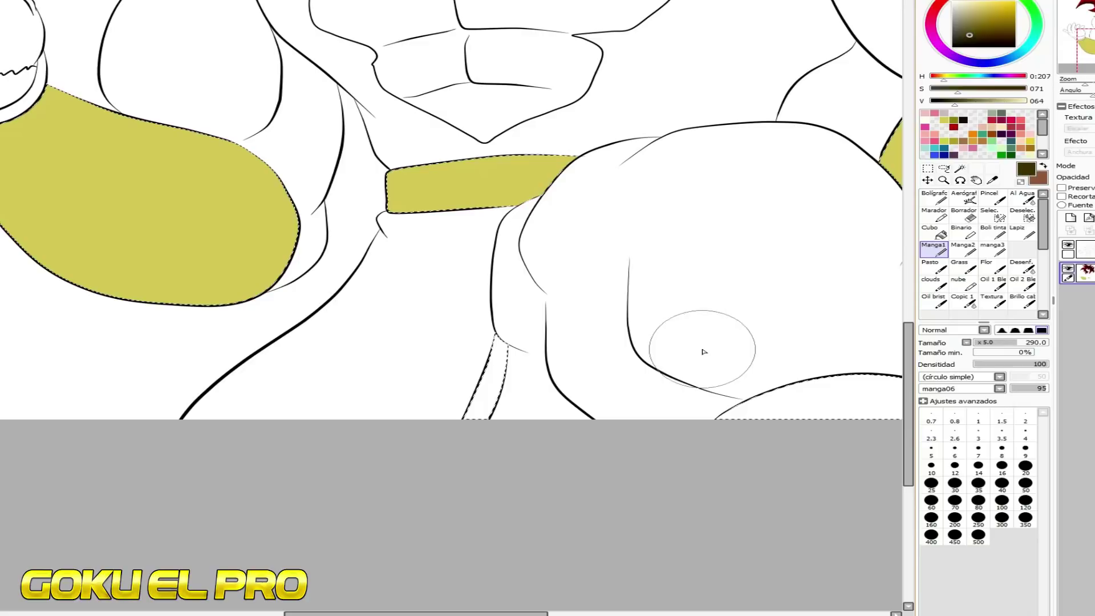
{"action": "left_click_drag", "start_coordinate": [704, 350], "coordinate": [563, 320]}
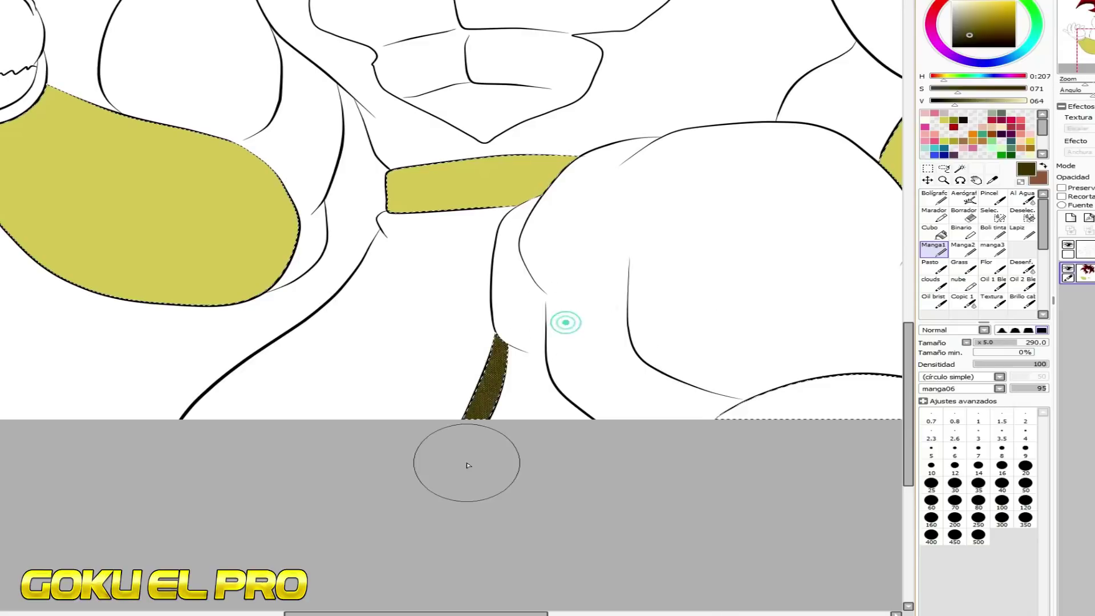
{"action": "left_click", "coordinate": [935, 231]}
{"action": "left_click", "coordinate": [838, 404]}
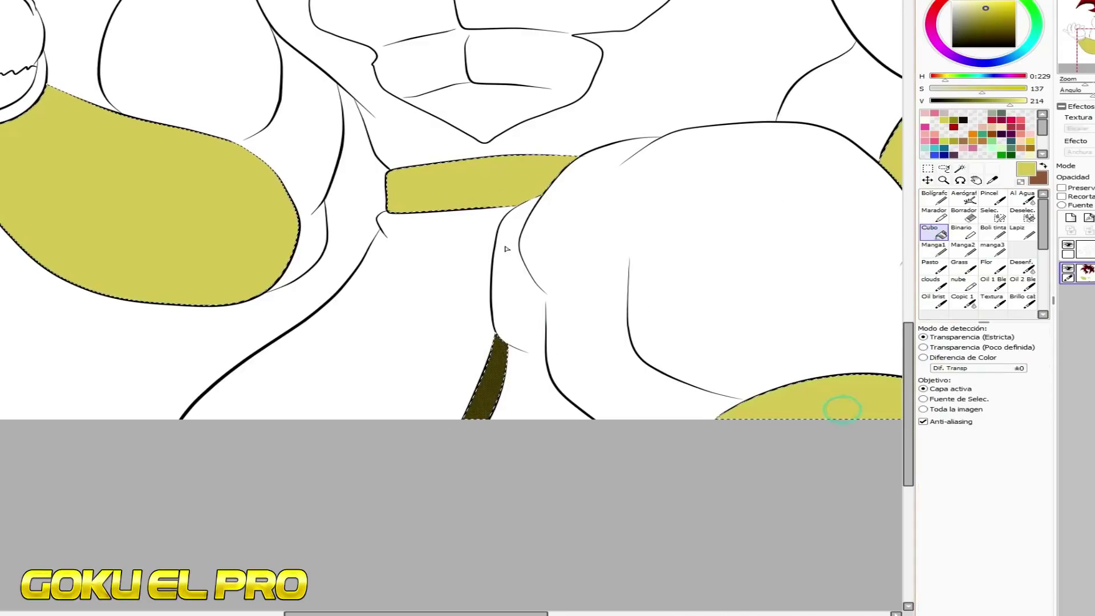
Paint size 90 muted olive shadow stripes along the raised hand's forearm and along both edges of the belt
{"action": "right_click", "coordinate": [494, 369]}
{"action": "scroll", "coordinate": [530, 277], "scroll_direction": "down", "scroll_amount": 2}
{"action": "scroll", "coordinate": [300, 200], "scroll_direction": "up", "scroll_amount": 2}
{"action": "left_click", "coordinate": [934, 197]}
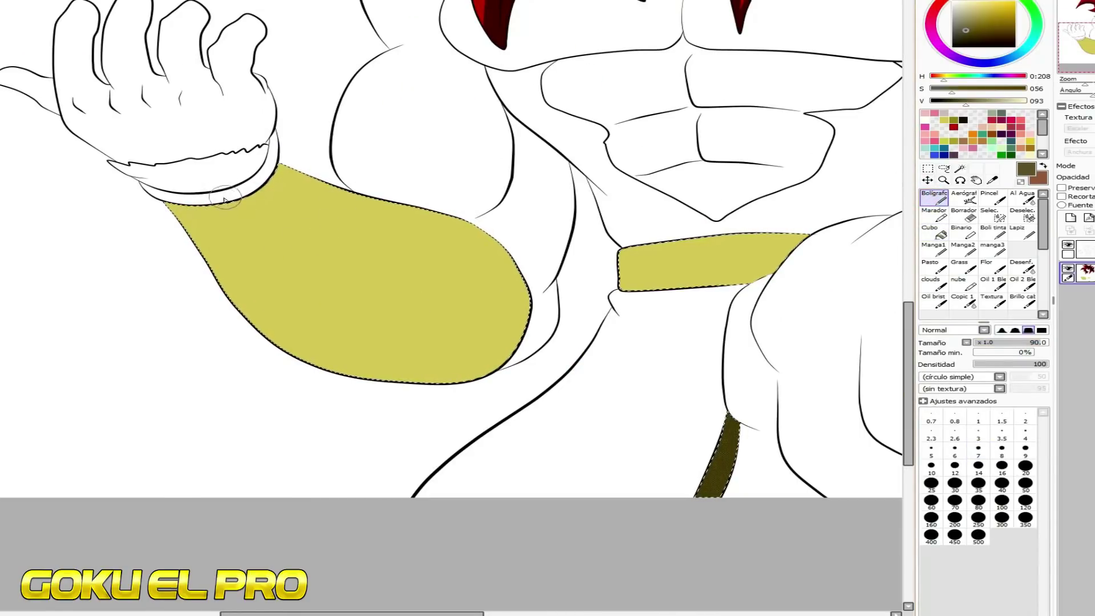
{"action": "left_click_drag", "start_coordinate": [231, 266], "coordinate": [374, 380]}
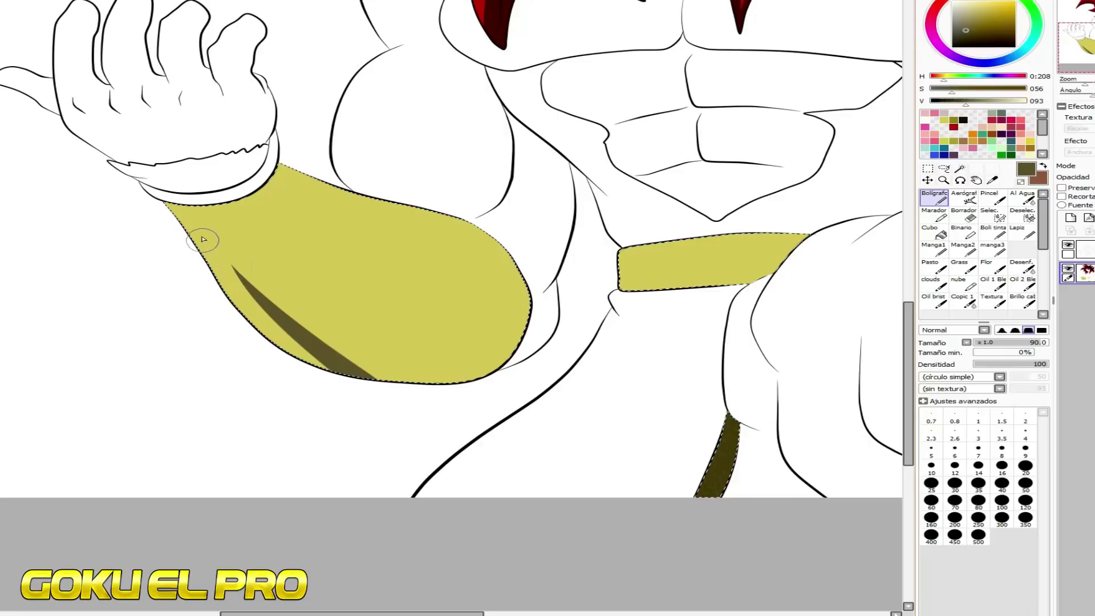
{"action": "mouse_move", "coordinate": [167, 204]}
{"action": "left_mouse_down"}
{"action": "mouse_move", "coordinate": [243, 222]}
{"action": "mouse_move", "coordinate": [476, 380]}
{"action": "left_mouse_up"}
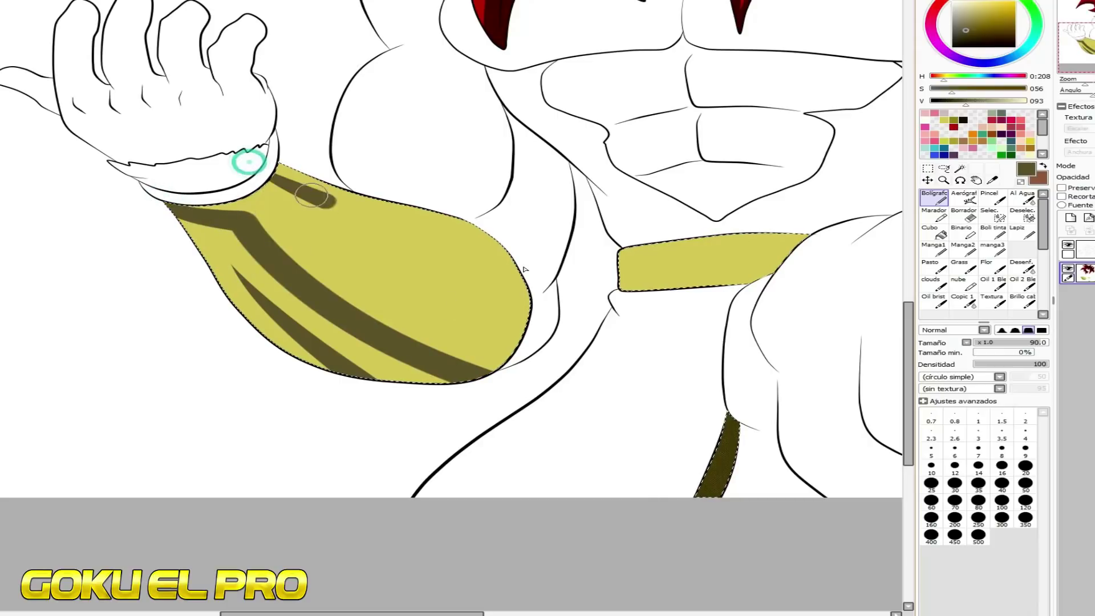
{"action": "left_click_drag", "start_coordinate": [247, 166], "coordinate": [531, 294]}
{"action": "left_click_drag", "start_coordinate": [639, 248], "coordinate": [796, 240]}
{"action": "left_click_drag", "start_coordinate": [618, 290], "coordinate": [776, 273]}
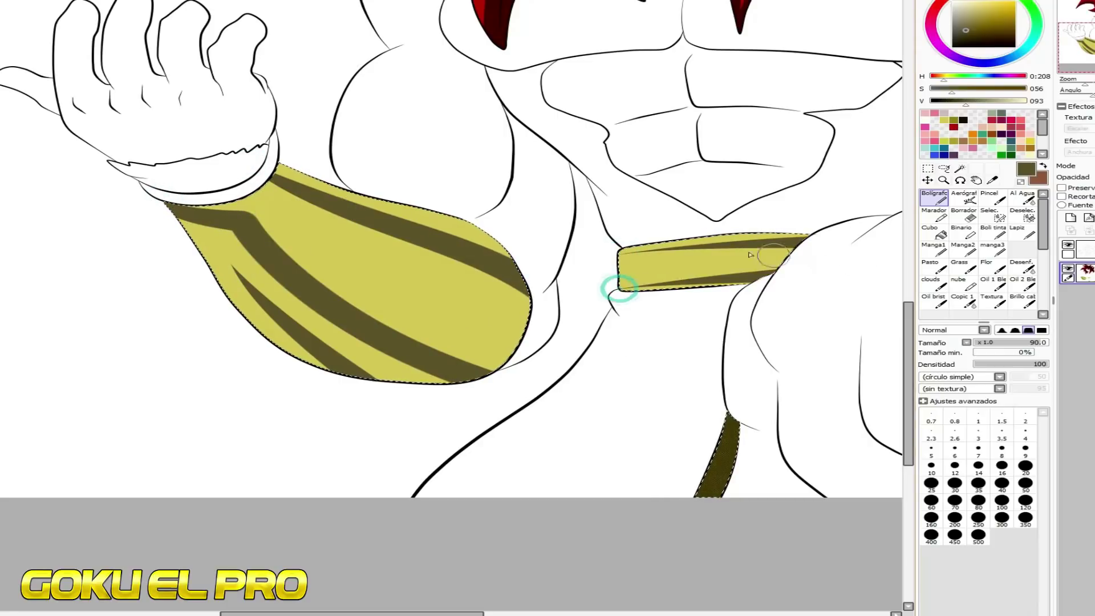
Outline olive shadow shapes on the belt's end, the curved area below the knee and the forearm behind the knee
{"action": "left_click_drag", "start_coordinate": [448, 614], "coordinate": [593, 615]}
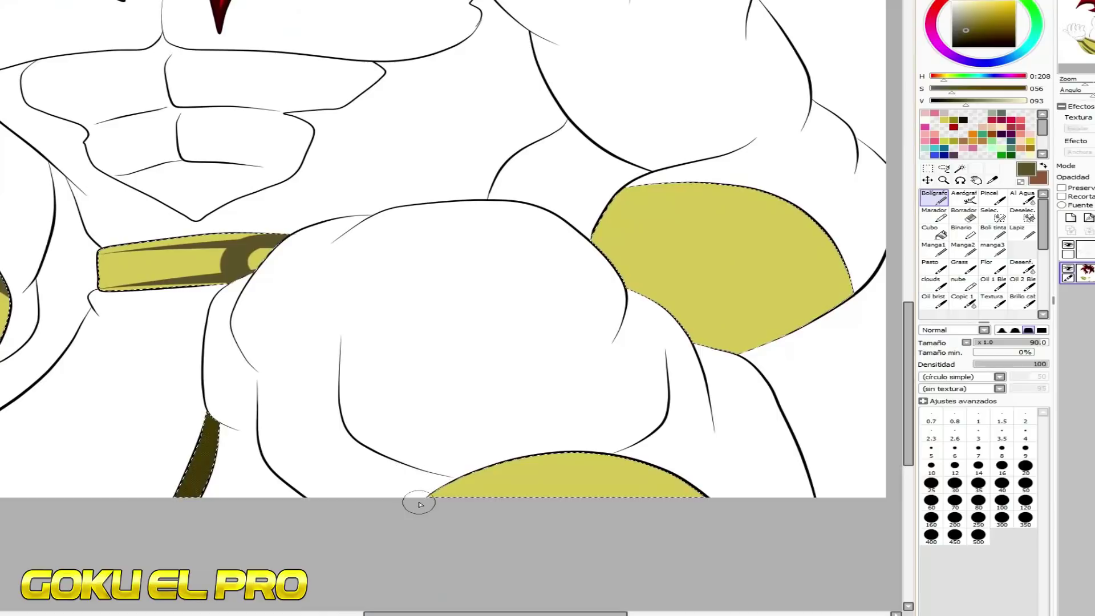
{"action": "left_click_drag", "start_coordinate": [418, 504], "coordinate": [542, 533]}
{"action": "left_click_drag", "start_coordinate": [660, 337], "coordinate": [791, 193]}
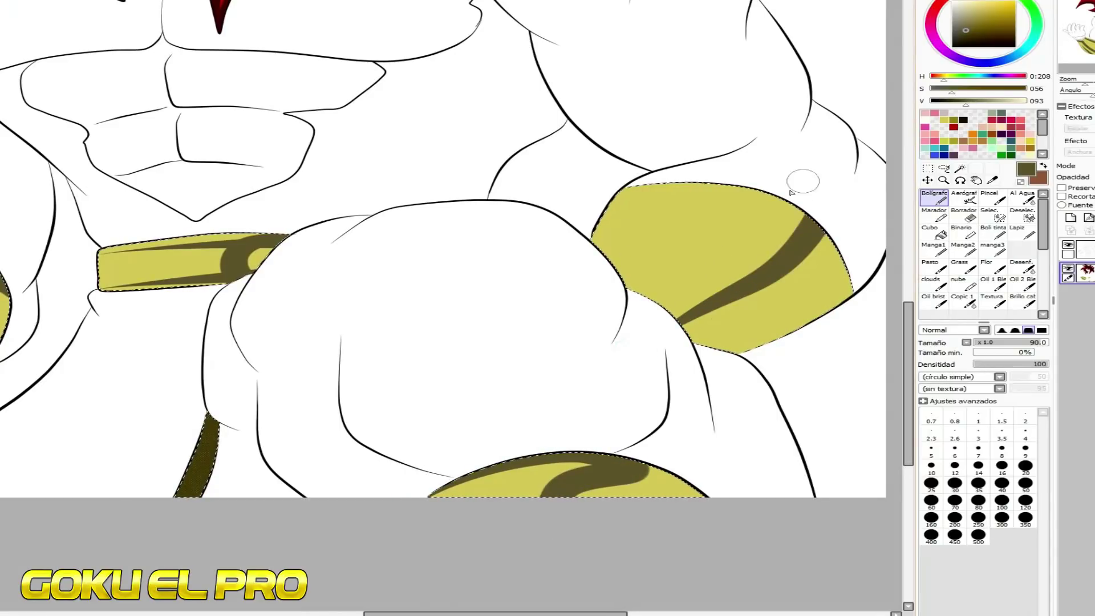
{"action": "key", "text": "ctrl+z"}
{"action": "mouse_move", "coordinate": [686, 197]}
{"action": "left_mouse_down"}
{"action": "mouse_move", "coordinate": [836, 304]}
{"action": "mouse_move", "coordinate": [842, 293]}
{"action": "mouse_move", "coordinate": [700, 201]}
{"action": "mouse_move", "coordinate": [837, 302]}
{"action": "left_mouse_up"}
{"action": "key", "text": "ctrl+z"}
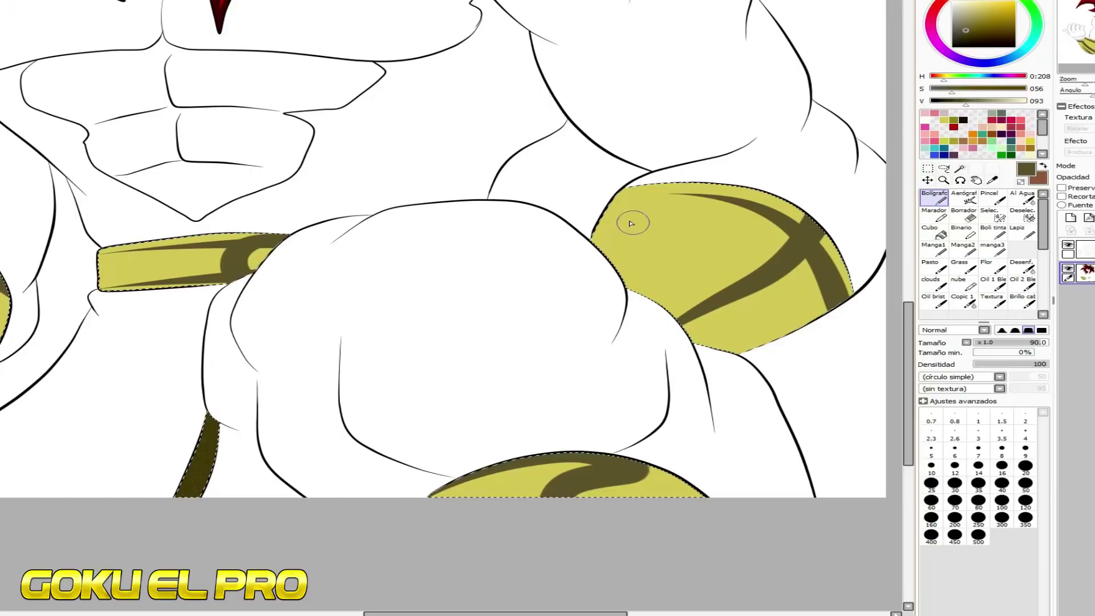
Fill the outlined shadow areas of both forearms and the curved area below the knee with muted olive
{"action": "left_click", "coordinate": [934, 231]}
{"action": "left_click", "coordinate": [831, 250]}
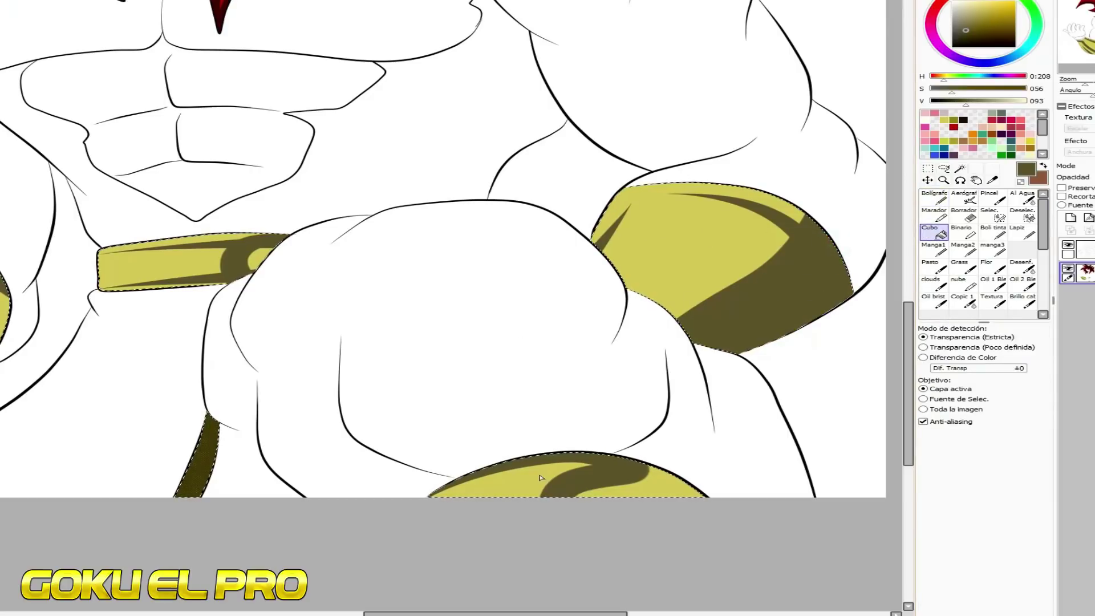
{"action": "left_click", "coordinate": [636, 490]}
{"action": "scroll", "coordinate": [636, 491], "scroll_direction": "left", "scroll_amount": 8}
{"action": "left_click", "coordinate": [356, 265]}
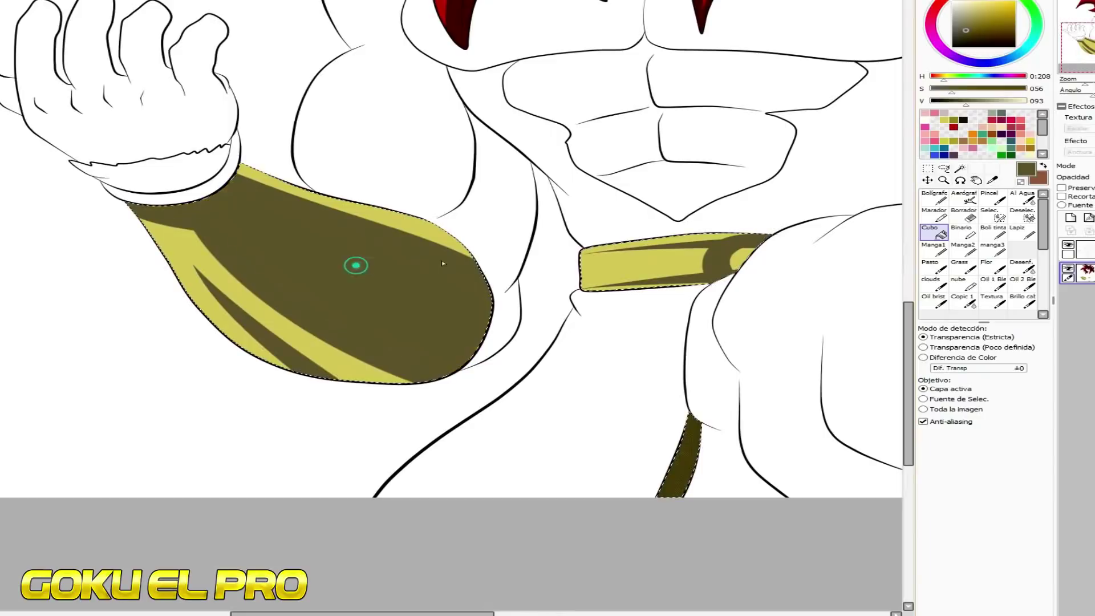
Paint tapered near-black shadow accents along both sides of the raised hand's forearm and on the belt's shaded end
{"action": "left_click", "coordinate": [934, 197]}
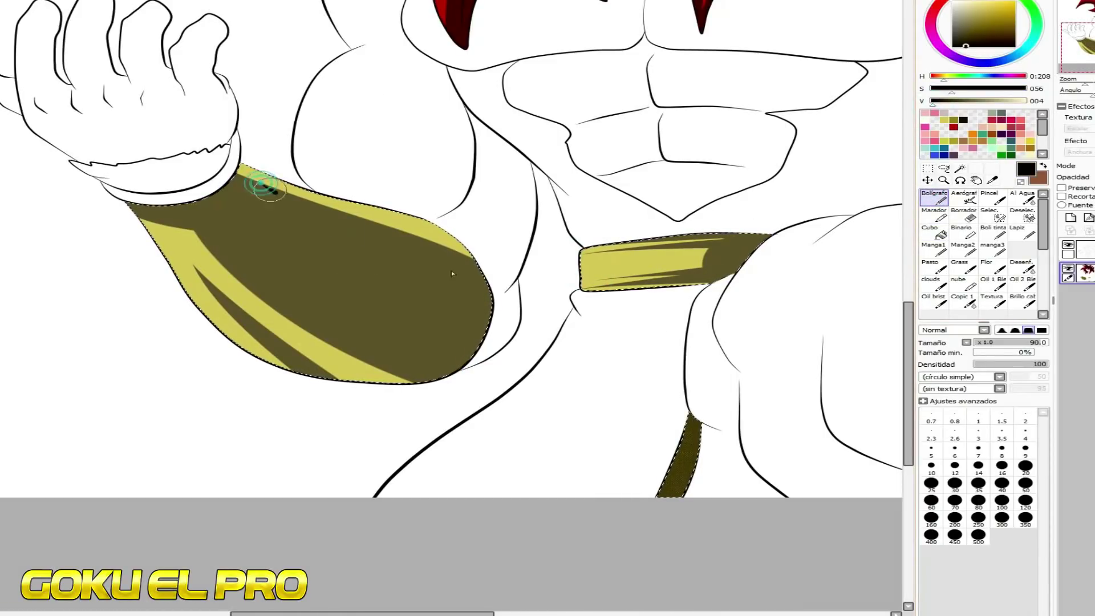
{"action": "left_click_drag", "start_coordinate": [265, 187], "coordinate": [482, 276]}
{"action": "mouse_move", "coordinate": [210, 254]}
{"action": "left_mouse_down"}
{"action": "mouse_move", "coordinate": [243, 293]}
{"action": "mouse_move", "coordinate": [467, 393]}
{"action": "left_mouse_up"}
{"action": "key", "text": "ctrl+z"}
{"action": "left_click_drag", "start_coordinate": [210, 254], "coordinate": [460, 378]}
{"action": "key", "text": "ctrl+z"}
{"action": "key", "text": "ctrl+y"}
{"action": "key", "text": "ctrl+z"}
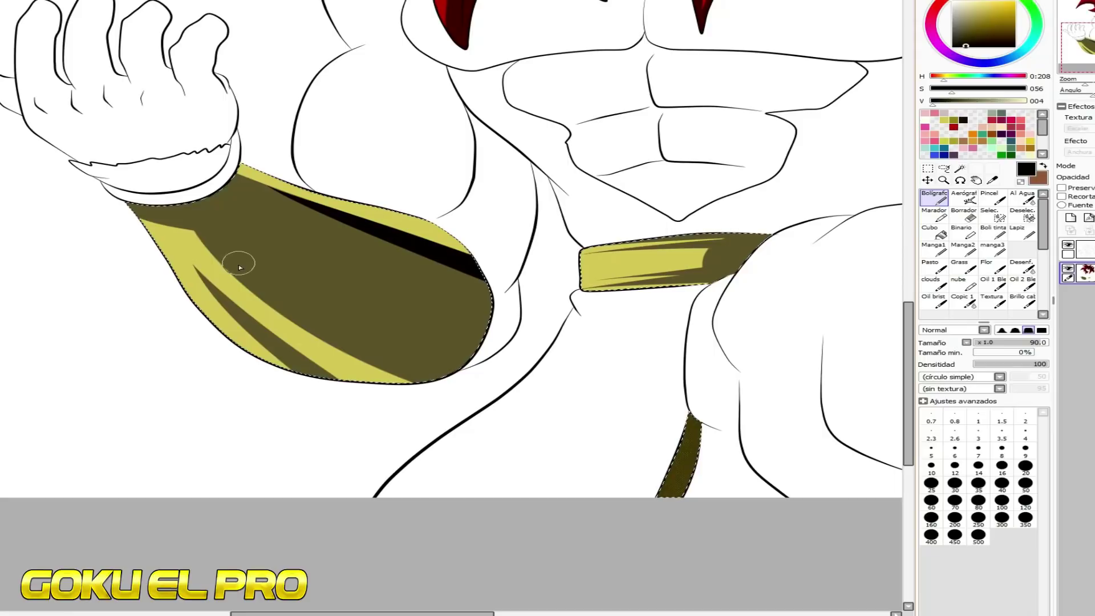
{"action": "left_click_drag", "start_coordinate": [211, 249], "coordinate": [584, 446]}
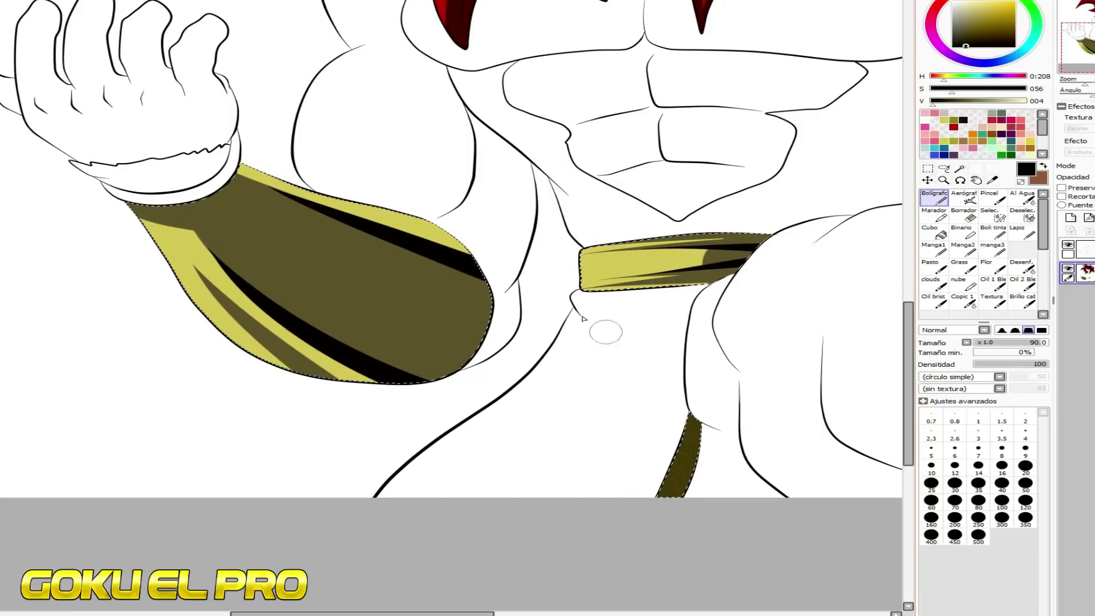
Add near-black shadow accents to the forearm behind the knee and the curved area below the knee
{"action": "left_click_drag", "start_coordinate": [418, 614], "coordinate": [619, 614]}
{"action": "left_click_drag", "start_coordinate": [547, 236], "coordinate": [360, 356]}
{"action": "key", "text": "ctrl+z"}
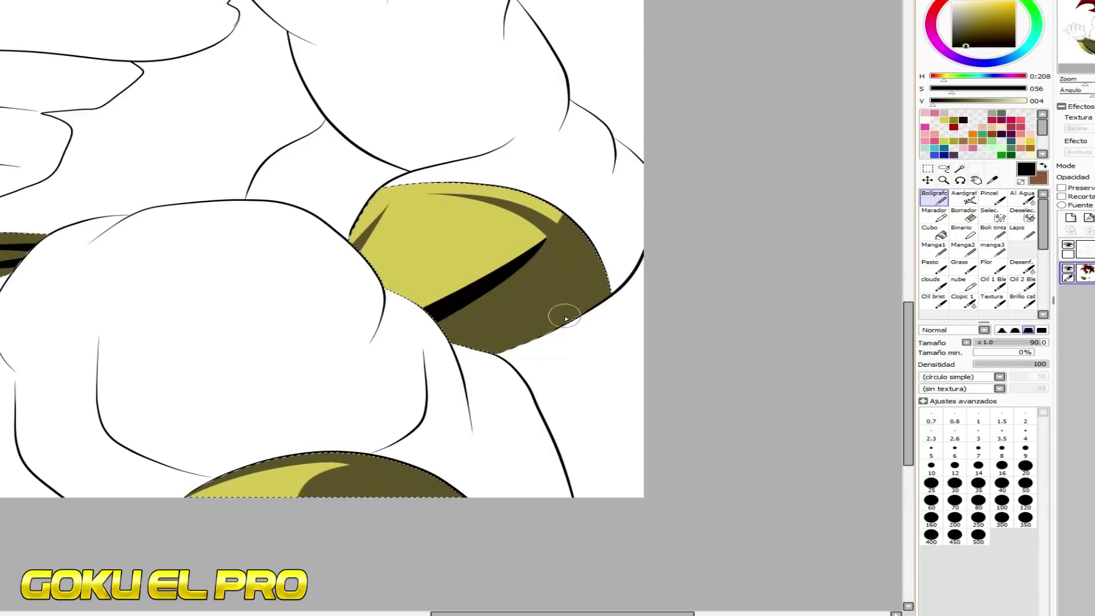
{"action": "left_click_drag", "start_coordinate": [640, 262], "coordinate": [485, 359]}
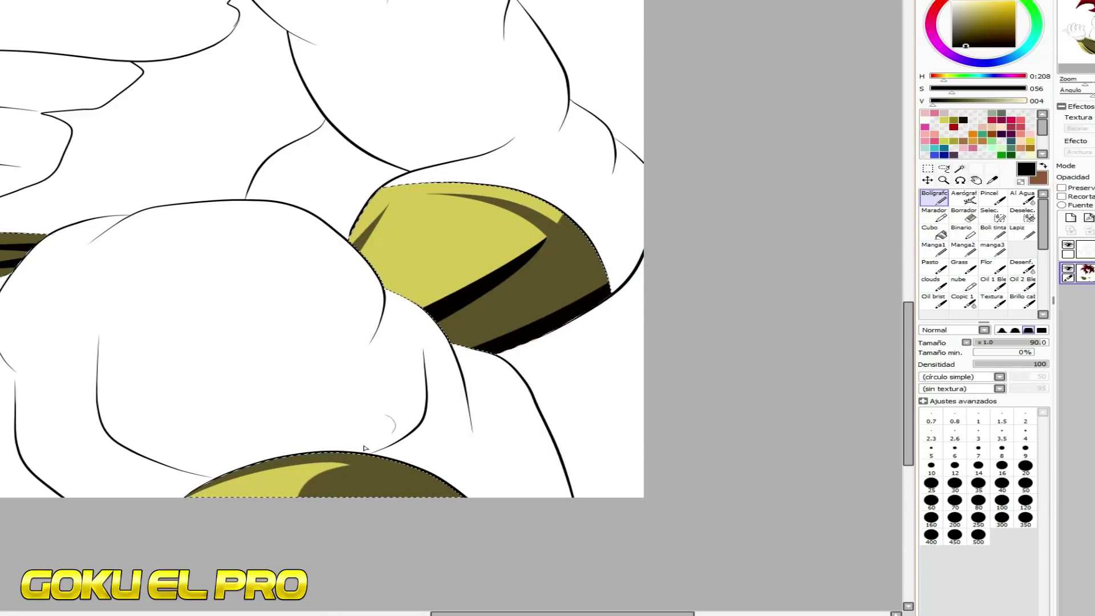
{"action": "left_click_drag", "start_coordinate": [359, 462], "coordinate": [440, 496]}
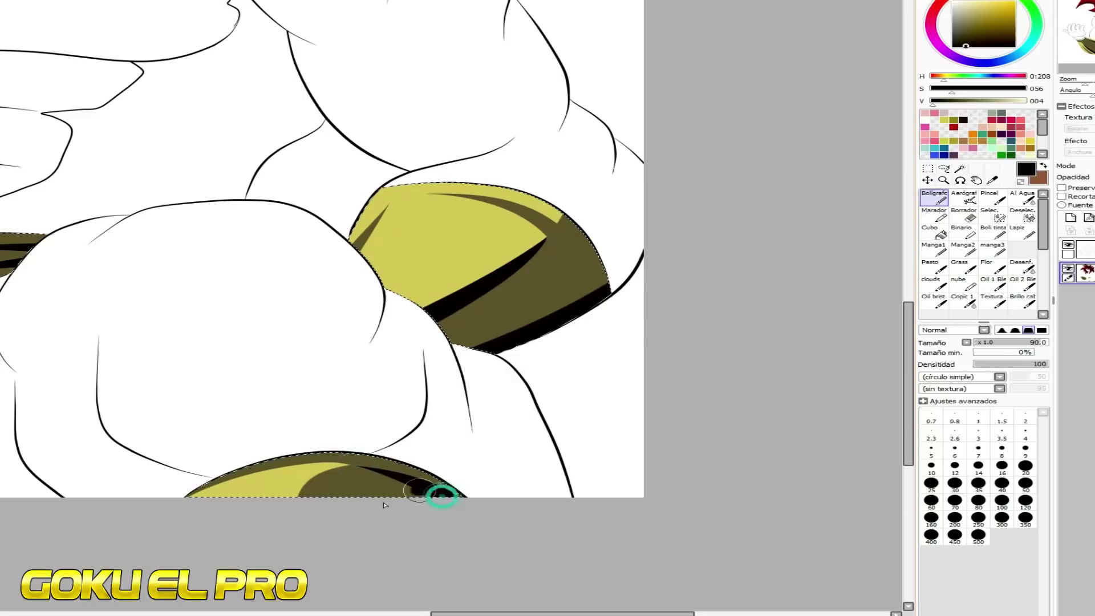
Paint white highlights on the forearm behind the knee, along the raised hand's forearm edges and on the belt's front end
{"action": "left_click", "coordinate": [508, 151], "text": "alt"}
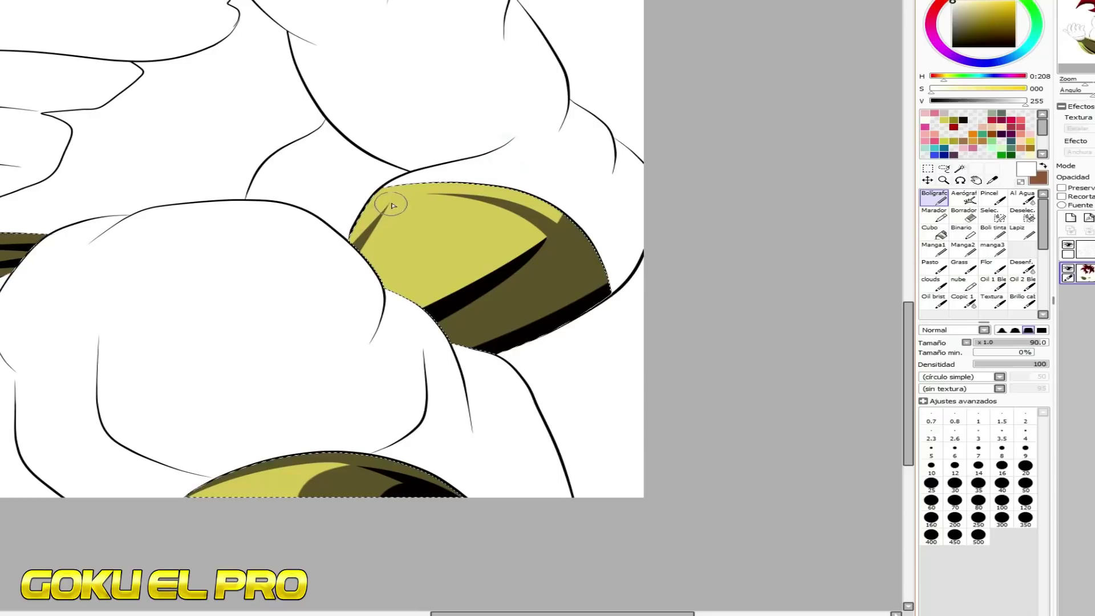
{"action": "left_click_drag", "start_coordinate": [527, 248], "coordinate": [418, 300]}
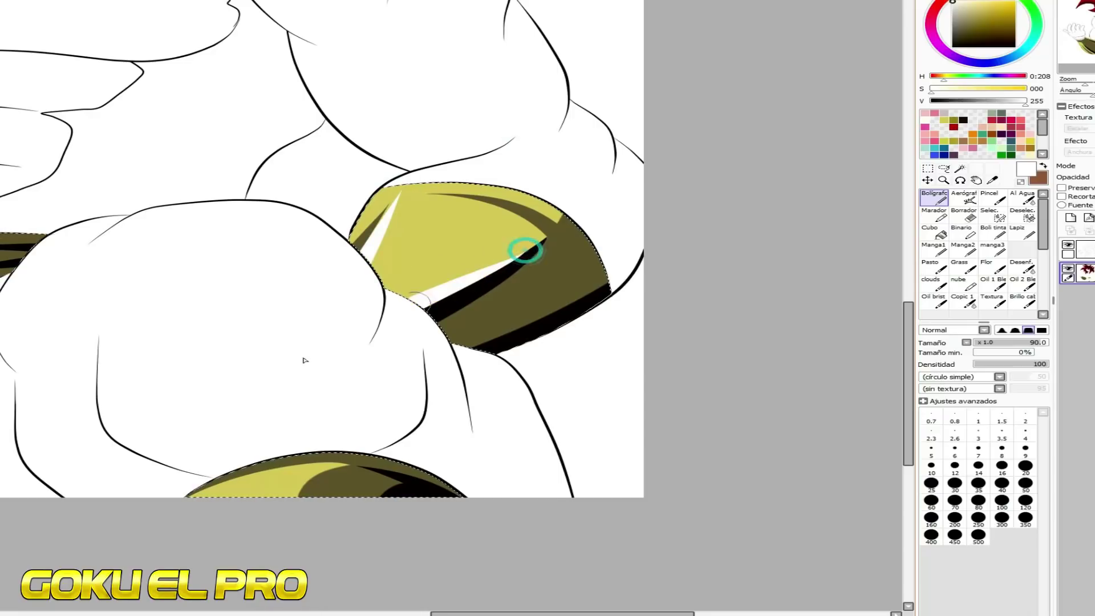
{"action": "left_click_drag", "start_coordinate": [503, 612], "coordinate": [325, 611]}
{"action": "left_click_drag", "start_coordinate": [147, 155], "coordinate": [423, 250]}
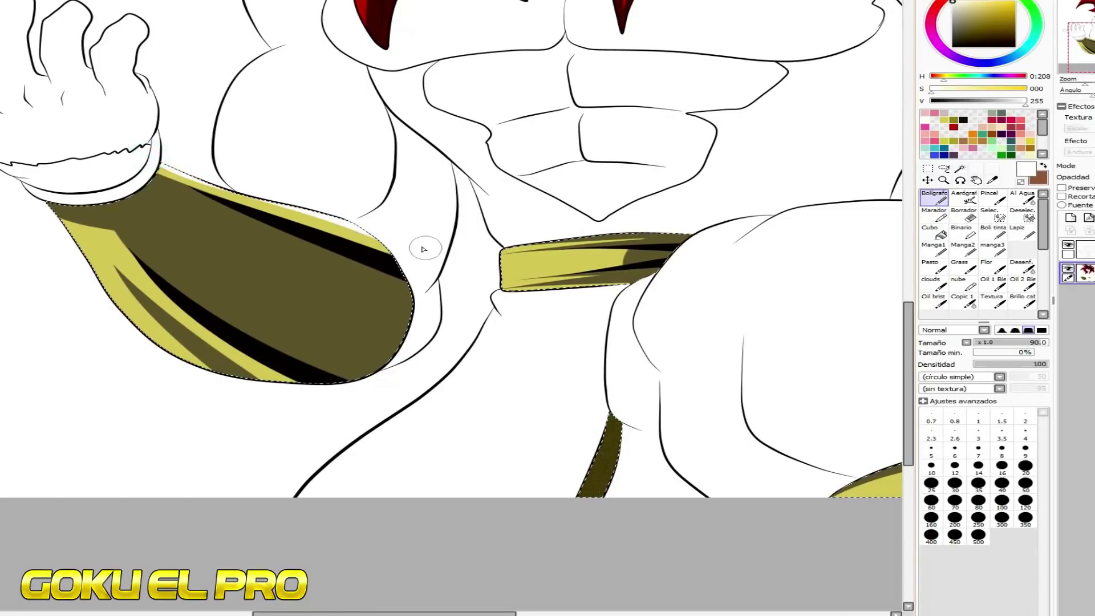
{"action": "left_click_drag", "start_coordinate": [63, 227], "coordinate": [185, 362]}
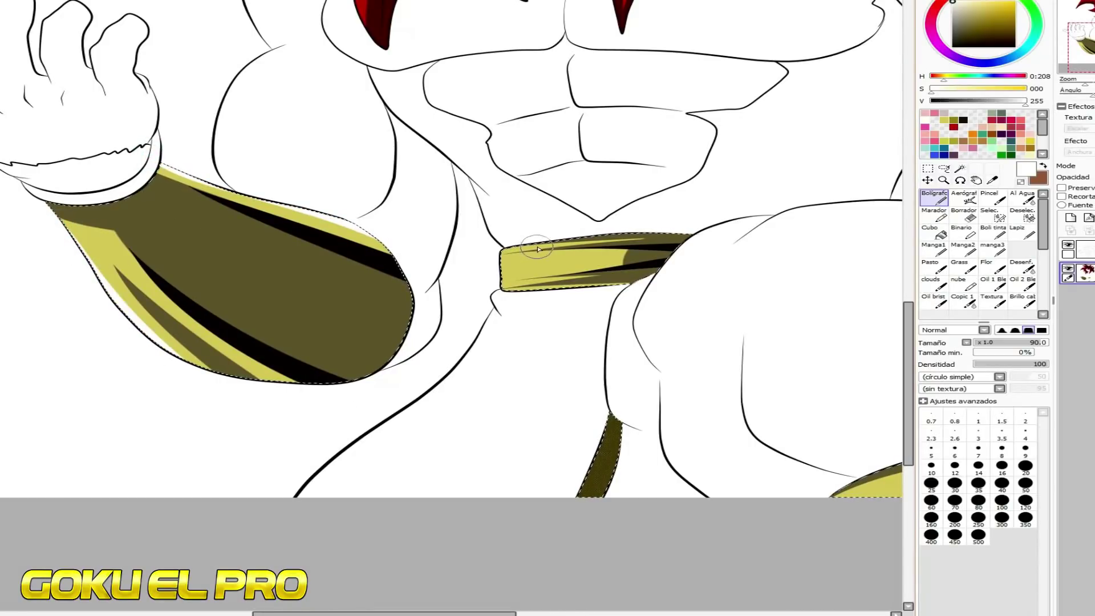
{"action": "left_click_drag", "start_coordinate": [509, 241], "coordinate": [514, 322]}
{"action": "left_click_drag", "start_coordinate": [549, 278], "coordinate": [491, 277]}
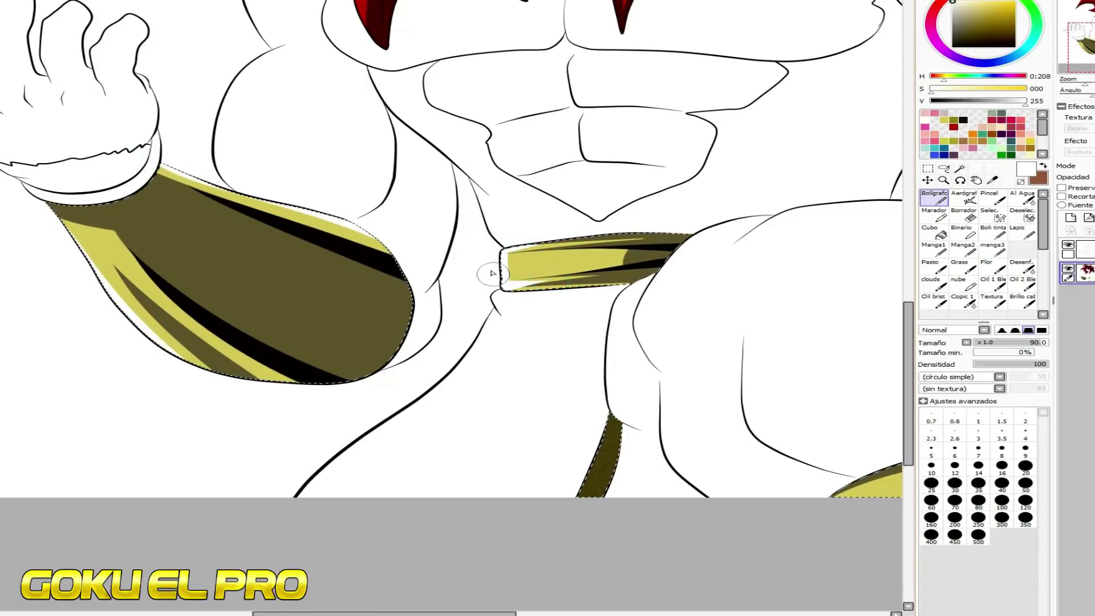
Sample the belt's yellow and paint a light stripe along the narrow olive strip beside the bent leg
{"action": "scroll", "coordinate": [491, 245], "scroll_direction": "down", "scroll_amount": 5}
{"action": "scroll", "coordinate": [543, 242], "scroll_direction": "up", "scroll_amount": 5}
{"action": "right_click", "coordinate": [314, 121]}
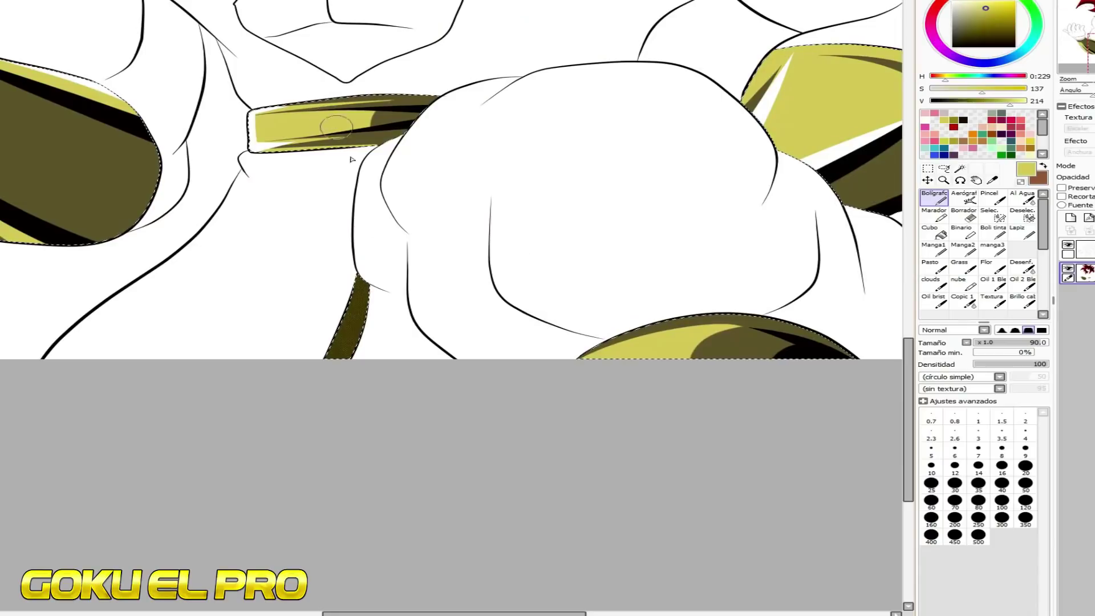
{"action": "scroll", "coordinate": [361, 327], "scroll_direction": "up", "scroll_amount": 1}
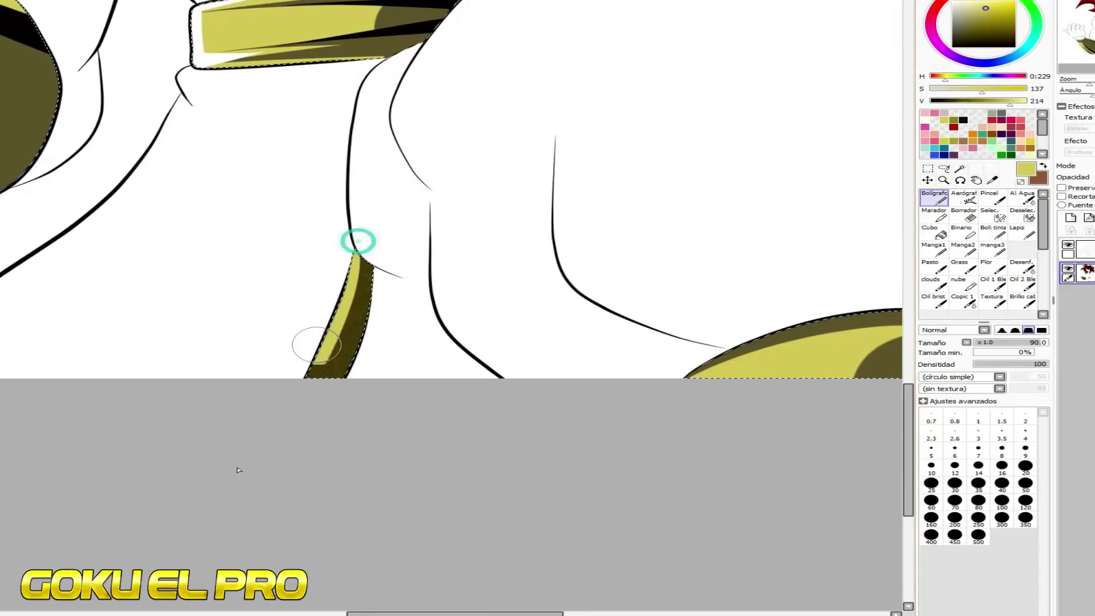
{"action": "scroll", "coordinate": [245, 423], "scroll_direction": "down", "scroll_amount": 1}
{"action": "scroll", "coordinate": [247, 425], "scroll_direction": "down", "scroll_amount": 2}
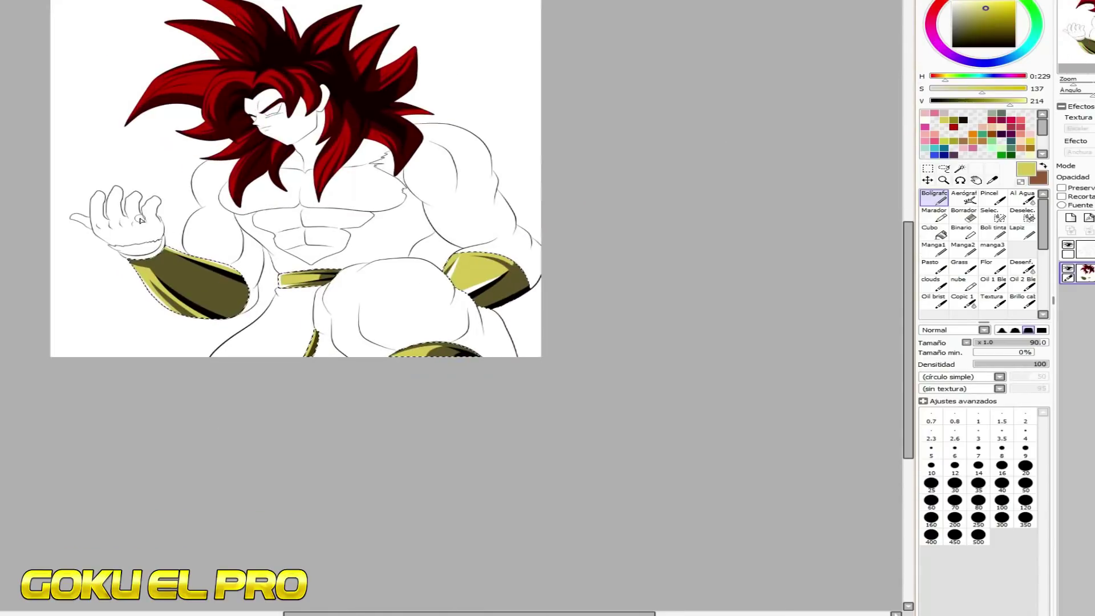
Clear the selection and select the wristband of the raised hand on the line art layer with the Magic Wand
{"action": "scroll", "coordinate": [130, 245], "scroll_direction": "up", "scroll_amount": 6}
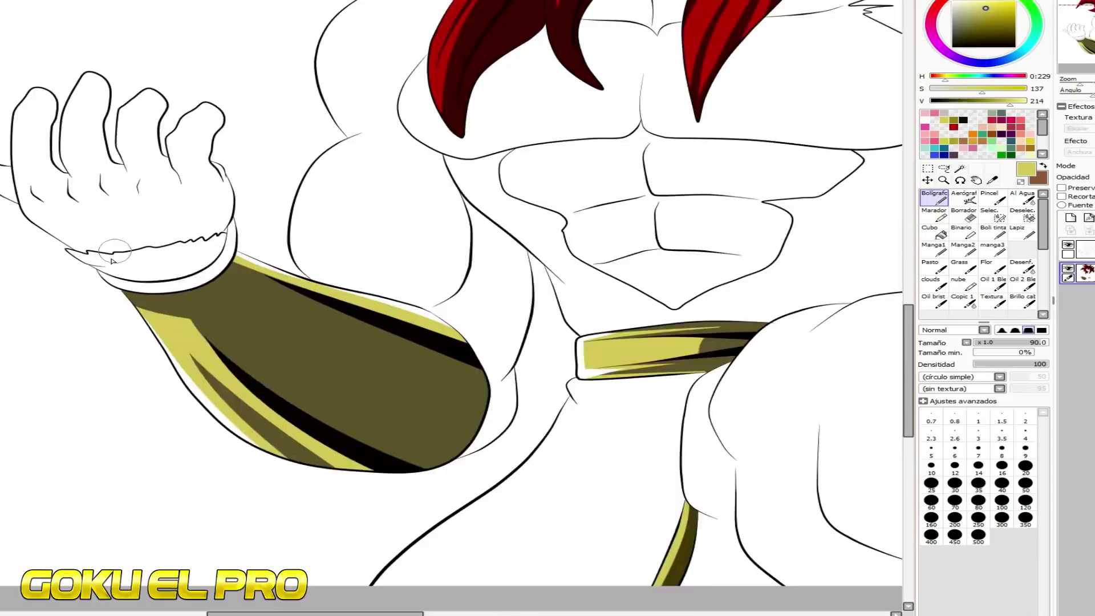
{"action": "left_click", "coordinate": [1078, 251]}
{"action": "left_click", "coordinate": [960, 168]}
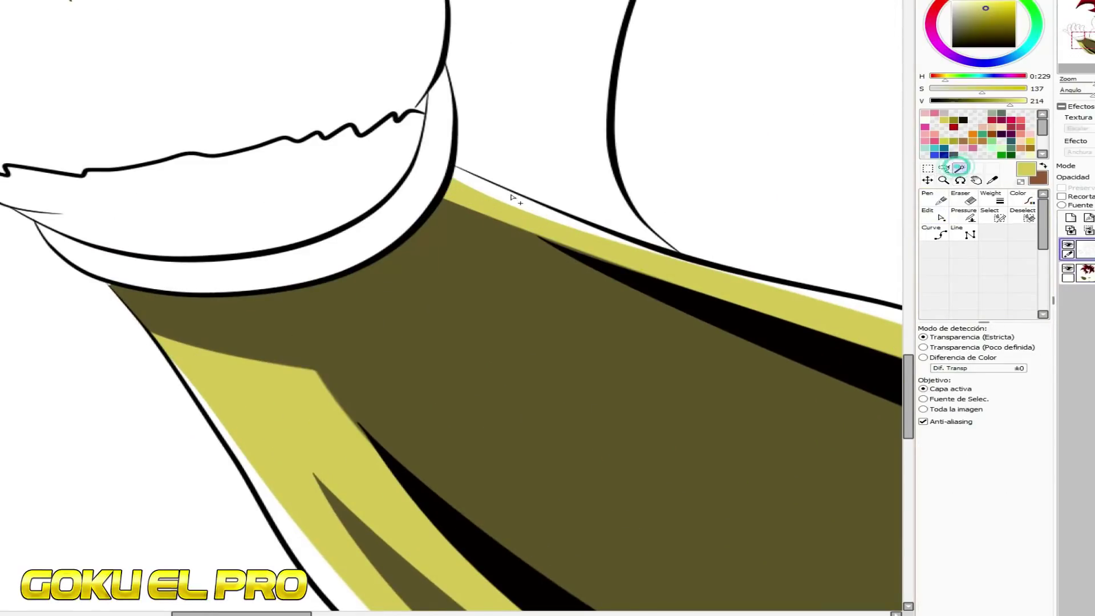
{"action": "left_click", "coordinate": [423, 204]}
{"action": "scroll", "coordinate": [28, 203], "scroll_direction": "up", "scroll_amount": 3}
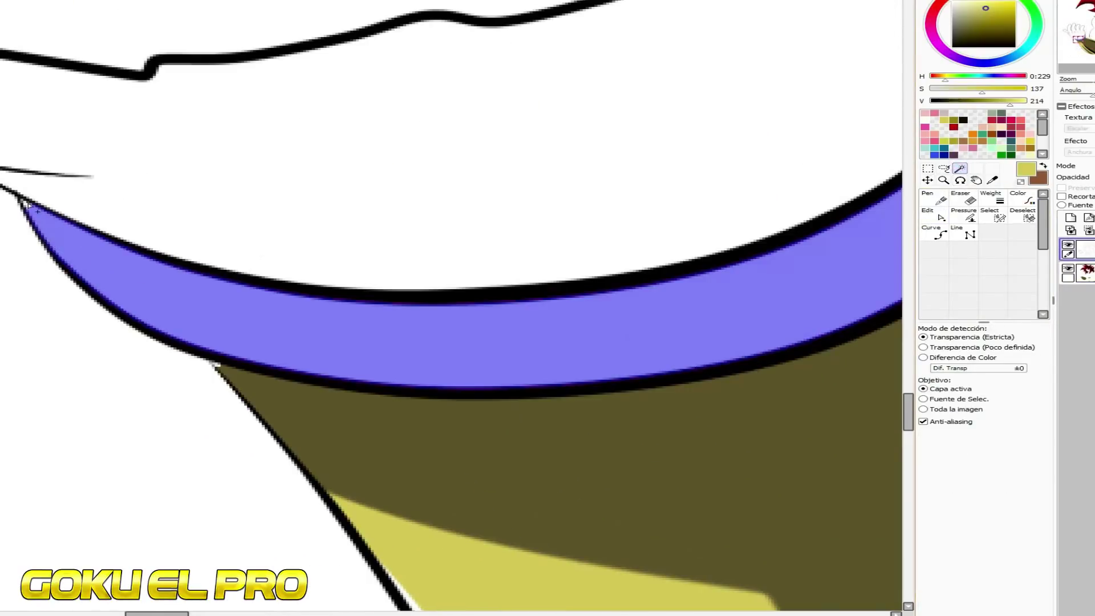
Adjust the line pressure at the wristband's pointed end and where its edge meets the forearm outline
{"action": "left_click", "coordinate": [964, 216]}
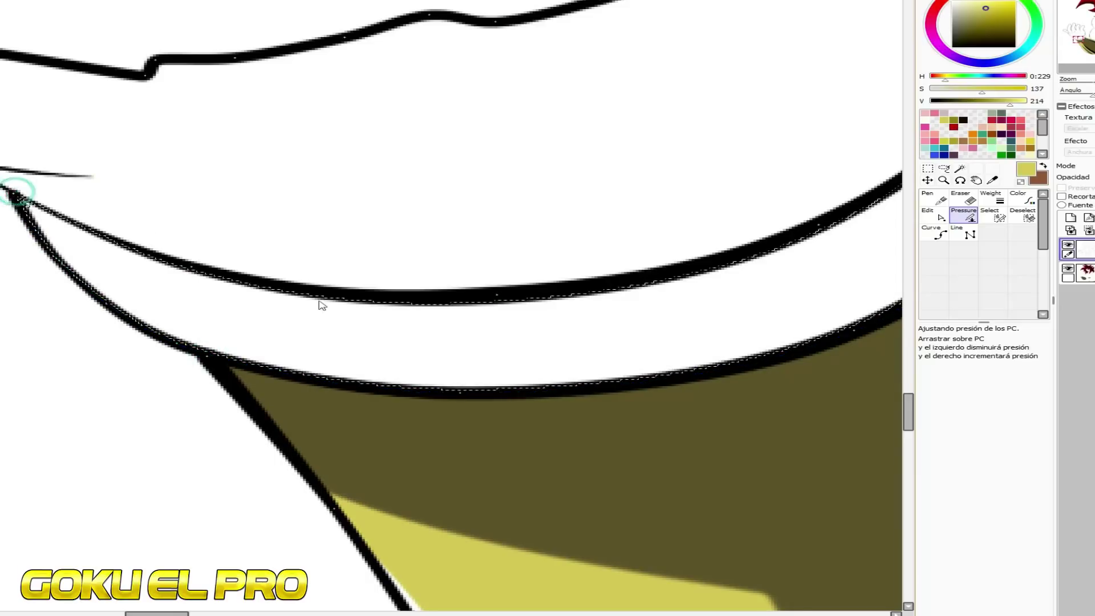
{"action": "scroll", "coordinate": [158, 240], "scroll_direction": "down", "scroll_amount": 2}
{"action": "left_click_drag", "start_coordinate": [158, 232], "coordinate": [251, 250]}
{"action": "scroll", "coordinate": [317, 314], "scroll_direction": "down", "scroll_amount": 1}
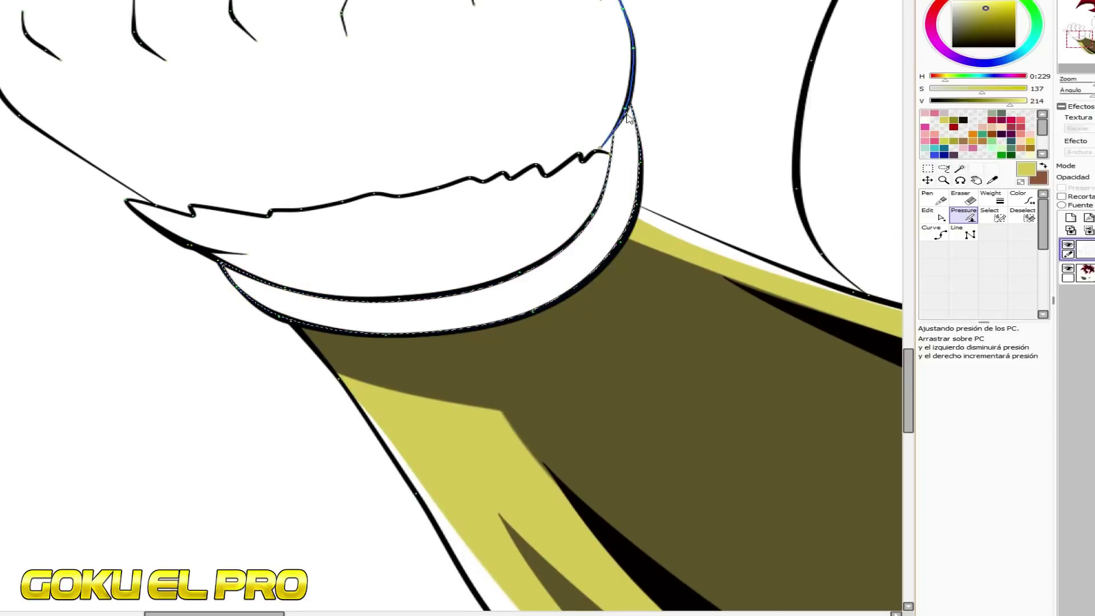
Fill the selected wristband with yellow on the colour layer using the Bucket
{"action": "left_click", "coordinate": [1080, 273]}
{"action": "left_click", "coordinate": [933, 232]}
{"action": "left_click", "coordinate": [467, 313]}
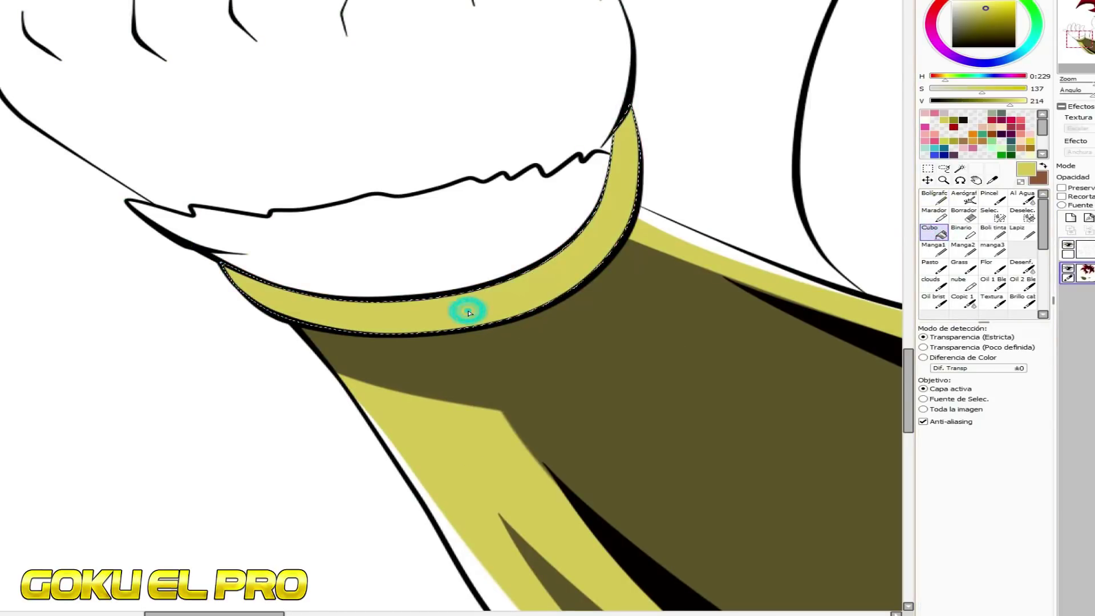
Shade the raised hand's wristband with the forearm's sampled olive and a white highlight along its upper end using the pen, and clear the selection
{"action": "key", "text": "alt"}
{"action": "left_click", "coordinate": [535, 328], "text": "alt"}
{"action": "key", "text": "n"}
{"action": "left_click_drag", "start_coordinate": [318, 279], "coordinate": [557, 100]}
{"action": "left_click", "coordinate": [685, 230], "text": "alt"}
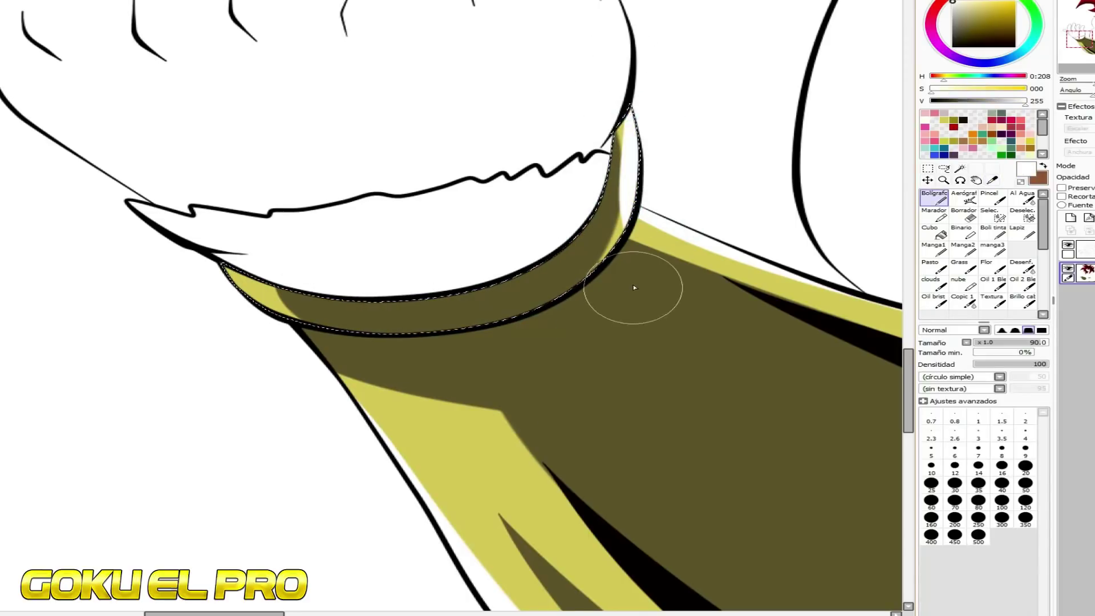
{"action": "key", "text": "ctrl+d"}
{"action": "scroll", "coordinate": [269, 201], "scroll_direction": "down", "scroll_amount": 5}
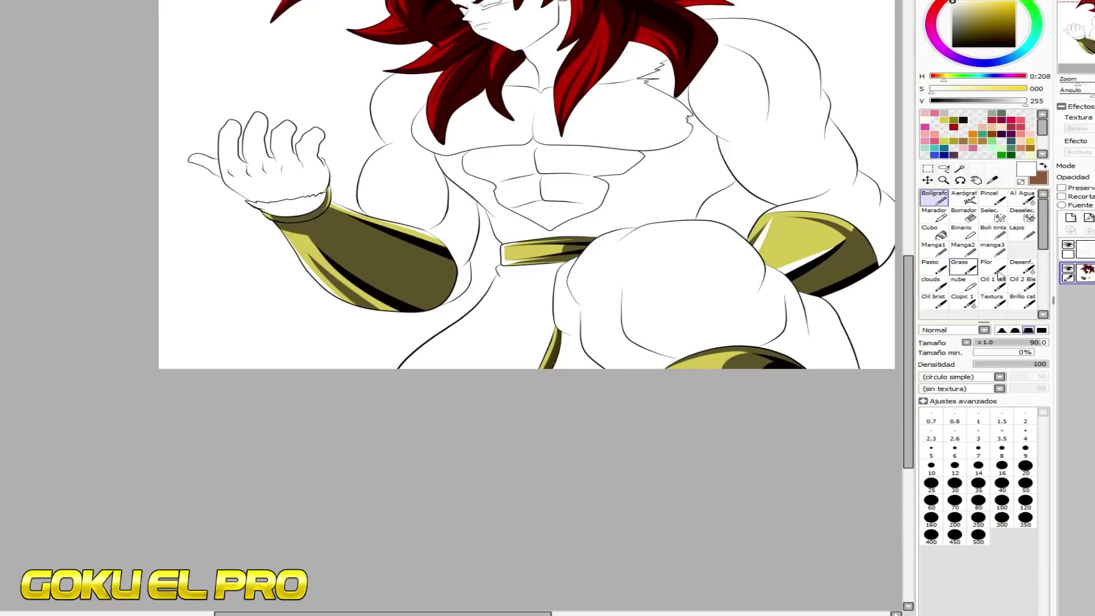
Select the trouser area below the belt on the line art layer with the Magic Wand
{"action": "left_click", "coordinate": [1079, 249]}
{"action": "scroll", "coordinate": [509, 297], "scroll_direction": "down", "scroll_amount": 1}
{"action": "scroll", "coordinate": [668, 292], "scroll_direction": "up", "scroll_amount": 2}
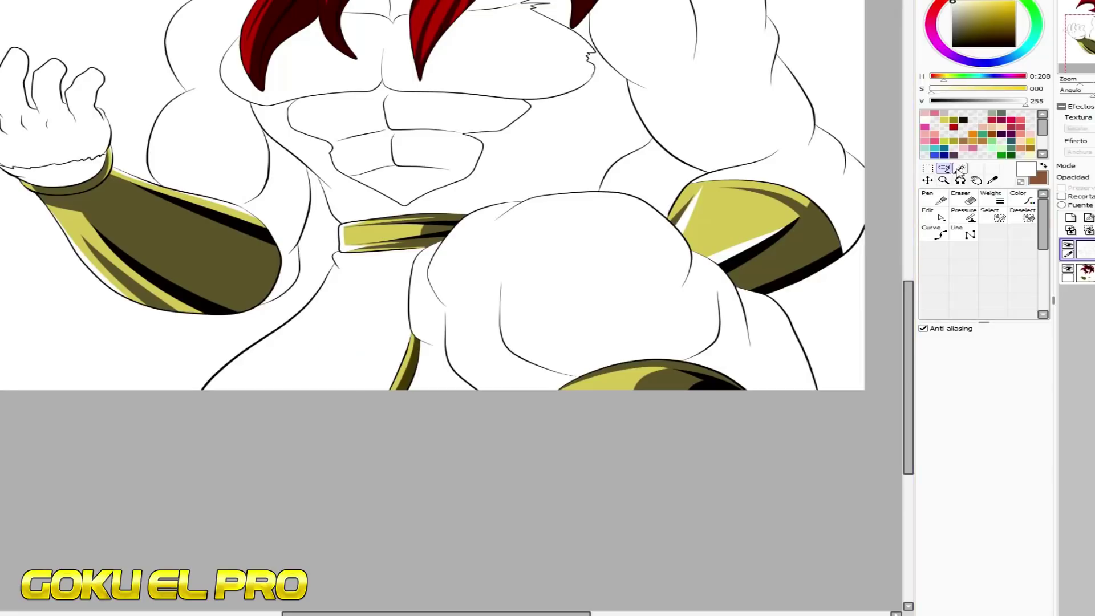
{"action": "left_click", "coordinate": [960, 169]}
{"action": "left_click", "coordinate": [325, 344]}
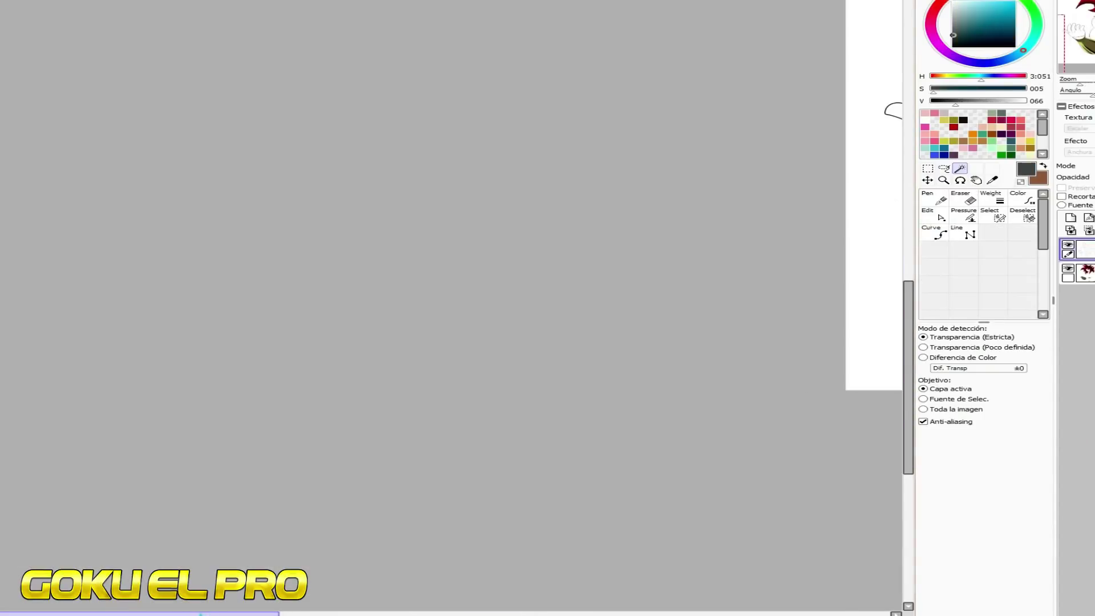
Fill the selected trouser area with dark grey (S 5, V 66) on the colour layer using the Bucket
{"action": "left_click_drag", "start_coordinate": [218, 613], "coordinate": [560, 613]}
{"action": "left_click", "coordinate": [1088, 275]}
{"action": "left_click", "coordinate": [935, 231]}
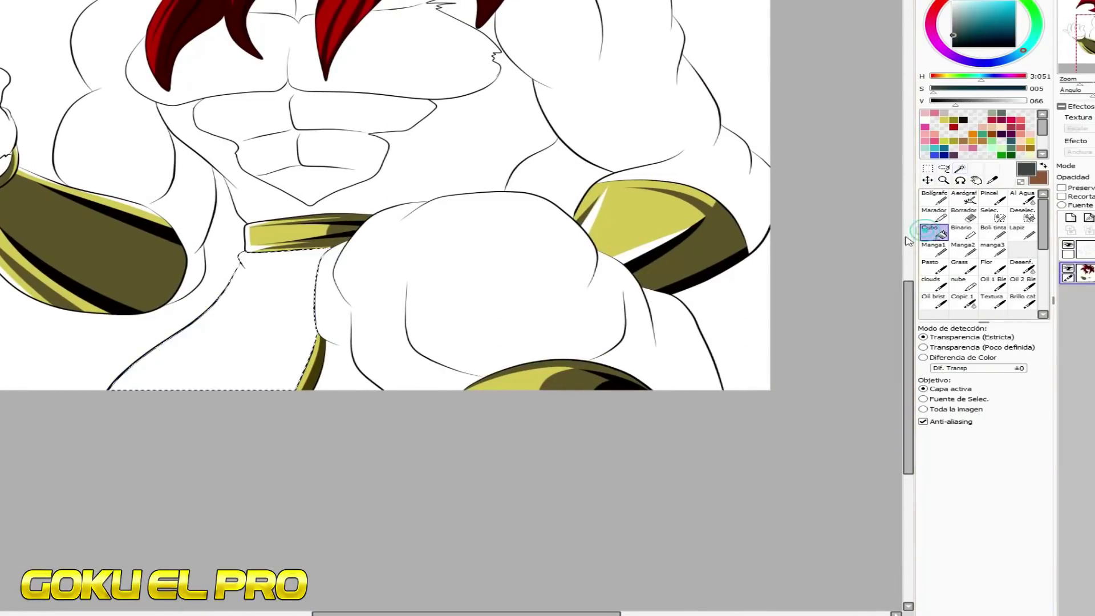
{"action": "left_click", "coordinate": [194, 325]}
Set the colour's brightness to 26 and paint a shadow under the belt and a long fold down the trousers with the pen
{"action": "scroll", "coordinate": [193, 326], "scroll_direction": "up", "scroll_amount": 3}
{"action": "left_click", "coordinate": [937, 201]}
{"action": "left_click", "coordinate": [941, 100]}
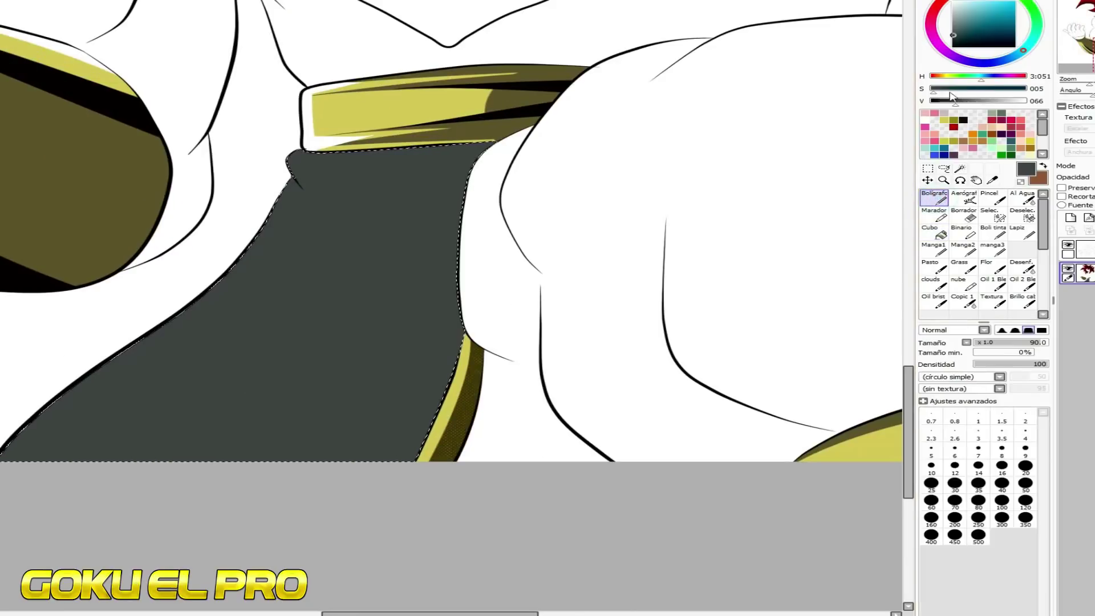
{"action": "mouse_move", "coordinate": [325, 214]}
{"action": "left_mouse_down"}
{"action": "mouse_move", "coordinate": [295, 119]}
{"action": "mouse_move", "coordinate": [324, 139]}
{"action": "mouse_move", "coordinate": [312, 140]}
{"action": "mouse_move", "coordinate": [482, 144]}
{"action": "left_mouse_up"}
{"action": "left_click_drag", "start_coordinate": [296, 207], "coordinate": [385, 404]}
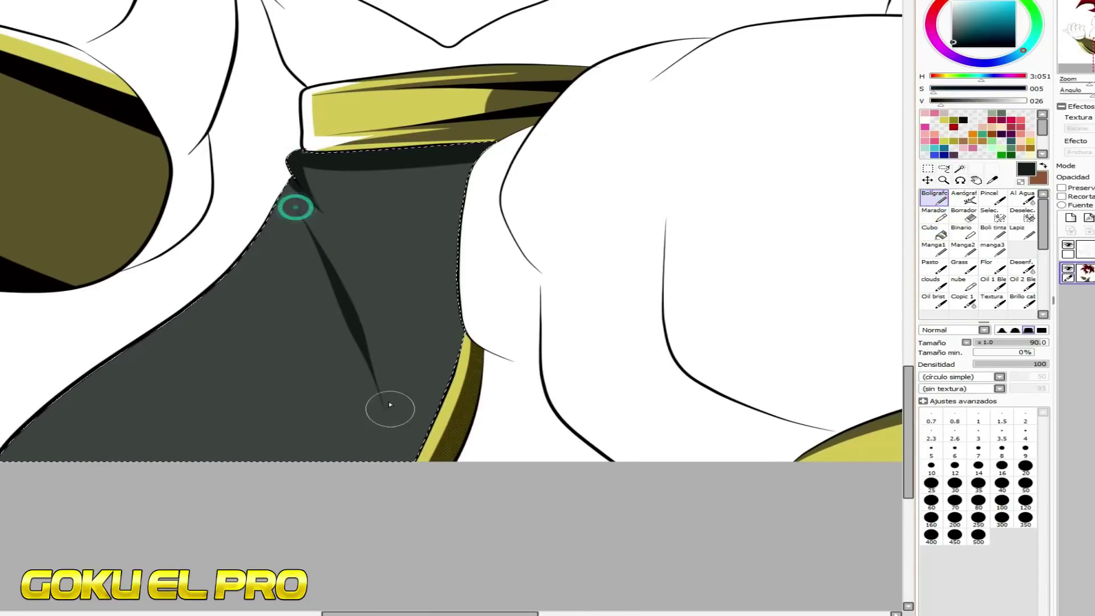
{"action": "key", "text": "ctrl+z"}
{"action": "left_click_drag", "start_coordinate": [299, 206], "coordinate": [356, 460]}
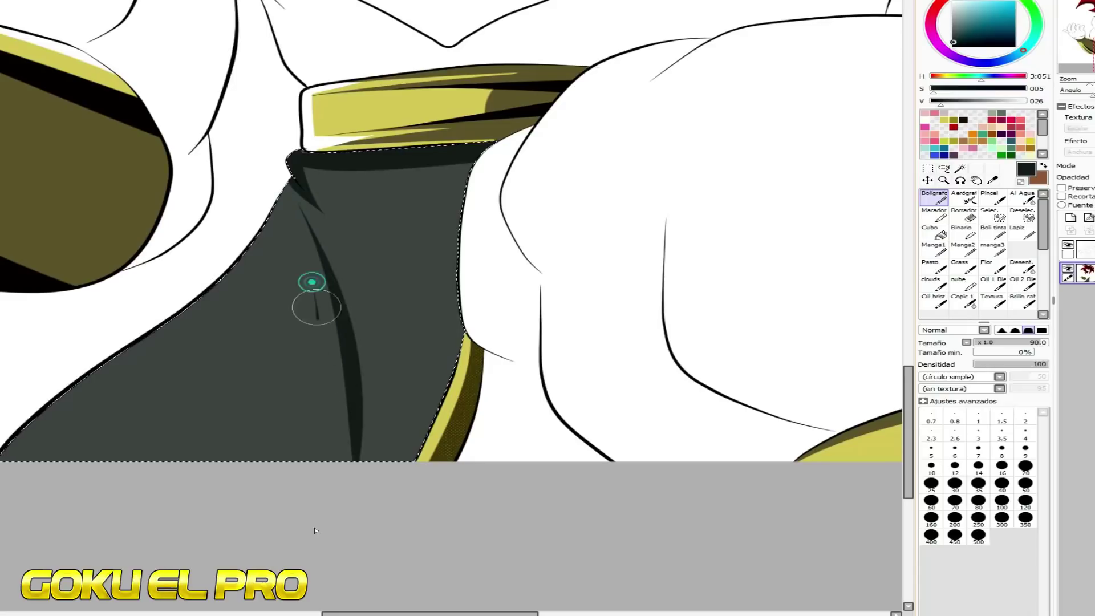
Paint more tapered near-black folds down the middle and outer edge of the trouser leg, under the belt and towards the bent leg
{"action": "left_click_drag", "start_coordinate": [313, 289], "coordinate": [299, 459]}
{"action": "left_click_drag", "start_coordinate": [273, 297], "coordinate": [20, 459]}
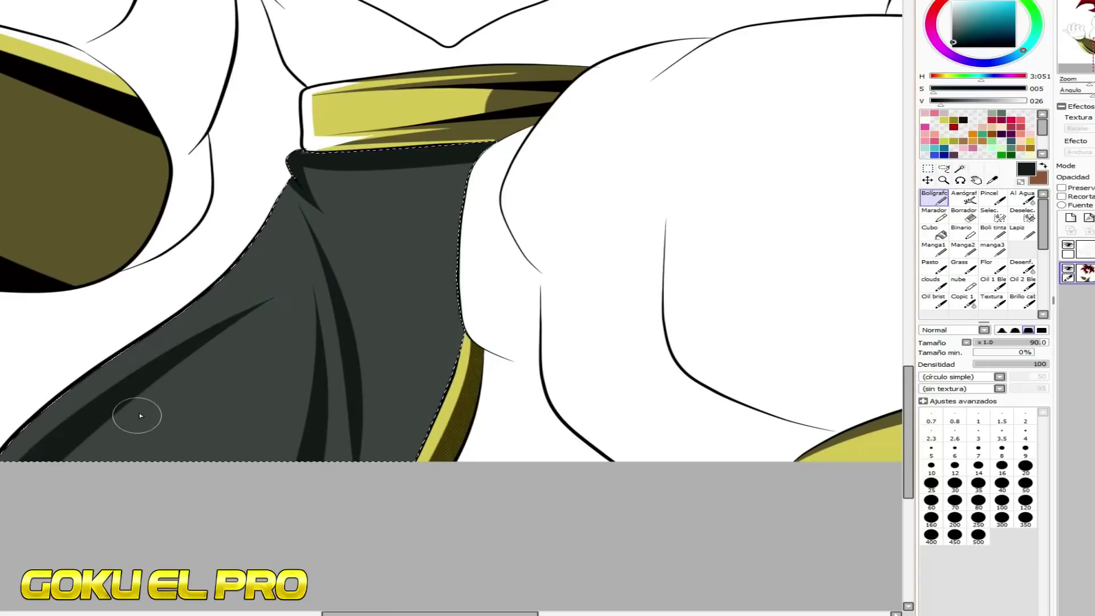
{"action": "left_click_drag", "start_coordinate": [163, 393], "coordinate": [86, 459]}
{"action": "left_click_drag", "start_coordinate": [345, 191], "coordinate": [450, 170]}
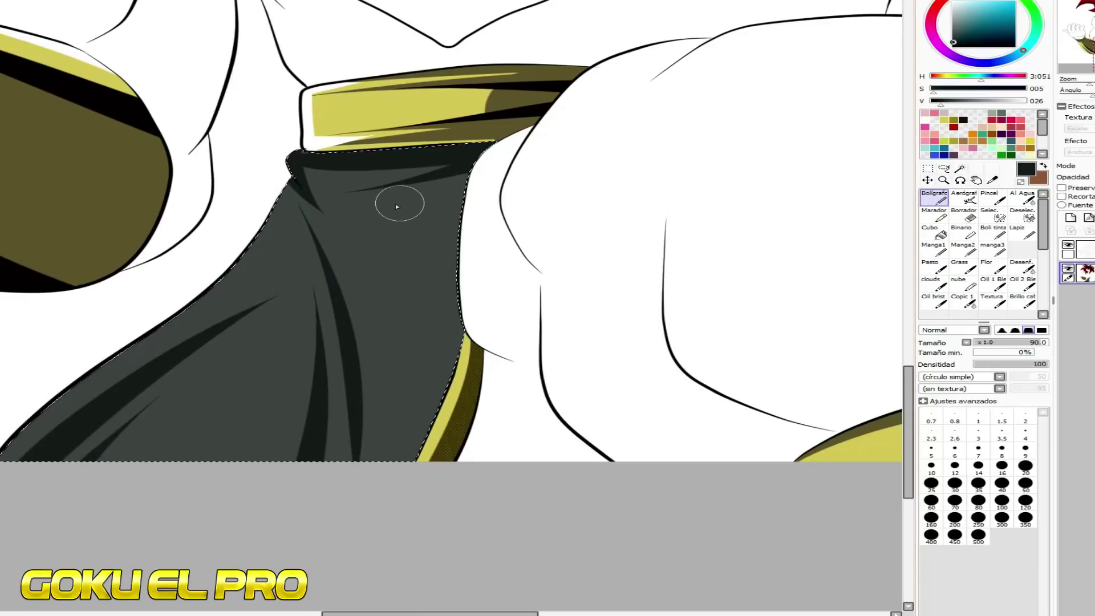
{"action": "left_click_drag", "start_coordinate": [342, 232], "coordinate": [448, 399]}
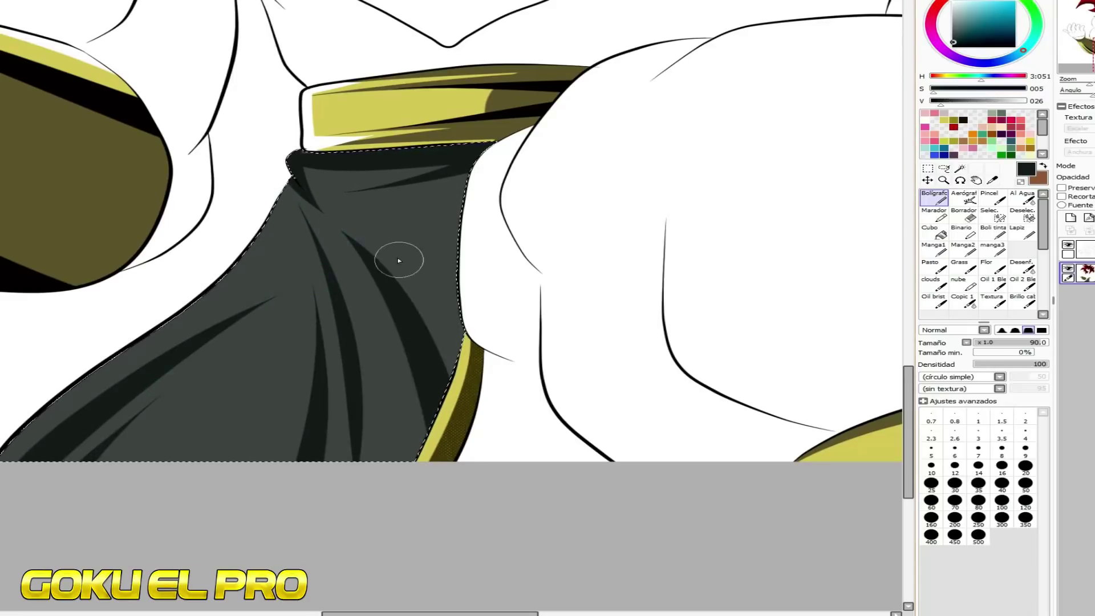
{"action": "left_click_drag", "start_coordinate": [399, 206], "coordinate": [466, 184]}
{"action": "left_click_drag", "start_coordinate": [388, 241], "coordinate": [435, 284]}
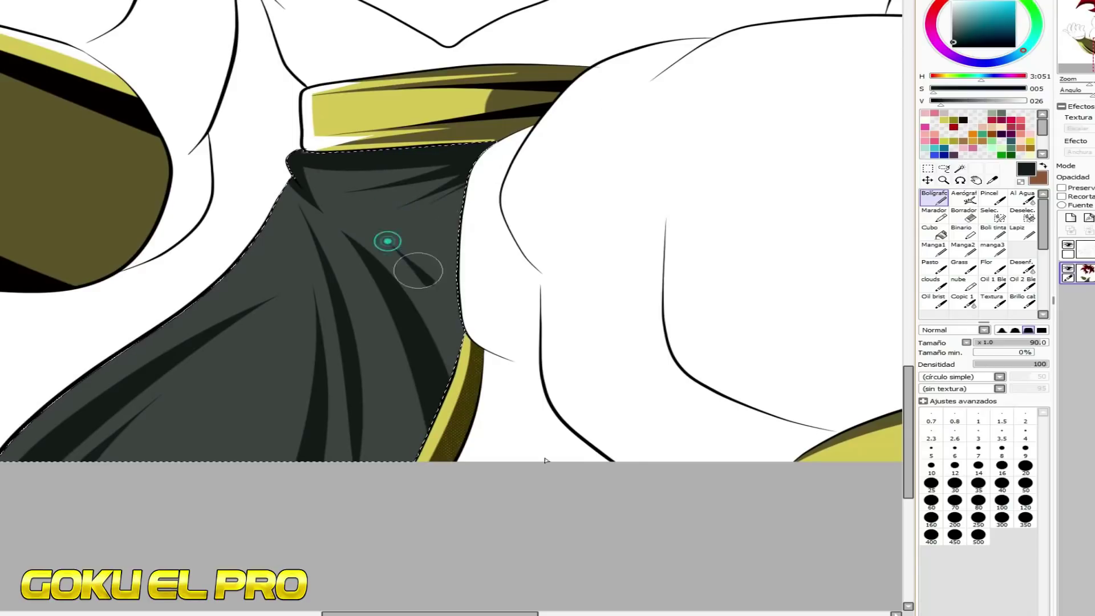
Set the brightness to 154 and paint light grey highlights along the trousers' outer edge and beside the dark folds
{"action": "left_click_drag", "start_coordinate": [941, 101], "coordinate": [988, 100]}
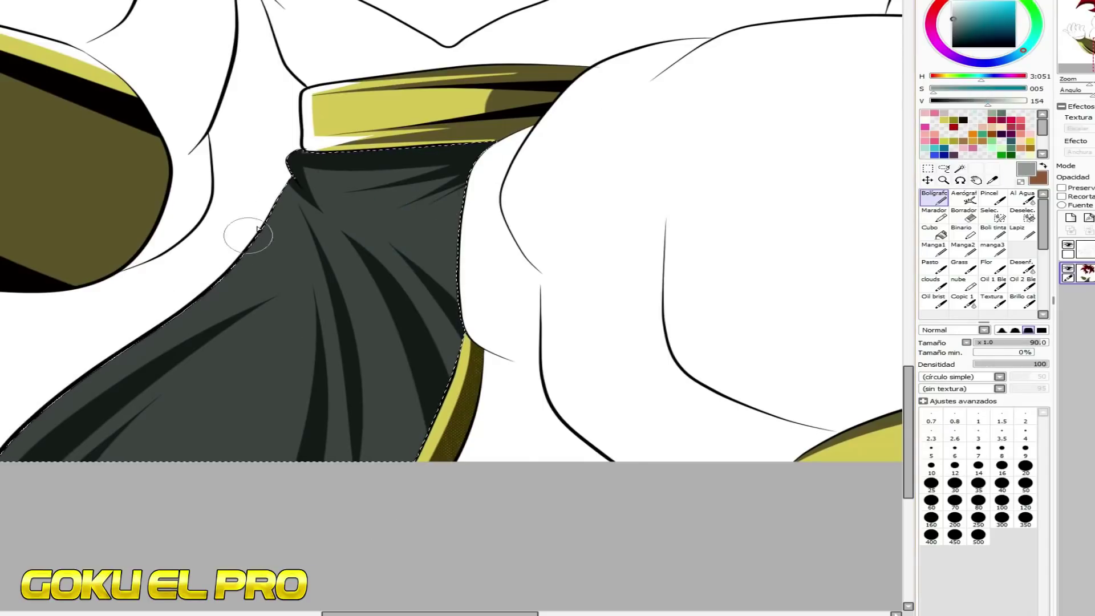
{"action": "left_click_drag", "start_coordinate": [149, 337], "coordinate": [25, 430]}
{"action": "left_click_drag", "start_coordinate": [187, 342], "coordinate": [17, 459]}
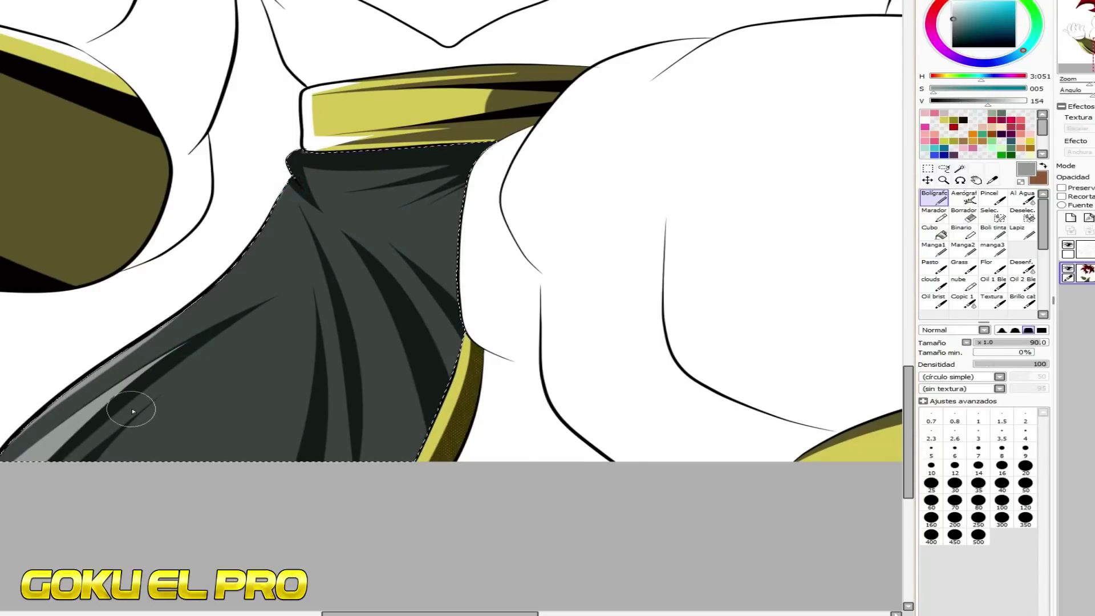
{"action": "left_click_drag", "start_coordinate": [189, 389], "coordinate": [77, 460]}
{"action": "left_click_drag", "start_coordinate": [313, 285], "coordinate": [297, 457]}
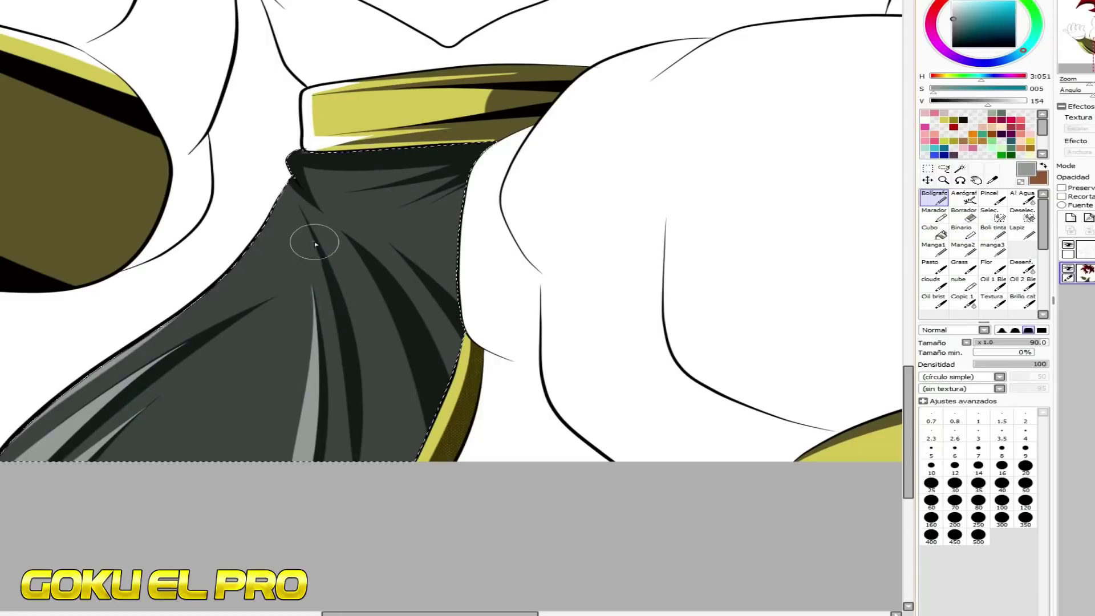
Paint light grey highlight strokes along the folds of the dark waist cloth
{"action": "left_click_drag", "start_coordinate": [315, 244], "coordinate": [349, 459]}
{"action": "left_click_drag", "start_coordinate": [360, 256], "coordinate": [411, 415]}
{"action": "left_click_drag", "start_coordinate": [353, 229], "coordinate": [432, 324]}
{"action": "left_click_drag", "start_coordinate": [445, 328], "coordinate": [367, 229]}
{"action": "left_click_drag", "start_coordinate": [367, 227], "coordinate": [428, 294]}
{"action": "mouse_move", "coordinate": [347, 189]}
{"action": "left_mouse_down"}
{"action": "mouse_move", "coordinate": [430, 176]}
{"action": "mouse_move", "coordinate": [376, 188]}
{"action": "left_mouse_up"}
{"action": "mouse_move", "coordinate": [439, 176]}
{"action": "left_mouse_down"}
{"action": "mouse_move", "coordinate": [379, 181]}
{"action": "mouse_move", "coordinate": [411, 205]}
{"action": "mouse_move", "coordinate": [394, 200]}
{"action": "left_mouse_up"}
{"action": "left_click_drag", "start_coordinate": [320, 214], "coordinate": [276, 184]}
{"action": "mouse_move", "coordinate": [322, 213]}
{"action": "left_mouse_down"}
{"action": "mouse_move", "coordinate": [262, 156]}
{"action": "mouse_move", "coordinate": [281, 207]}
{"action": "left_mouse_up"}
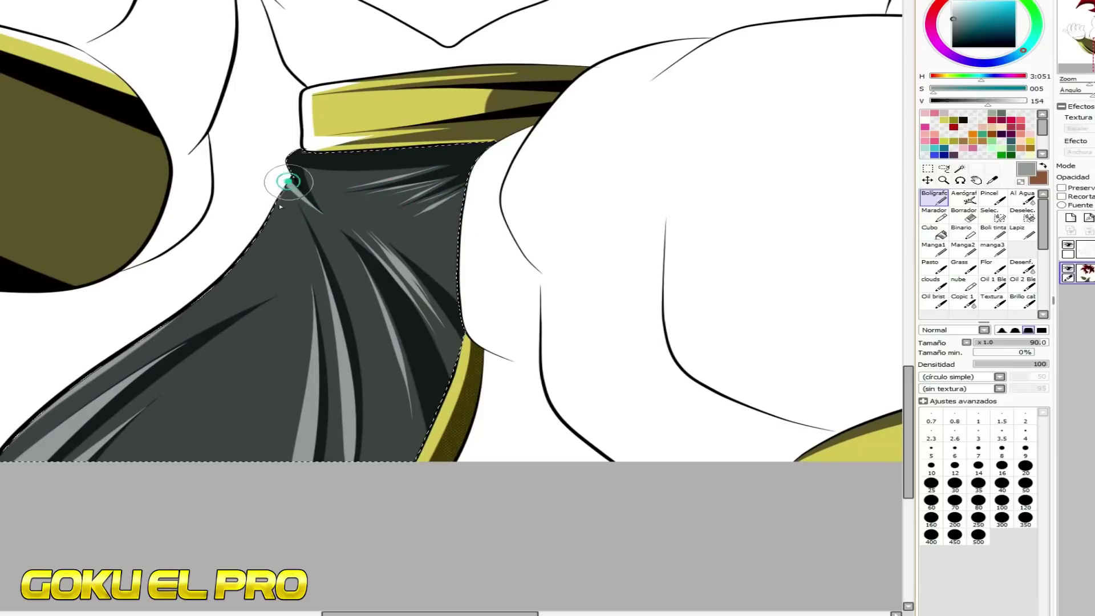
{"action": "scroll", "coordinate": [301, 264], "scroll_direction": "down", "scroll_amount": 2}
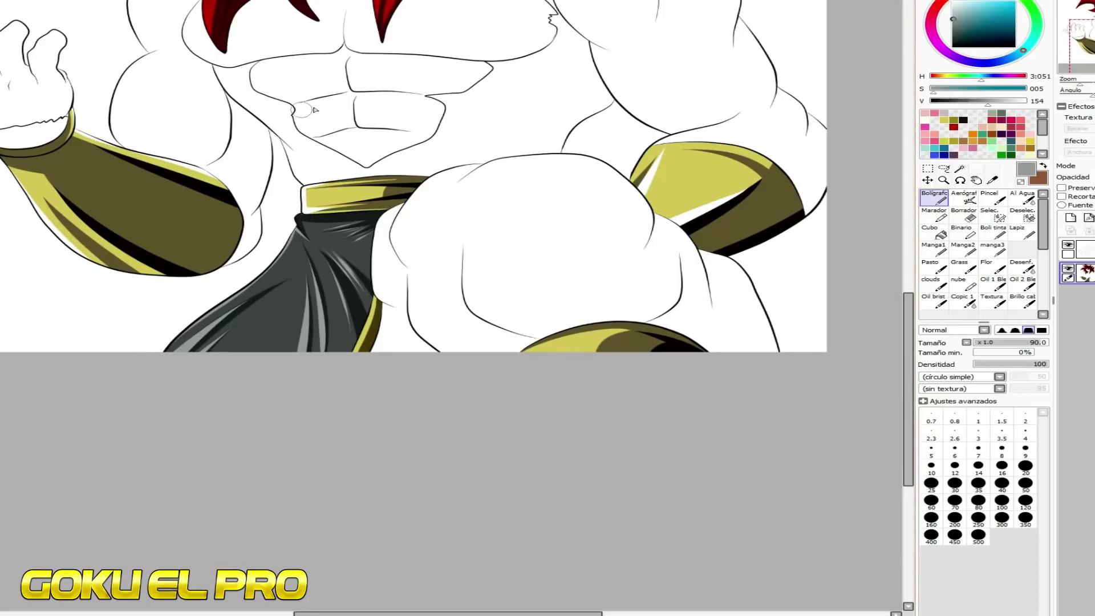
Adjust the outline of the dark waist cloth on the linework layer with the Edit tool
{"action": "scroll", "coordinate": [303, 207], "scroll_direction": "up", "scroll_amount": 1}
{"action": "left_click", "coordinate": [1078, 250]}
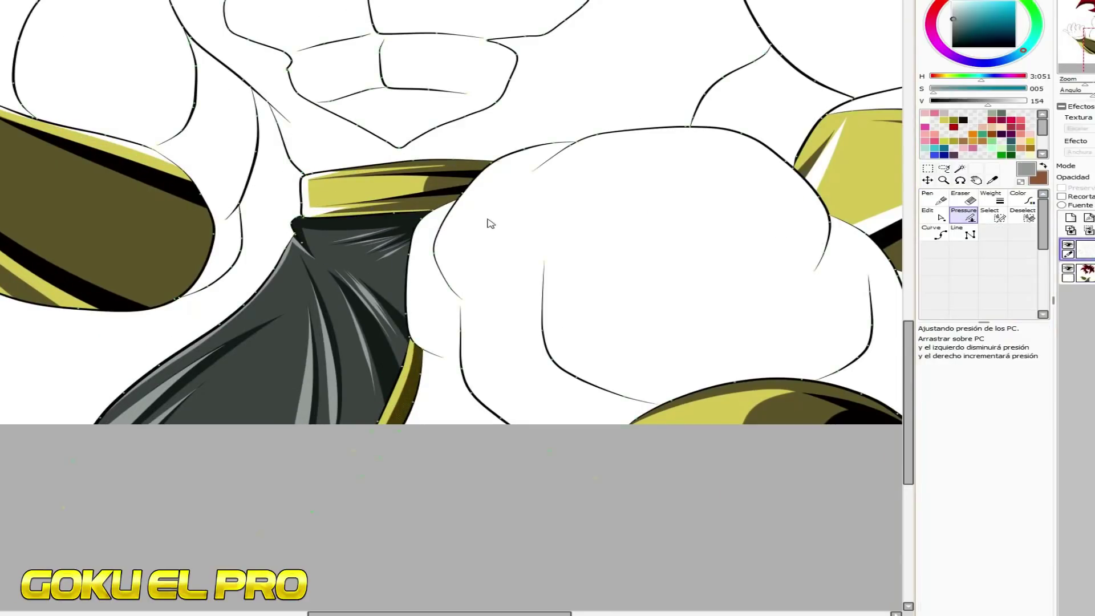
{"action": "scroll", "coordinate": [488, 221], "scroll_direction": "up", "scroll_amount": 3}
{"action": "left_click", "coordinate": [934, 215]}
{"action": "scroll", "coordinate": [656, 179], "scroll_direction": "down", "scroll_amount": 1}
{"action": "scroll", "coordinate": [176, 203], "scroll_direction": "up", "scroll_amount": 4}
{"action": "left_click", "coordinate": [295, 312]}
{"action": "scroll", "coordinate": [289, 150], "scroll_direction": "down", "scroll_amount": 6}
Select the raised trouser leg with the magic wand and fill it on the colour layer with the olive sampled from the reference trousers
{"action": "left_click", "coordinate": [960, 169]}
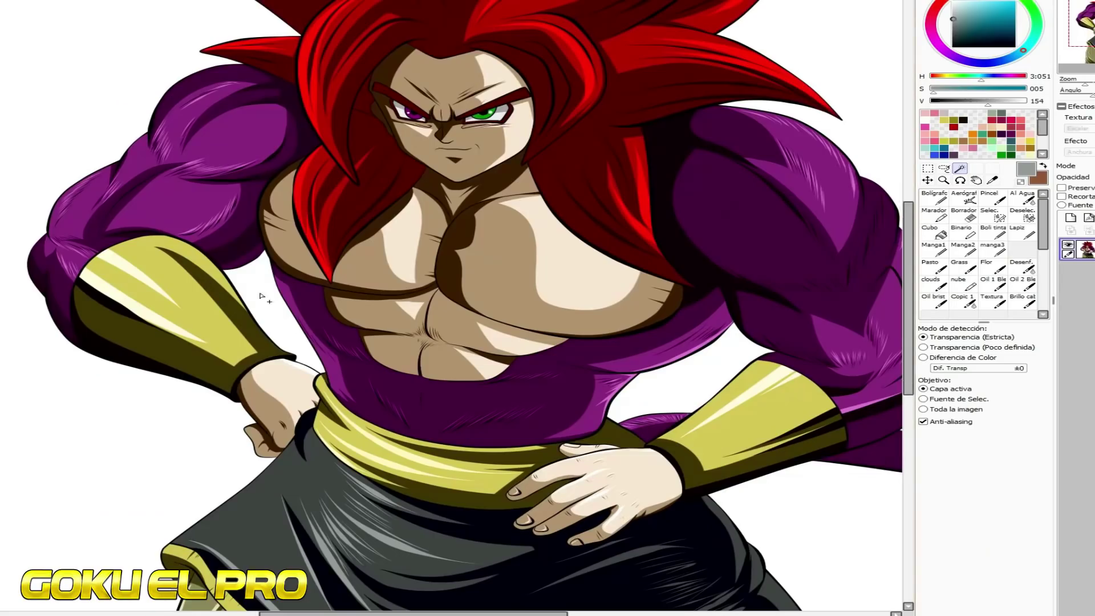
{"action": "left_click", "coordinate": [963, 111]}
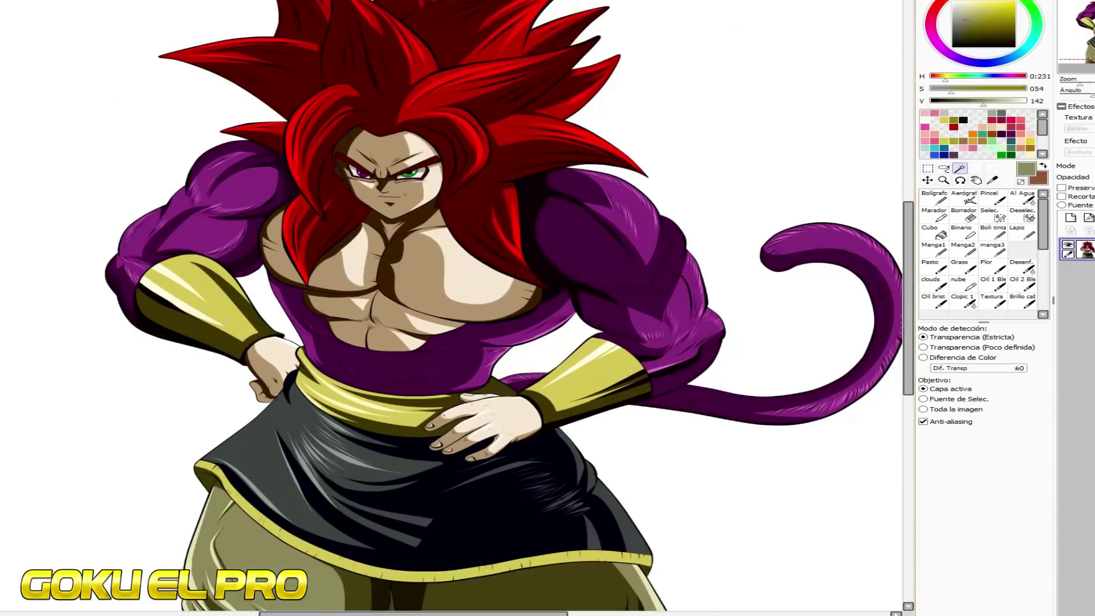
{"action": "left_click", "coordinate": [594, 247]}
{"action": "key", "text": "minus"}
{"action": "left_click", "coordinate": [1080, 273]}
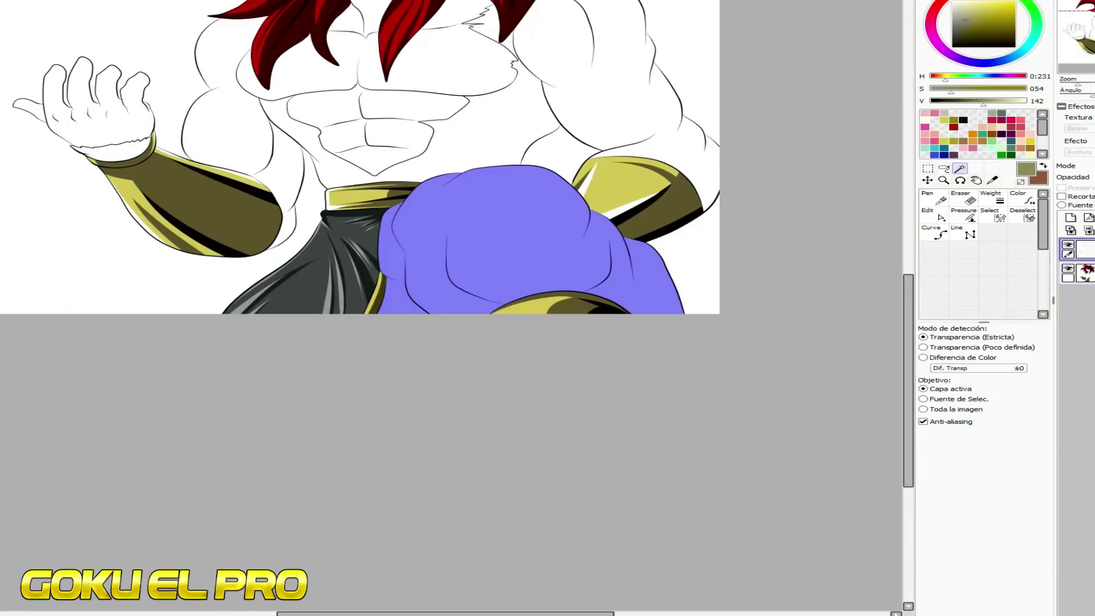
{"action": "left_click", "coordinate": [935, 233]}
{"action": "left_click", "coordinate": [482, 227]}
{"action": "key", "text": "plus"}
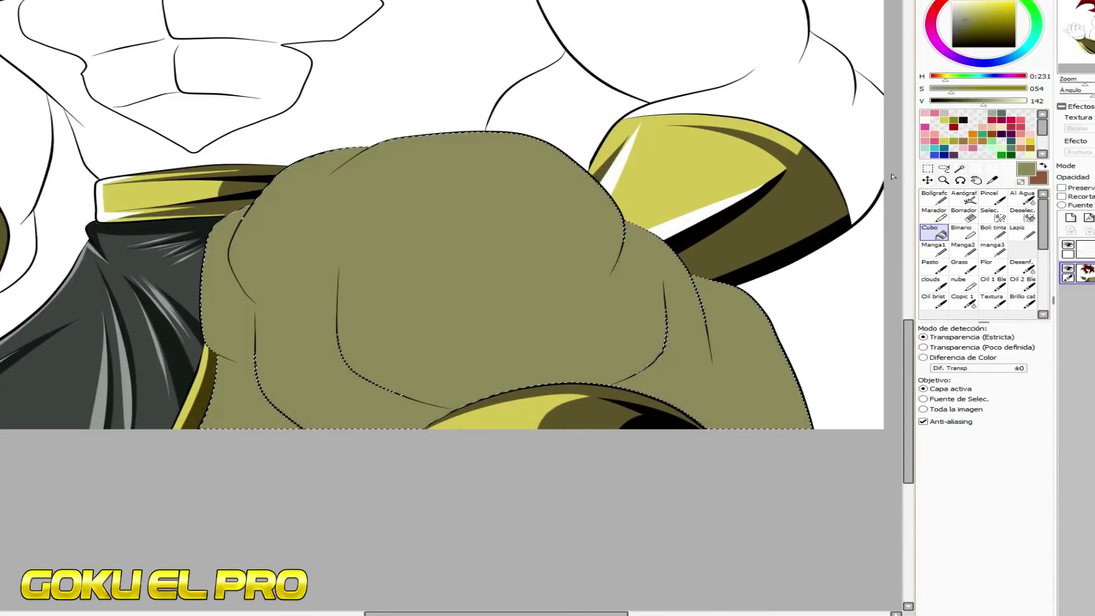
Sample the dark olive from the reference trousers and paint shadows along the raised leg's waist-side edge and folds
{"action": "left_click", "coordinate": [934, 197]}
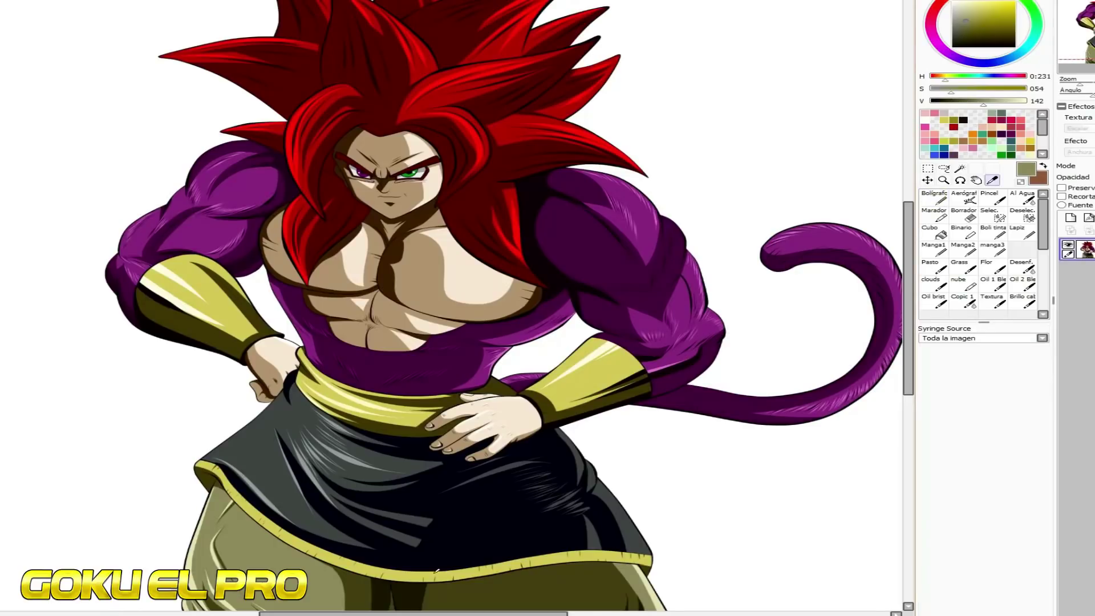
{"action": "left_click", "coordinate": [478, 596], "text": "alt"}
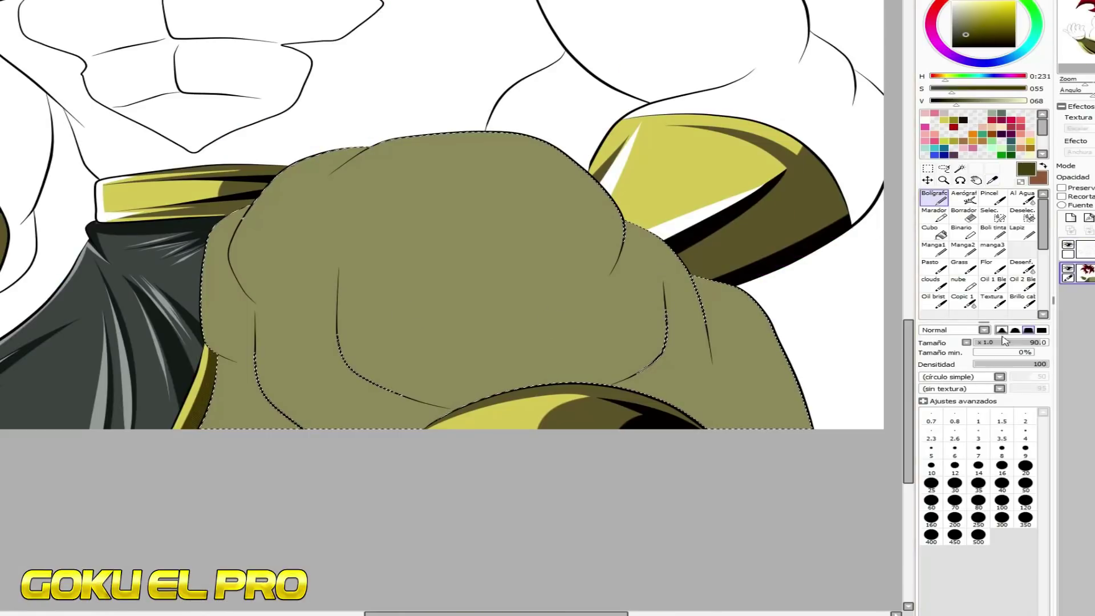
{"action": "left_click_drag", "start_coordinate": [246, 227], "coordinate": [422, 450]}
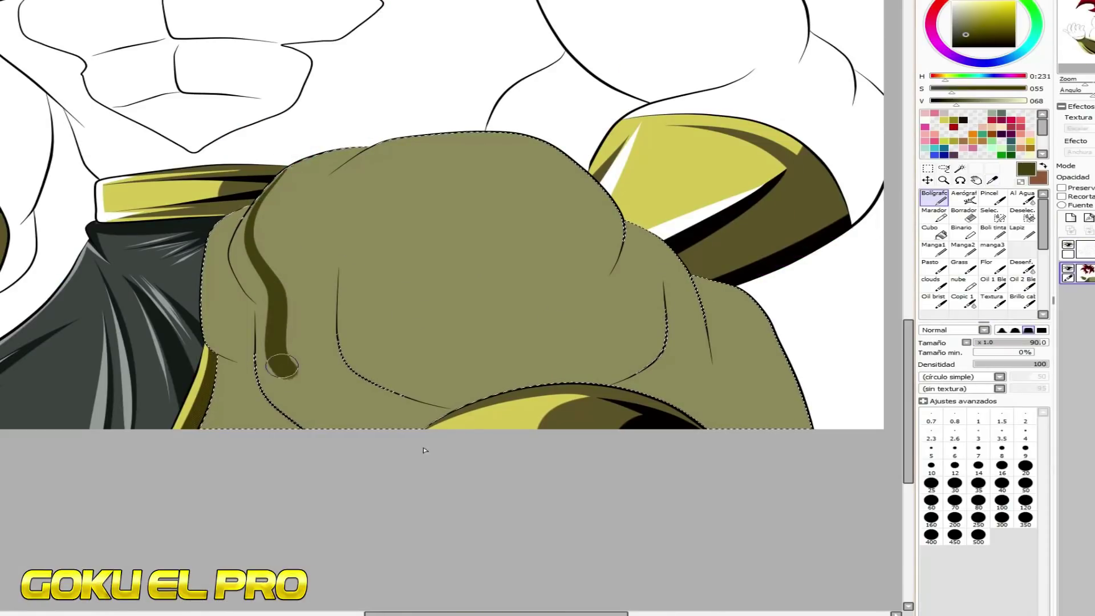
{"action": "mouse_move", "coordinate": [274, 181]}
{"action": "left_mouse_down"}
{"action": "mouse_move", "coordinate": [262, 313]}
{"action": "mouse_move", "coordinate": [459, 499]}
{"action": "left_mouse_up"}
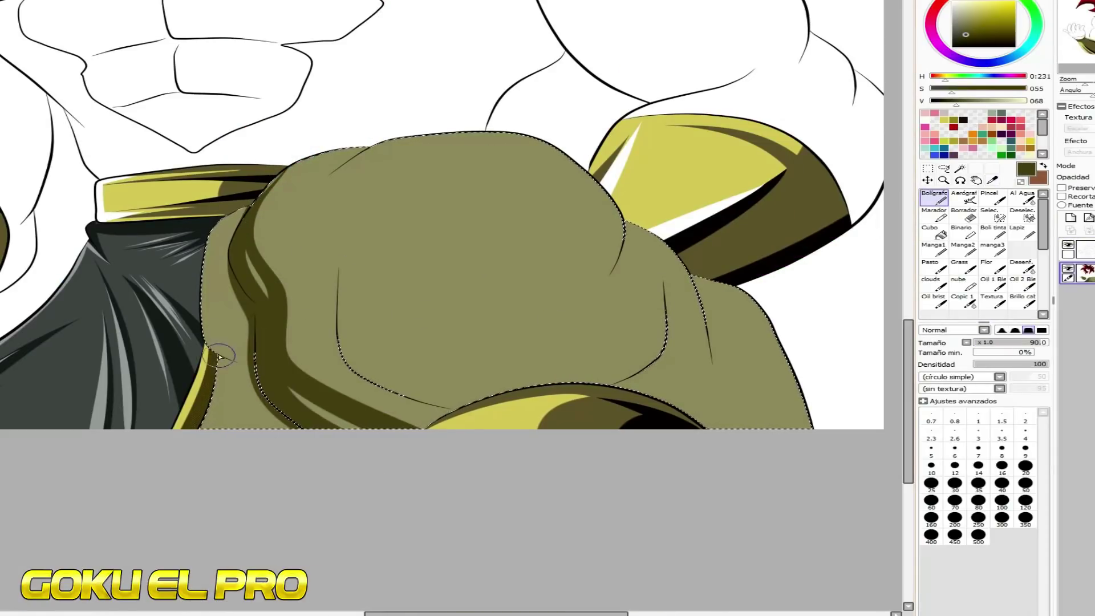
{"action": "mouse_move", "coordinate": [240, 369]}
{"action": "left_mouse_down"}
{"action": "mouse_move", "coordinate": [226, 196]}
{"action": "mouse_move", "coordinate": [181, 263]}
{"action": "left_mouse_up"}
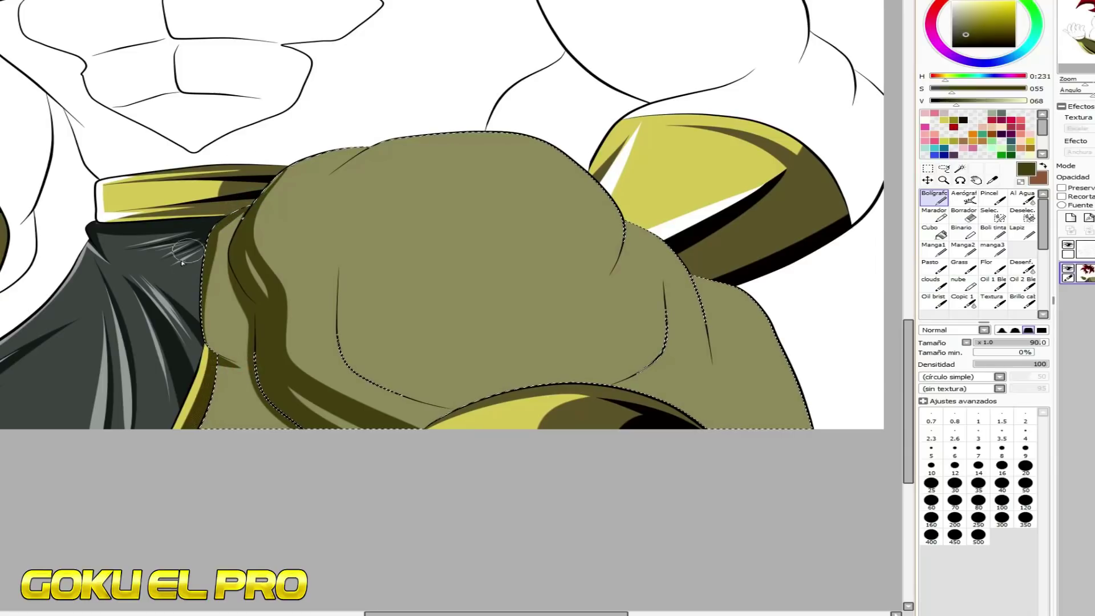
{"action": "mouse_move", "coordinate": [244, 211]}
{"action": "left_mouse_down"}
{"action": "mouse_move", "coordinate": [204, 280]}
{"action": "mouse_move", "coordinate": [245, 368]}
{"action": "mouse_move", "coordinate": [238, 215]}
{"action": "left_mouse_up"}
{"action": "key", "text": "ctrl+z"}
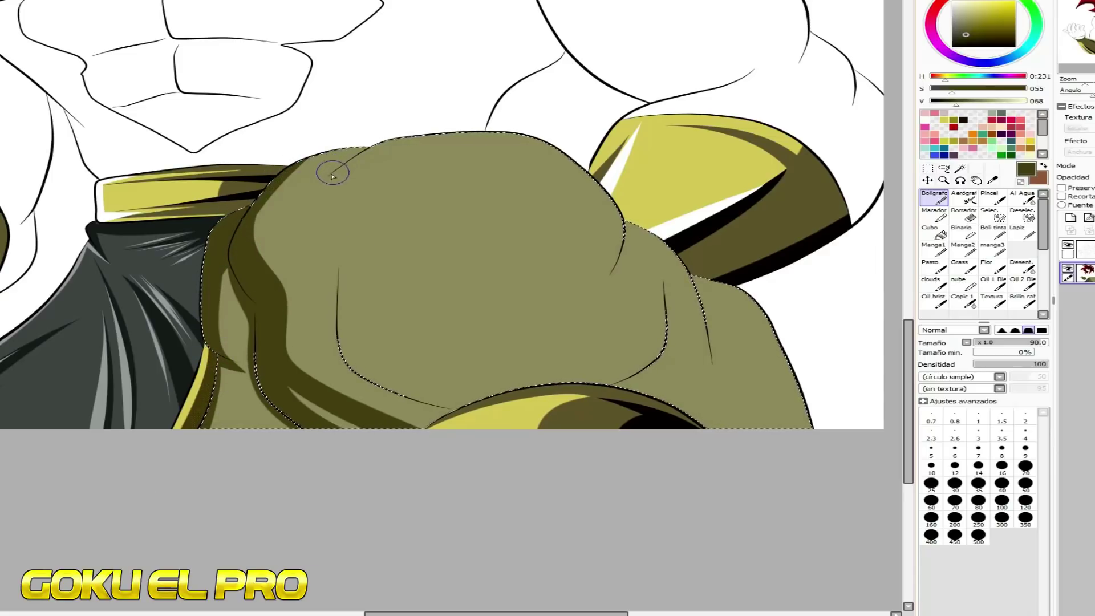
Outline the dark olive shadows under the knee and along the leg's outer side, and fill the enclosed areas
{"action": "left_click_drag", "start_coordinate": [511, 613], "coordinate": [538, 613]}
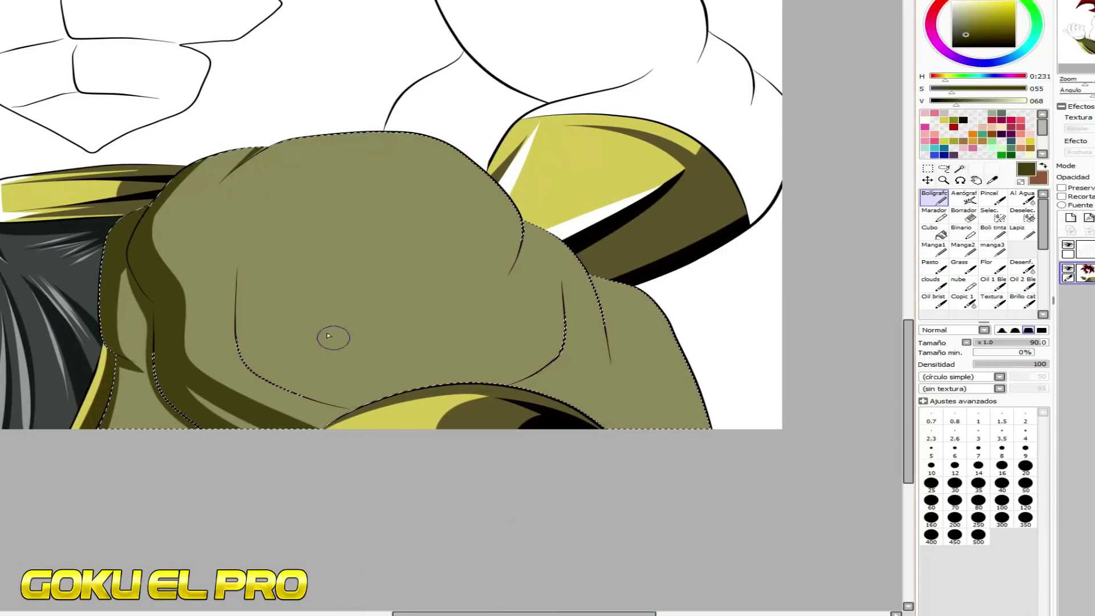
{"action": "left_click_drag", "start_coordinate": [240, 261], "coordinate": [441, 441]}
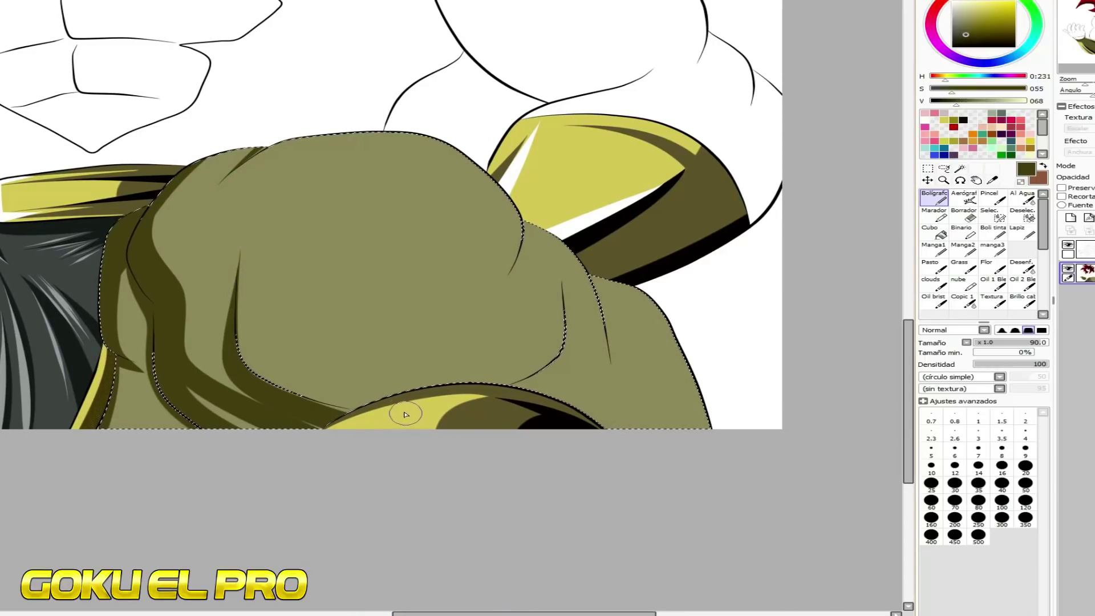
{"action": "key", "text": "ctrl+z"}
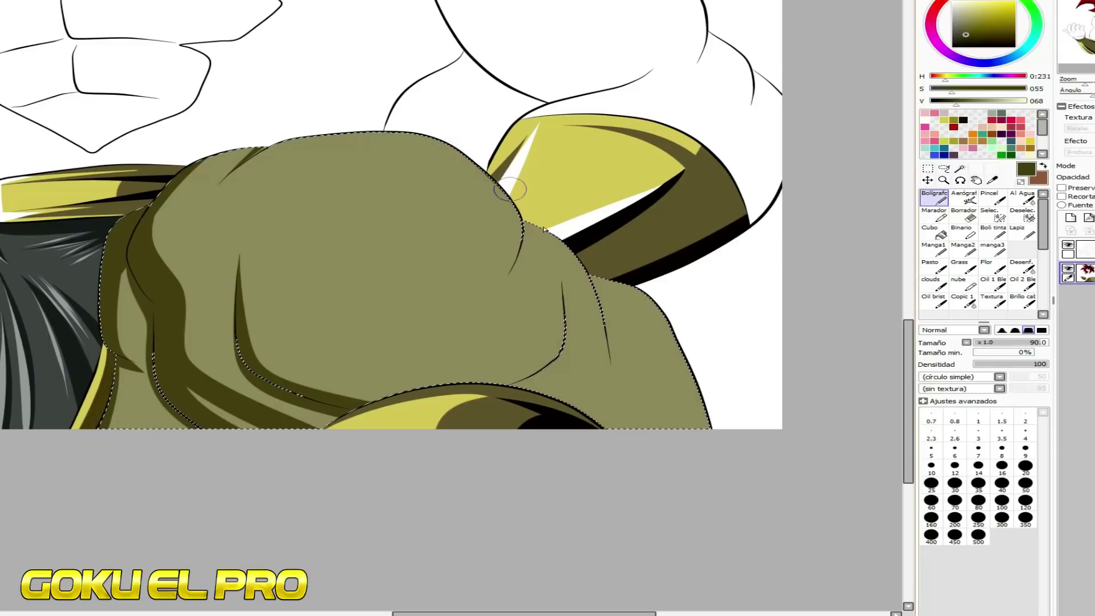
{"action": "left_click_drag", "start_coordinate": [511, 190], "coordinate": [502, 331]}
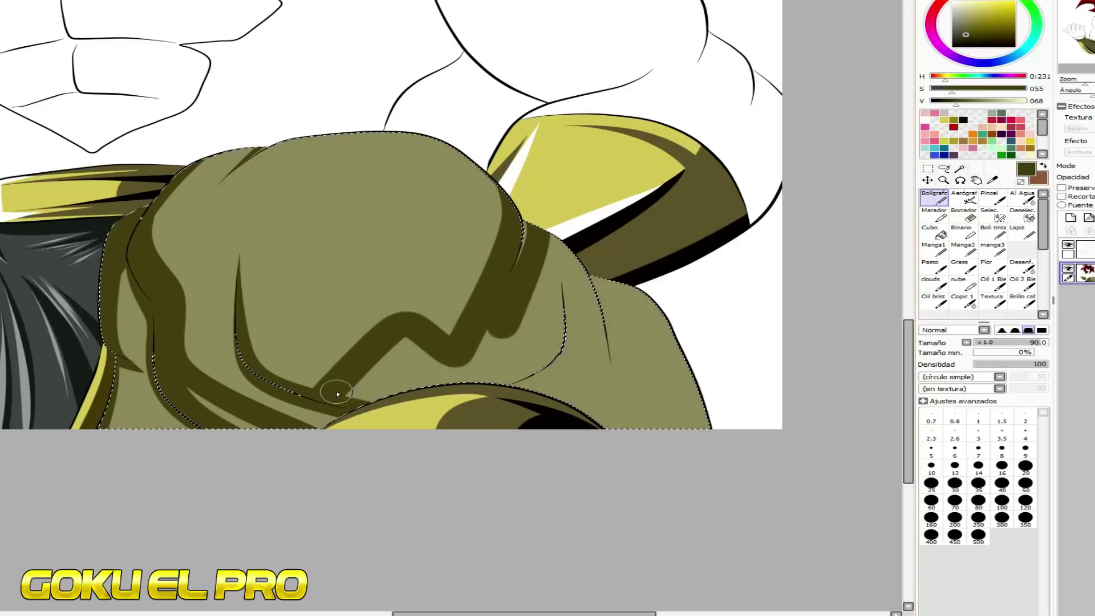
{"action": "mouse_move", "coordinate": [563, 254]}
{"action": "left_mouse_down"}
{"action": "mouse_move", "coordinate": [559, 327]}
{"action": "mouse_move", "coordinate": [513, 388]}
{"action": "left_mouse_up"}
{"action": "left_click_drag", "start_coordinate": [571, 286], "coordinate": [609, 399]}
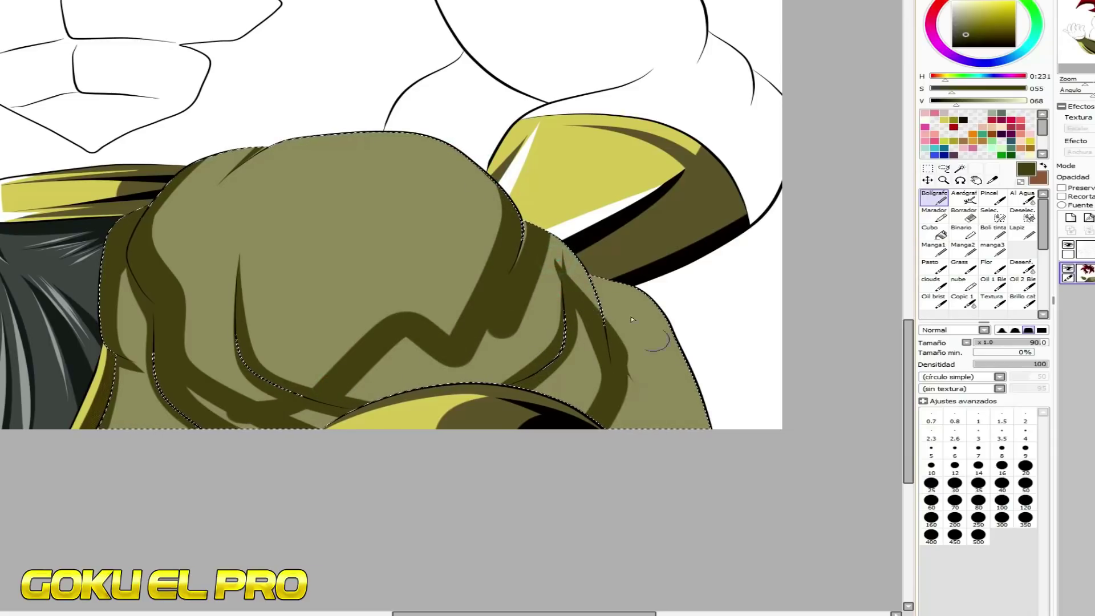
{"action": "left_click", "coordinate": [933, 231]}
{"action": "left_click", "coordinate": [316, 409]}
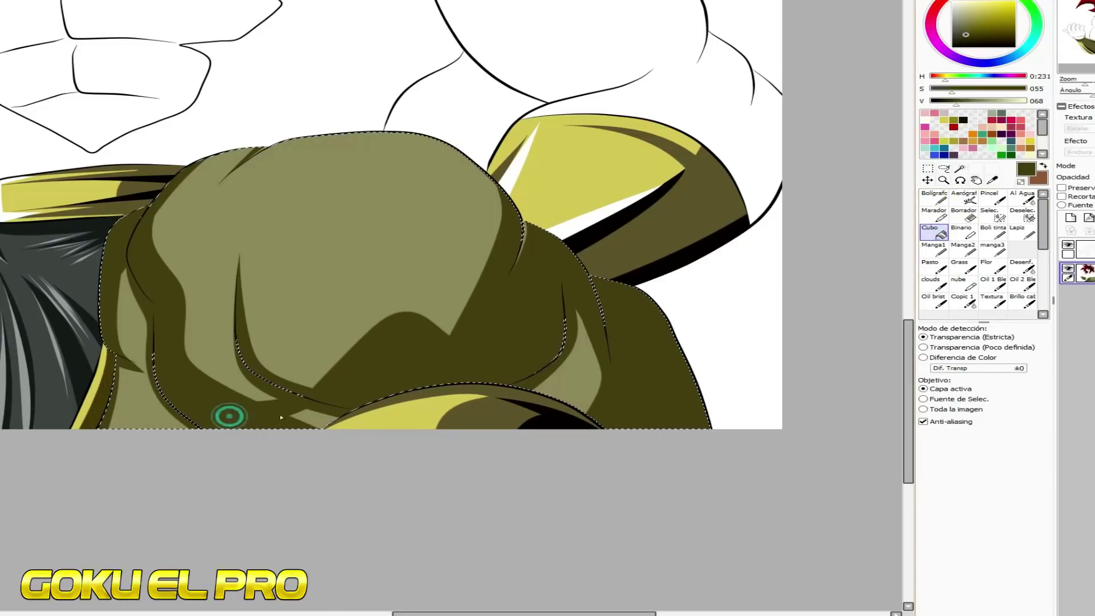
Lower the colour value to 30 and paint the deepest shadows and fine crease strokes along the trouser folds
{"action": "left_click", "coordinate": [934, 197]}
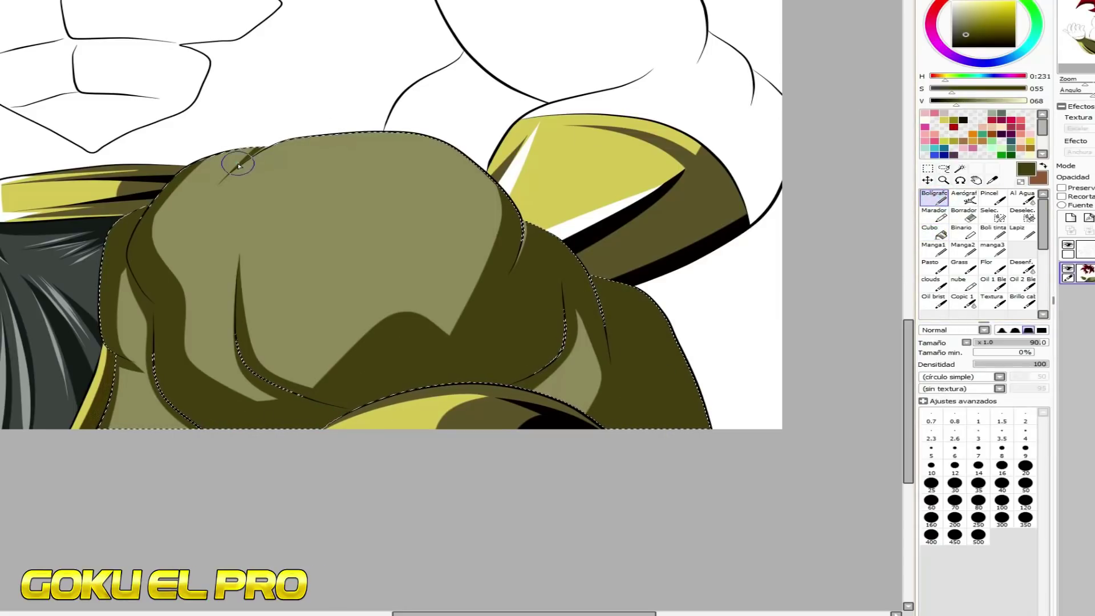
{"action": "left_click_drag", "start_coordinate": [945, 101], "coordinate": [942, 101]}
{"action": "left_click_drag", "start_coordinate": [501, 294], "coordinate": [523, 224]}
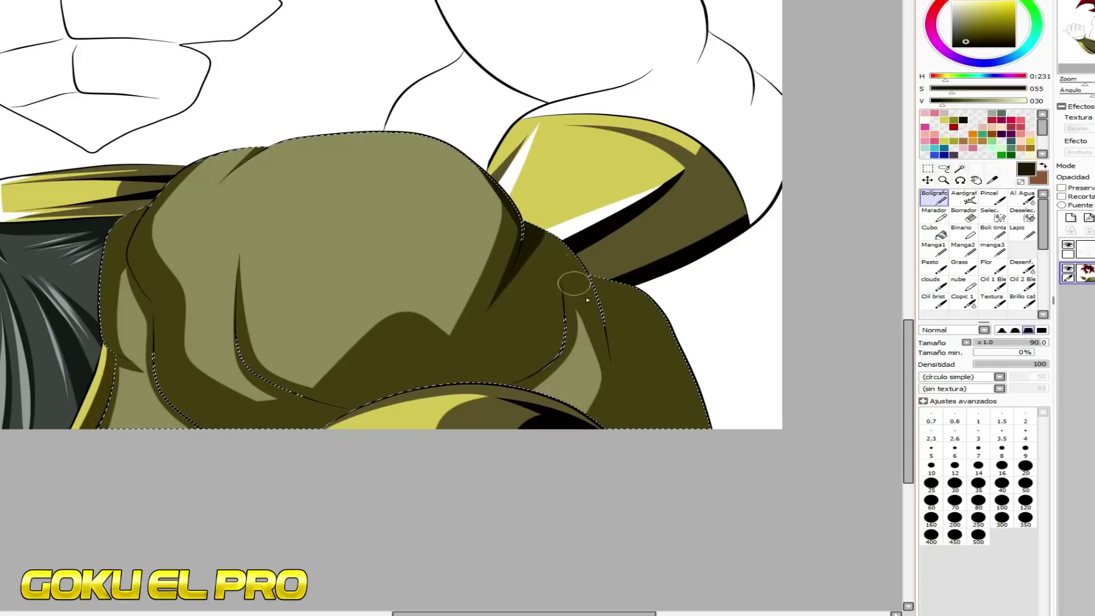
{"action": "left_click_drag", "start_coordinate": [606, 326], "coordinate": [616, 283]}
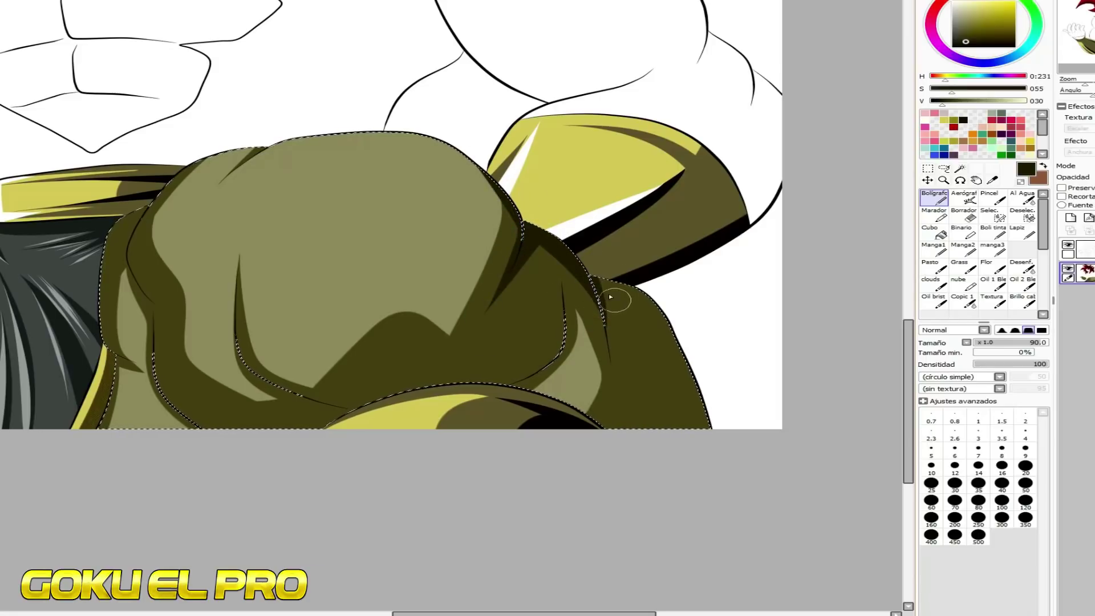
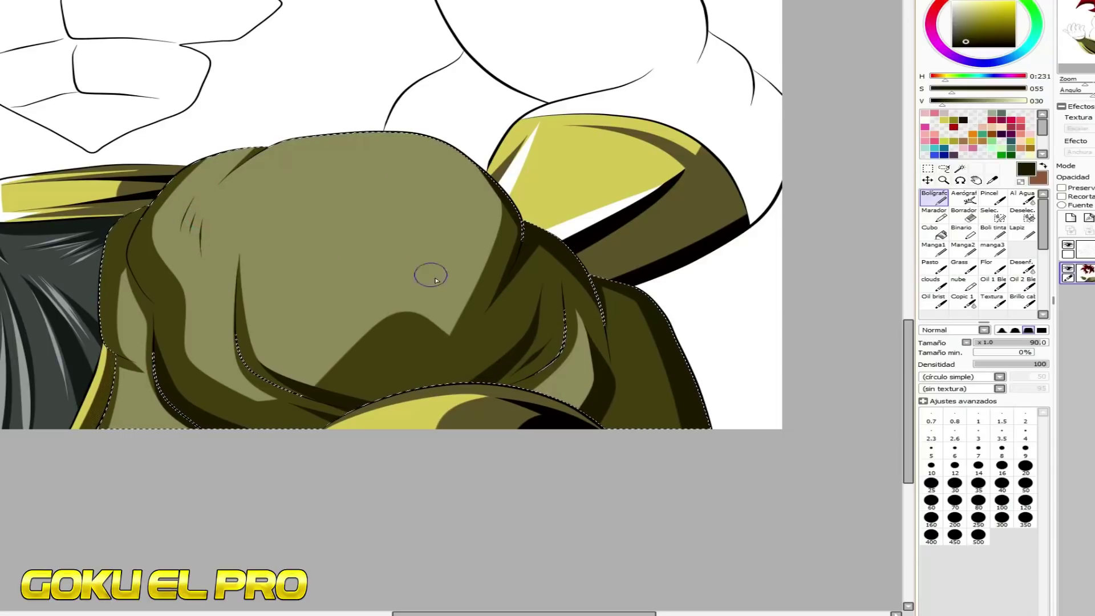
{"action": "left_click_drag", "start_coordinate": [482, 261], "coordinate": [491, 224]}
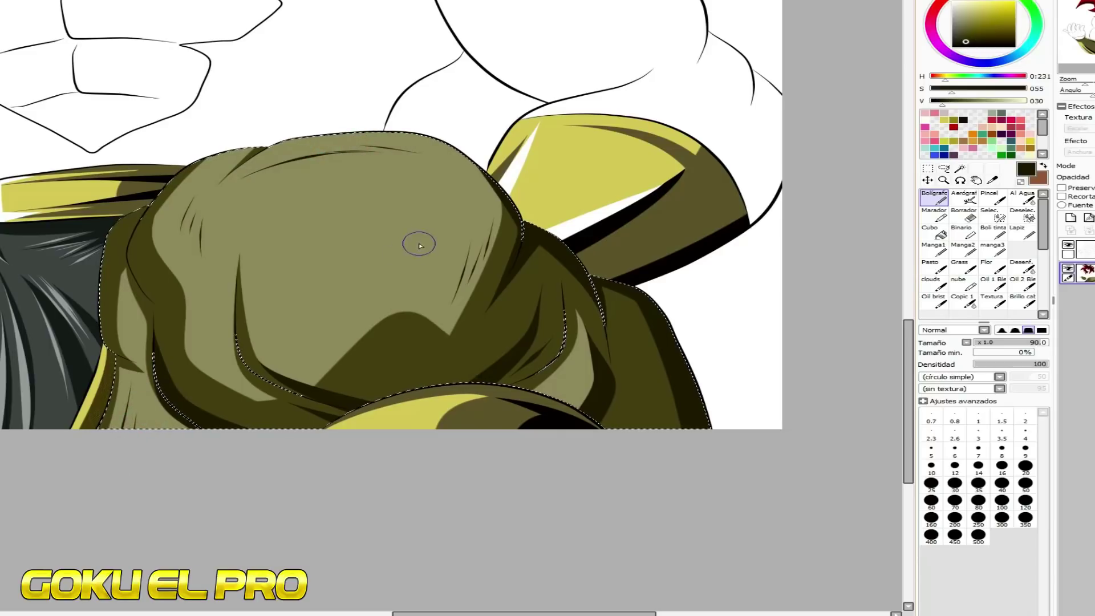
{"action": "scroll", "coordinate": [427, 214], "scroll_direction": "down", "scroll_amount": 2}
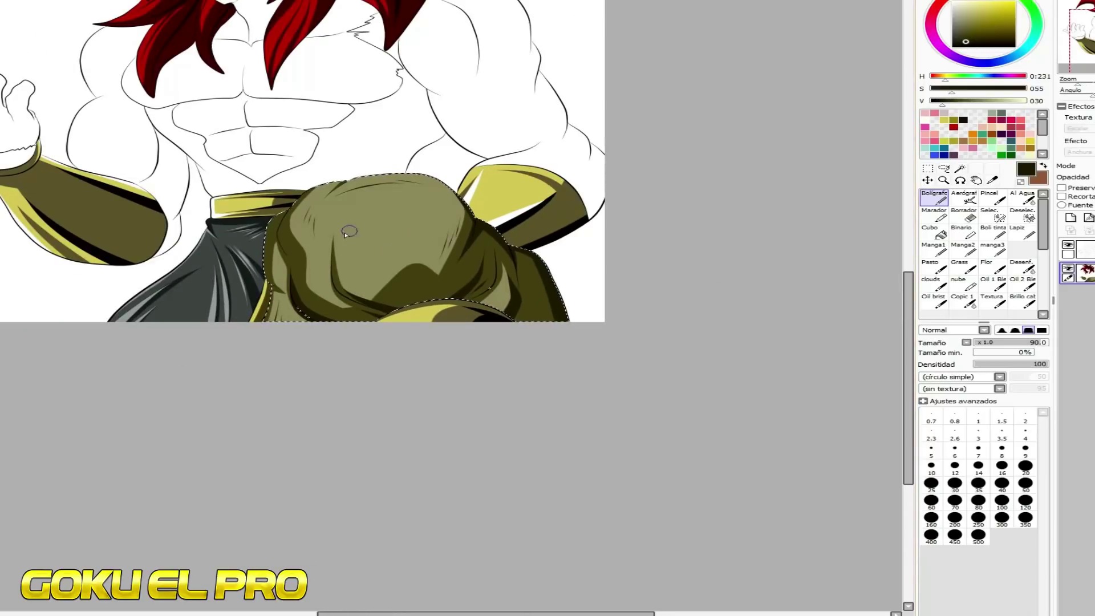
Raise the colour value to 228 and paint pale highlight strokes on the thigh's upper edge, fold lines and creases
{"action": "scroll", "coordinate": [350, 231], "scroll_direction": "up", "scroll_amount": 2}
{"action": "left_click", "coordinate": [1015, 101]}
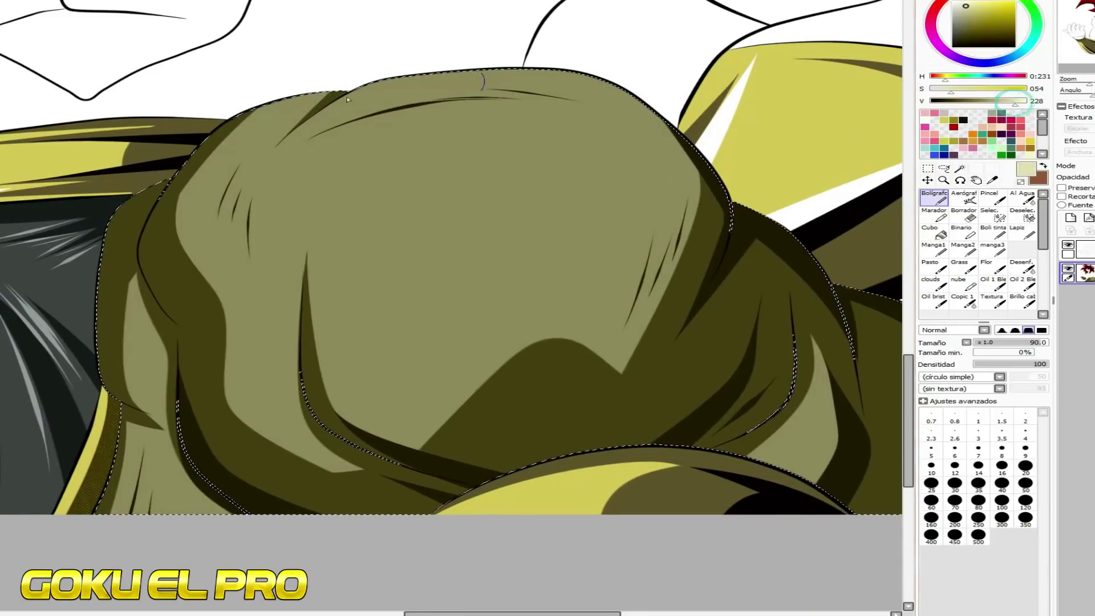
{"action": "left_click_drag", "start_coordinate": [200, 174], "coordinate": [337, 92]}
{"action": "mouse_move", "coordinate": [306, 131]}
{"action": "left_mouse_down"}
{"action": "mouse_move", "coordinate": [397, 74]}
{"action": "mouse_move", "coordinate": [596, 79]}
{"action": "left_mouse_up"}
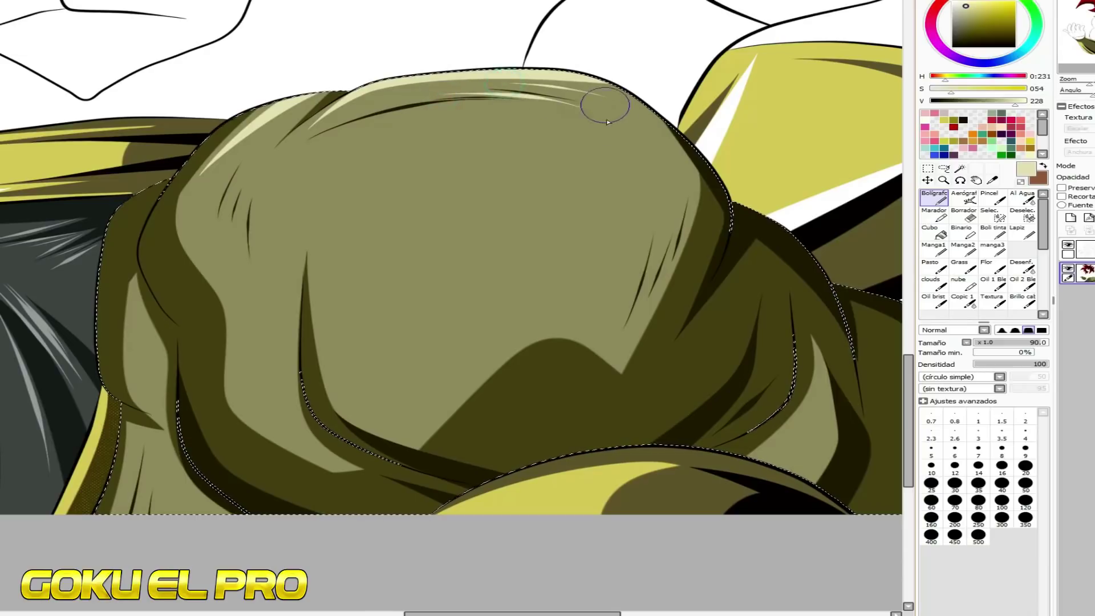
{"action": "left_click_drag", "start_coordinate": [246, 170], "coordinate": [227, 199]}
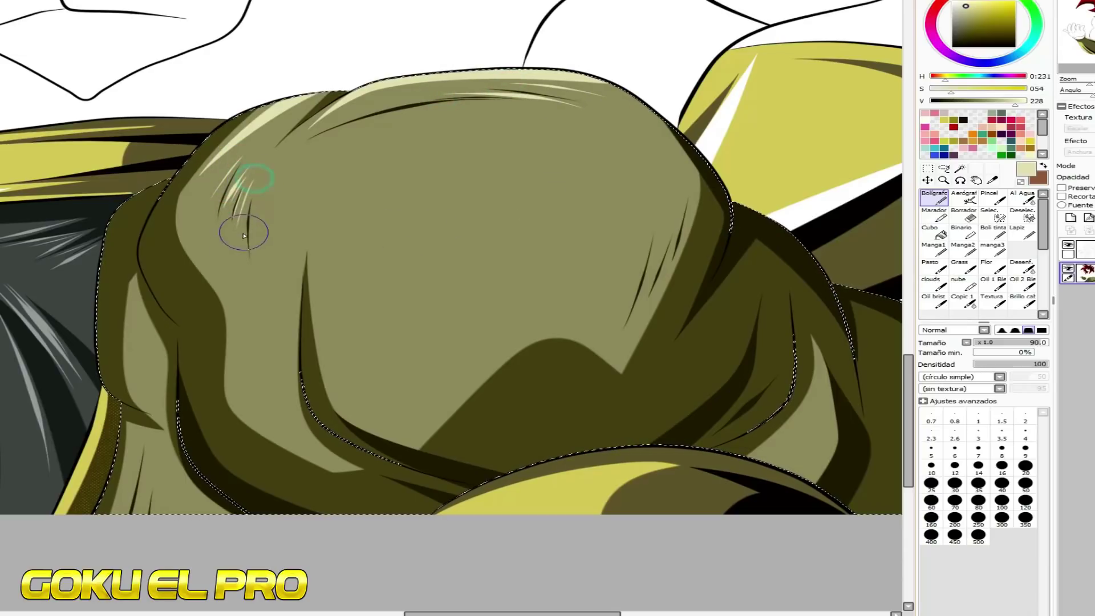
{"action": "mouse_move", "coordinate": [308, 236]}
{"action": "left_mouse_down"}
{"action": "mouse_move", "coordinate": [273, 342]}
{"action": "mouse_move", "coordinate": [290, 294]}
{"action": "mouse_move", "coordinate": [304, 435]}
{"action": "left_mouse_up"}
{"action": "key", "text": "ctrl+z"}
{"action": "mouse_move", "coordinate": [265, 348]}
{"action": "left_mouse_down"}
{"action": "mouse_move", "coordinate": [290, 427]}
{"action": "mouse_move", "coordinate": [272, 422]}
{"action": "left_mouse_up"}
{"action": "mouse_move", "coordinate": [642, 207]}
{"action": "left_mouse_down"}
{"action": "mouse_move", "coordinate": [615, 305]}
{"action": "mouse_move", "coordinate": [655, 198]}
{"action": "mouse_move", "coordinate": [643, 263]}
{"action": "left_mouse_up"}
{"action": "left_click_drag", "start_coordinate": [671, 207], "coordinate": [655, 261]}
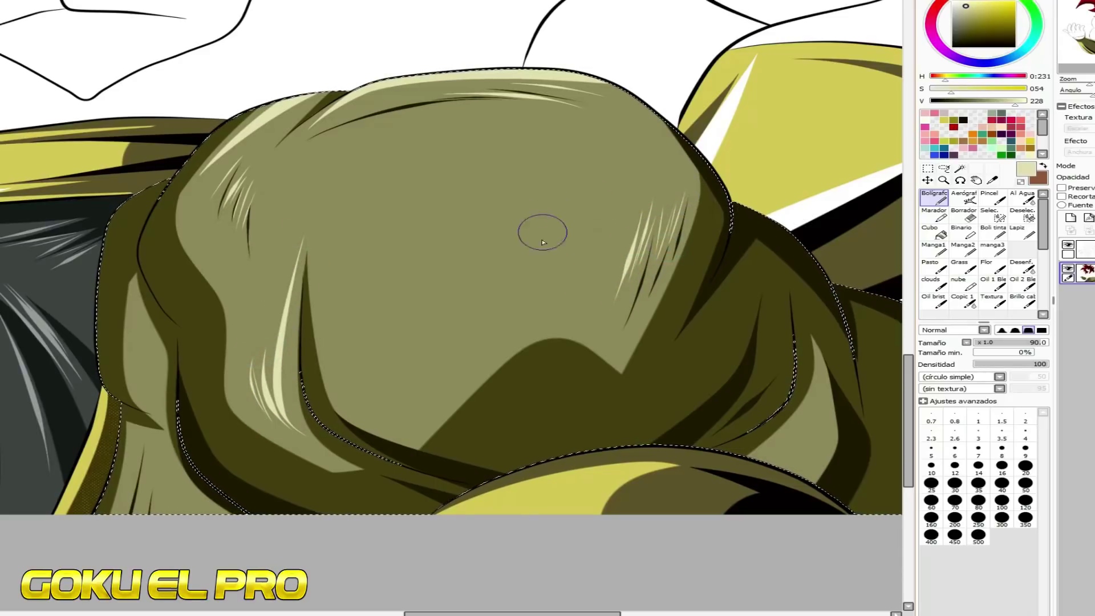
Sample the darkest olive from the trousers and paint a deep shadow band under the knee, above the gold boot edge
{"action": "right_click", "coordinate": [765, 231]}
{"action": "scroll", "coordinate": [683, 492], "scroll_direction": "up", "scroll_amount": 1}
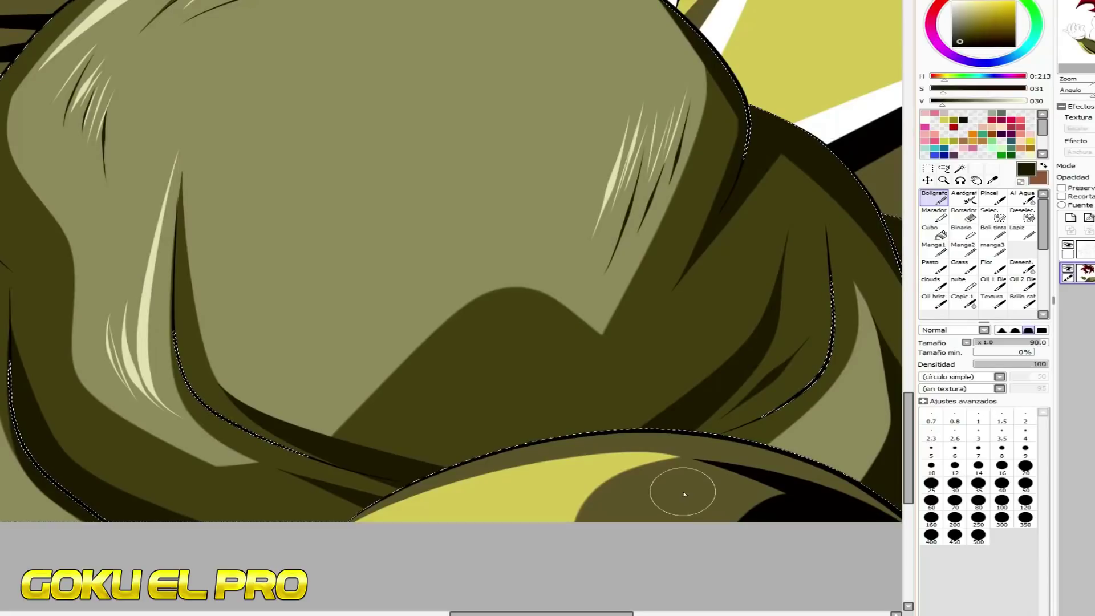
{"action": "mouse_move", "coordinate": [422, 467]}
{"action": "left_mouse_down"}
{"action": "mouse_move", "coordinate": [582, 399]}
{"action": "mouse_move", "coordinate": [447, 479]}
{"action": "mouse_move", "coordinate": [325, 530]}
{"action": "left_mouse_up"}
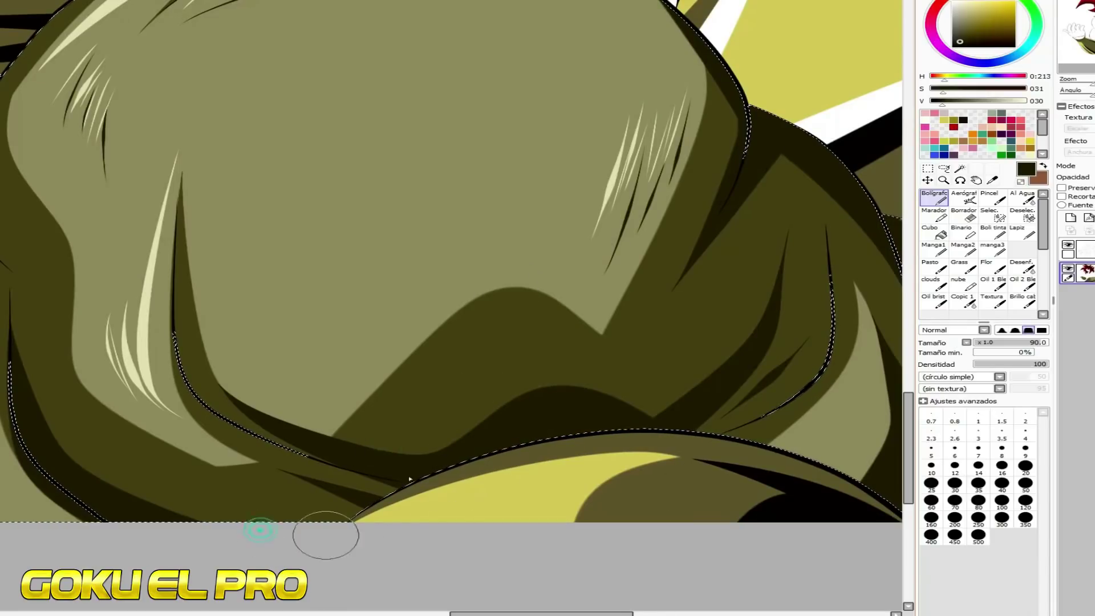
{"action": "scroll", "coordinate": [656, 435], "scroll_direction": "down", "scroll_amount": 3}
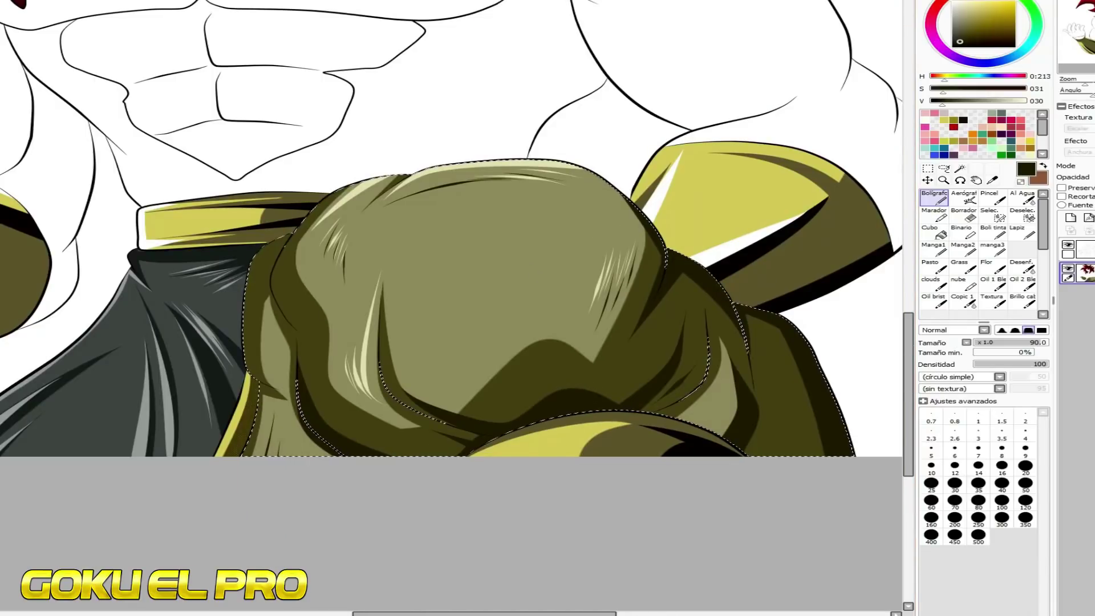
Thicken the ink lines where the belt meets the raised leg on the linework layer with the Pressure tool
{"action": "left_click", "coordinate": [1075, 250]}
{"action": "left_click", "coordinate": [964, 216]}
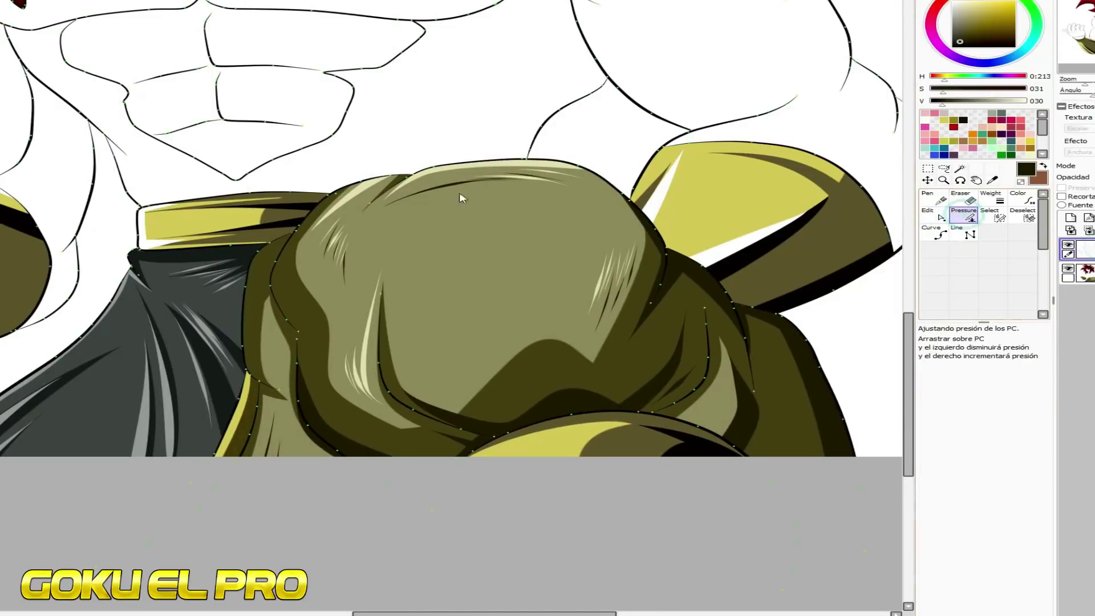
{"action": "scroll", "coordinate": [276, 279], "scroll_direction": "up", "scroll_amount": 3}
{"action": "mouse_move", "coordinate": [265, 275]}
{"action": "left_mouse_down"}
{"action": "mouse_move", "coordinate": [251, 281]}
{"action": "mouse_move", "coordinate": [363, 252]}
{"action": "left_mouse_up"}
{"action": "left_click_drag", "start_coordinate": [279, 242], "coordinate": [428, 208]}
{"action": "left_click_drag", "start_coordinate": [505, 53], "coordinate": [499, 106]}
{"action": "left_click_drag", "start_coordinate": [102, 345], "coordinate": [153, 345]}
{"action": "left_click_drag", "start_coordinate": [42, 401], "coordinate": [142, 342]}
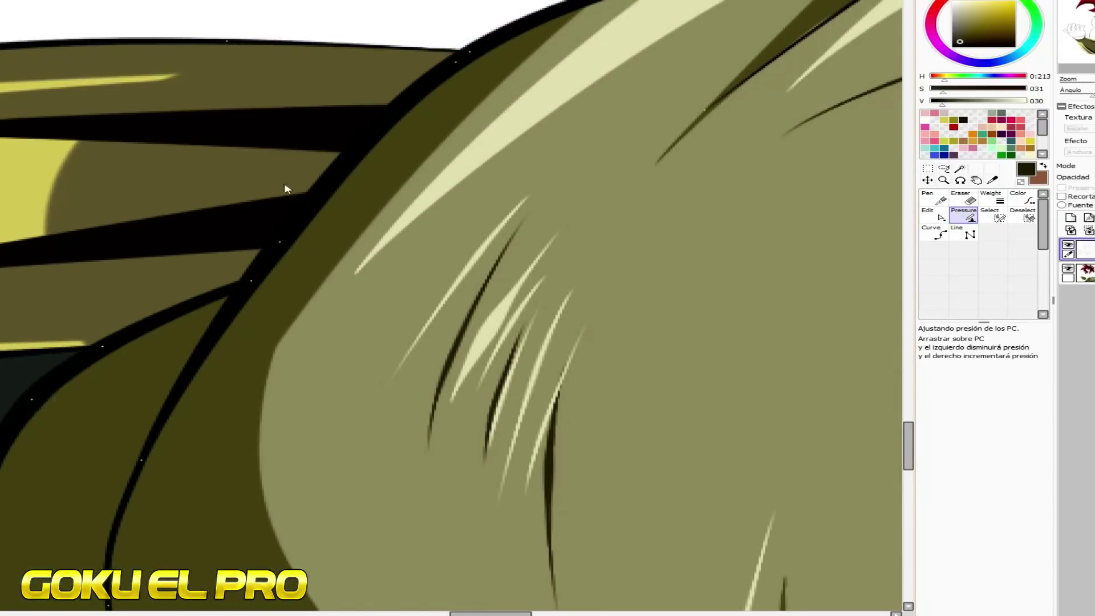
Adjust the pressure of the ink lines along the raised leg's trouser folds with the Pressure tool to give them heavier weight
{"action": "scroll", "coordinate": [286, 188], "scroll_direction": "down", "scroll_amount": 3}
{"action": "scroll", "coordinate": [262, 332], "scroll_direction": "up", "scroll_amount": 2}
{"action": "left_click_drag", "start_coordinate": [227, 208], "coordinate": [293, 218]}
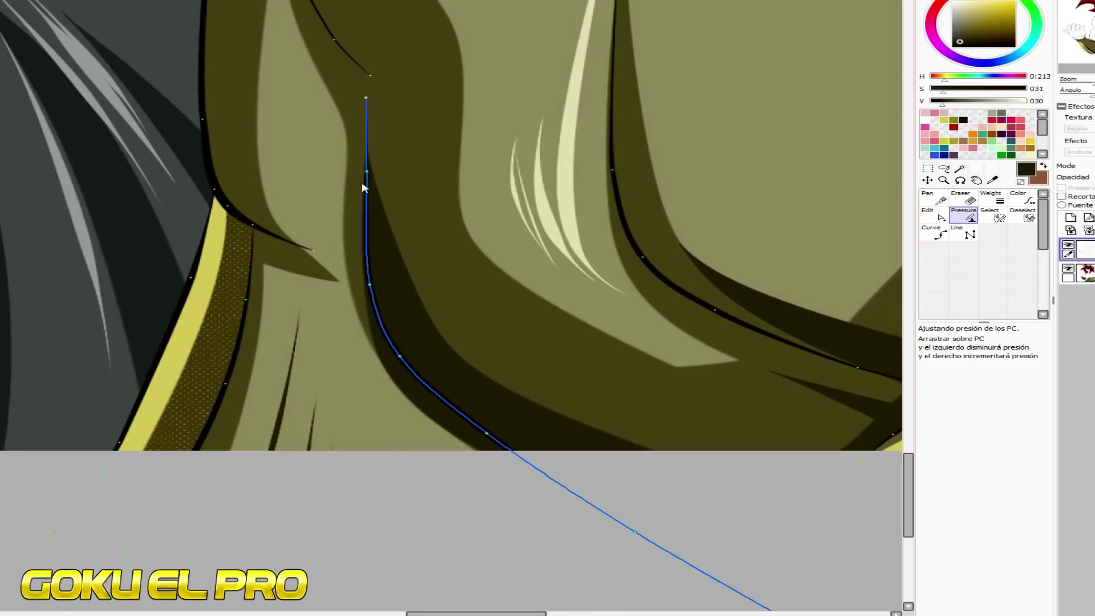
{"action": "left_click_drag", "start_coordinate": [366, 171], "coordinate": [349, 176]}
{"action": "scroll", "coordinate": [289, 319], "scroll_direction": "down", "scroll_amount": 3}
{"action": "scroll", "coordinate": [244, 392], "scroll_direction": "up", "scroll_amount": 3}
{"action": "left_click_drag", "start_coordinate": [184, 414], "coordinate": [194, 415]}
{"action": "scroll", "coordinate": [234, 345], "scroll_direction": "down", "scroll_amount": 3}
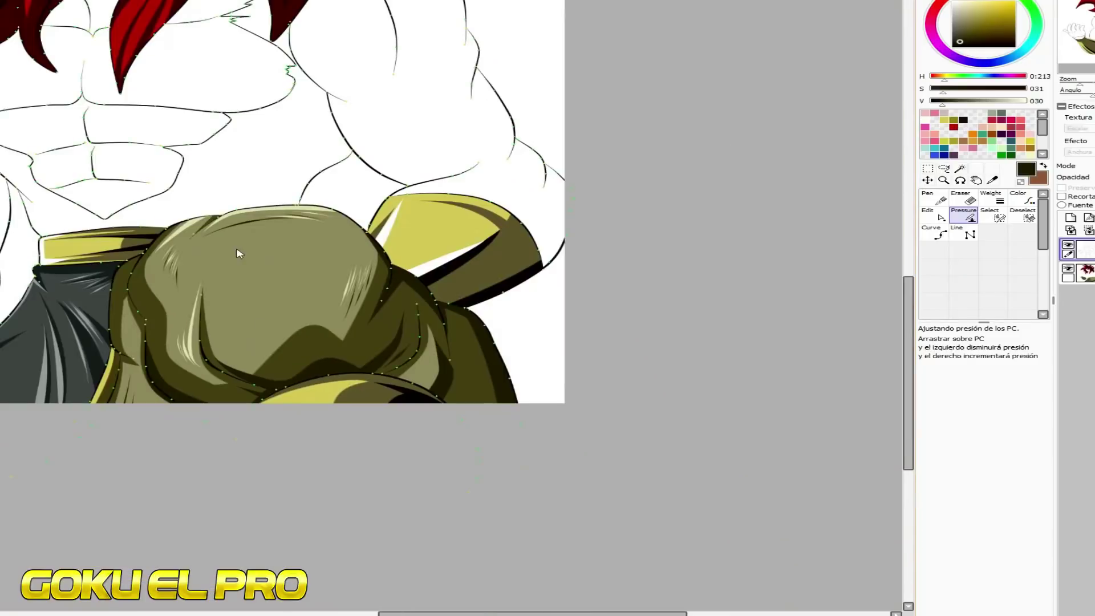
{"action": "scroll", "coordinate": [239, 254], "scroll_direction": "up", "scroll_amount": 3}
{"action": "left_click_drag", "start_coordinate": [335, 213], "coordinate": [365, 213]}
{"action": "scroll", "coordinate": [419, 180], "scroll_direction": "down", "scroll_amount": 3}
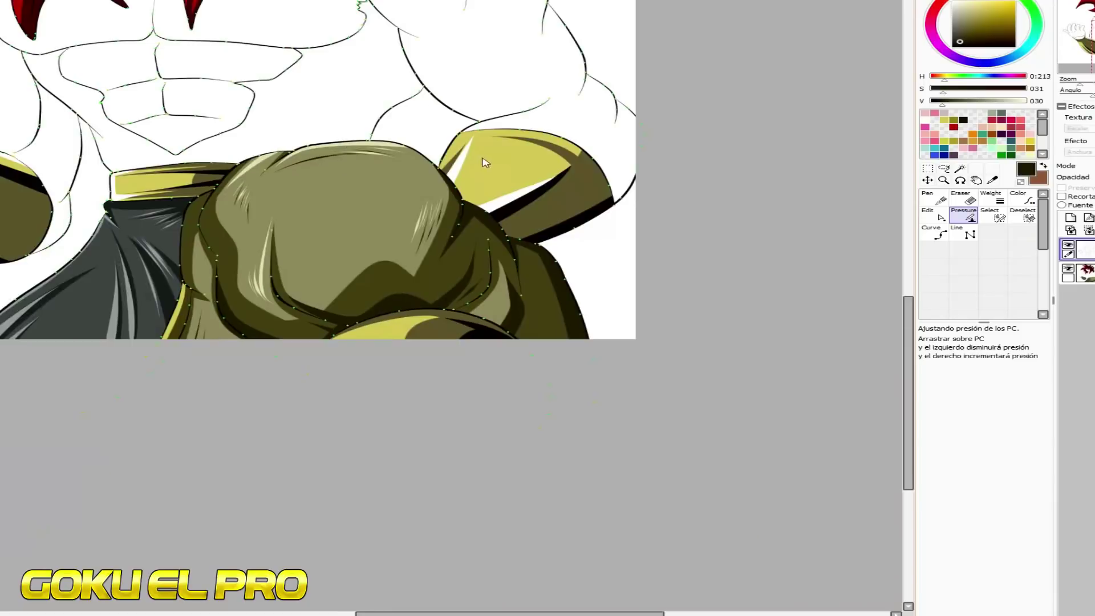
Thicken the ink outline over the knee and outer thigh where the trousers meet the gold armguard
{"action": "scroll", "coordinate": [379, 210], "scroll_direction": "up", "scroll_amount": 4}
{"action": "scroll", "coordinate": [586, 377], "scroll_direction": "up", "scroll_amount": 2}
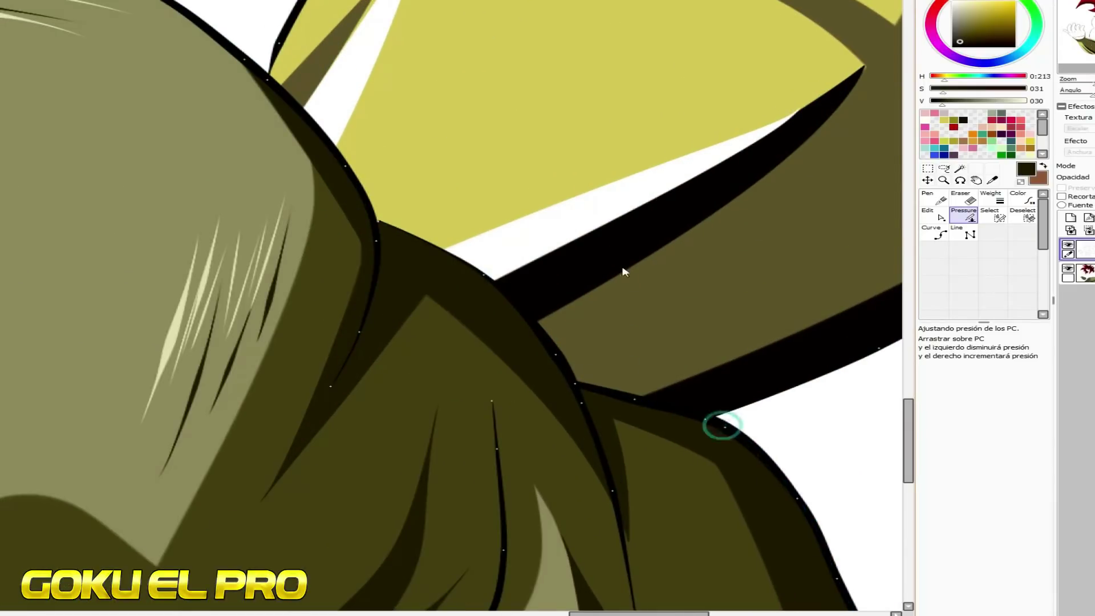
{"action": "scroll", "coordinate": [538, 501], "scroll_direction": "down", "scroll_amount": 2}
{"action": "scroll", "coordinate": [515, 314], "scroll_direction": "down", "scroll_amount": 2}
{"action": "scroll", "coordinate": [515, 314], "scroll_direction": "up", "scroll_amount": 2}
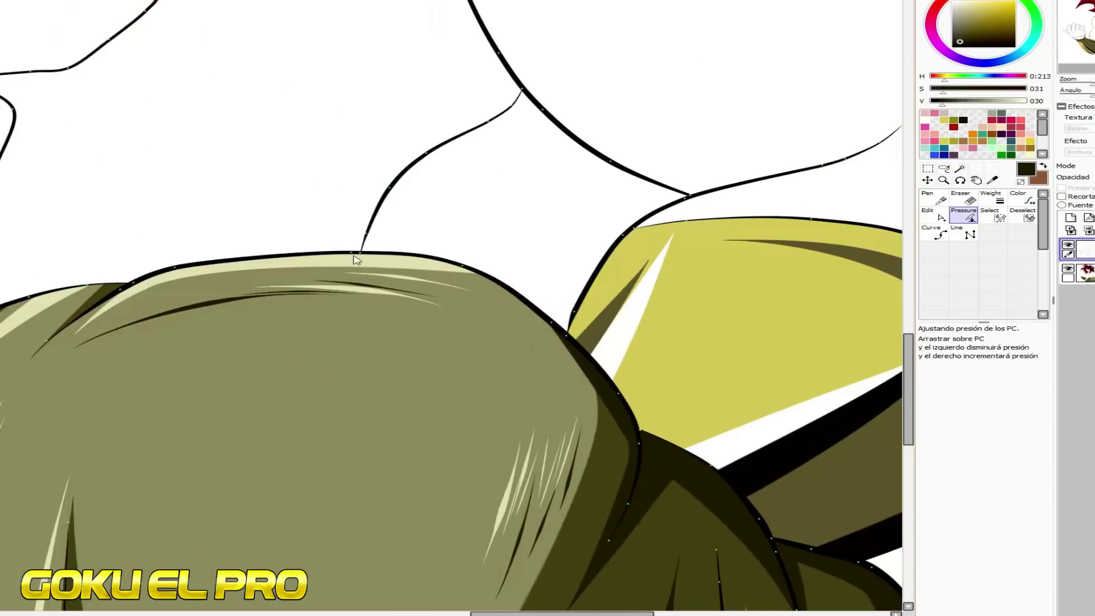
{"action": "scroll", "coordinate": [567, 281], "scroll_direction": "down", "scroll_amount": 3}
{"action": "scroll", "coordinate": [81, 364], "scroll_direction": "up", "scroll_amount": 1}
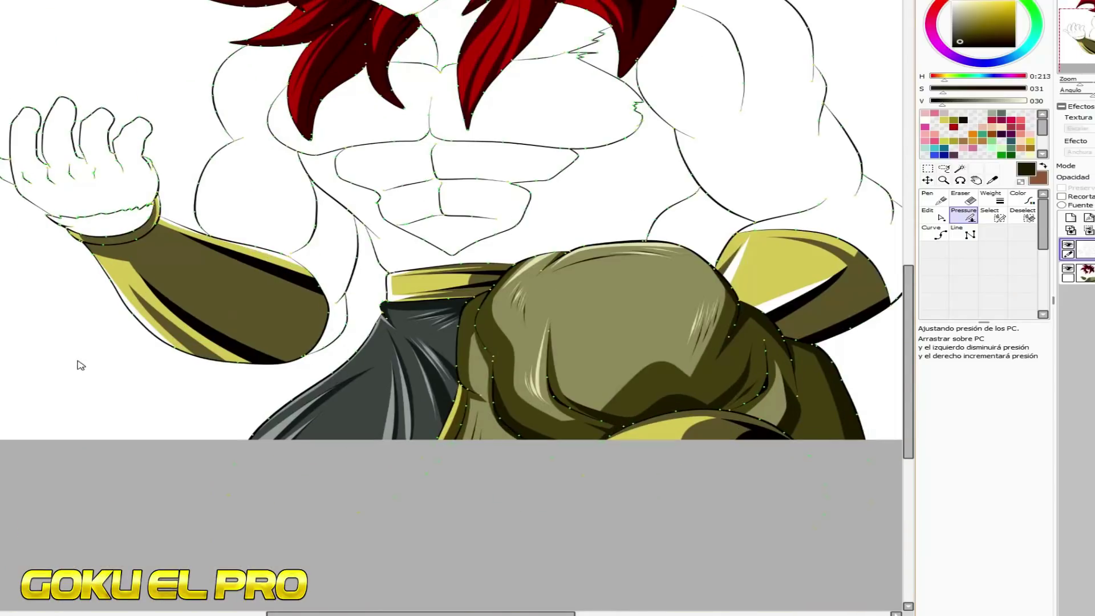
Thicken the ink outline around the armguard of the raised hand, including its rounded elbow end and upper edge
{"action": "scroll", "coordinate": [183, 360], "scroll_direction": "up", "scroll_amount": 2}
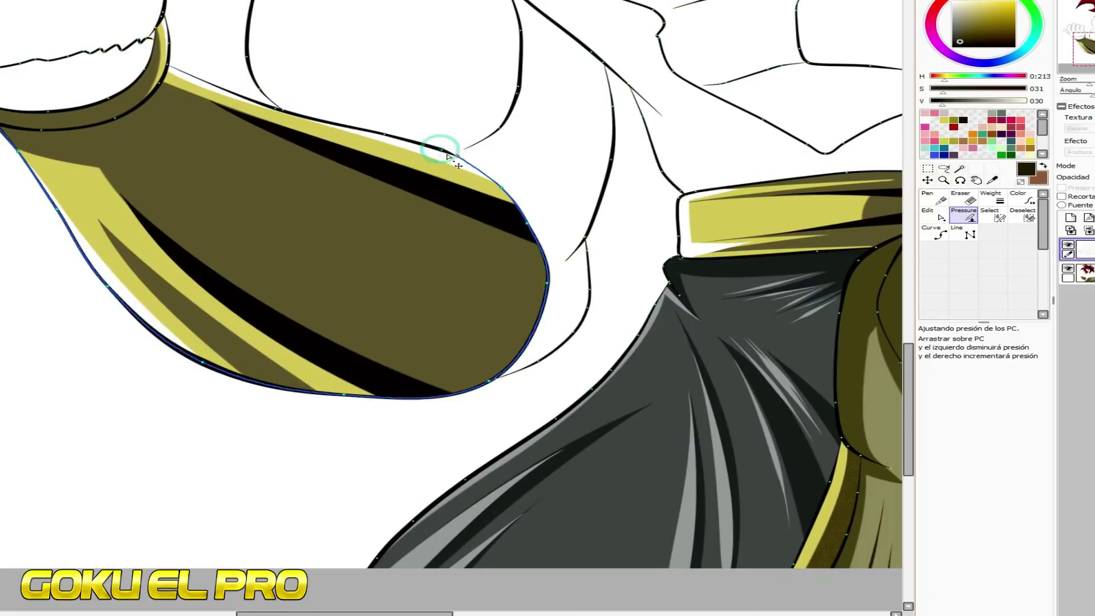
{"action": "left_click", "coordinate": [547, 282]}
{"action": "left_click", "coordinate": [490, 382]}
{"action": "left_click_drag", "start_coordinate": [496, 378], "coordinate": [530, 377]}
{"action": "left_click_drag", "start_coordinate": [275, 108], "coordinate": [246, 96]}
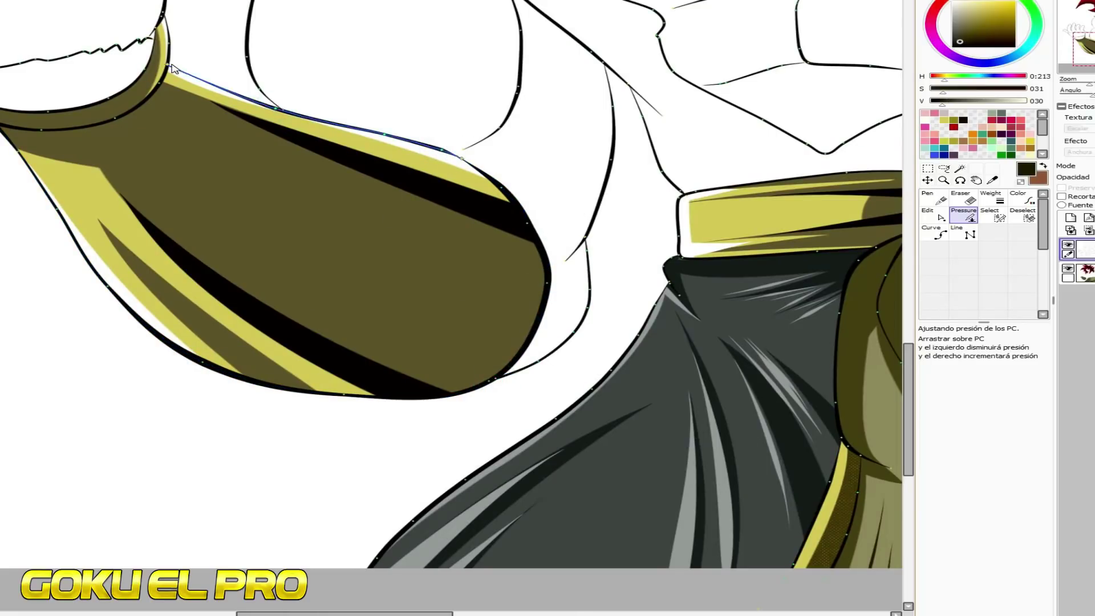
Select the fur areas of both arms, the wrist and the torso on the linework layer with the Magic Wand
{"action": "scroll", "coordinate": [646, 240], "scroll_direction": "down", "scroll_amount": 3}
{"action": "left_click", "coordinate": [960, 169]}
{"action": "scroll", "coordinate": [607, 277], "scroll_direction": "down", "scroll_amount": 2}
{"action": "scroll", "coordinate": [710, 140], "scroll_direction": "up", "scroll_amount": 2}
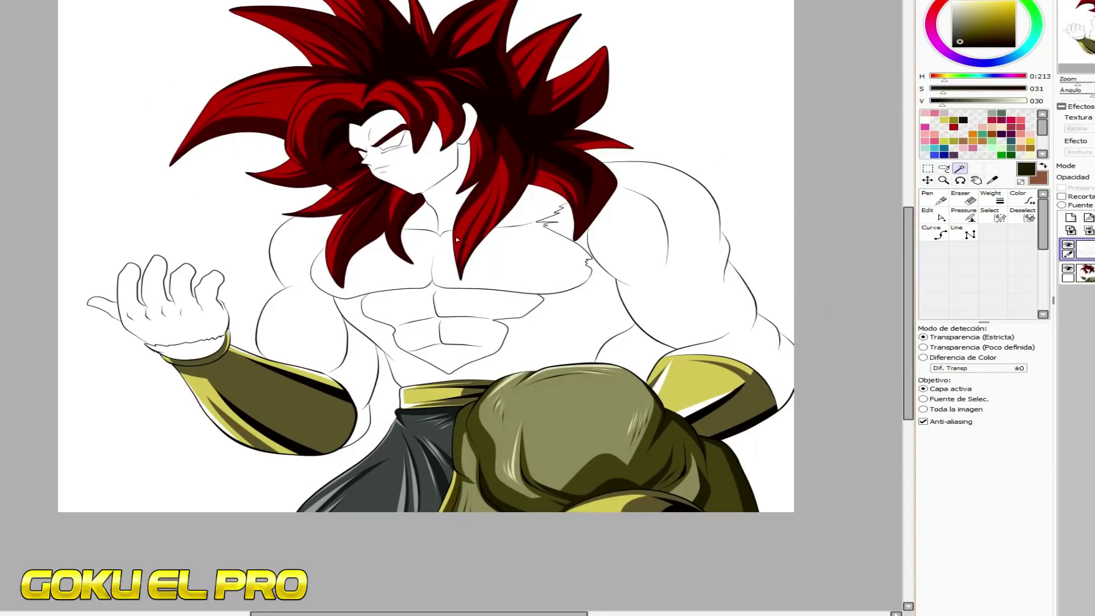
{"action": "left_click", "coordinate": [334, 335]}
{"action": "left_click", "coordinate": [189, 352]}
{"action": "left_click", "coordinate": [655, 257]}
{"action": "left_click", "coordinate": [568, 325]}
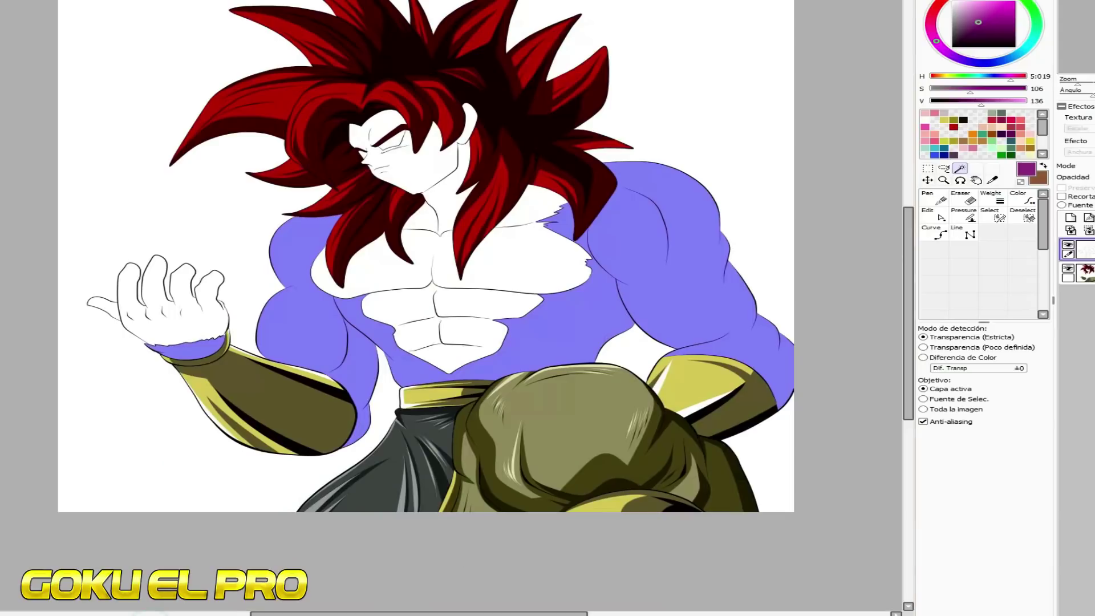
Fill the selected fur areas with purple, saturation 106 and value 136, on the colour layer
{"action": "left_click", "coordinate": [935, 231]}
{"action": "left_click", "coordinate": [746, 272]}
{"action": "left_click", "coordinate": [190, 355]}
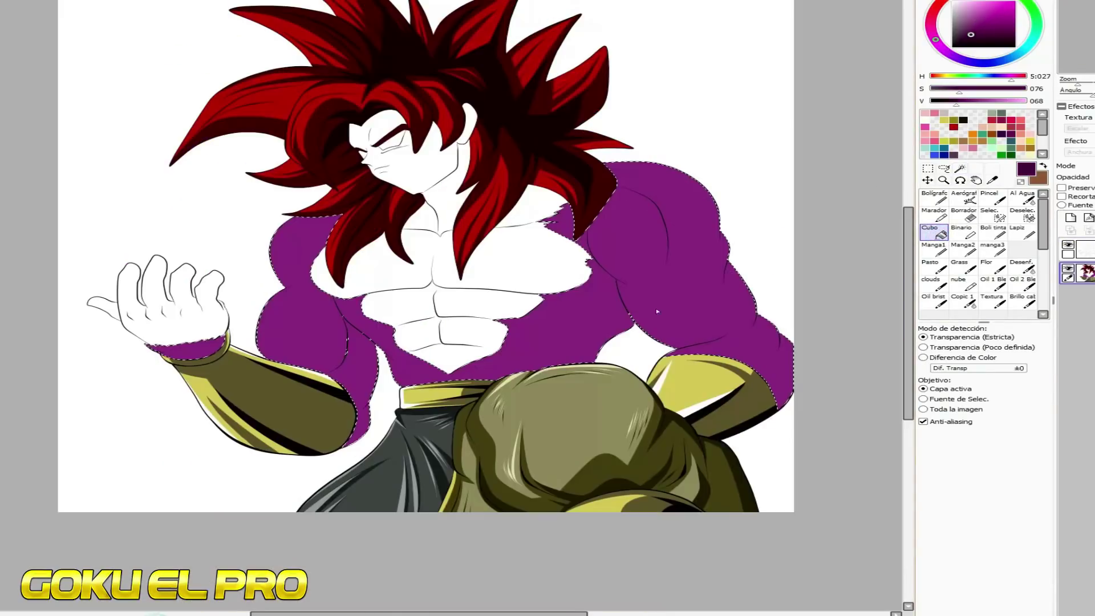
Paint jagged shadow strokes over the wrist fur with the pen in dark purple, saturation 76 and value 68
{"action": "left_click", "coordinate": [934, 196]}
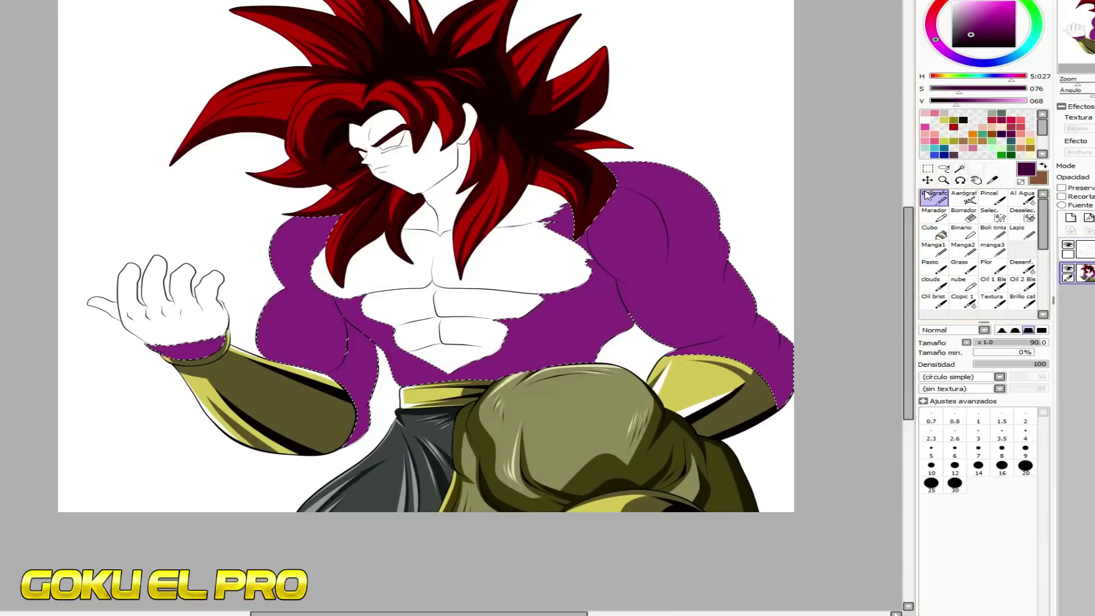
{"action": "scroll", "coordinate": [138, 401], "scroll_direction": "up", "scroll_amount": 4}
{"action": "scroll", "coordinate": [245, 245], "scroll_direction": "up", "scroll_amount": 1}
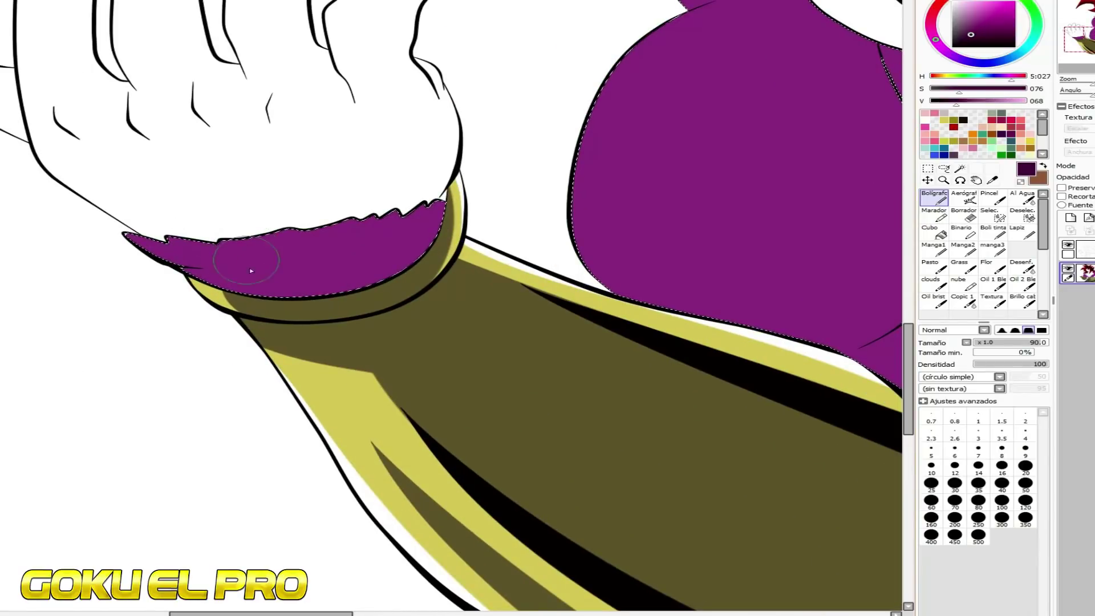
{"action": "left_click_drag", "start_coordinate": [244, 276], "coordinate": [63, 194]}
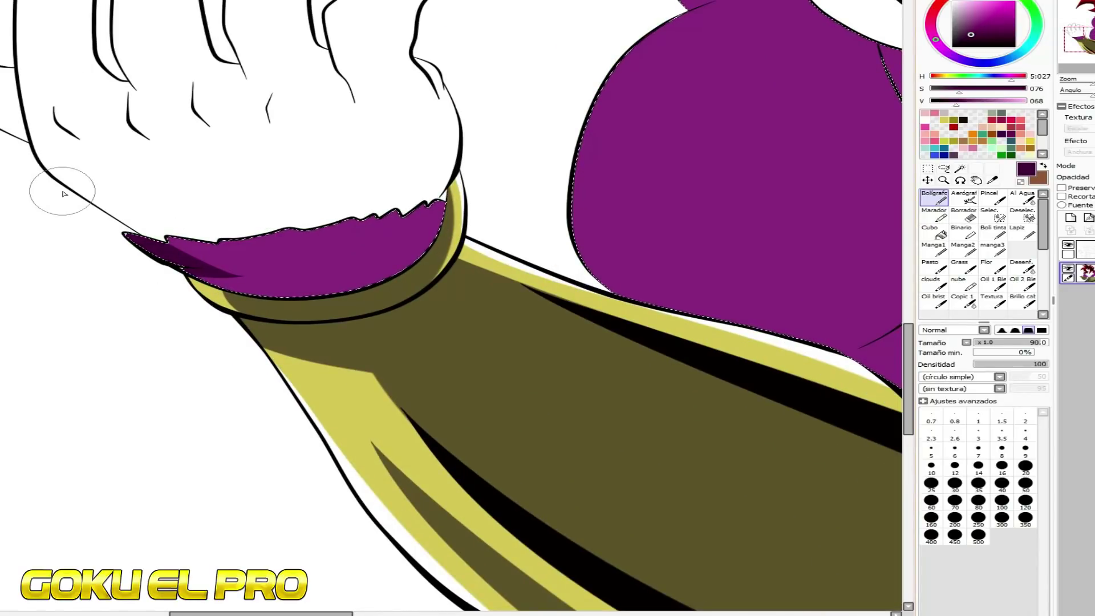
{"action": "left_click_drag", "start_coordinate": [208, 280], "coordinate": [296, 298]}
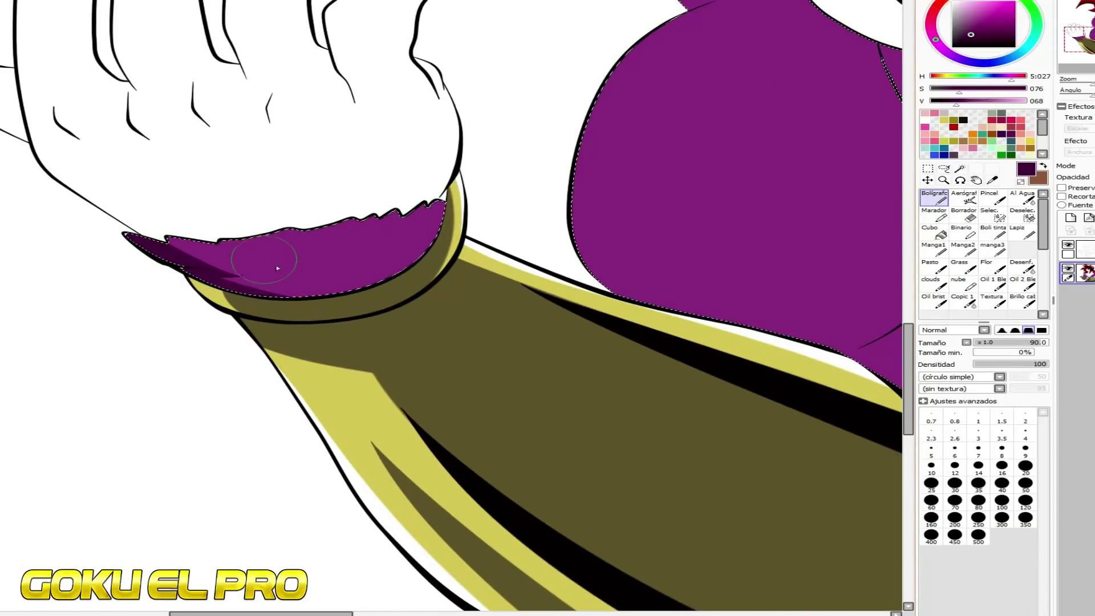
{"action": "left_click_drag", "start_coordinate": [223, 238], "coordinate": [373, 277]}
{"action": "left_click_drag", "start_coordinate": [291, 239], "coordinate": [379, 275]}
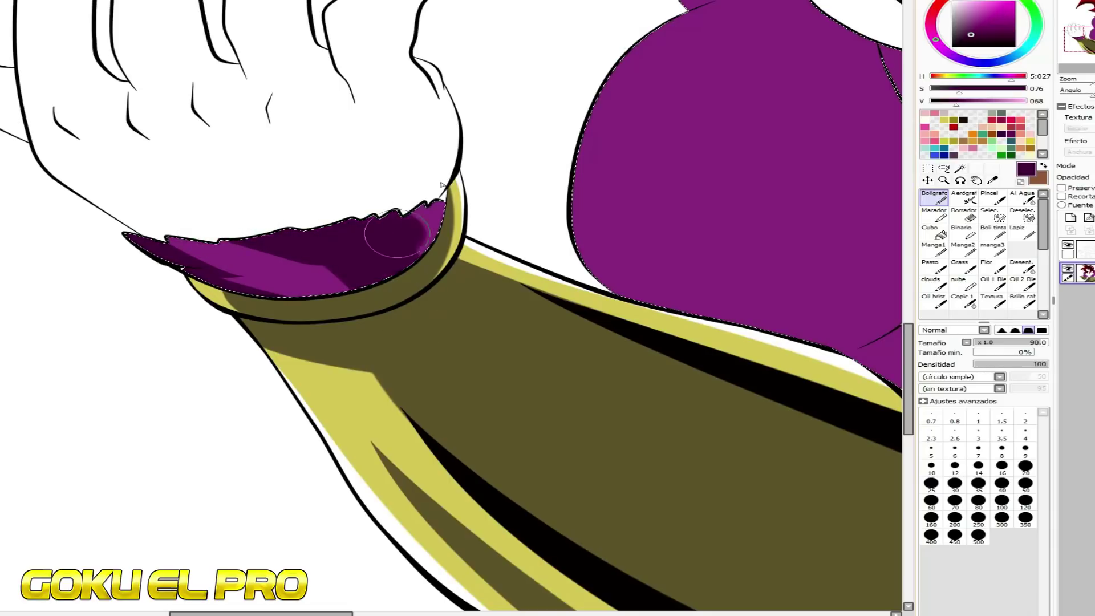
{"action": "left_click_drag", "start_coordinate": [251, 256], "coordinate": [367, 283]}
{"action": "left_click_drag", "start_coordinate": [283, 250], "coordinate": [287, 291]}
{"action": "left_click_drag", "start_coordinate": [217, 268], "coordinate": [313, 294]}
{"action": "left_click_drag", "start_coordinate": [250, 282], "coordinate": [281, 273]}
Paint dark purple muscle shadows on the shoulder and upper arm above the armguard of the raised hand
{"action": "scroll", "coordinate": [304, 237], "scroll_direction": "down", "scroll_amount": 2}
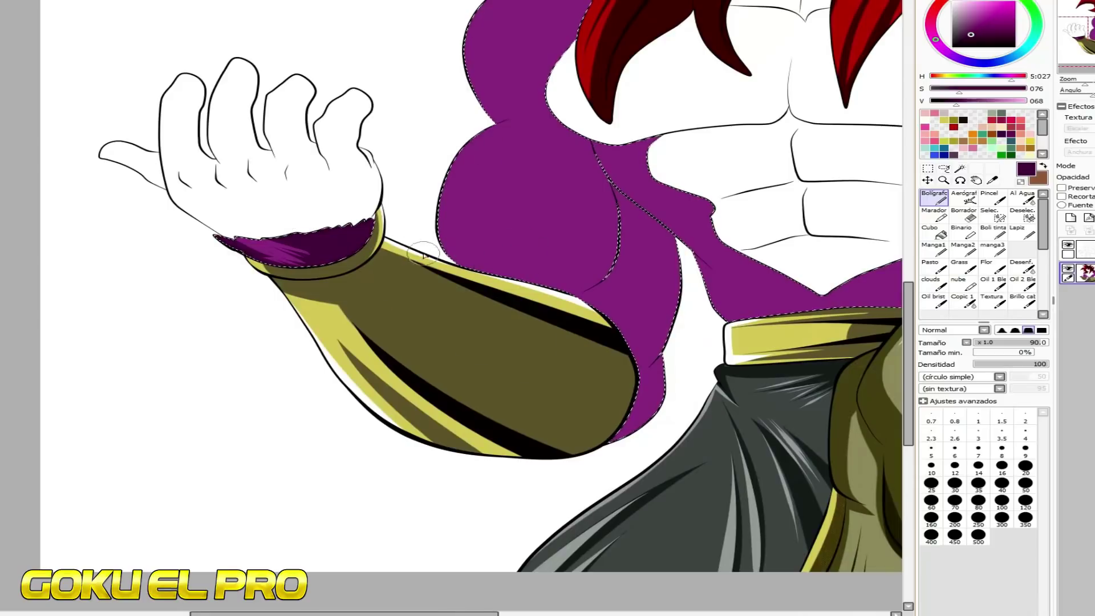
{"action": "scroll", "coordinate": [423, 254], "scroll_direction": "down", "scroll_amount": 1}
{"action": "scroll", "coordinate": [603, 153], "scroll_direction": "up", "scroll_amount": 1}
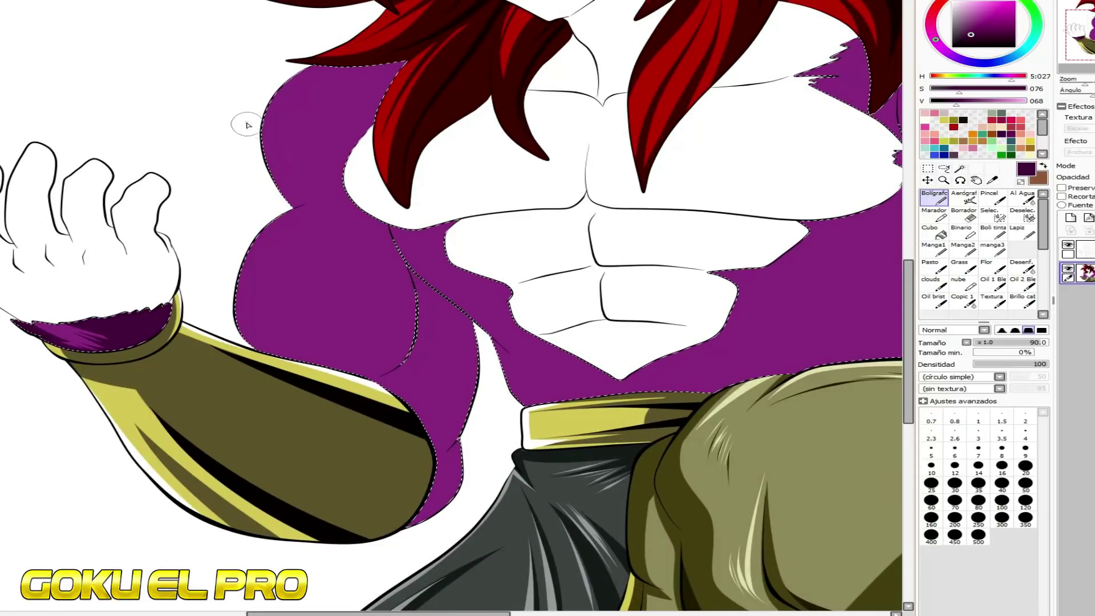
{"action": "left_click_drag", "start_coordinate": [268, 168], "coordinate": [342, 73]}
{"action": "left_click_drag", "start_coordinate": [317, 114], "coordinate": [343, 185]}
{"action": "mouse_move", "coordinate": [266, 230]}
{"action": "left_mouse_down"}
{"action": "mouse_move", "coordinate": [394, 228]}
{"action": "mouse_move", "coordinate": [306, 259]}
{"action": "left_mouse_up"}
{"action": "mouse_move", "coordinate": [354, 191]}
{"action": "left_mouse_down"}
{"action": "mouse_move", "coordinate": [325, 219]}
{"action": "mouse_move", "coordinate": [342, 389]}
{"action": "left_mouse_up"}
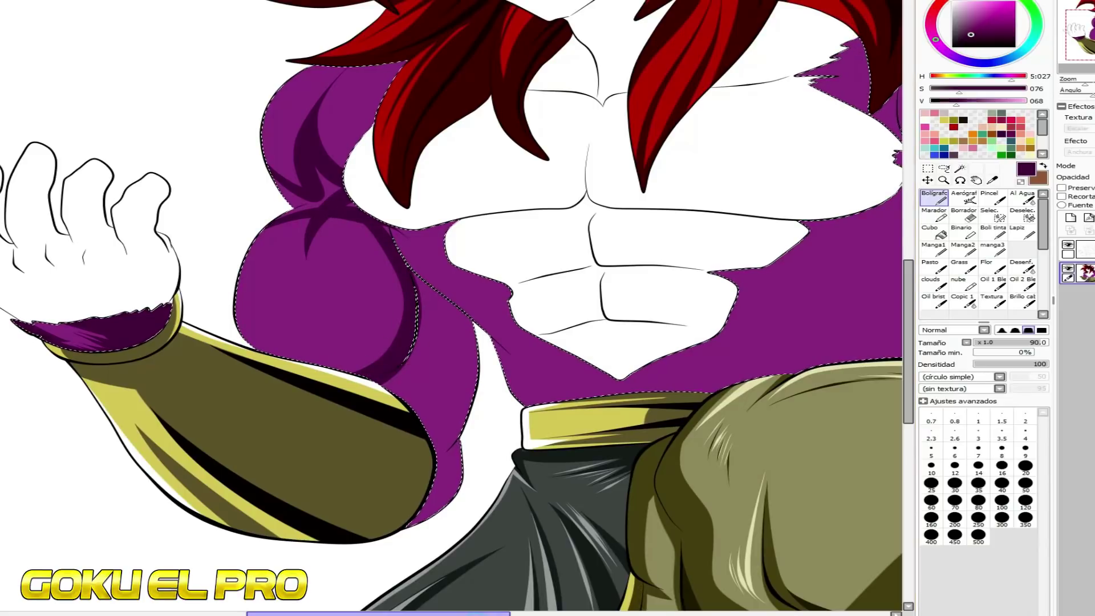
Paint dark purple shadows down the side of the torso and across the lower abdomen above the belt
{"action": "left_click_drag", "start_coordinate": [478, 613], "coordinate": [524, 613]}
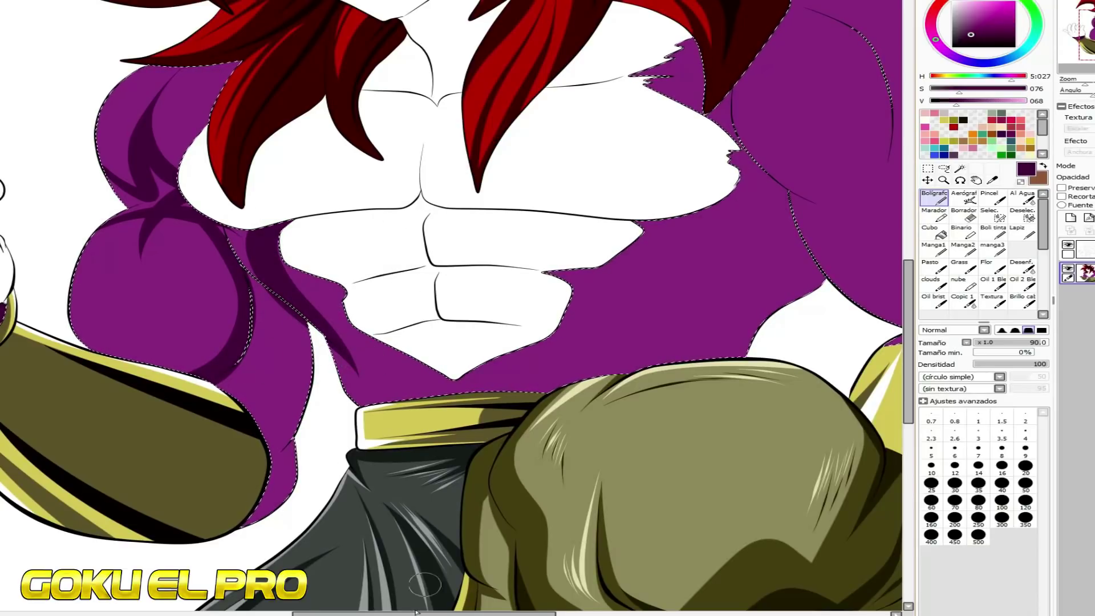
{"action": "left_click_drag", "start_coordinate": [416, 612], "coordinate": [454, 612]}
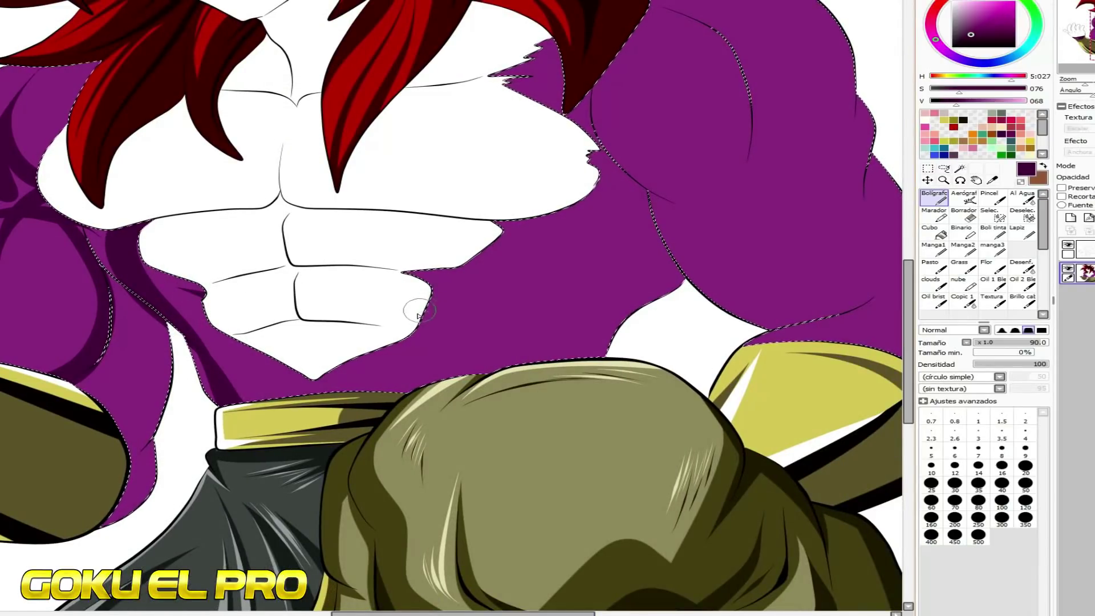
{"action": "left_click_drag", "start_coordinate": [312, 367], "coordinate": [311, 392]}
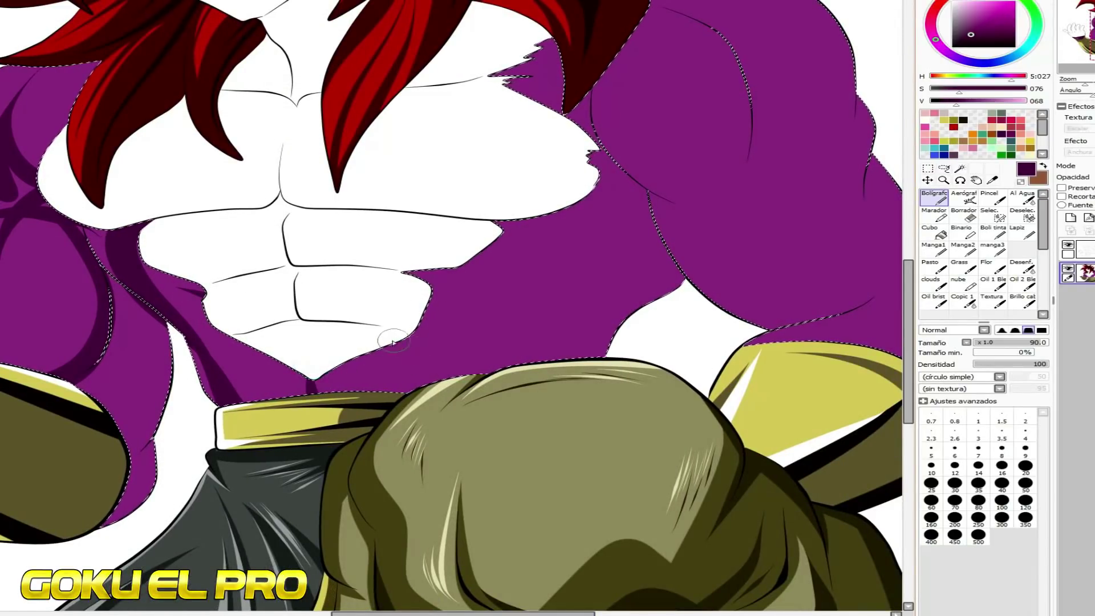
{"action": "left_click_drag", "start_coordinate": [393, 343], "coordinate": [415, 386]}
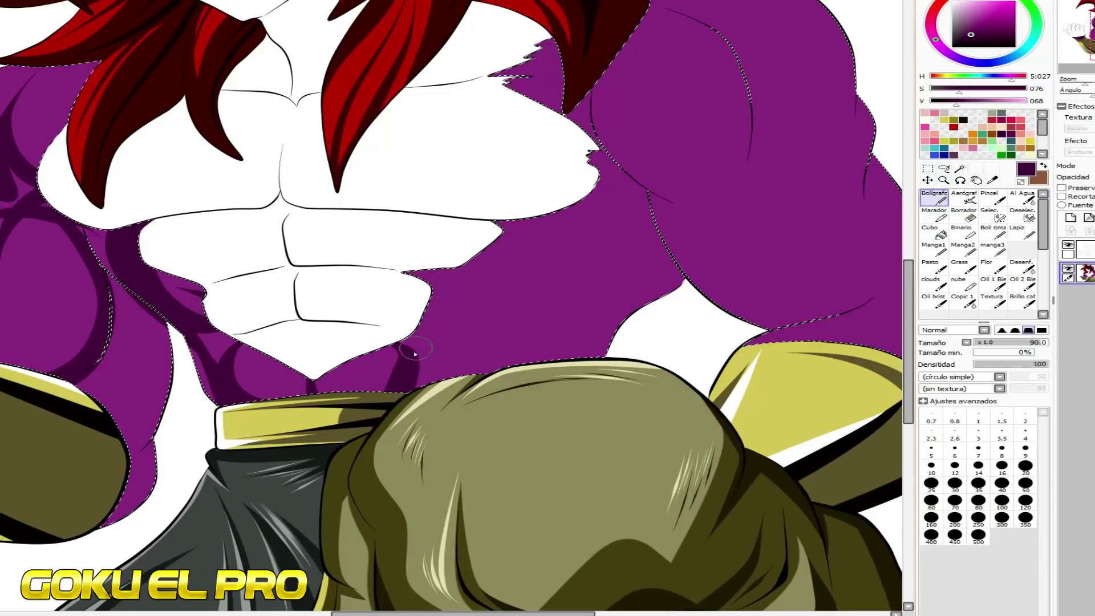
Paint crossing dark purple bands that outline the rib and side muscles between the abdomen and the far arm
{"action": "mouse_move", "coordinate": [413, 353]}
{"action": "left_mouse_down"}
{"action": "mouse_move", "coordinate": [438, 322]}
{"action": "mouse_move", "coordinate": [519, 288]}
{"action": "mouse_move", "coordinate": [434, 356]}
{"action": "mouse_move", "coordinate": [476, 280]}
{"action": "mouse_move", "coordinate": [444, 316]}
{"action": "mouse_move", "coordinate": [544, 271]}
{"action": "mouse_move", "coordinate": [480, 276]}
{"action": "mouse_move", "coordinate": [587, 230]}
{"action": "mouse_move", "coordinate": [538, 284]}
{"action": "mouse_move", "coordinate": [469, 329]}
{"action": "left_mouse_up"}
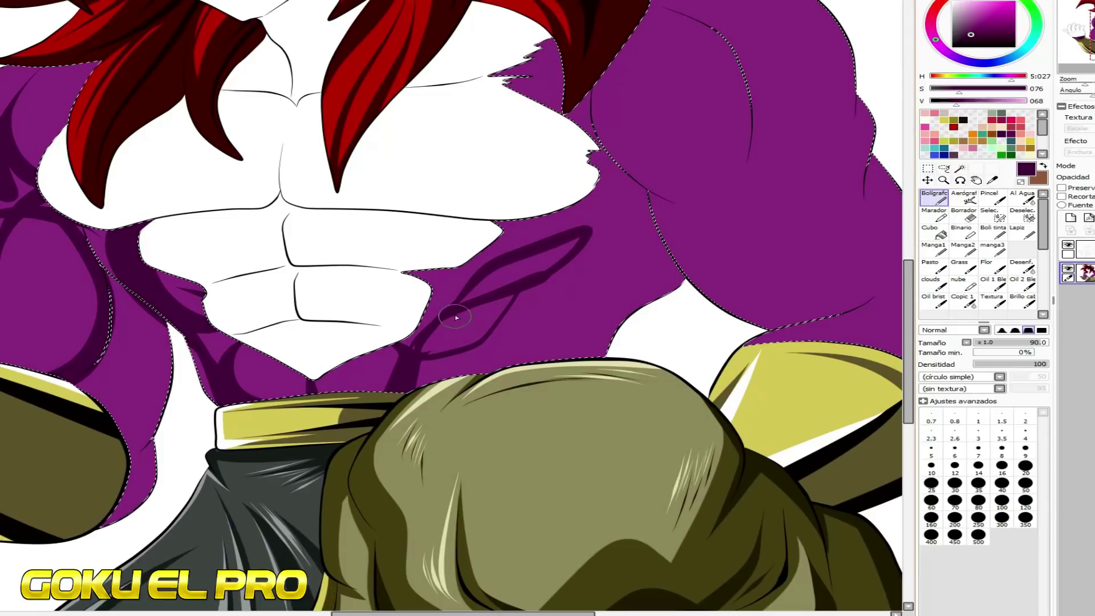
{"action": "mouse_move", "coordinate": [415, 358]}
{"action": "left_mouse_down"}
{"action": "mouse_move", "coordinate": [483, 349]}
{"action": "mouse_move", "coordinate": [530, 298]}
{"action": "left_mouse_up"}
{"action": "left_click_drag", "start_coordinate": [491, 345], "coordinate": [579, 267]}
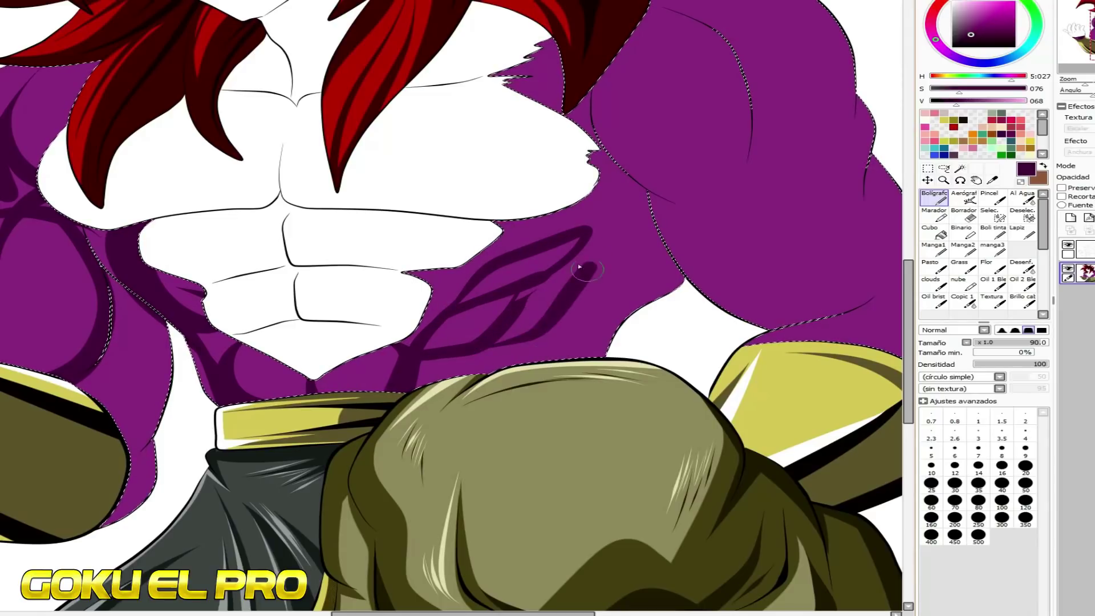
{"action": "mouse_move", "coordinate": [528, 291]}
{"action": "left_mouse_down"}
{"action": "mouse_move", "coordinate": [505, 335]}
{"action": "mouse_move", "coordinate": [592, 212]}
{"action": "left_mouse_up"}
{"action": "left_click_drag", "start_coordinate": [564, 272], "coordinate": [630, 224]}
{"action": "left_click_drag", "start_coordinate": [491, 343], "coordinate": [555, 332]}
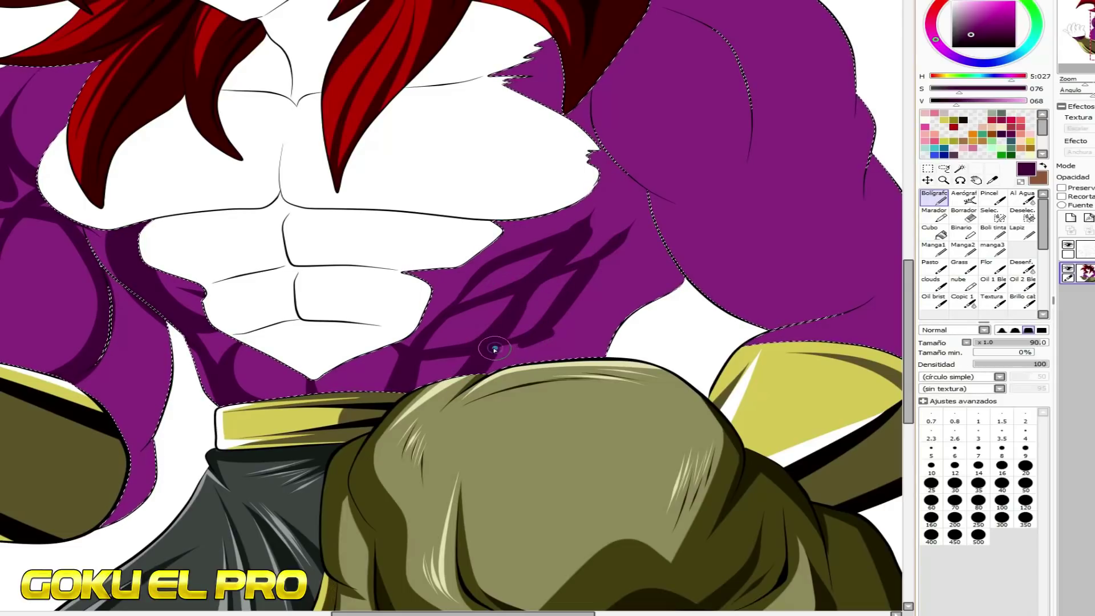
Paint dark purple shadow bands around the far shoulder's muscles and a ring around the upper-arm muscle below them
{"action": "left_click_drag", "start_coordinate": [473, 613], "coordinate": [520, 613]}
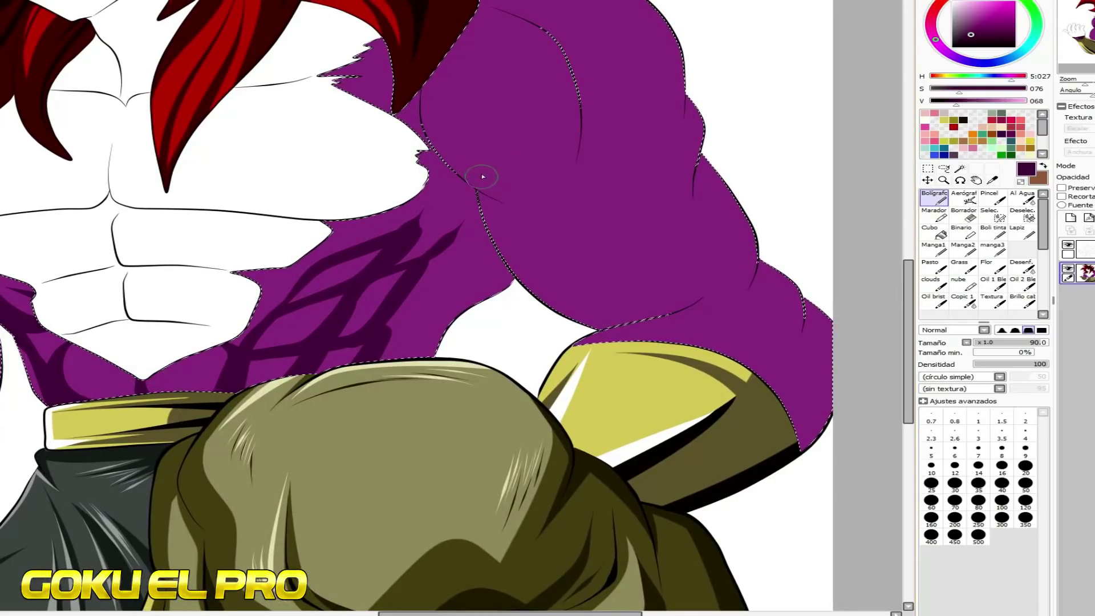
{"action": "scroll", "coordinate": [514, 228], "scroll_direction": "up", "scroll_amount": 2}
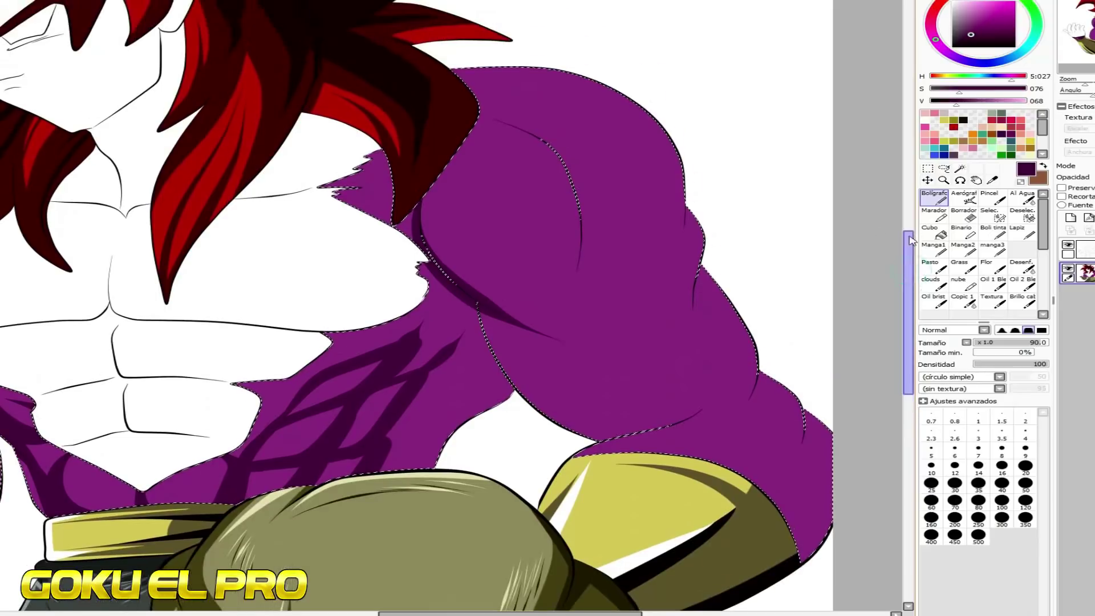
{"action": "left_click_drag", "start_coordinate": [528, 323], "coordinate": [440, 116]}
{"action": "mouse_move", "coordinate": [568, 298]}
{"action": "left_mouse_down"}
{"action": "mouse_move", "coordinate": [600, 236]}
{"action": "mouse_move", "coordinate": [479, 115]}
{"action": "left_mouse_up"}
{"action": "mouse_move", "coordinate": [632, 94]}
{"action": "left_mouse_down"}
{"action": "mouse_move", "coordinate": [660, 283]}
{"action": "mouse_move", "coordinate": [692, 176]}
{"action": "mouse_move", "coordinate": [491, 80]}
{"action": "left_mouse_up"}
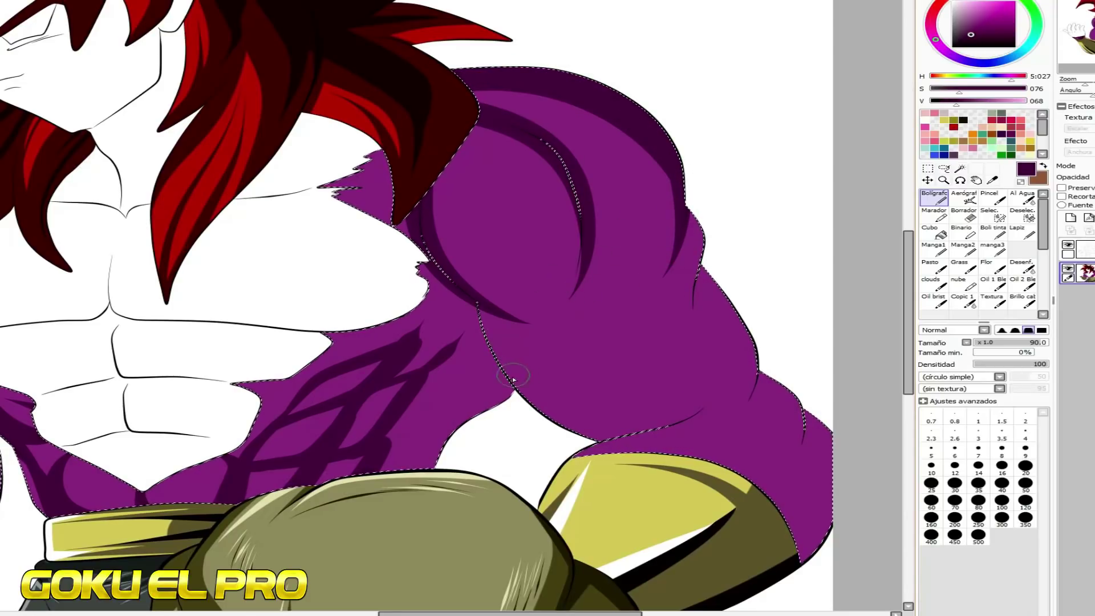
{"action": "mouse_move", "coordinate": [528, 406]}
{"action": "left_mouse_down"}
{"action": "mouse_move", "coordinate": [656, 433]}
{"action": "mouse_move", "coordinate": [615, 436]}
{"action": "mouse_move", "coordinate": [514, 342]}
{"action": "mouse_move", "coordinate": [583, 427]}
{"action": "left_mouse_up"}
{"action": "key", "text": "ctrl+z"}
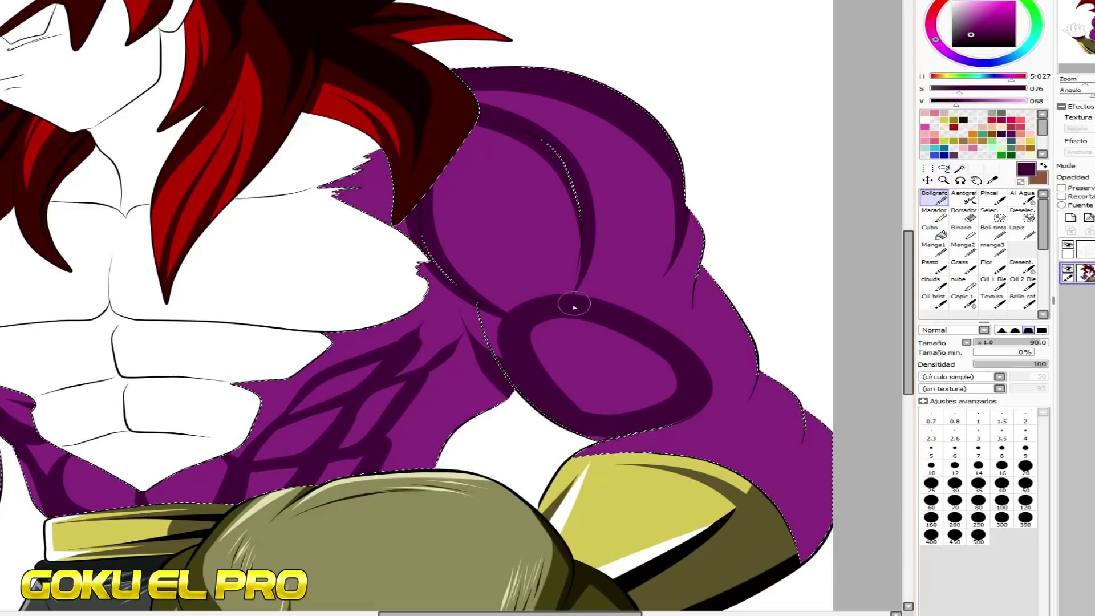
{"action": "left_click_drag", "start_coordinate": [574, 298], "coordinate": [592, 216]}
{"action": "key", "text": "ctrl+z"}
{"action": "mouse_move", "coordinate": [481, 125]}
{"action": "left_mouse_down"}
{"action": "mouse_move", "coordinate": [559, 308]}
{"action": "mouse_move", "coordinate": [539, 174]}
{"action": "left_mouse_up"}
{"action": "key", "text": "ctrl+z"}
{"action": "key", "text": "ctrl+z"}
Widen the dark purple band around the far shoulder muscle and extend the shadows along the outer arm to the forearm
{"action": "mouse_move", "coordinate": [579, 300]}
{"action": "left_mouse_down"}
{"action": "mouse_move", "coordinate": [594, 238]}
{"action": "mouse_move", "coordinate": [393, 80]}
{"action": "left_mouse_up"}
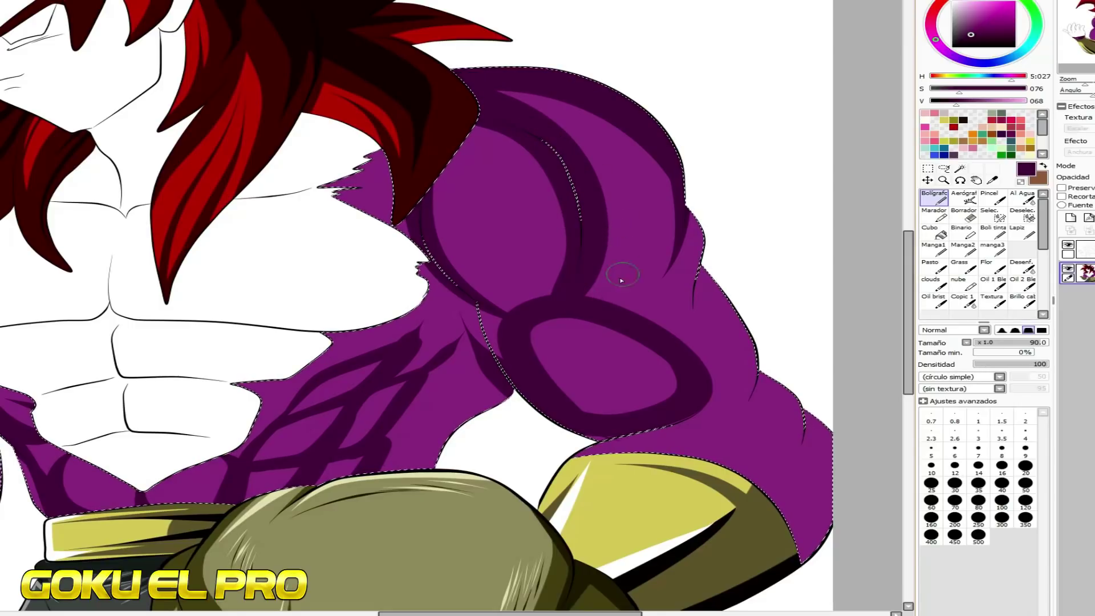
{"action": "left_click_drag", "start_coordinate": [572, 296], "coordinate": [654, 212]}
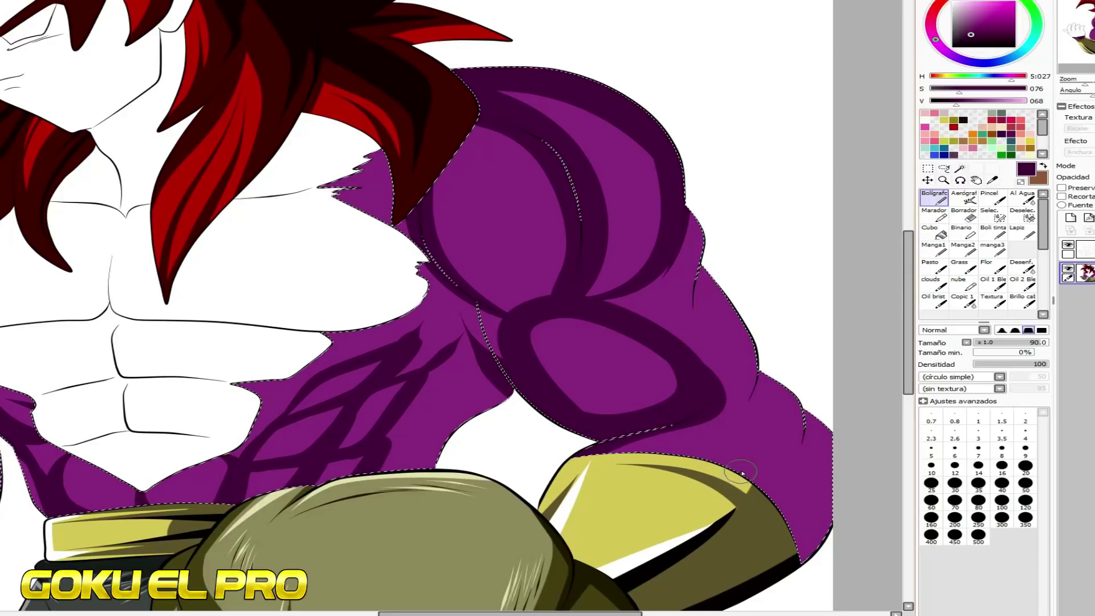
{"action": "left_click_drag", "start_coordinate": [697, 424], "coordinate": [792, 516]}
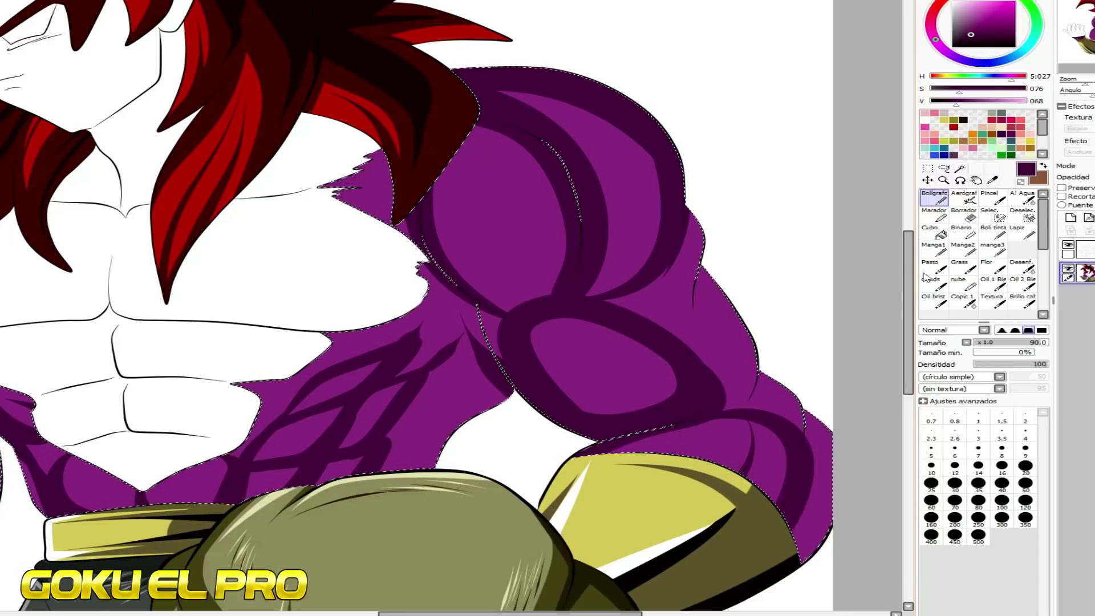
Fill the enclosed gaps of the far arm, the torso side and the fur by the chest with dark purple
{"action": "left_click", "coordinate": [932, 234]}
{"action": "left_click", "coordinate": [703, 319]}
{"action": "left_click", "coordinate": [460, 320]}
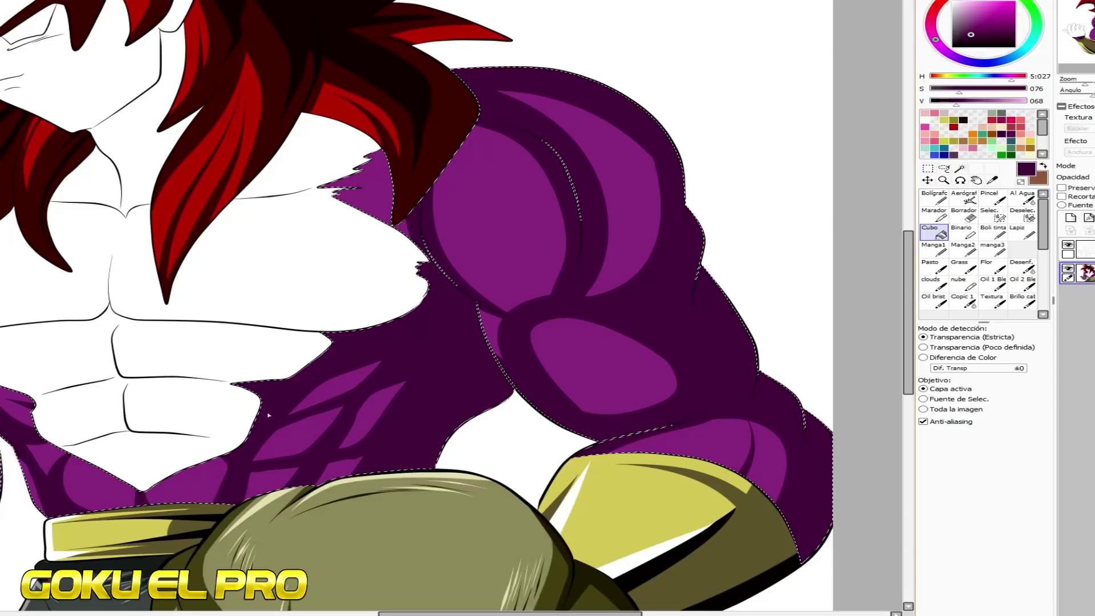
{"action": "left_click", "coordinate": [359, 194]}
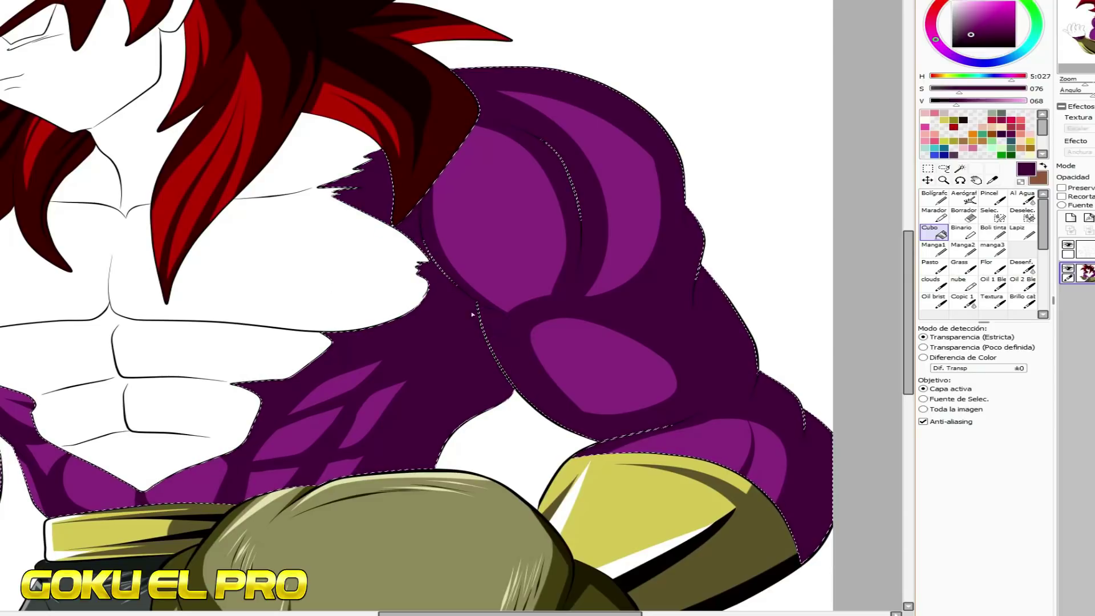
{"action": "left_click", "coordinate": [619, 168]}
{"action": "key", "text": "ctrl+z"}
{"action": "scroll", "coordinate": [560, 162], "scroll_direction": "down", "scroll_amount": 2}
{"action": "scroll", "coordinate": [251, 308], "scroll_direction": "up", "scroll_amount": 2}
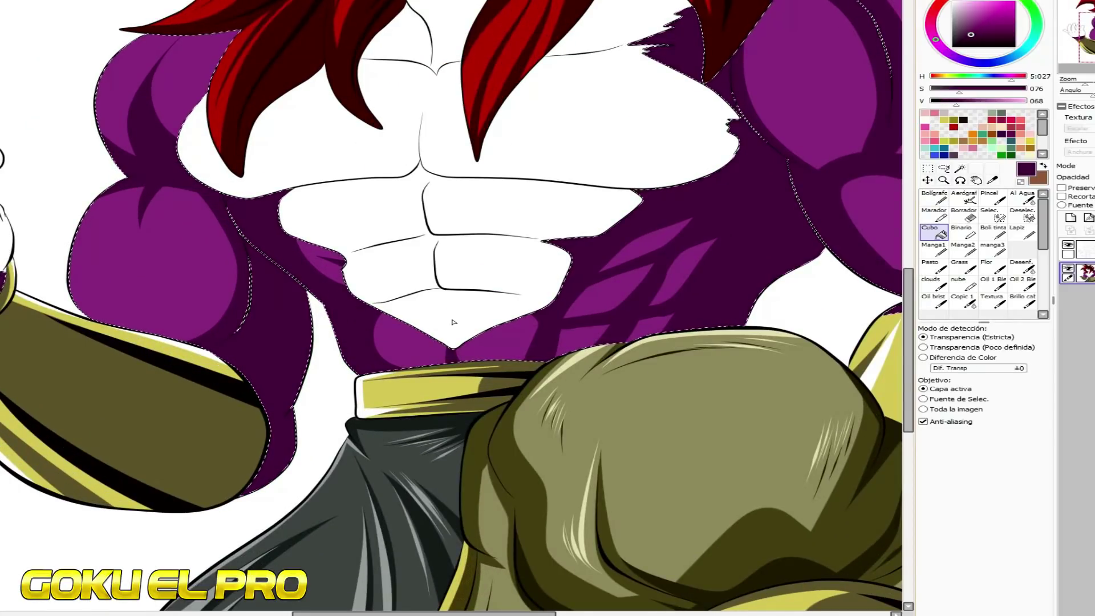
Touch up the two purple muscle shapes above the belt and add thin dark purple hatch strokes along their edges
{"action": "scroll", "coordinate": [452, 323], "scroll_direction": "up", "scroll_amount": 2}
{"action": "right_click", "coordinate": [546, 352]}
{"action": "key", "text": "n"}
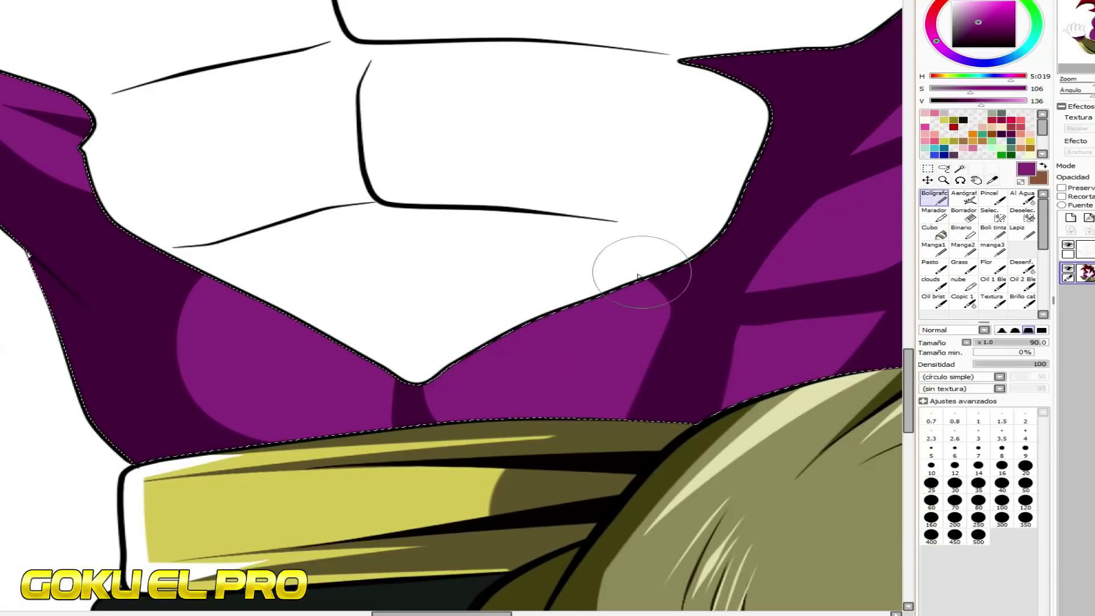
{"action": "left_click_drag", "start_coordinate": [621, 286], "coordinate": [613, 414]}
{"action": "left_click_drag", "start_coordinate": [199, 309], "coordinate": [277, 442]}
{"action": "right_click", "coordinate": [114, 381]}
{"action": "mouse_move", "coordinate": [198, 288]}
{"action": "left_mouse_down"}
{"action": "mouse_move", "coordinate": [158, 323]}
{"action": "mouse_move", "coordinate": [342, 487]}
{"action": "mouse_move", "coordinate": [217, 412]}
{"action": "mouse_move", "coordinate": [273, 438]}
{"action": "left_mouse_up"}
{"action": "left_click_drag", "start_coordinate": [272, 425], "coordinate": [303, 438]}
{"action": "mouse_move", "coordinate": [623, 389]}
{"action": "left_mouse_down"}
{"action": "mouse_move", "coordinate": [606, 418]}
{"action": "mouse_move", "coordinate": [627, 421]}
{"action": "left_mouse_up"}
Add thin dark purple hatch strokes to the rib muscles beside the abdomen and to the far forearm
{"action": "scroll", "coordinate": [259, 364], "scroll_direction": "down", "scroll_amount": 5}
{"action": "scroll", "coordinate": [259, 364], "scroll_direction": "up", "scroll_amount": 3}
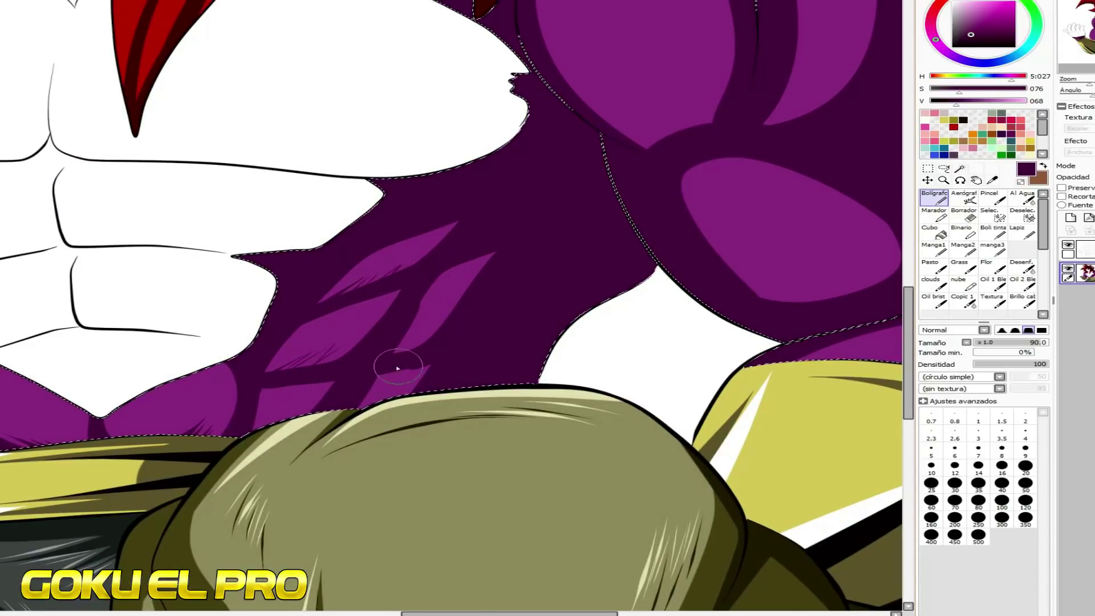
{"action": "left_click_drag", "start_coordinate": [475, 265], "coordinate": [443, 294]}
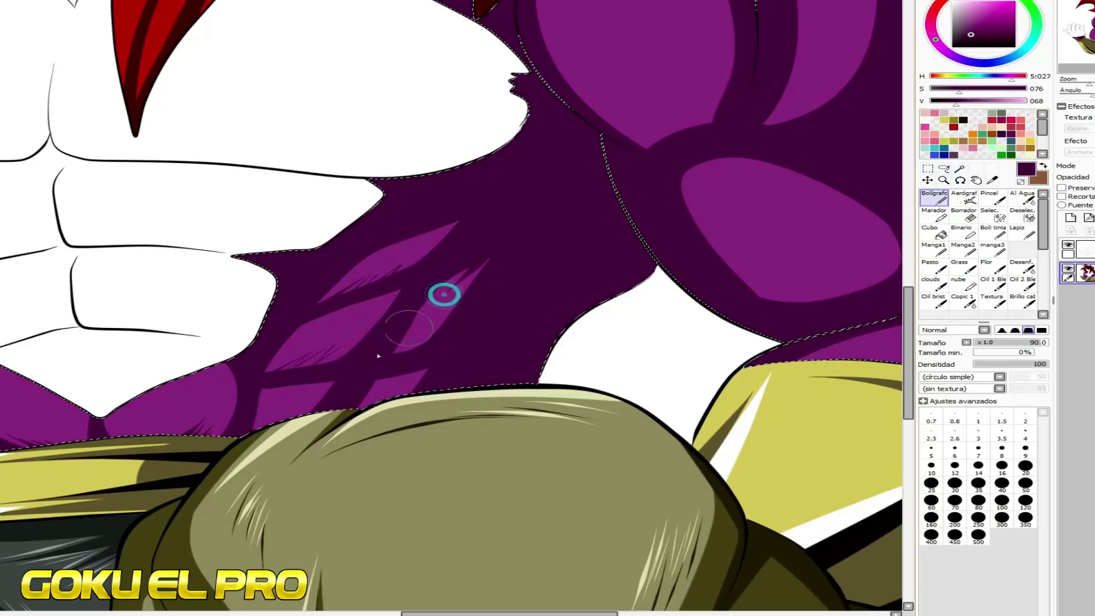
{"action": "left_click_drag", "start_coordinate": [310, 398], "coordinate": [281, 414]}
{"action": "scroll", "coordinate": [350, 363], "scroll_direction": "down", "scroll_amount": 3}
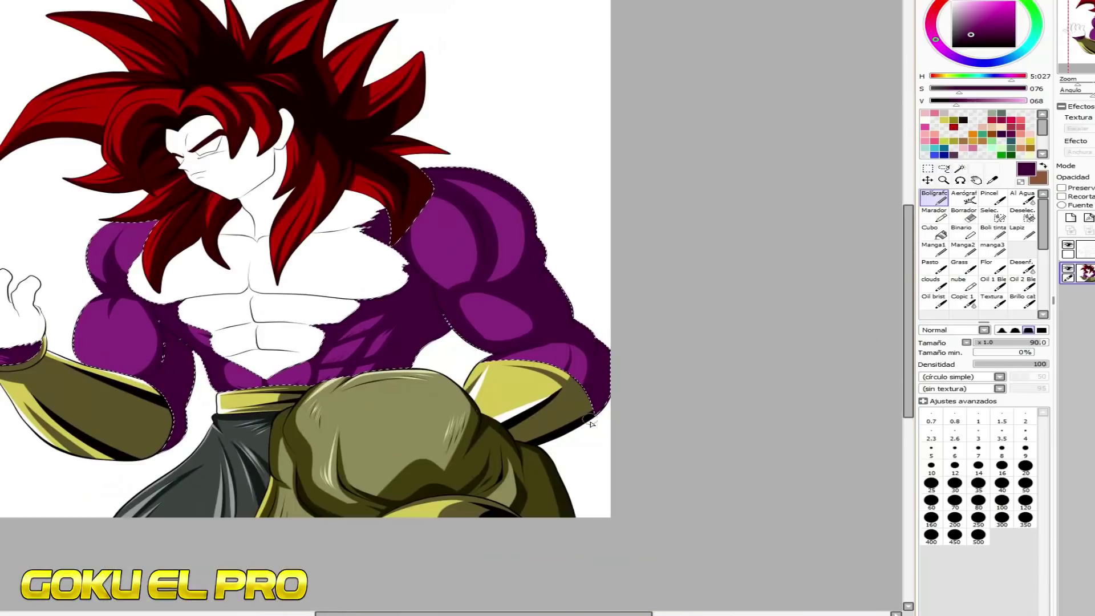
{"action": "scroll", "coordinate": [589, 427], "scroll_direction": "up", "scroll_amount": 2}
{"action": "mouse_move", "coordinate": [569, 267]}
{"action": "left_mouse_down"}
{"action": "mouse_move", "coordinate": [574, 304]}
{"action": "mouse_move", "coordinate": [565, 295]}
{"action": "mouse_move", "coordinate": [558, 311]}
{"action": "left_mouse_up"}
Lower the colour's brightness to 16 and paint near-black shadows along the near arm's inner edge and the adjacent waist
{"action": "left_click_drag", "start_coordinate": [454, 614], "coordinate": [307, 614]}
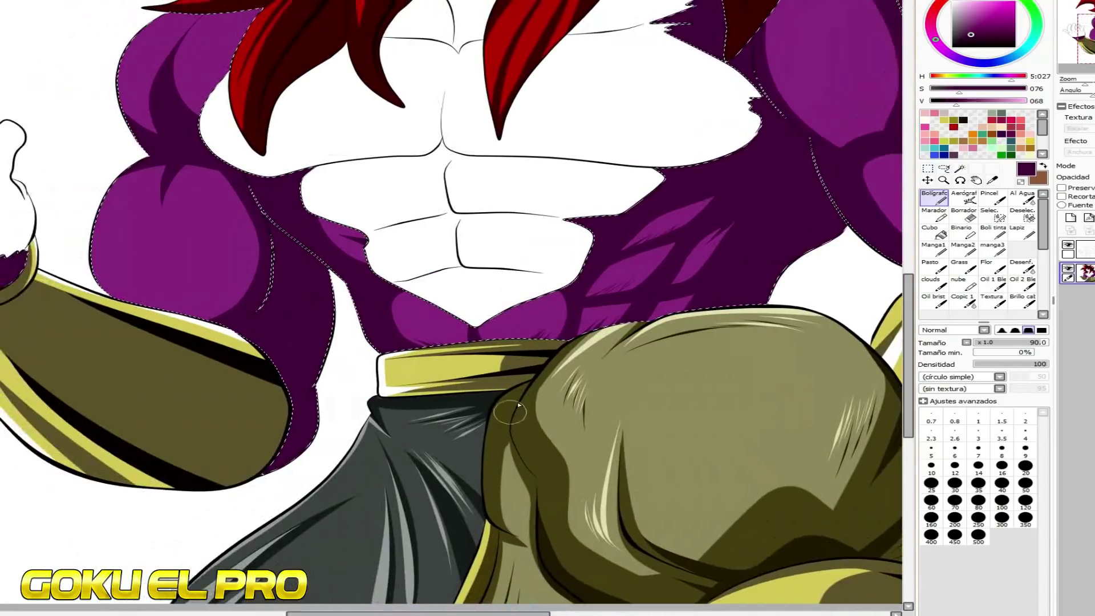
{"action": "left_click", "coordinate": [939, 101]}
{"action": "left_click_drag", "start_coordinate": [939, 105], "coordinate": [936, 104]}
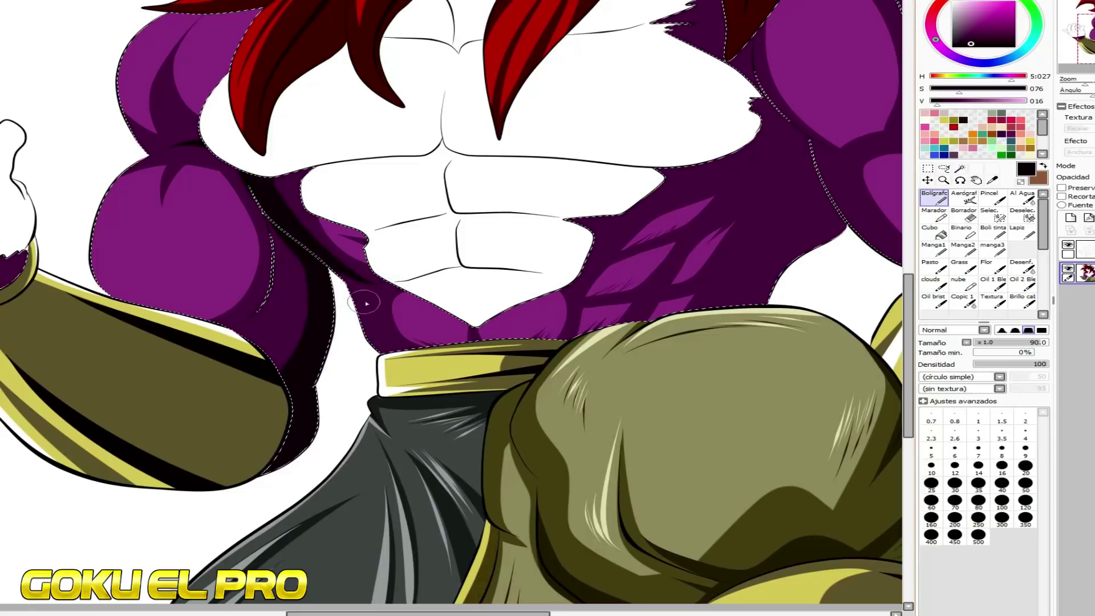
{"action": "left_click_drag", "start_coordinate": [338, 270], "coordinate": [431, 347]}
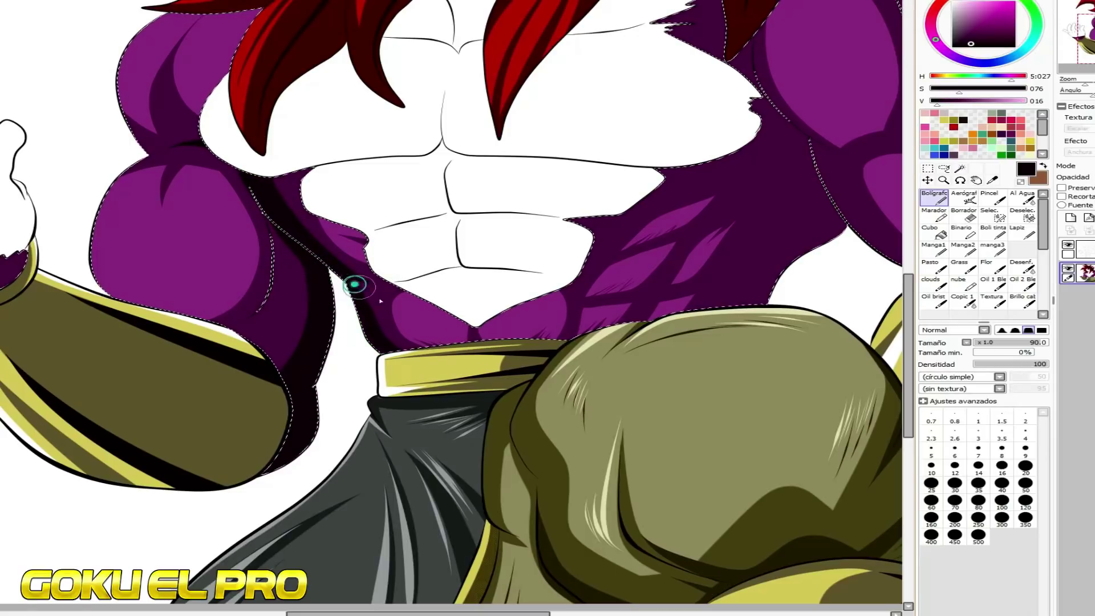
Draw thin near-black hatch strokes on the near upper arm, shoulder, wrist fur and the purple muscles above the belt
{"action": "left_click_drag", "start_coordinate": [144, 209], "coordinate": [135, 263]}
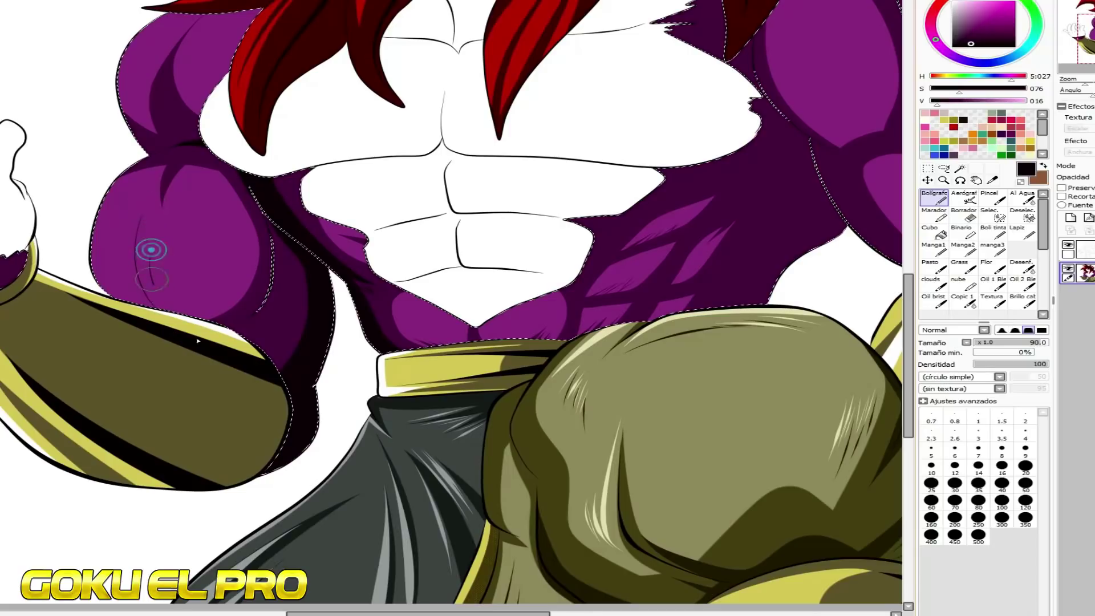
{"action": "left_click_drag", "start_coordinate": [190, 184], "coordinate": [207, 200]}
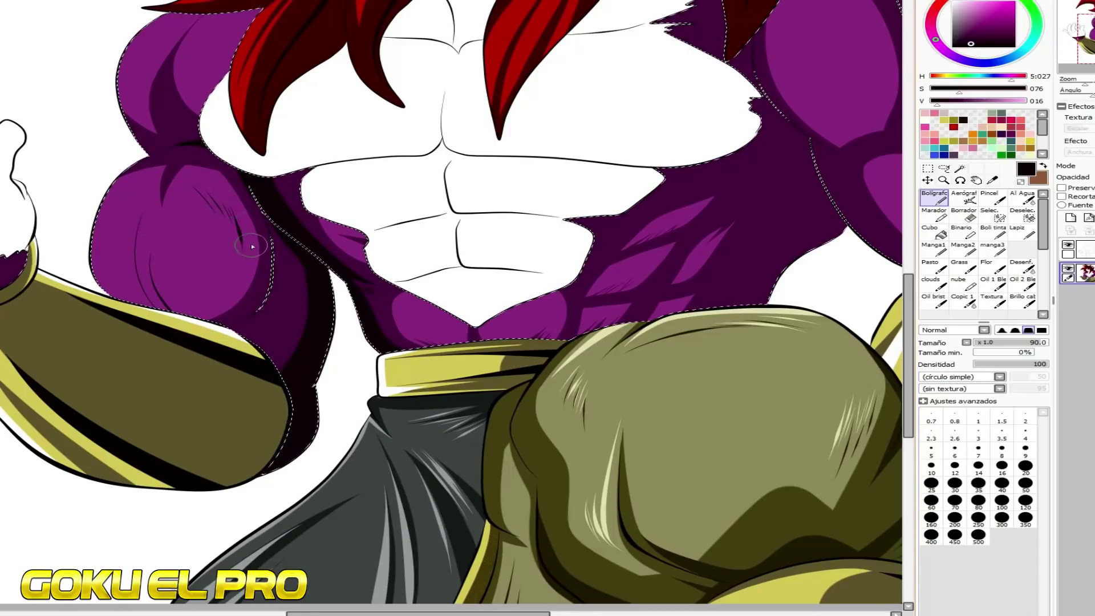
{"action": "mouse_move", "coordinate": [203, 61]}
{"action": "left_mouse_down"}
{"action": "mouse_move", "coordinate": [226, 34]}
{"action": "mouse_move", "coordinate": [239, 57]}
{"action": "mouse_move", "coordinate": [154, 105]}
{"action": "mouse_move", "coordinate": [166, 141]}
{"action": "left_mouse_up"}
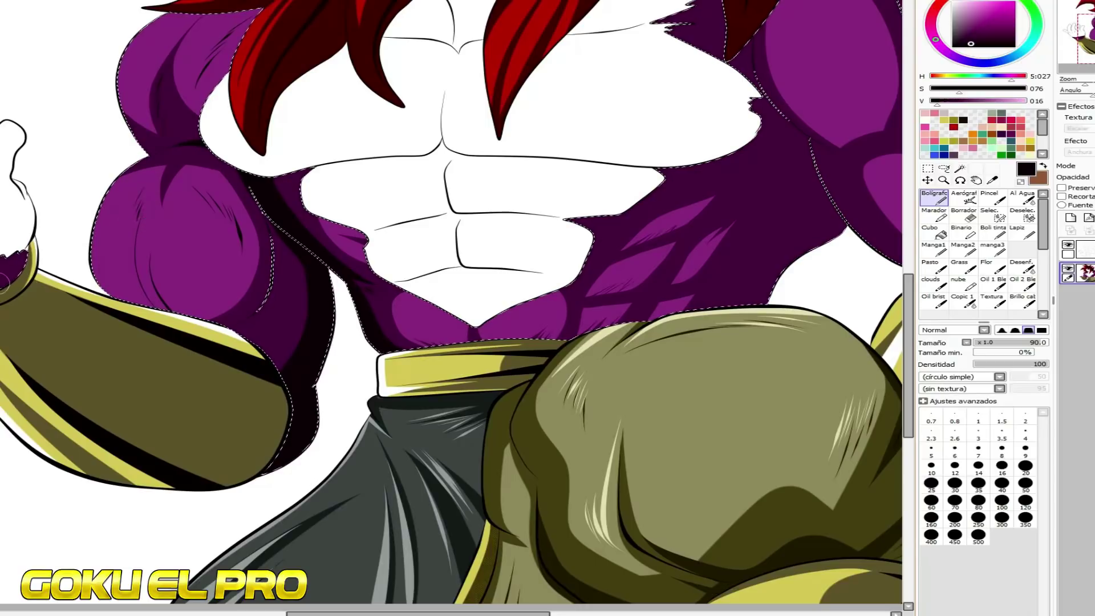
{"action": "left_click_drag", "start_coordinate": [16, 277], "coordinate": [3, 305]}
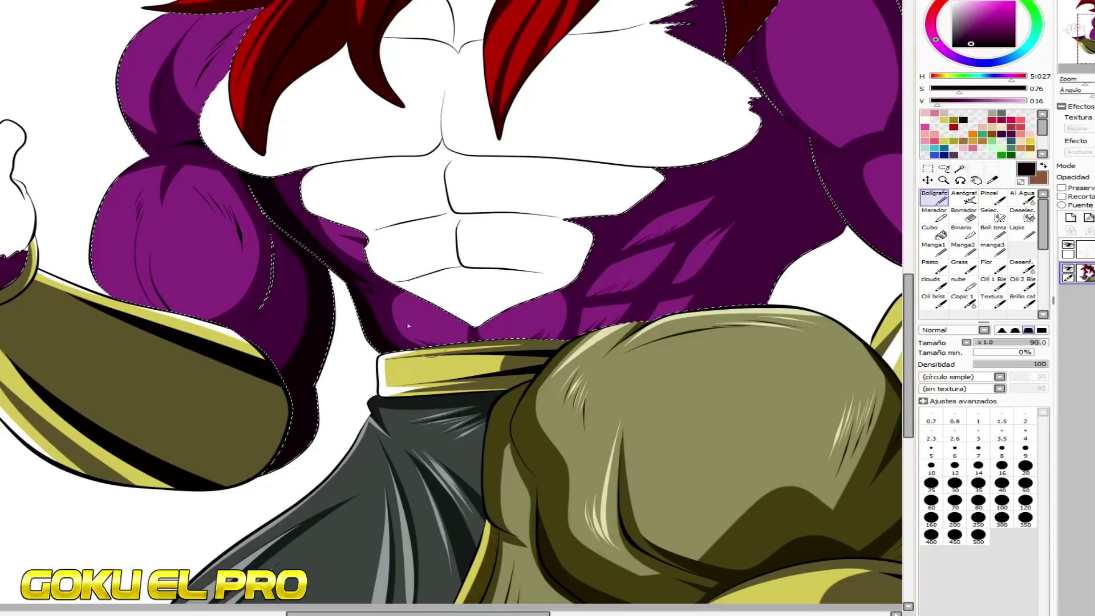
{"action": "left_click_drag", "start_coordinate": [410, 309], "coordinate": [428, 319]}
{"action": "left_click_drag", "start_coordinate": [430, 311], "coordinate": [446, 320]}
Paint near-black shadows under the far side of the chest and between the rib and side muscles
{"action": "left_click_drag", "start_coordinate": [418, 614], "coordinate": [497, 614]}
{"action": "left_click_drag", "start_coordinate": [456, 157], "coordinate": [368, 168]}
{"action": "mouse_move", "coordinate": [475, 135]}
{"action": "left_mouse_down"}
{"action": "mouse_move", "coordinate": [459, 166]}
{"action": "mouse_move", "coordinate": [405, 196]}
{"action": "left_mouse_up"}
{"action": "mouse_move", "coordinate": [469, 156]}
{"action": "left_mouse_down"}
{"action": "mouse_move", "coordinate": [445, 211]}
{"action": "mouse_move", "coordinate": [370, 249]}
{"action": "left_mouse_up"}
{"action": "mouse_move", "coordinate": [453, 189]}
{"action": "left_mouse_down"}
{"action": "mouse_move", "coordinate": [448, 264]}
{"action": "mouse_move", "coordinate": [406, 299]}
{"action": "mouse_move", "coordinate": [432, 287]}
{"action": "mouse_move", "coordinate": [487, 190]}
{"action": "mouse_move", "coordinate": [435, 204]}
{"action": "mouse_move", "coordinate": [511, 229]}
{"action": "left_mouse_up"}
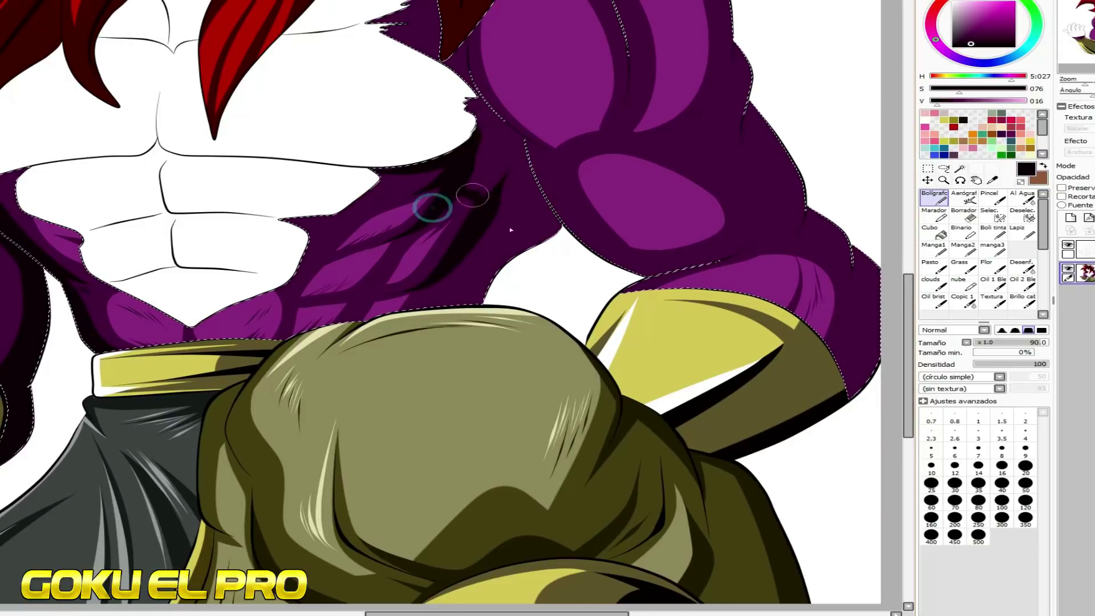
Paint near-black shadows around the far shoulder's muscles, along its outer contour and in the crease at its base
{"action": "scroll", "coordinate": [494, 256], "scroll_direction": "up", "scroll_amount": 5}
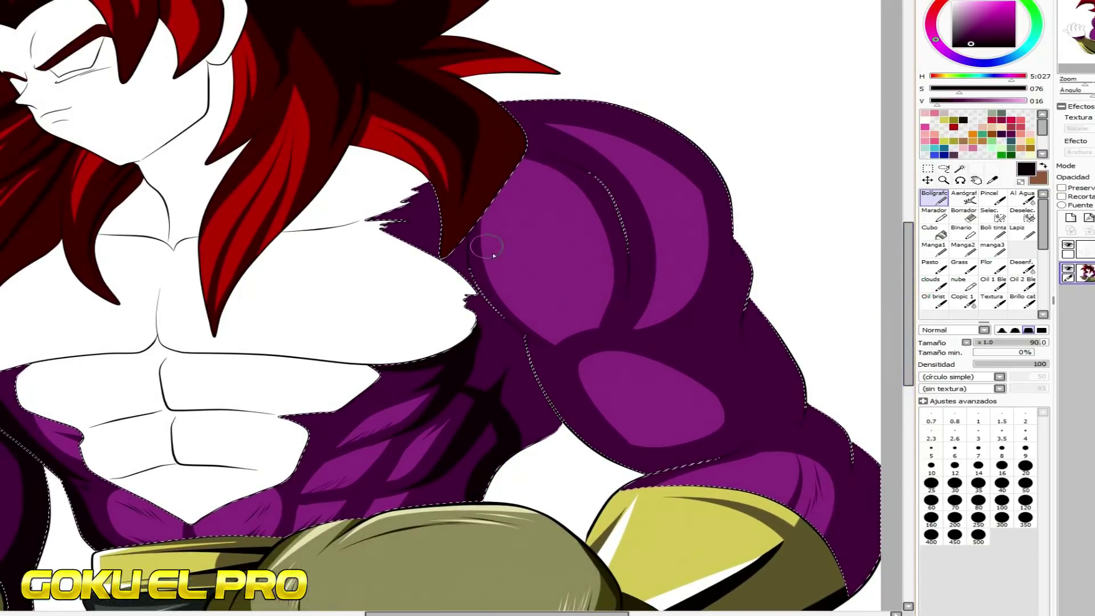
{"action": "left_click_drag", "start_coordinate": [528, 344], "coordinate": [462, 235]}
{"action": "key", "text": "ctrl+z"}
{"action": "mouse_move", "coordinate": [526, 335]}
{"action": "left_mouse_down"}
{"action": "mouse_move", "coordinate": [463, 209]}
{"action": "mouse_move", "coordinate": [499, 321]}
{"action": "mouse_move", "coordinate": [525, 314]}
{"action": "mouse_move", "coordinate": [550, 337]}
{"action": "mouse_move", "coordinate": [498, 313]}
{"action": "mouse_move", "coordinate": [564, 355]}
{"action": "mouse_move", "coordinate": [642, 335]}
{"action": "left_mouse_up"}
{"action": "mouse_move", "coordinate": [543, 298]}
{"action": "left_mouse_down"}
{"action": "mouse_move", "coordinate": [656, 335]}
{"action": "mouse_move", "coordinate": [597, 345]}
{"action": "mouse_move", "coordinate": [557, 399]}
{"action": "left_mouse_up"}
{"action": "mouse_move", "coordinate": [654, 249]}
{"action": "left_mouse_down"}
{"action": "mouse_move", "coordinate": [653, 274]}
{"action": "mouse_move", "coordinate": [614, 339]}
{"action": "mouse_move", "coordinate": [510, 112]}
{"action": "left_mouse_up"}
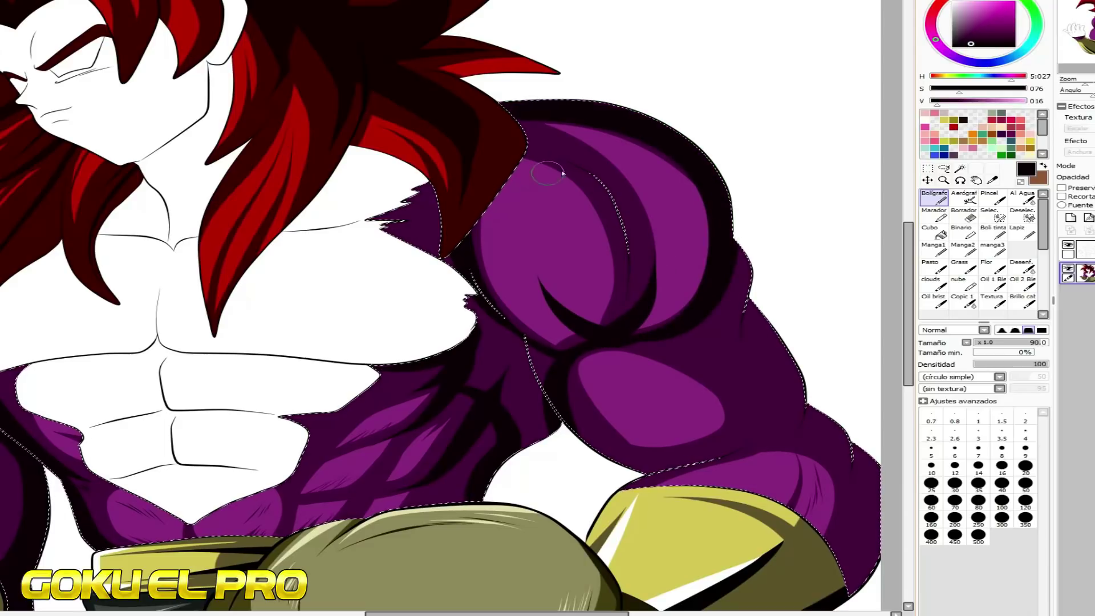
{"action": "left_click_drag", "start_coordinate": [610, 190], "coordinate": [529, 128]}
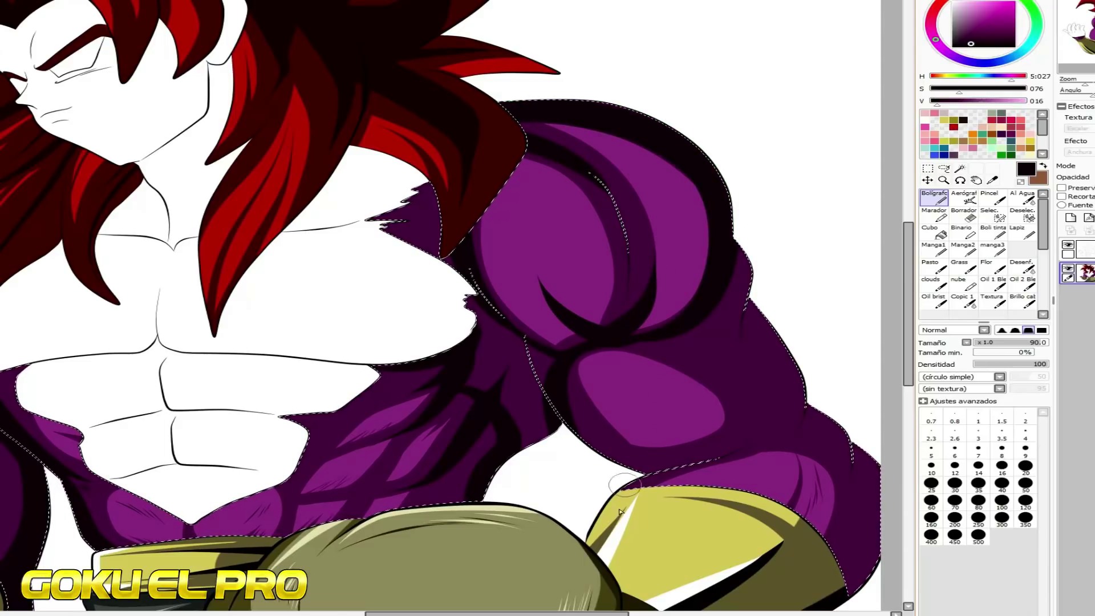
Extend the near-black shadows over the far upper-arm muscle and down the outer arm to the forearm
{"action": "left_click_drag", "start_coordinate": [571, 341], "coordinate": [764, 414]}
{"action": "left_click_drag", "start_coordinate": [590, 614], "coordinate": [666, 614]}
{"action": "key", "text": "ctrl+z"}
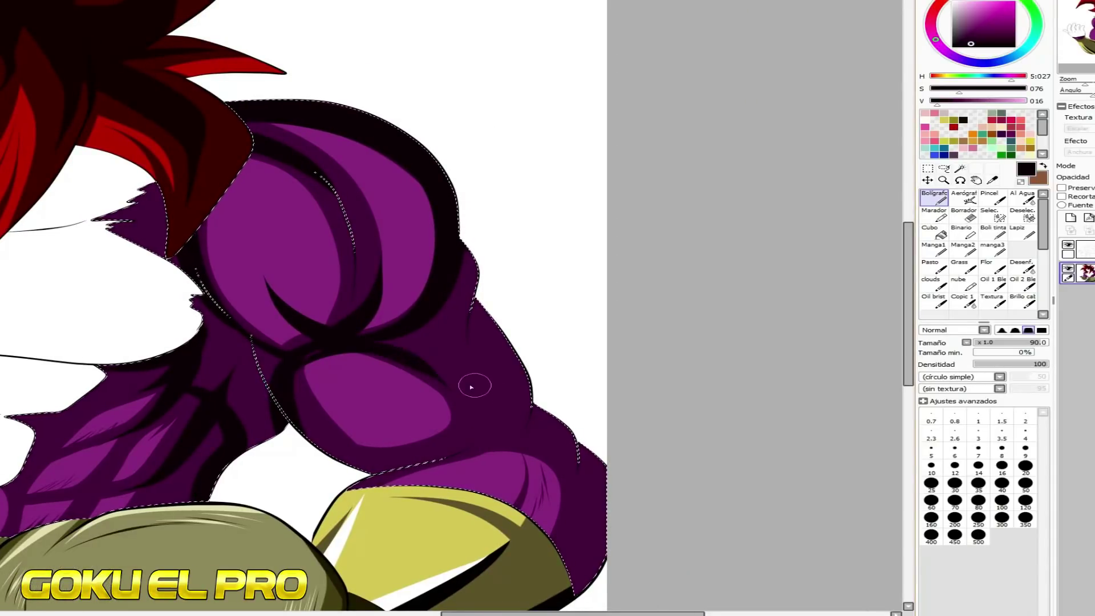
{"action": "left_click_drag", "start_coordinate": [395, 349], "coordinate": [475, 262]}
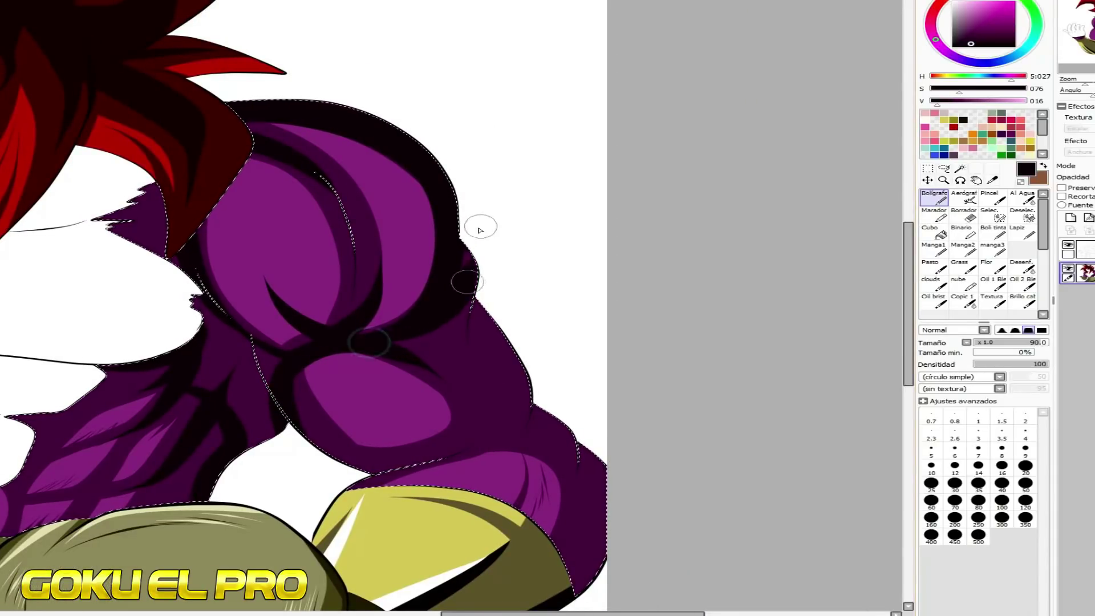
{"action": "left_click_drag", "start_coordinate": [465, 307], "coordinate": [474, 360]}
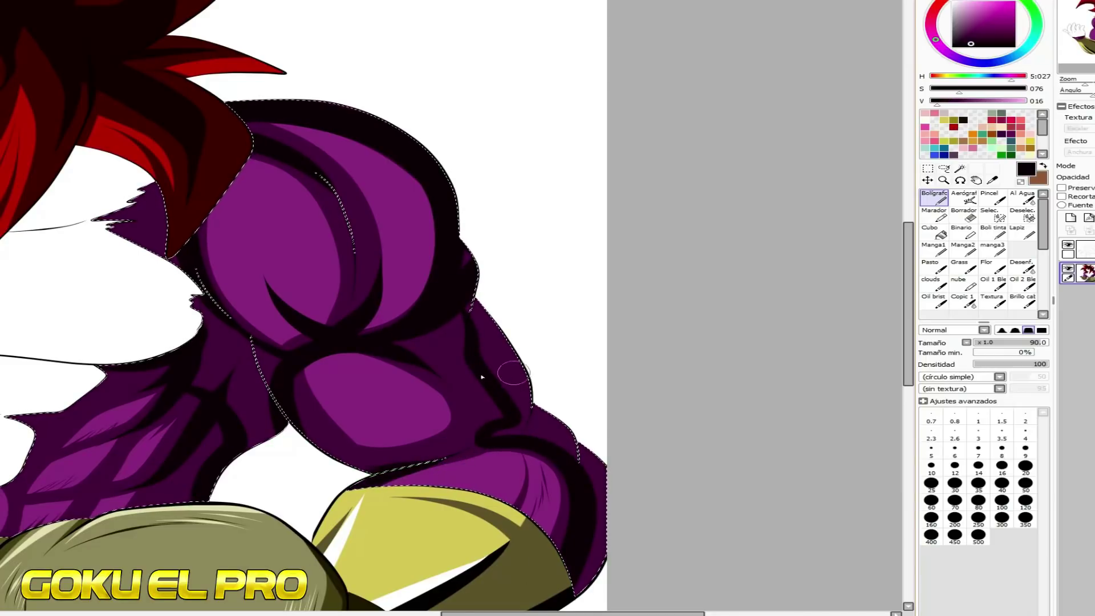
Fill the far armpit, chest-side fur and outer arm gaps with near-black and refine the shadow edge below the shoulder
{"action": "left_click", "coordinate": [941, 232]}
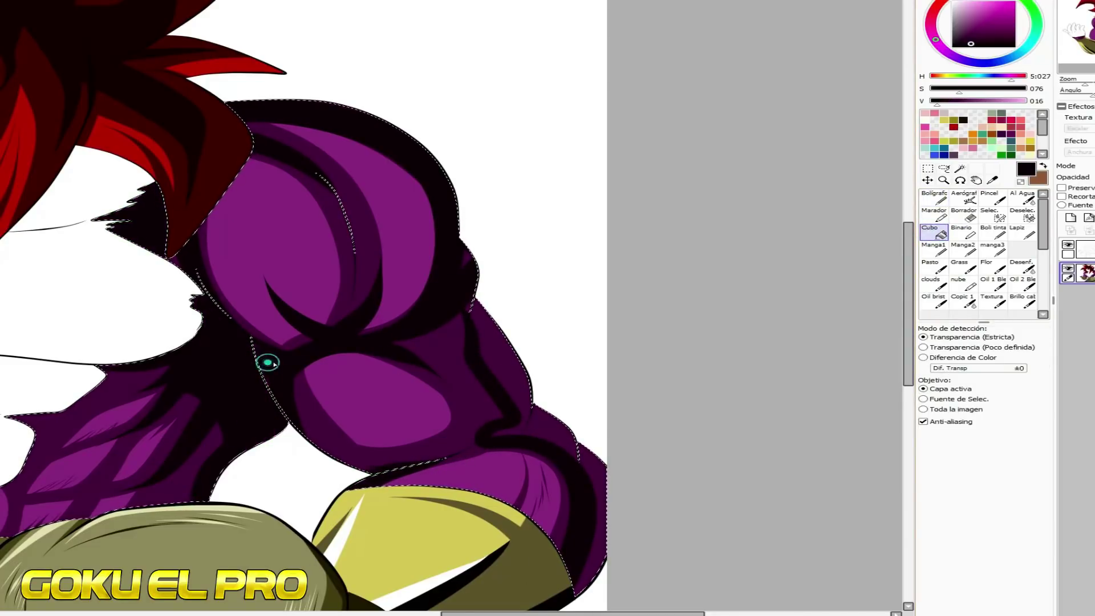
{"action": "left_click", "coordinate": [491, 353]}
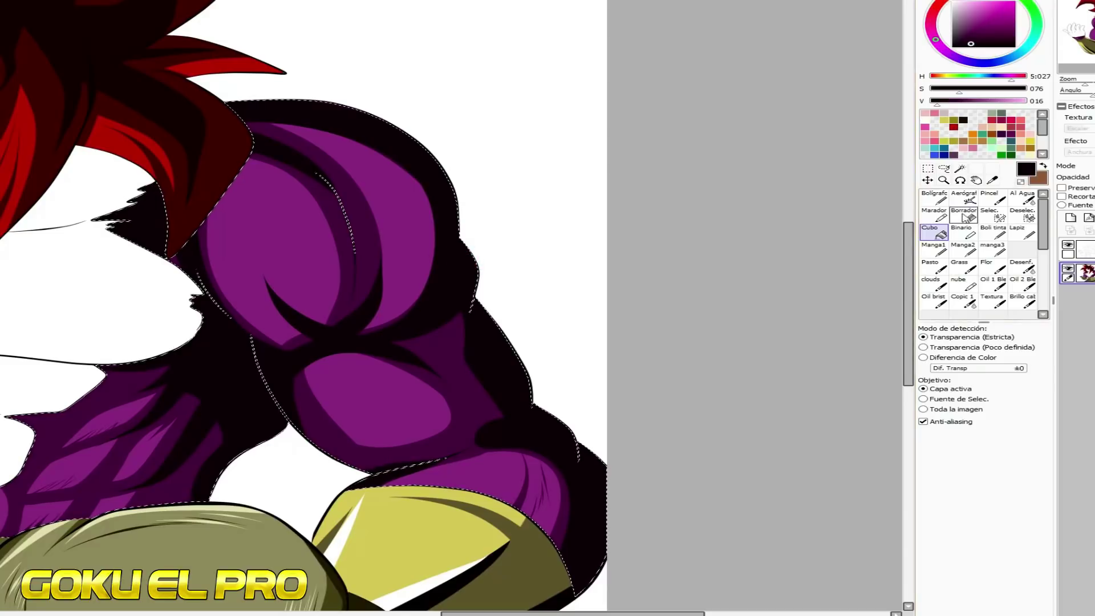
{"action": "left_click", "coordinate": [934, 197]}
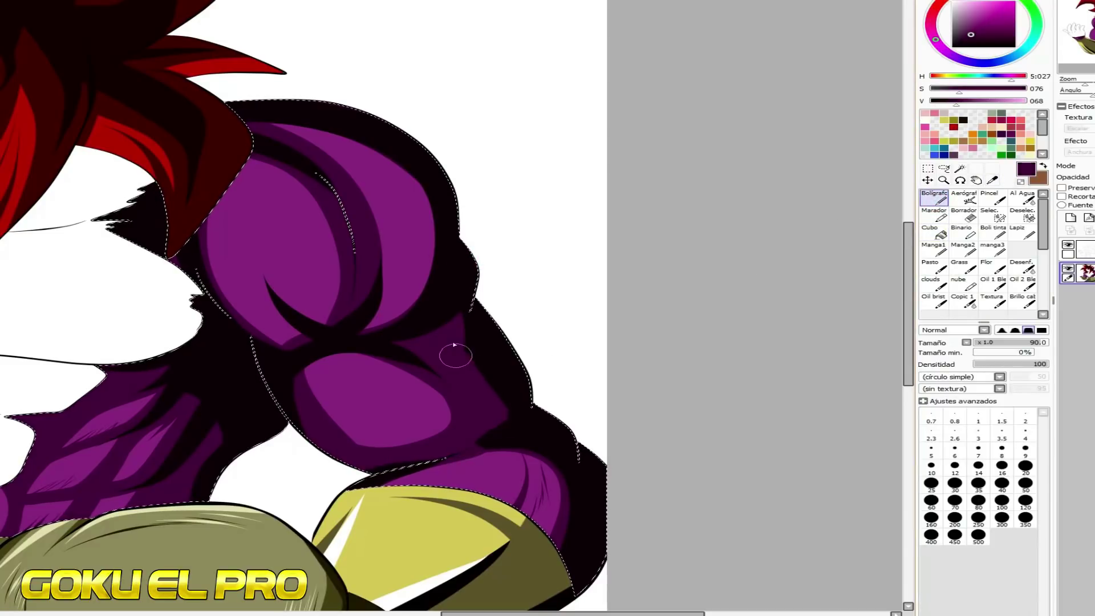
{"action": "left_click", "coordinate": [491, 348], "text": "alt"}
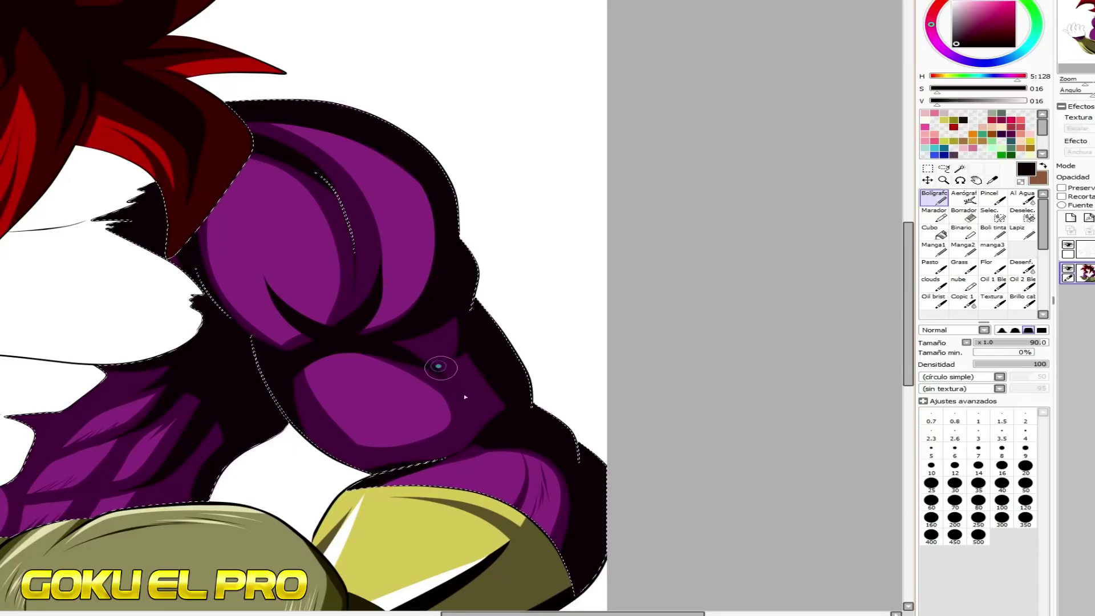
Add thin dark purple and near-black hatch strokes to the far shoulder and upper-arm muscles
{"action": "left_click", "coordinate": [390, 364], "text": "alt"}
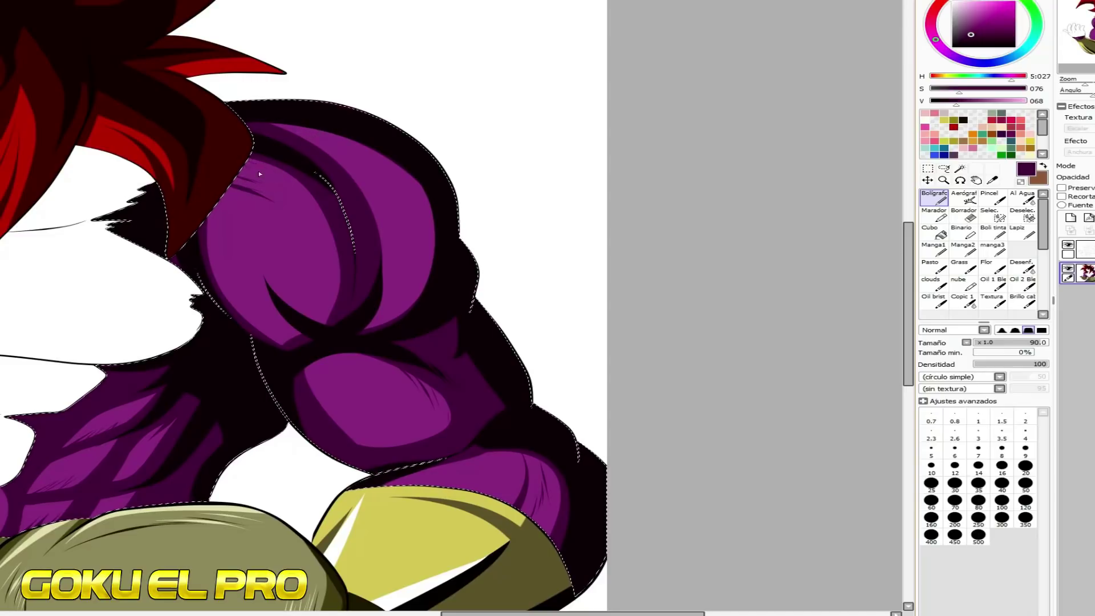
{"action": "key", "text": "ctrl+z"}
{"action": "left_click", "coordinate": [407, 260]}
{"action": "right_click", "coordinate": [327, 347]}
{"action": "mouse_move", "coordinate": [332, 354]}
{"action": "left_mouse_down"}
{"action": "mouse_move", "coordinate": [334, 371]}
{"action": "mouse_move", "coordinate": [345, 370]}
{"action": "left_mouse_up"}
Touch up the rib muscles beside the abdomen with near-black strokes and the near shoulder with dark purple hatching
{"action": "left_click_drag", "start_coordinate": [456, 614], "coordinate": [322, 614]}
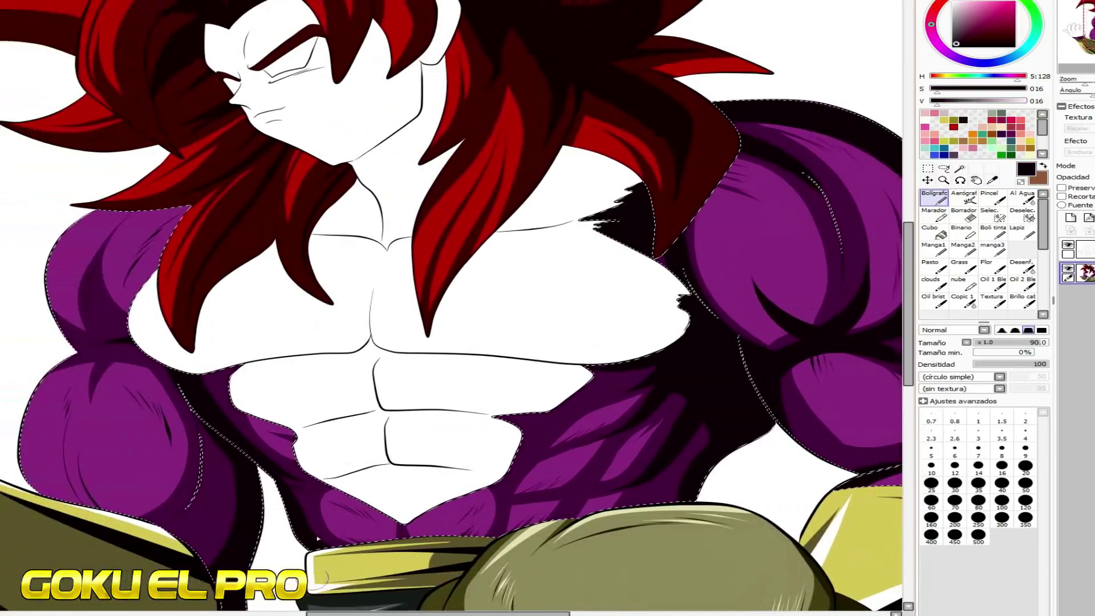
{"action": "left_click", "coordinate": [539, 424]}
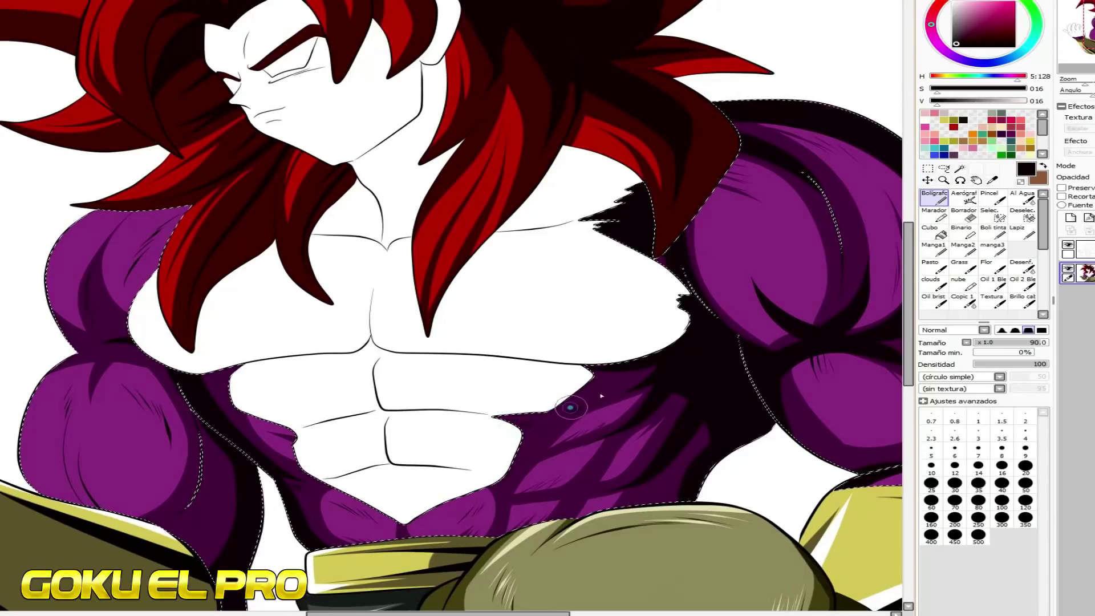
{"action": "left_click_drag", "start_coordinate": [527, 464], "coordinate": [539, 459]}
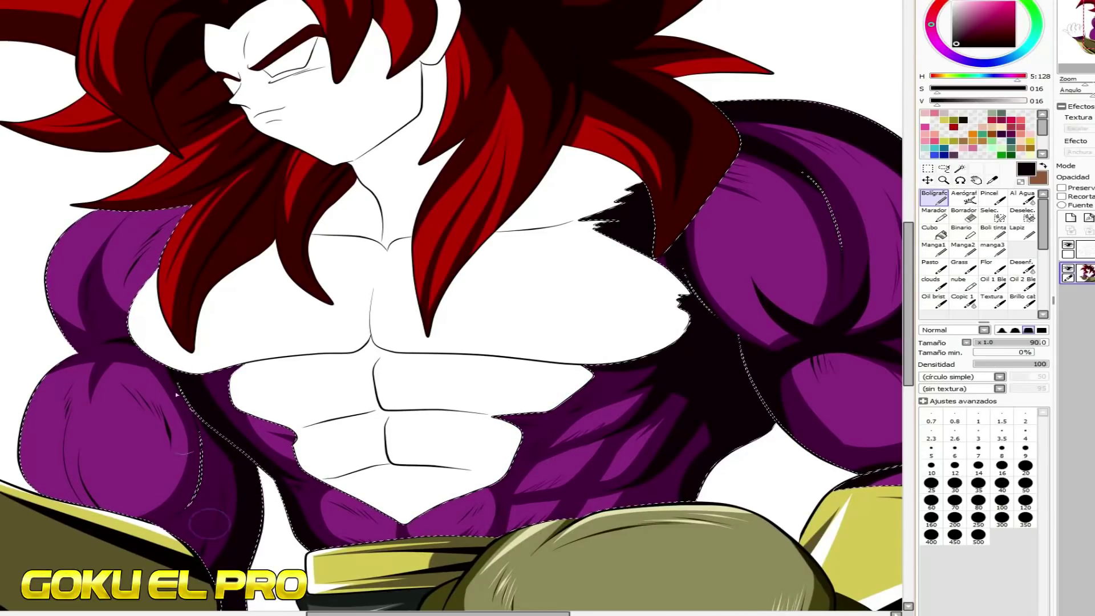
{"action": "left_click", "coordinate": [81, 236], "text": "alt"}
{"action": "mouse_move", "coordinate": [74, 221]}
{"action": "left_mouse_down"}
{"action": "mouse_move", "coordinate": [225, 192]}
{"action": "mouse_move", "coordinate": [164, 235]}
{"action": "mouse_move", "coordinate": [164, 279]}
{"action": "left_mouse_up"}
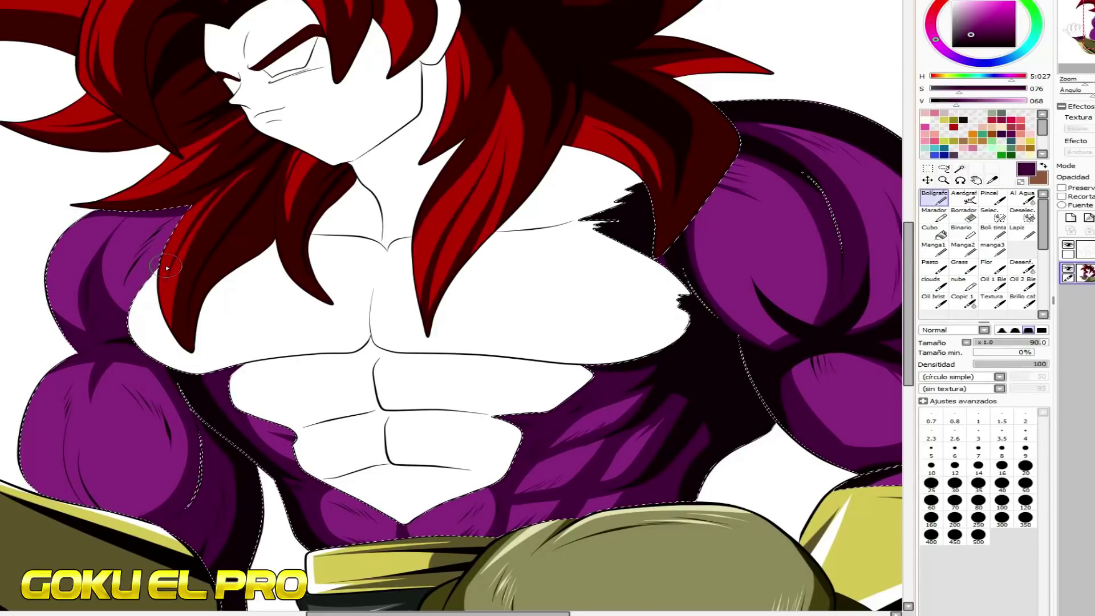
Reshape the border between the dark purple and near-black shadows around the far upper-arm muscle
{"action": "scroll", "coordinate": [166, 274], "scroll_direction": "down", "scroll_amount": 2}
{"action": "scroll", "coordinate": [460, 328], "scroll_direction": "up", "scroll_amount": 2}
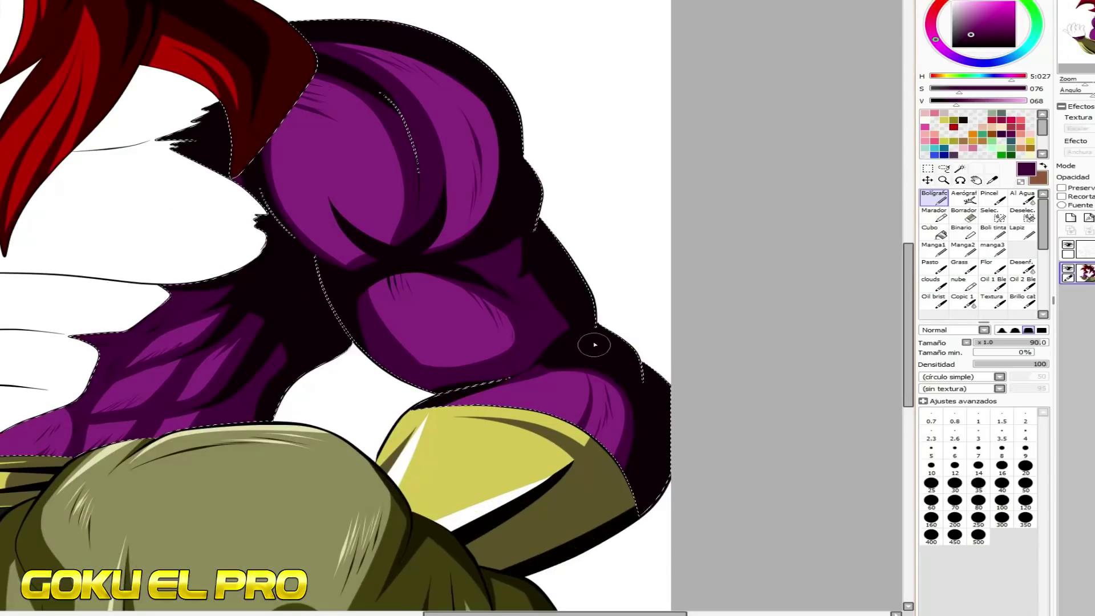
{"action": "left_click", "coordinate": [559, 281], "text": "alt"}
{"action": "left_click_drag", "start_coordinate": [525, 375], "coordinate": [516, 247]}
{"action": "left_click", "coordinate": [506, 347], "text": "alt"}
{"action": "left_click_drag", "start_coordinate": [465, 214], "coordinate": [524, 378]}
{"action": "left_click", "coordinate": [501, 384], "text": "alt"}
Paint a narrow dark purple patch on the far upper arm's outer side and trim it to a point with near-black
{"action": "left_click", "coordinate": [461, 238], "text": "alt"}
{"action": "mouse_move", "coordinate": [505, 207]}
{"action": "left_mouse_down"}
{"action": "mouse_move", "coordinate": [561, 265]}
{"action": "mouse_move", "coordinate": [544, 260]}
{"action": "left_mouse_up"}
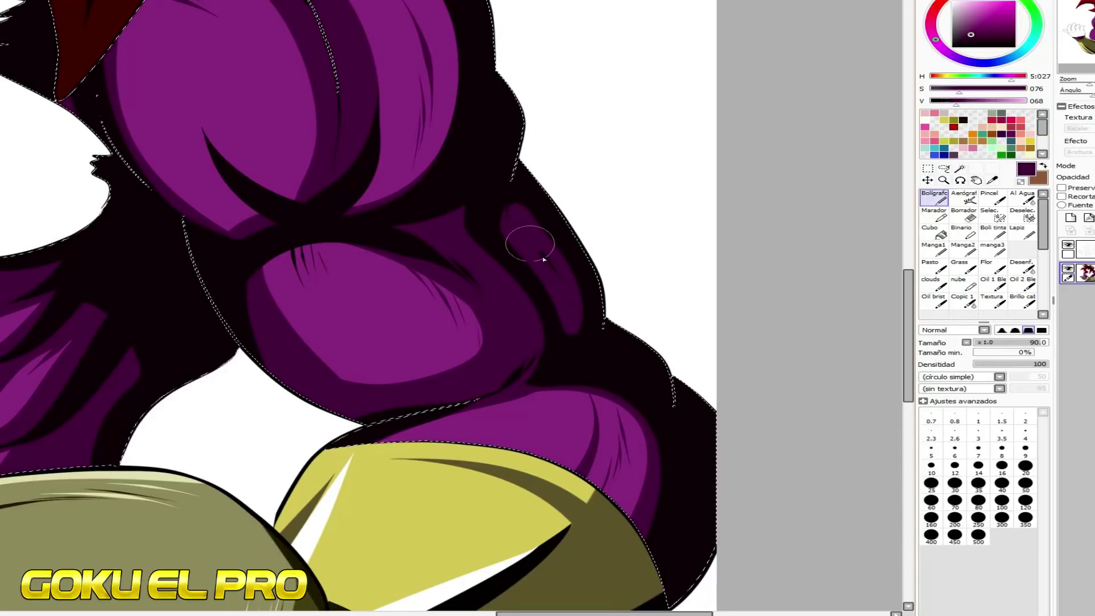
{"action": "left_click", "coordinate": [494, 165], "text": "alt"}
{"action": "left_click_drag", "start_coordinate": [505, 156], "coordinate": [572, 308]}
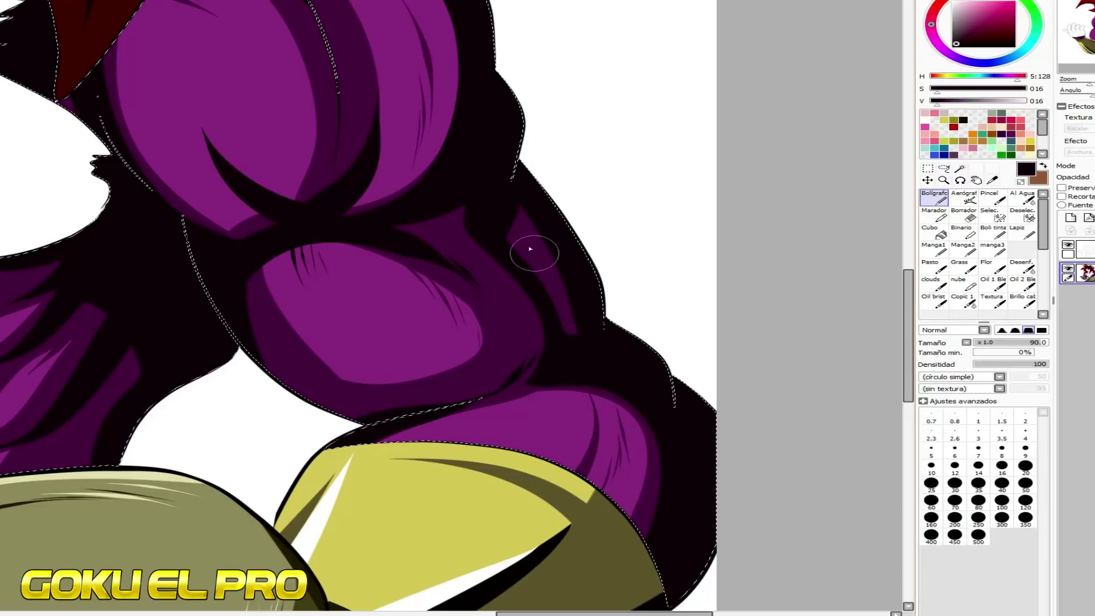
{"action": "left_click_drag", "start_coordinate": [493, 227], "coordinate": [577, 368]}
Paint a broad dark purple shadow across the far shoulder muscle's inner and lower part, leaving a curved lighter area above
{"action": "left_click_drag", "start_coordinate": [910, 300], "coordinate": [910, 237]}
{"action": "left_click", "coordinate": [325, 451], "text": "alt"}
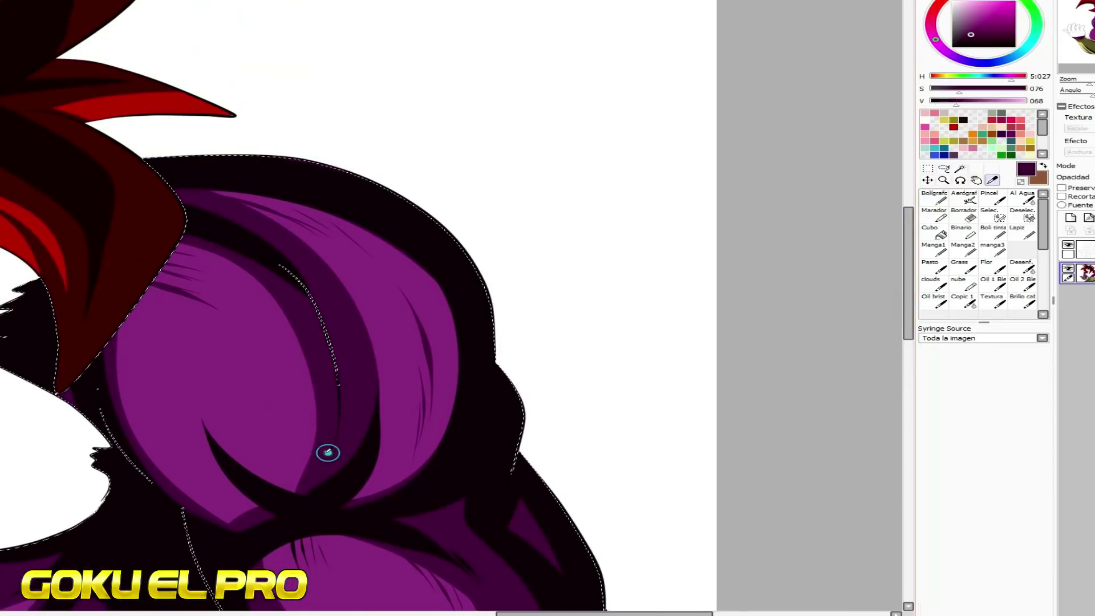
{"action": "left_click_drag", "start_coordinate": [308, 444], "coordinate": [140, 306]}
{"action": "left_click", "coordinate": [933, 232]}
{"action": "left_click", "coordinate": [191, 470]}
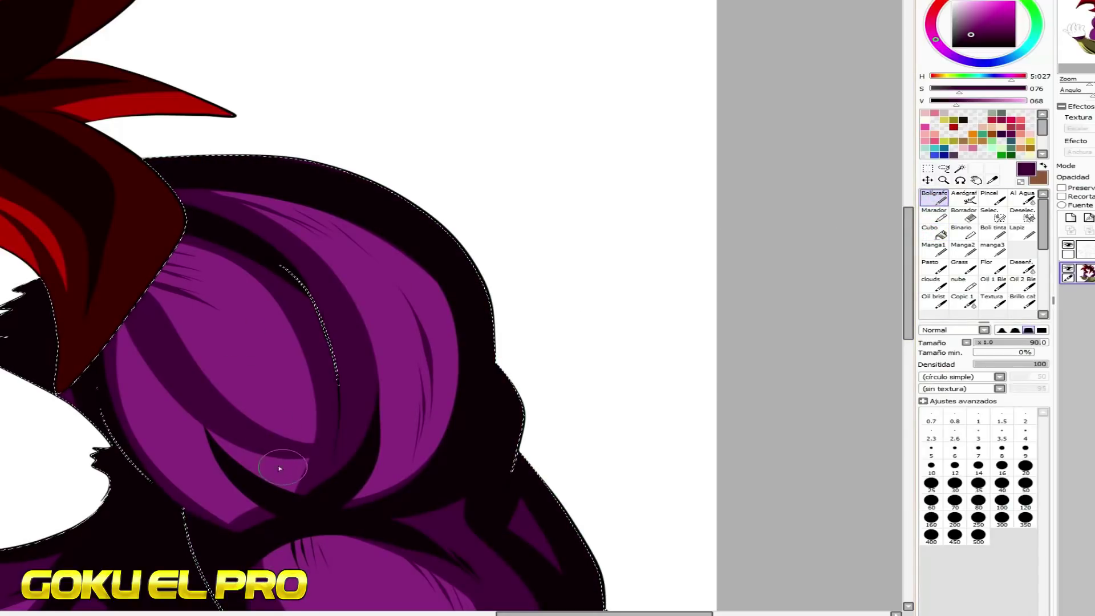
{"action": "left_click", "coordinate": [201, 507]}
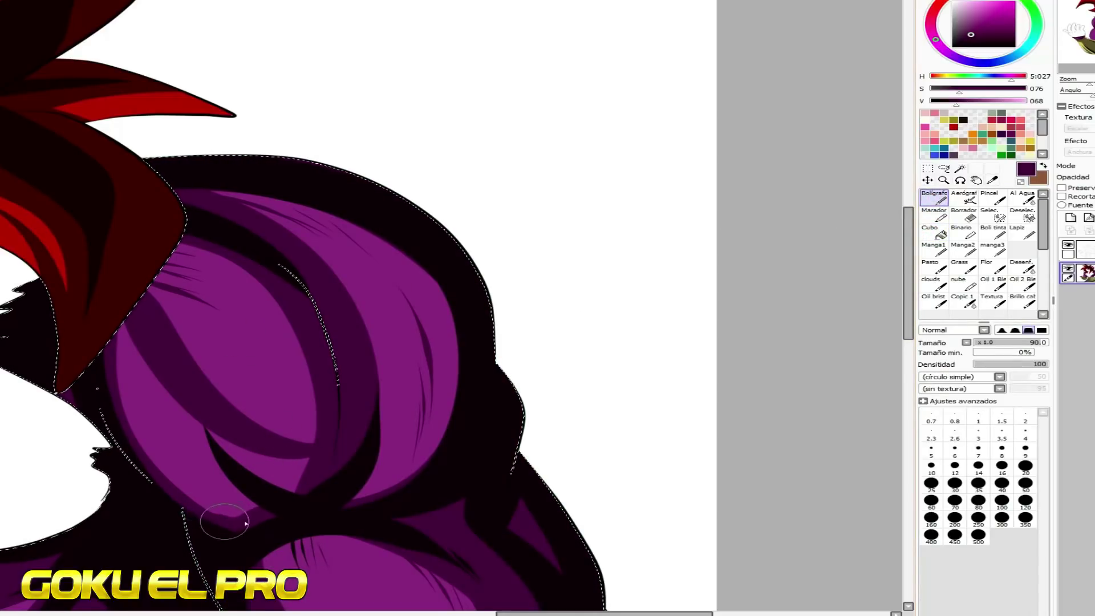
{"action": "mouse_move", "coordinate": [247, 524]}
{"action": "left_mouse_down"}
{"action": "mouse_move", "coordinate": [267, 503]}
{"action": "mouse_move", "coordinate": [310, 455]}
{"action": "left_mouse_up"}
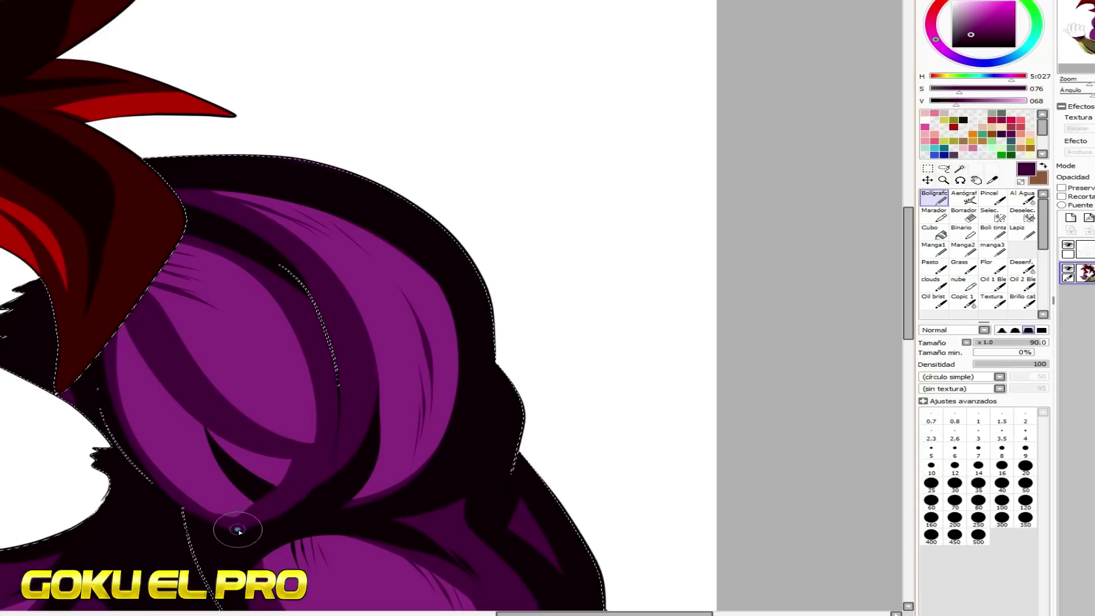
{"action": "left_click", "coordinate": [934, 233]}
{"action": "left_click", "coordinate": [184, 433]}
Deepen the far shoulder's muscle seam and lower edge with near-black hatch strokes and clear the selection
{"action": "right_click", "coordinate": [460, 418]}
{"action": "key", "text": "n"}
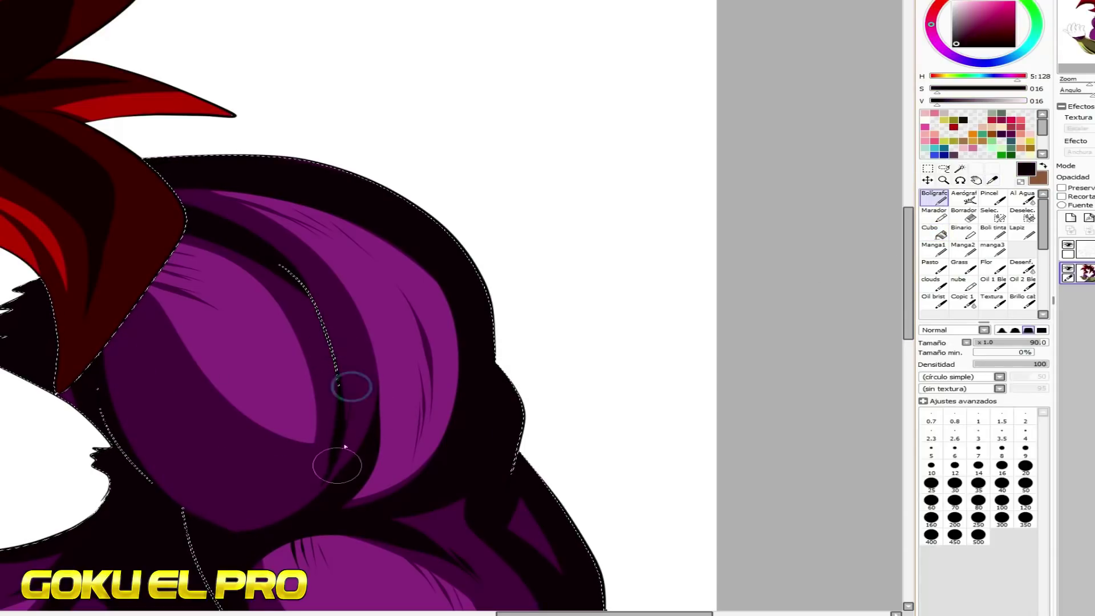
{"action": "mouse_move", "coordinate": [323, 488]}
{"action": "left_mouse_down"}
{"action": "mouse_move", "coordinate": [259, 511]}
{"action": "mouse_move", "coordinate": [94, 328]}
{"action": "mouse_move", "coordinate": [62, 371]}
{"action": "left_mouse_up"}
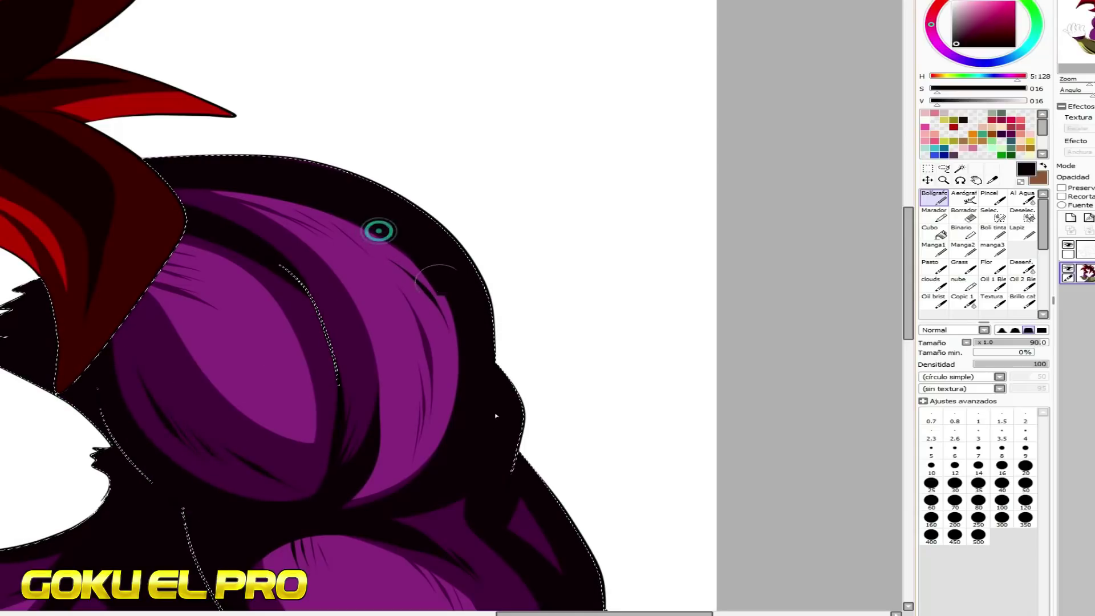
{"action": "scroll", "coordinate": [488, 234], "scroll_direction": "down", "scroll_amount": 2}
{"action": "scroll", "coordinate": [474, 256], "scroll_direction": "down", "scroll_amount": 2}
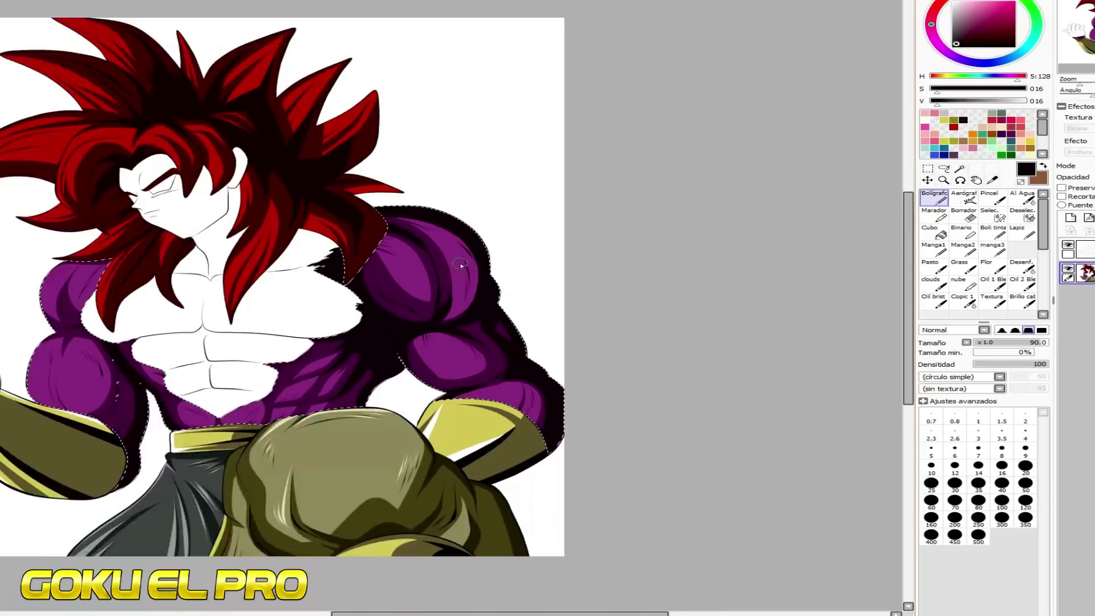
{"action": "scroll", "coordinate": [188, 342], "scroll_direction": "up", "scroll_amount": 1}
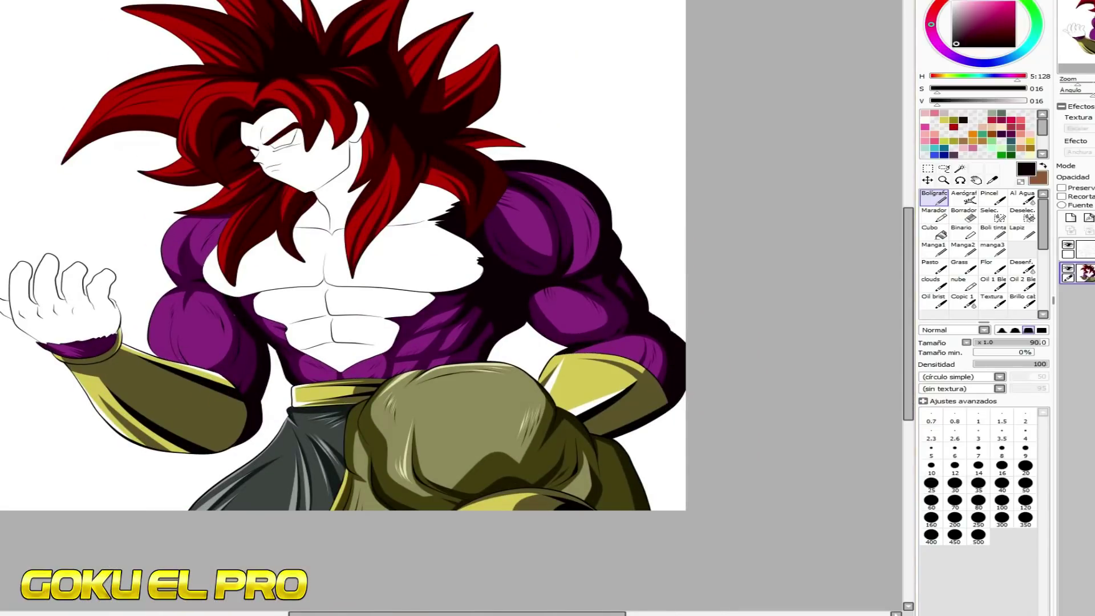
Cover the white gap beside the near upper arm's inner contour with near-black using brush size 8
{"action": "scroll", "coordinate": [190, 324], "scroll_direction": "up", "scroll_amount": 4}
{"action": "scroll", "coordinate": [208, 335], "scroll_direction": "down", "scroll_amount": 2}
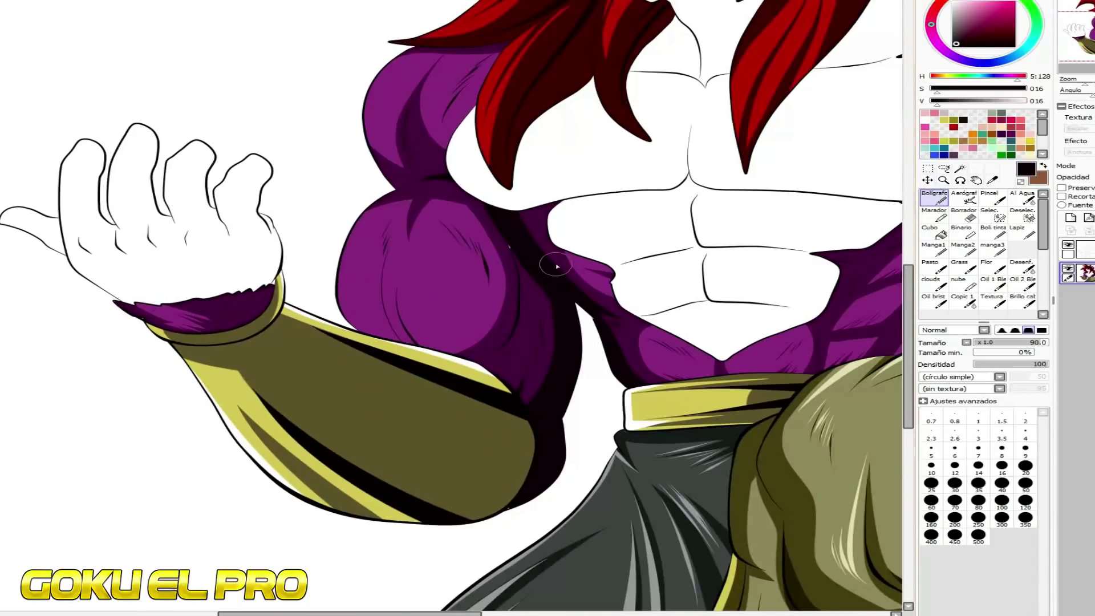
{"action": "scroll", "coordinate": [412, 173], "scroll_direction": "up", "scroll_amount": 4}
{"action": "right_click", "coordinate": [432, 238]}
{"action": "scroll", "coordinate": [434, 238], "scroll_direction": "down", "scroll_amount": 1}
{"action": "scroll", "coordinate": [653, 388], "scroll_direction": "up", "scroll_amount": 4}
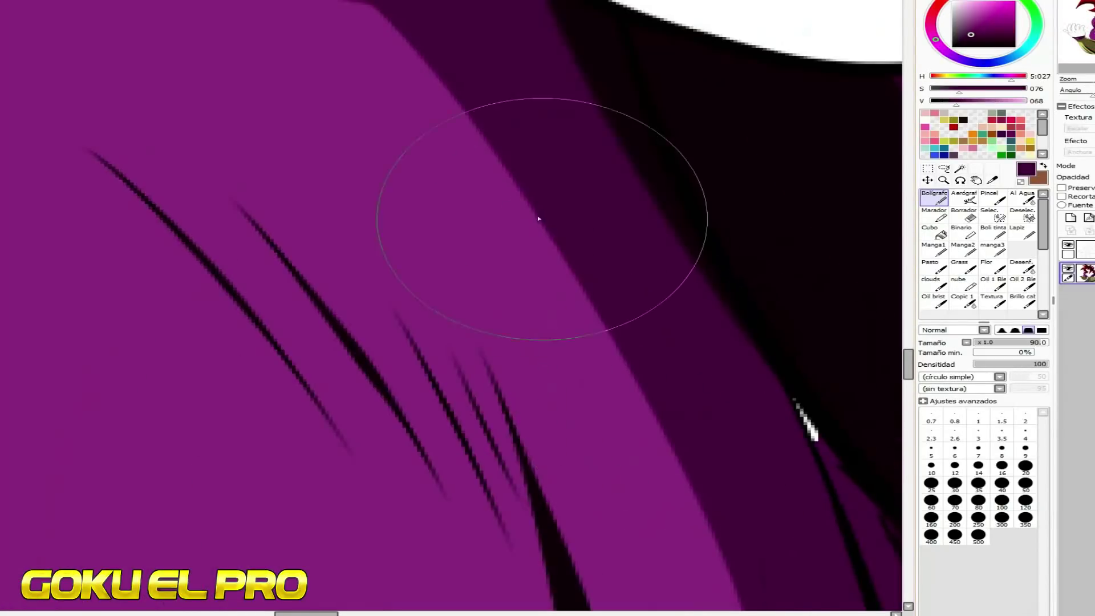
{"action": "scroll", "coordinate": [540, 219], "scroll_direction": "down", "scroll_amount": 2}
{"action": "scroll", "coordinate": [741, 306], "scroll_direction": "up", "scroll_amount": 1}
{"action": "left_click", "coordinate": [1001, 433]}
{"action": "scroll", "coordinate": [639, 328], "scroll_direction": "up", "scroll_amount": 1}
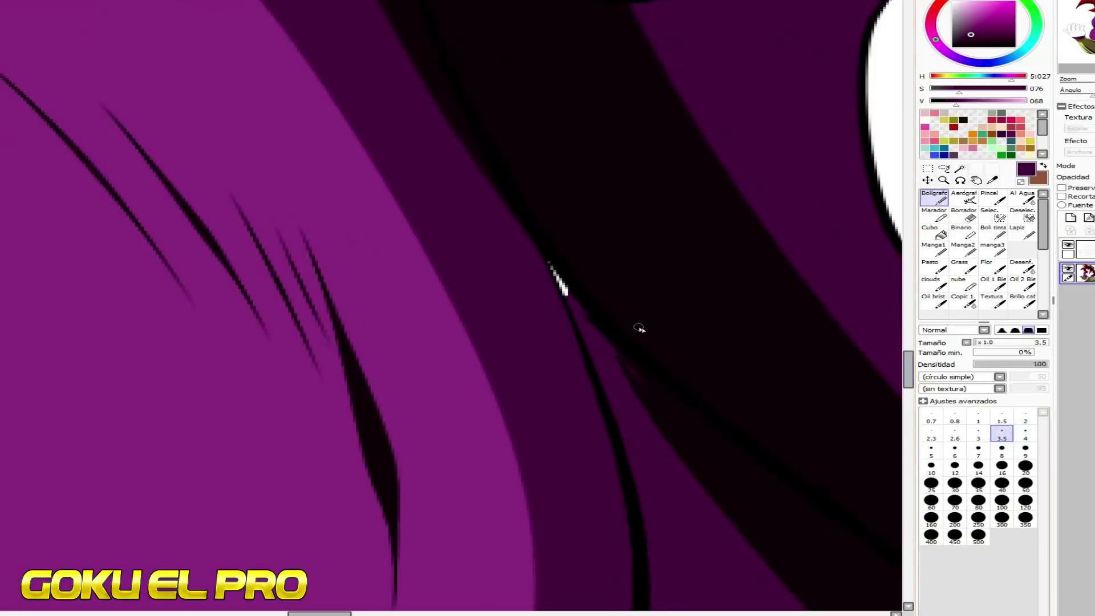
{"action": "left_click", "coordinate": [630, 291], "text": "alt"}
{"action": "scroll", "coordinate": [609, 282], "scroll_direction": "up", "scroll_amount": 1}
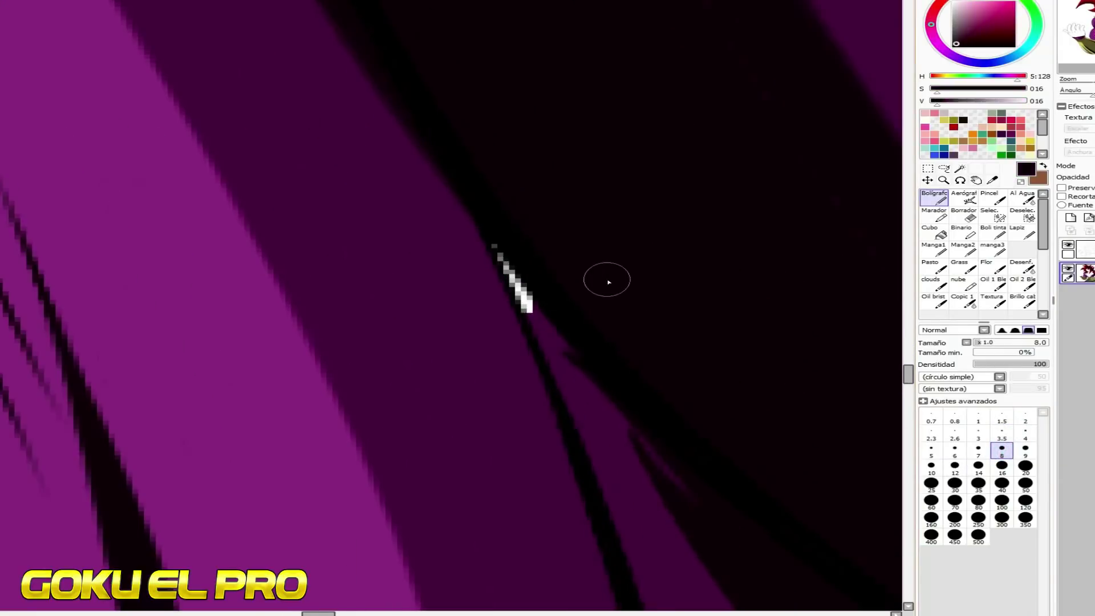
{"action": "mouse_move", "coordinate": [496, 229]}
{"action": "left_mouse_down"}
{"action": "mouse_move", "coordinate": [530, 298]}
{"action": "mouse_move", "coordinate": [685, 488]}
{"action": "left_mouse_up"}
{"action": "scroll", "coordinate": [477, 320], "scroll_direction": "down", "scroll_amount": 3}
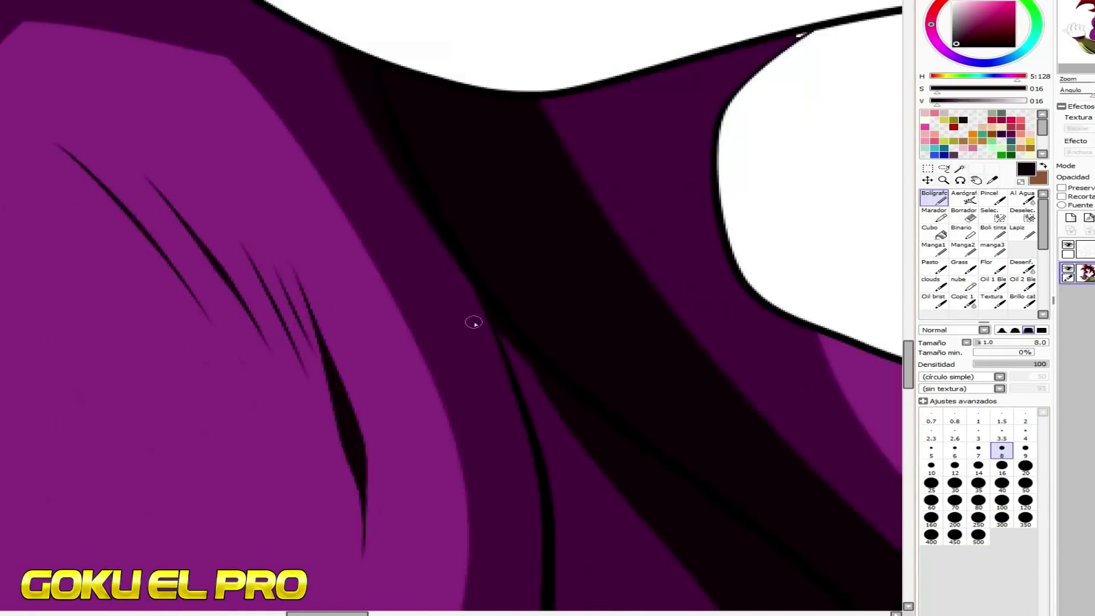
Fill the white gap in the corner between the chest and the upper abdomen near the near arm with dark purple
{"action": "scroll", "coordinate": [613, 202], "scroll_direction": "up", "scroll_amount": 2}
{"action": "right_click", "coordinate": [599, 171]}
{"action": "left_click_drag", "start_coordinate": [629, 149], "coordinate": [660, 142]}
{"action": "scroll", "coordinate": [473, 154], "scroll_direction": "down", "scroll_amount": 5}
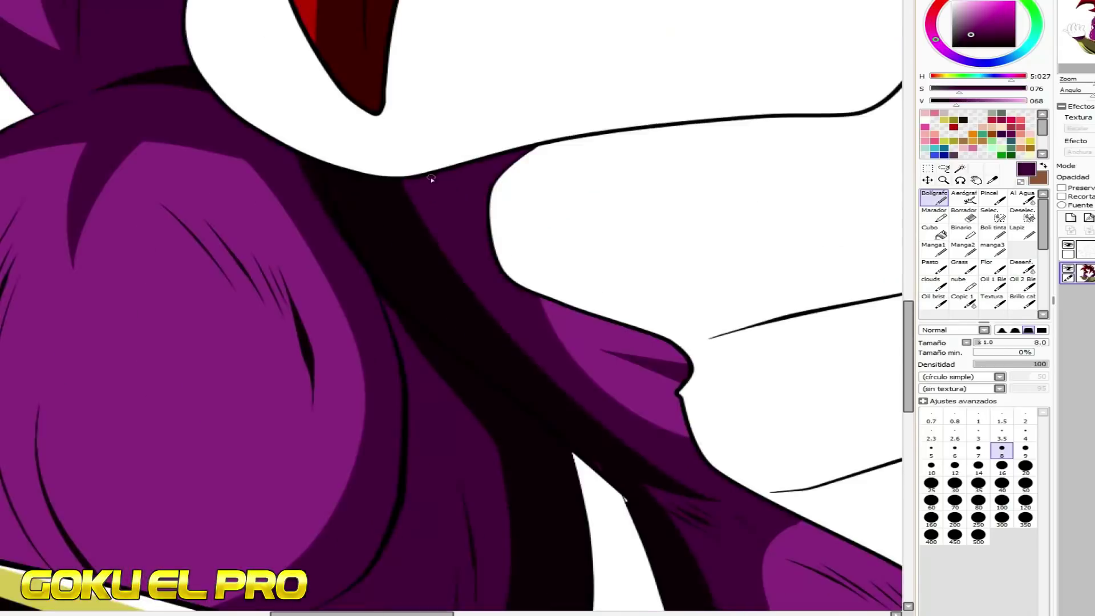
Adjust the chest outline's endpoints beside the far armpit and thicken the lines to cover the white gaps
{"action": "scroll", "coordinate": [477, 217], "scroll_direction": "up", "scroll_amount": 2}
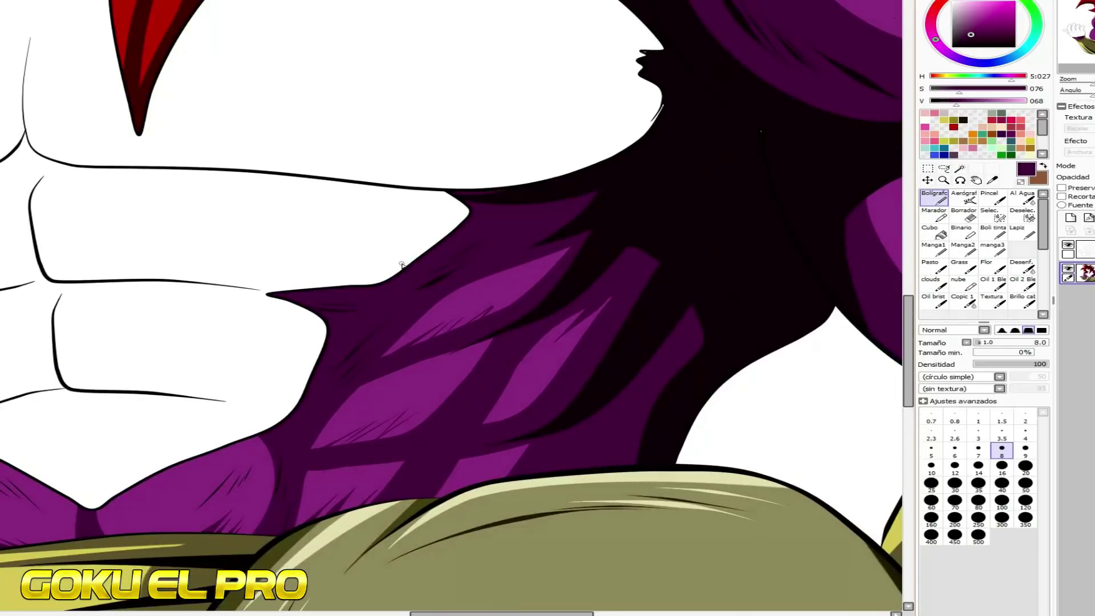
{"action": "scroll", "coordinate": [402, 265], "scroll_direction": "down", "scroll_amount": 2}
{"action": "scroll", "coordinate": [494, 266], "scroll_direction": "up", "scroll_amount": 4}
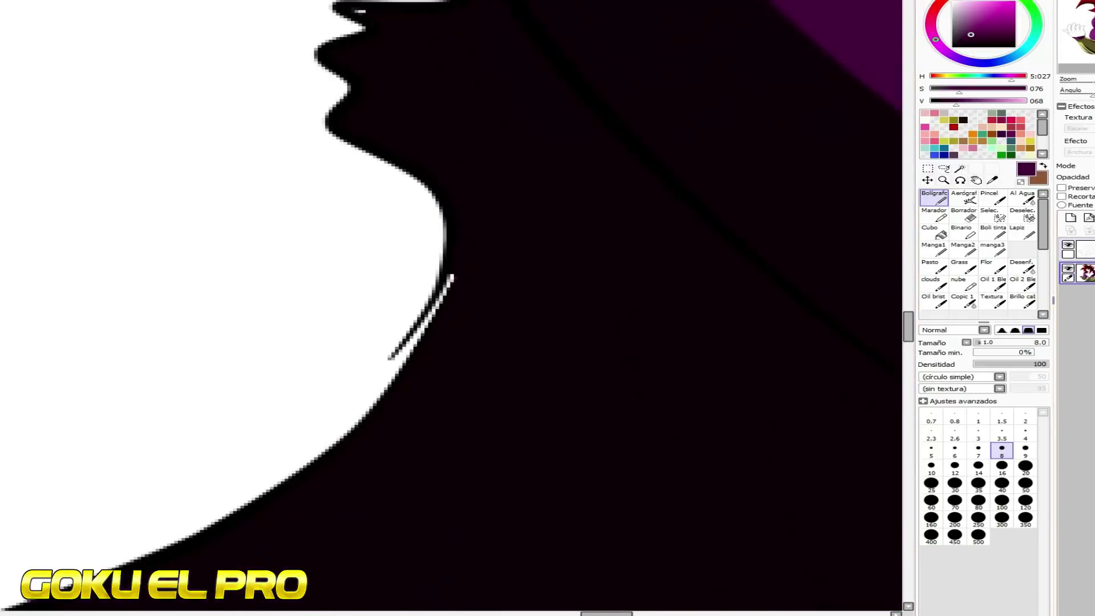
{"action": "left_click", "coordinate": [448, 332], "text": "ctrl+shift"}
{"action": "mouse_move", "coordinate": [388, 357]}
{"action": "left_mouse_down"}
{"action": "mouse_move", "coordinate": [409, 376]}
{"action": "mouse_move", "coordinate": [402, 368]}
{"action": "left_mouse_up"}
{"action": "left_click_drag", "start_coordinate": [441, 275], "coordinate": [629, 252]}
{"action": "scroll", "coordinate": [633, 263], "scroll_direction": "up", "scroll_amount": 1}
{"action": "scroll", "coordinate": [651, 359], "scroll_direction": "down", "scroll_amount": 3}
{"action": "scroll", "coordinate": [494, 108], "scroll_direction": "up", "scroll_amount": 2}
{"action": "left_click_drag", "start_coordinate": [440, 158], "coordinate": [516, 171]}
Increase the line pressure at the tip of the hair lock over the far shoulder to close the gap
{"action": "scroll", "coordinate": [579, 244], "scroll_direction": "down", "scroll_amount": 4}
{"action": "scroll", "coordinate": [474, 34], "scroll_direction": "up", "scroll_amount": 2}
{"action": "scroll", "coordinate": [502, 148], "scroll_direction": "down", "scroll_amount": 2}
{"action": "scroll", "coordinate": [525, 54], "scroll_direction": "up", "scroll_amount": 3}
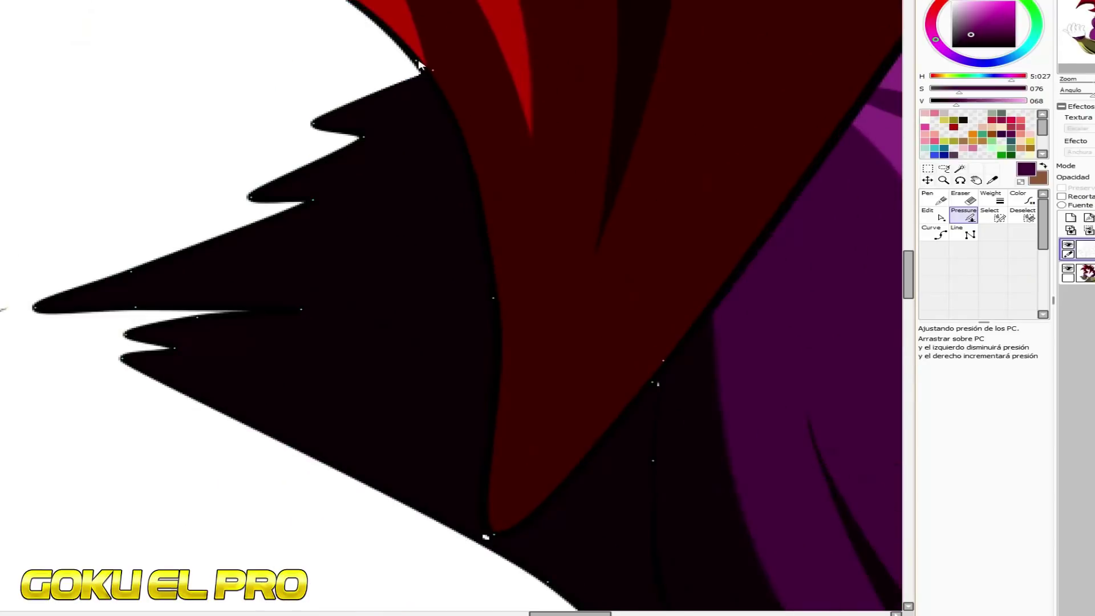
{"action": "scroll", "coordinate": [470, 244], "scroll_direction": "down", "scroll_amount": 2}
{"action": "scroll", "coordinate": [476, 404], "scroll_direction": "up", "scroll_amount": 3}
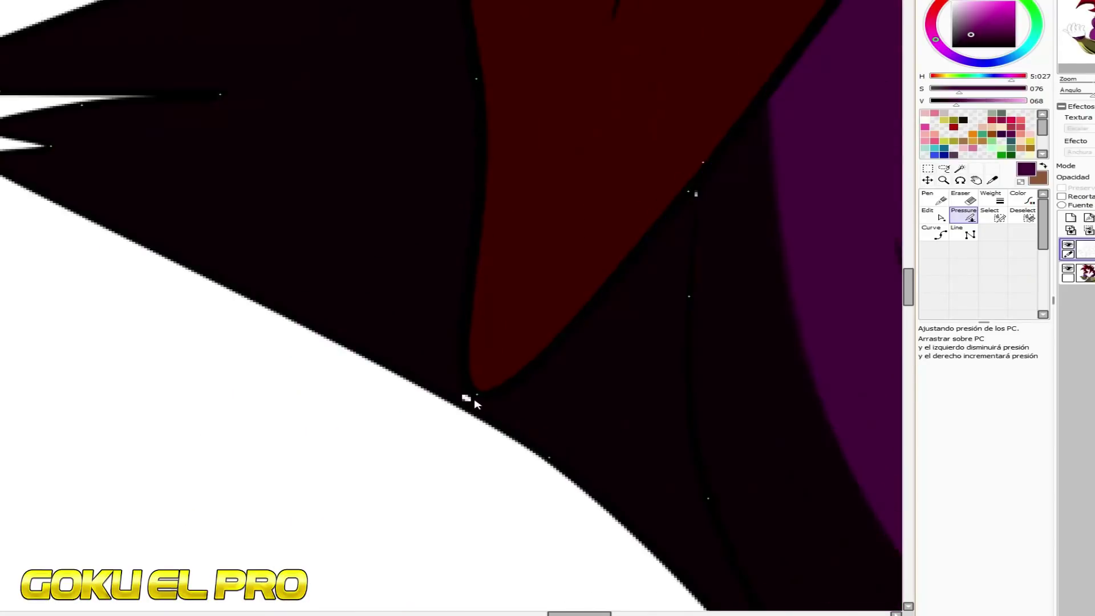
{"action": "left_click", "coordinate": [476, 395], "text": "shift"}
{"action": "left_click_drag", "start_coordinate": [477, 394], "coordinate": [599, 391]}
{"action": "key", "text": "ctrl+z"}
{"action": "left_click_drag", "start_coordinate": [476, 393], "coordinate": [593, 371]}
{"action": "left_click_drag", "start_coordinate": [466, 401], "coordinate": [563, 386]}
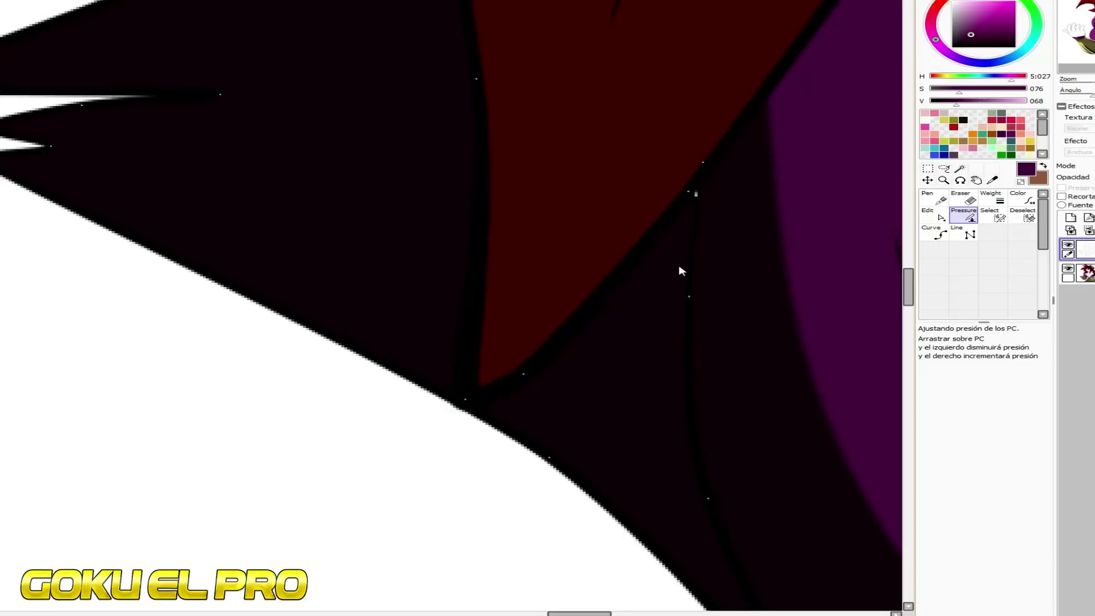
Thicken the contour where the hair lock meets the far shoulder's inner muscle line
{"action": "left_click_drag", "start_coordinate": [692, 192], "coordinate": [758, 199]}
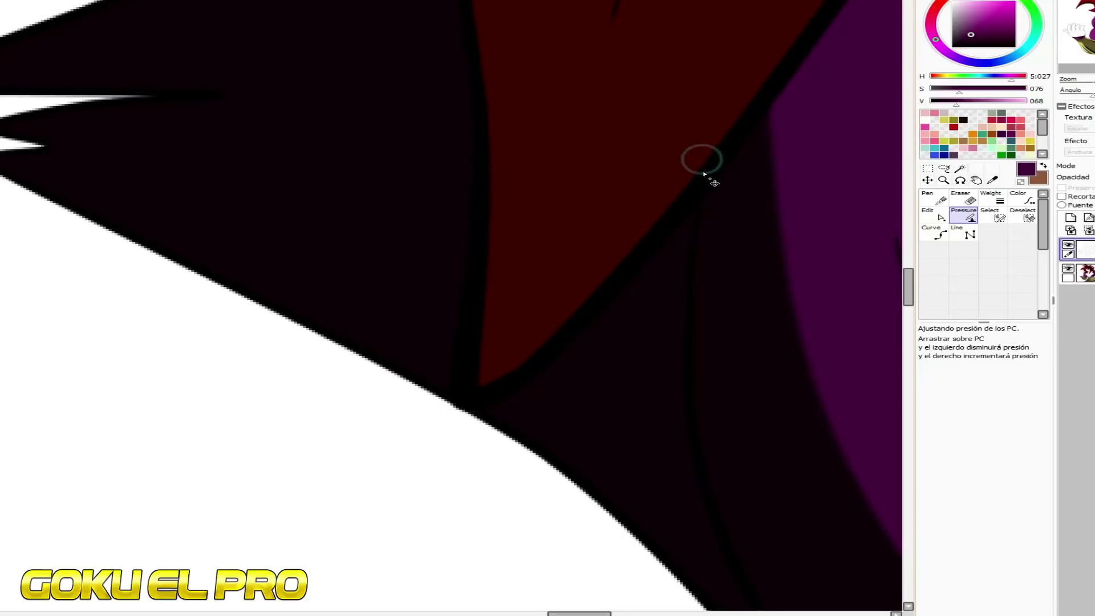
{"action": "scroll", "coordinate": [703, 162], "scroll_direction": "down", "scroll_amount": 4}
{"action": "left_click_drag", "start_coordinate": [416, 242], "coordinate": [291, 193]}
Touch up the narrow corner between the hair locks above the near shoulder on the colour layer with dark purple and dark red
{"action": "left_click", "coordinate": [1077, 273]}
{"action": "scroll", "coordinate": [618, 247], "scroll_direction": "up", "scroll_amount": 2}
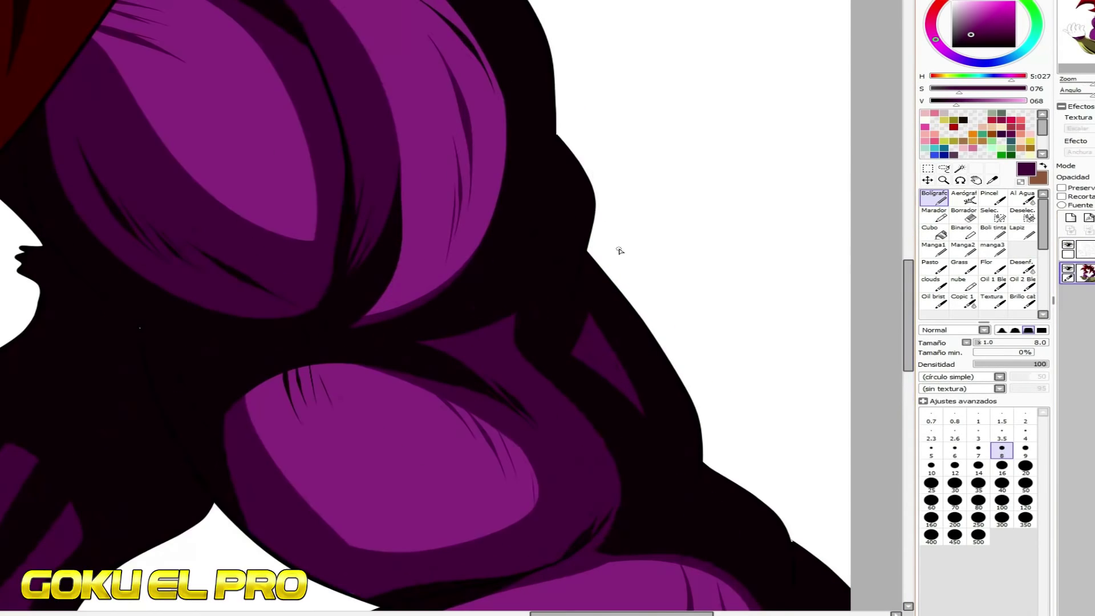
{"action": "scroll", "coordinate": [570, 262], "scroll_direction": "down", "scroll_amount": 2}
{"action": "scroll", "coordinate": [527, 280], "scroll_direction": "up", "scroll_amount": 3}
{"action": "scroll", "coordinate": [527, 279], "scroll_direction": "down", "scroll_amount": 2}
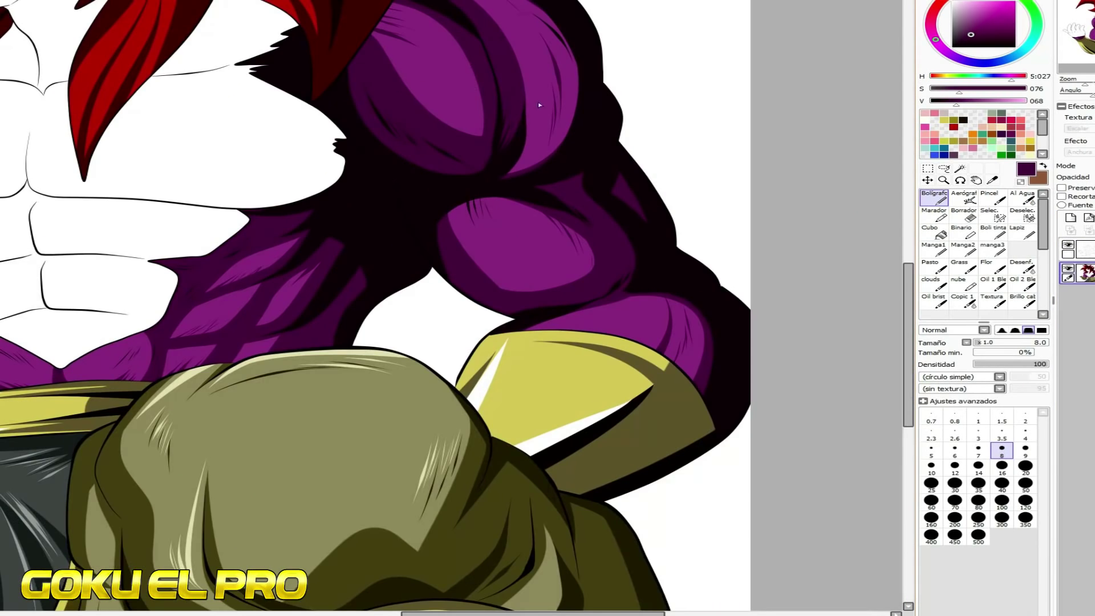
{"action": "scroll", "coordinate": [538, 101], "scroll_direction": "down", "scroll_amount": 3}
{"action": "scroll", "coordinate": [333, 79], "scroll_direction": "up", "scroll_amount": 6}
{"action": "right_click", "coordinate": [278, 111]}
{"action": "left_click_drag", "start_coordinate": [278, 111], "coordinate": [223, 125]}
{"action": "right_click", "coordinate": [350, 137]}
{"action": "right_click", "coordinate": [440, 80]}
{"action": "mouse_move", "coordinate": [424, 109]}
{"action": "left_mouse_down"}
{"action": "mouse_move", "coordinate": [431, 98]}
{"action": "mouse_move", "coordinate": [409, 98]}
{"action": "left_mouse_up"}
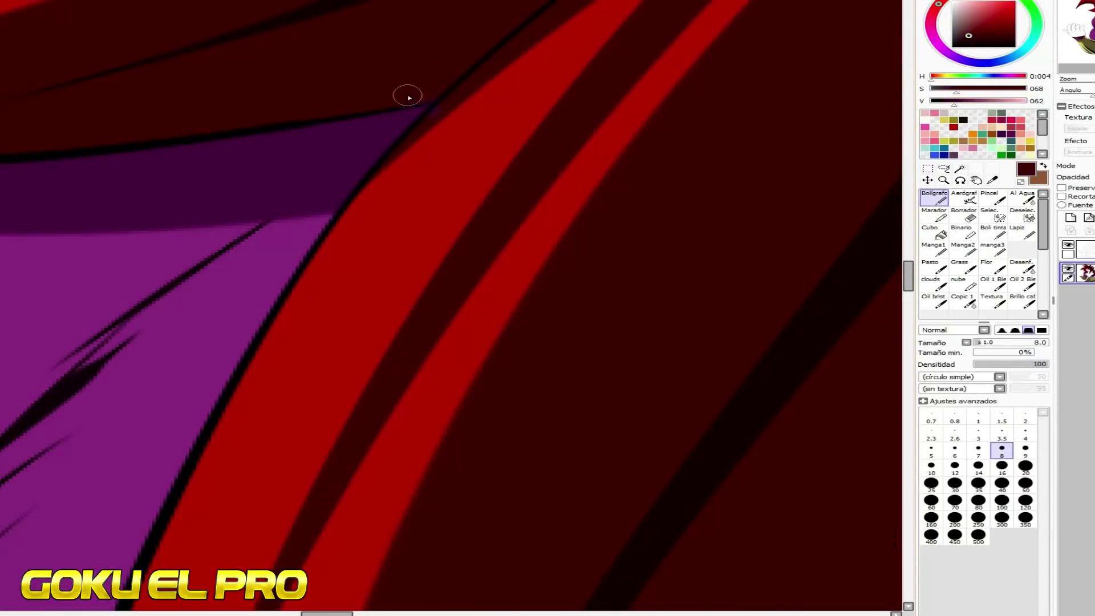
{"action": "scroll", "coordinate": [409, 97], "scroll_direction": "down", "scroll_amount": 3}
Thicken the outlines of the hair locks hanging over the near side of the chest by raising their line pressure
{"action": "left_click", "coordinate": [1081, 249]}
{"action": "left_click", "coordinate": [963, 216]}
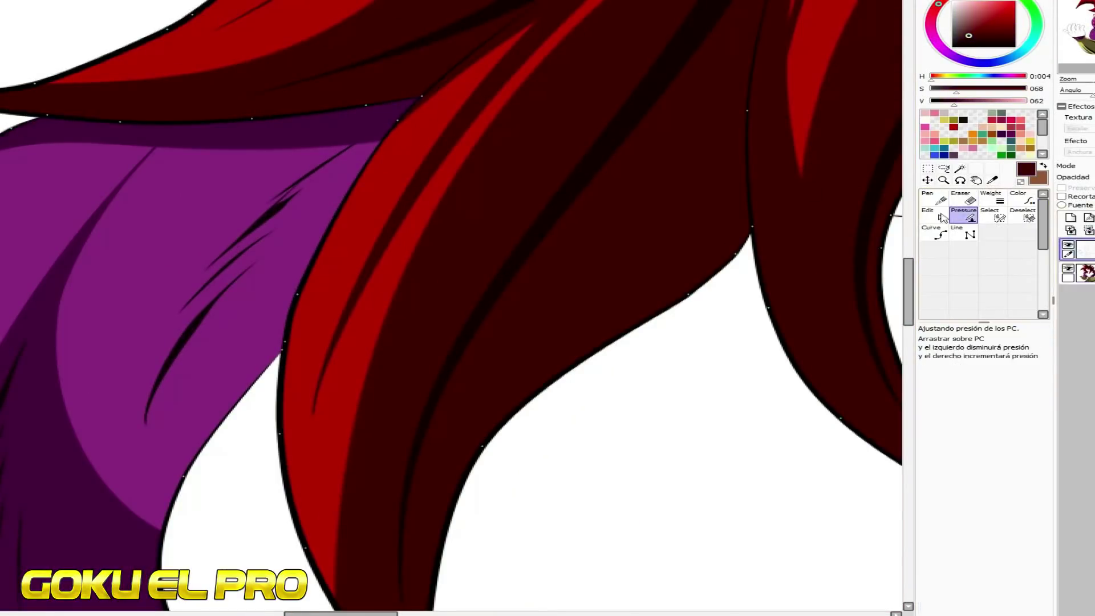
{"action": "scroll", "coordinate": [364, 108], "scroll_direction": "down", "scroll_amount": 2}
{"action": "scroll", "coordinate": [627, 239], "scroll_direction": "up", "scroll_amount": 1}
{"action": "left_click_drag", "start_coordinate": [545, 173], "coordinate": [558, 173]}
{"action": "left_click_drag", "start_coordinate": [554, 67], "coordinate": [568, 72]}
{"action": "left_click_drag", "start_coordinate": [704, 80], "coordinate": [717, 81]}
{"action": "left_click_drag", "start_coordinate": [512, 205], "coordinate": [545, 210]}
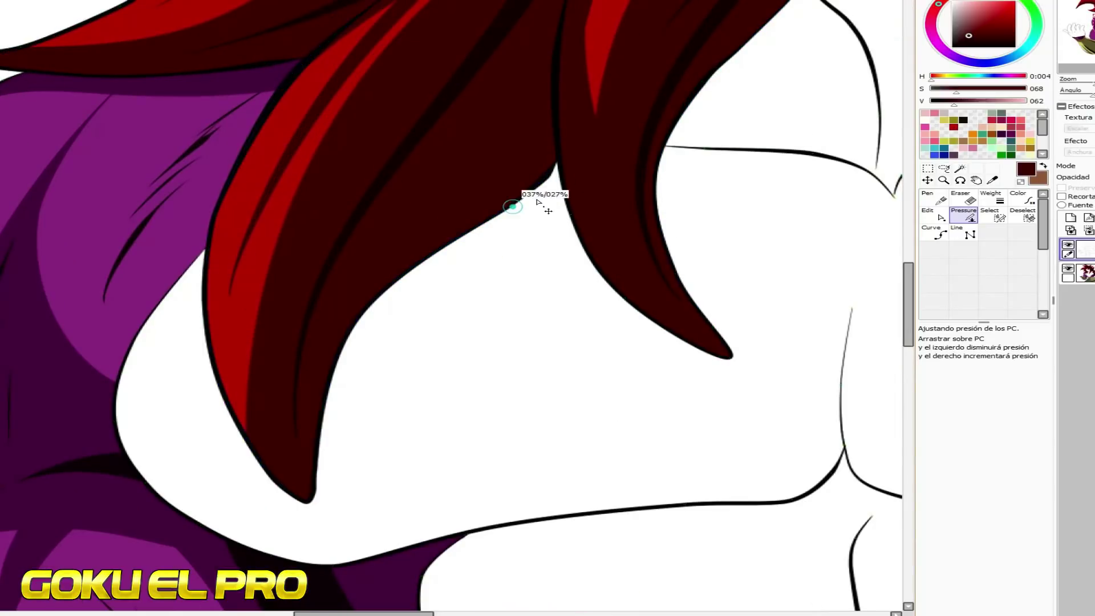
Adjust the line pressure along the outer outlines of the near shoulder and upper arm to make them bolder
{"action": "scroll", "coordinate": [164, 188], "scroll_direction": "down", "scroll_amount": 2}
{"action": "scroll", "coordinate": [17, 406], "scroll_direction": "up", "scroll_amount": 1}
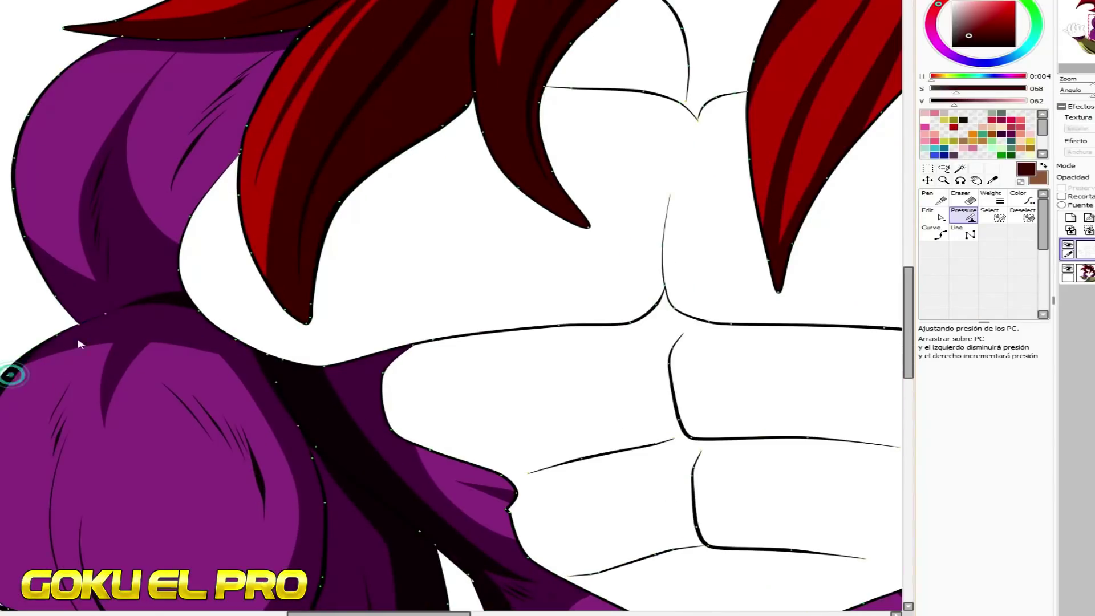
{"action": "scroll", "coordinate": [130, 204], "scroll_direction": "down", "scroll_amount": 1}
{"action": "left_click_drag", "start_coordinate": [138, 169], "coordinate": [130, 150]}
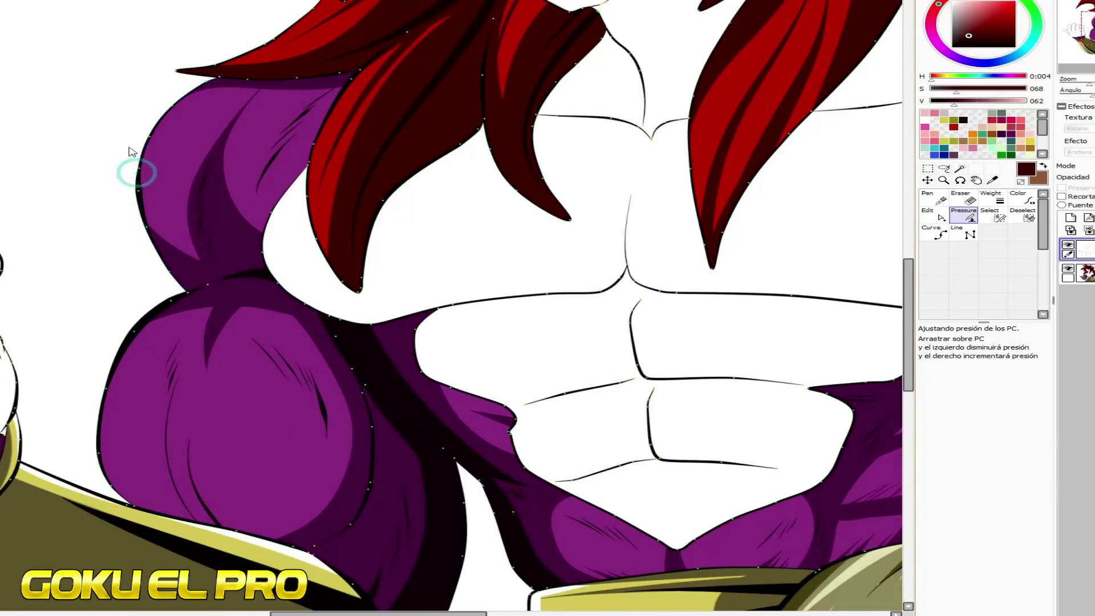
{"action": "scroll", "coordinate": [131, 149], "scroll_direction": "up", "scroll_amount": 2}
{"action": "scroll", "coordinate": [314, 116], "scroll_direction": "down", "scroll_amount": 1}
{"action": "scroll", "coordinate": [391, 256], "scroll_direction": "up", "scroll_amount": 1}
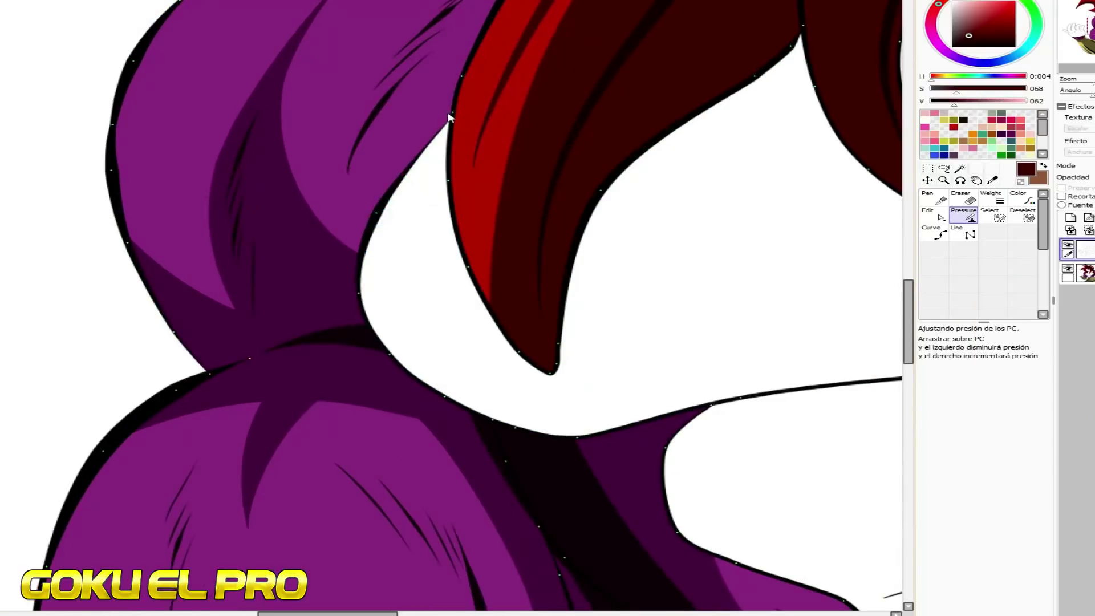
{"action": "scroll", "coordinate": [442, 131], "scroll_direction": "down", "scroll_amount": 2}
{"action": "scroll", "coordinate": [418, 313], "scroll_direction": "up", "scroll_amount": 2}
{"action": "scroll", "coordinate": [204, 292], "scroll_direction": "down", "scroll_amount": 2}
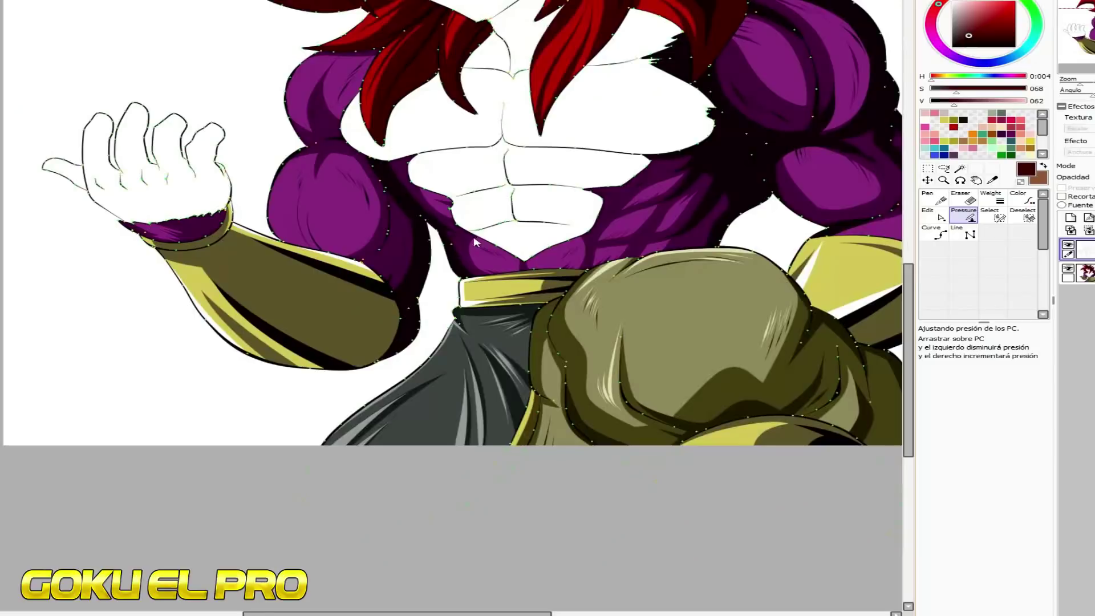
Edit the control points of the near upper arm's inner muscle contour and return to pressure adjustment
{"action": "scroll", "coordinate": [374, 263], "scroll_direction": "up", "scroll_amount": 2}
{"action": "left_click", "coordinate": [936, 215]}
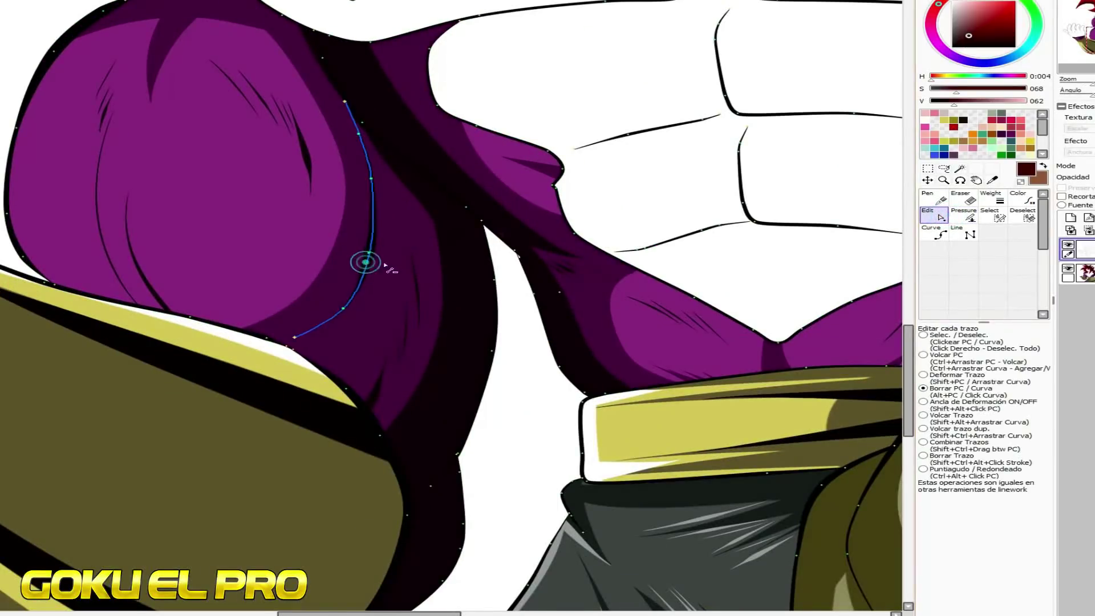
{"action": "left_click", "coordinate": [964, 216]}
Thicken the abdominal muscle lines and the lower chest line by increasing the pressure at their control points
{"action": "scroll", "coordinate": [385, 187], "scroll_direction": "down", "scroll_amount": 2}
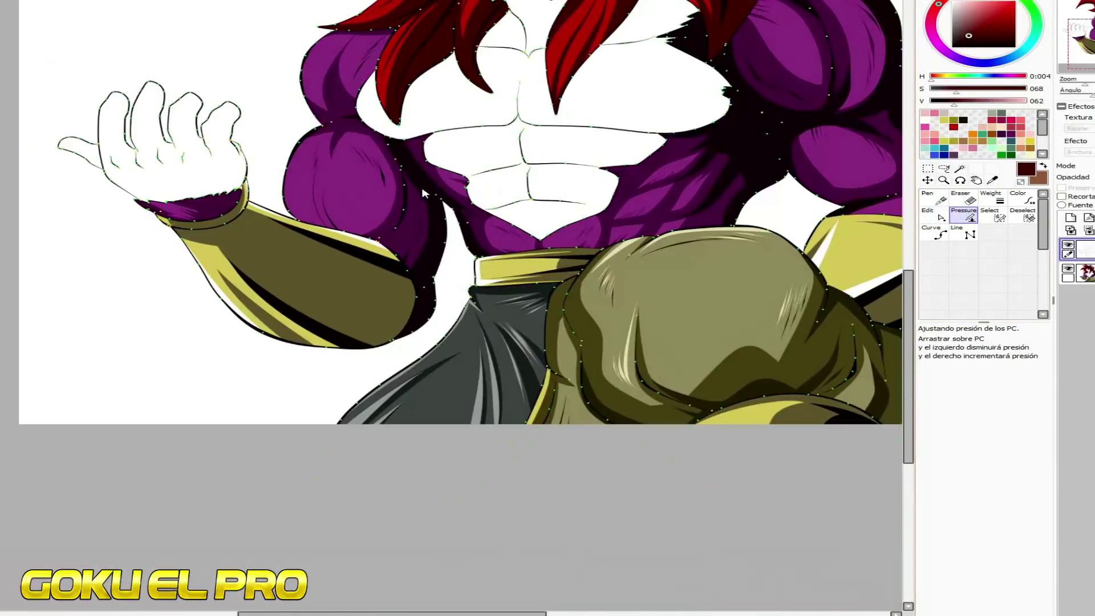
{"action": "scroll", "coordinate": [411, 248], "scroll_direction": "up", "scroll_amount": 2}
{"action": "scroll", "coordinate": [331, 243], "scroll_direction": "down", "scroll_amount": 2}
{"action": "scroll", "coordinate": [335, 202], "scroll_direction": "up", "scroll_amount": 2}
{"action": "left_click_drag", "start_coordinate": [298, 179], "coordinate": [338, 188]}
{"action": "left_click_drag", "start_coordinate": [306, 233], "coordinate": [349, 236]}
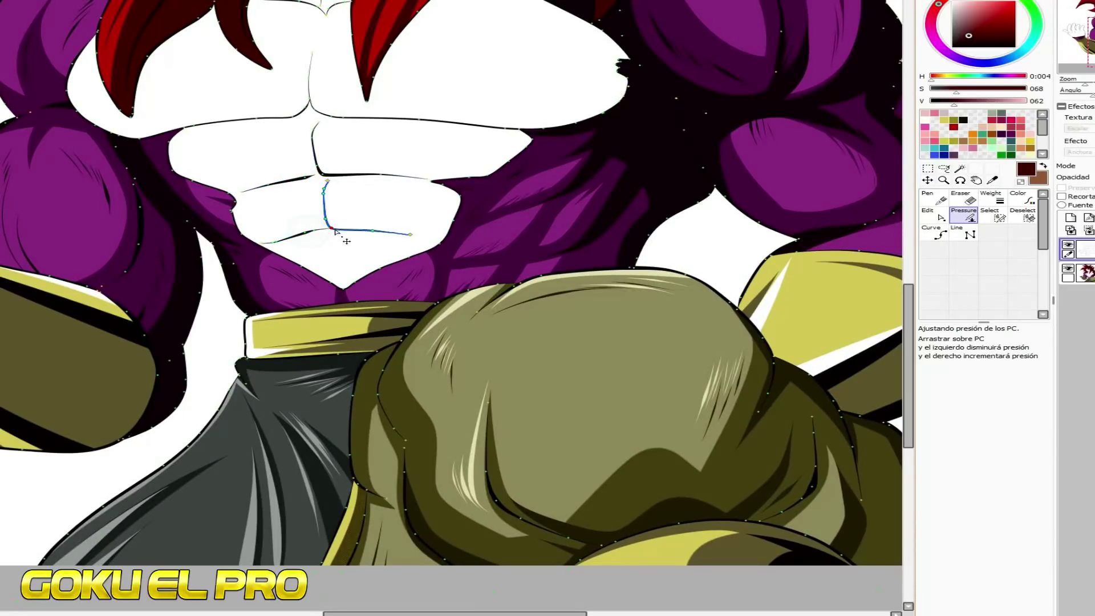
{"action": "left_click_drag", "start_coordinate": [256, 117], "coordinate": [277, 119]}
{"action": "left_click_drag", "start_coordinate": [191, 126], "coordinate": [522, 132]}
Increase the line pressure on the neck muscle line and the collarbone lines
{"action": "scroll", "coordinate": [516, 132], "scroll_direction": "down", "scroll_amount": 2}
{"action": "scroll", "coordinate": [368, 104], "scroll_direction": "up", "scroll_amount": 4}
{"action": "left_click_drag", "start_coordinate": [309, 148], "coordinate": [346, 147]}
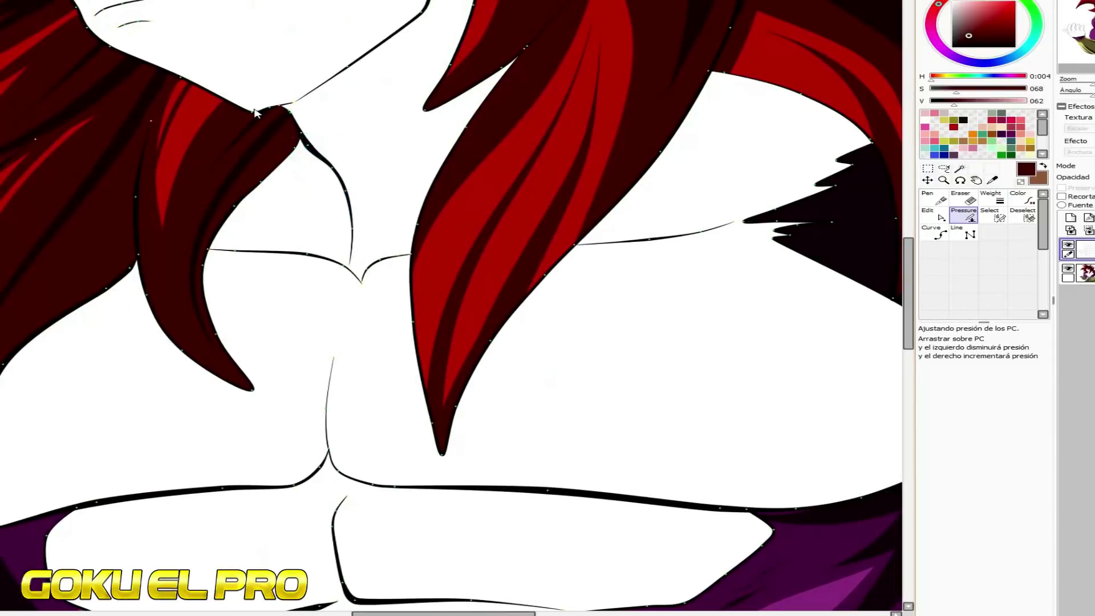
{"action": "left_click_drag", "start_coordinate": [307, 254], "coordinate": [349, 257]}
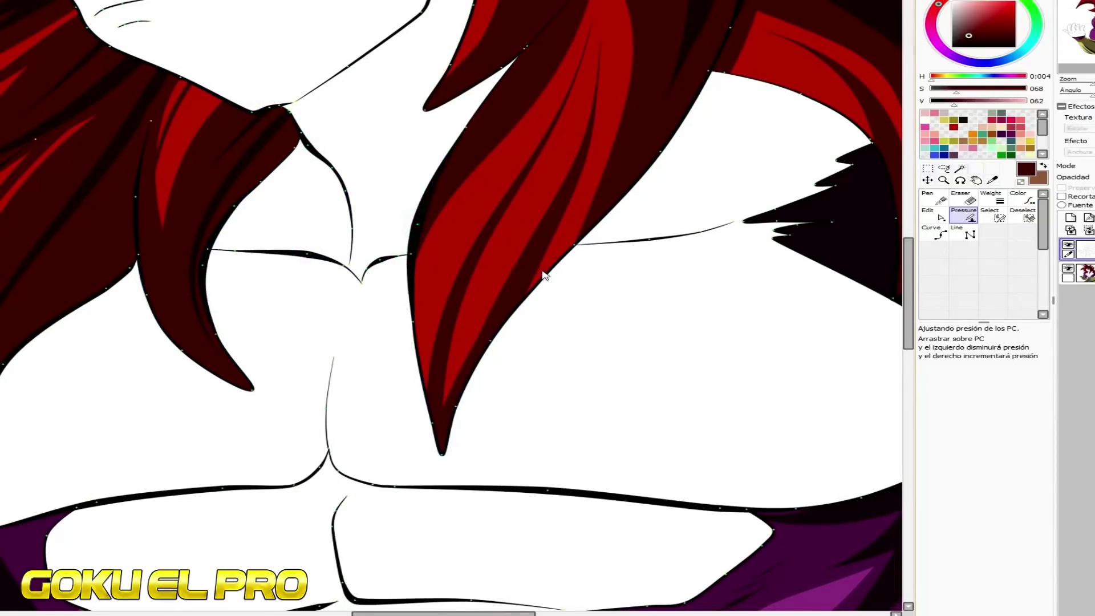
{"action": "scroll", "coordinate": [536, 254], "scroll_direction": "down", "scroll_amount": 3}
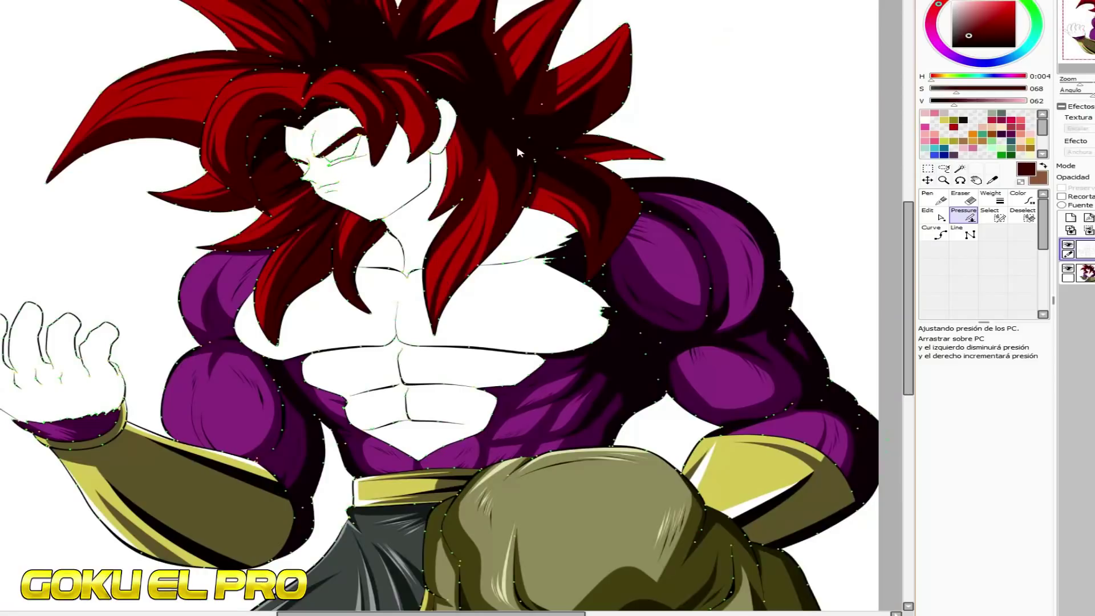
Increase the line pressure at the upper end of the nose bridge line so it meets the far eyebrow
{"action": "scroll", "coordinate": [518, 152], "scroll_direction": "up", "scroll_amount": 3}
{"action": "scroll", "coordinate": [180, 161], "scroll_direction": "up", "scroll_amount": 2}
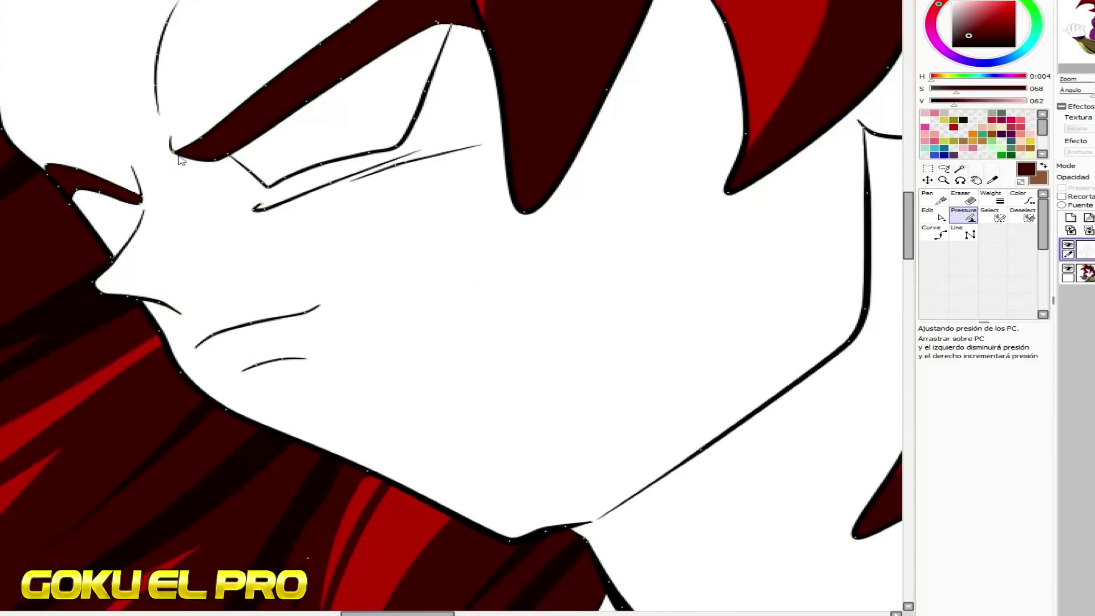
{"action": "scroll", "coordinate": [214, 161], "scroll_direction": "up", "scroll_amount": 2}
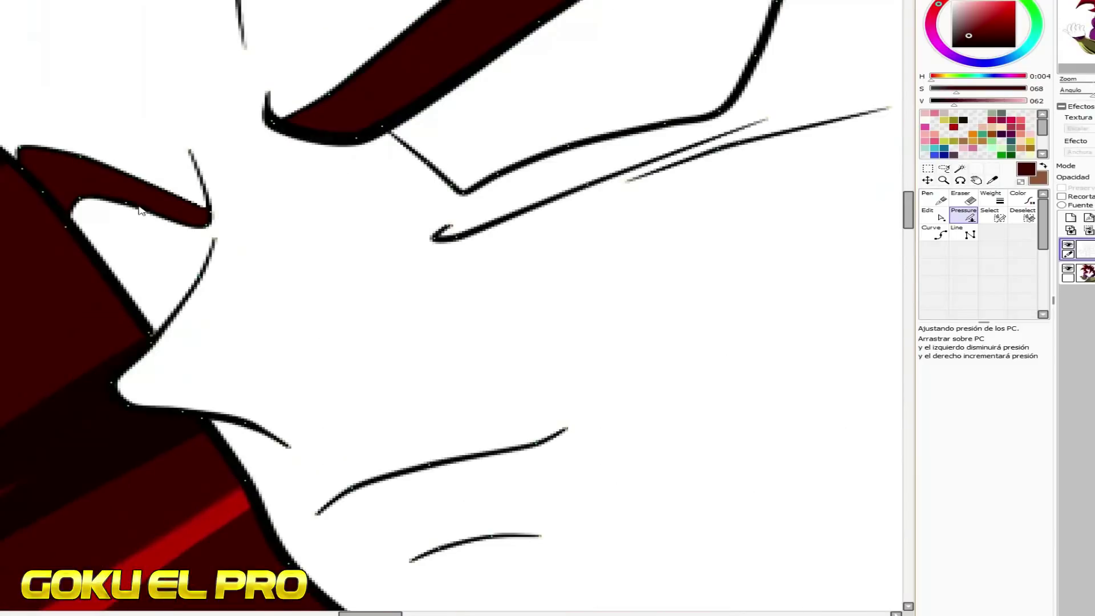
{"action": "mouse_move", "coordinate": [214, 239]}
{"action": "left_mouse_down"}
{"action": "mouse_move", "coordinate": [211, 225]}
{"action": "mouse_move", "coordinate": [92, 191]}
{"action": "left_mouse_up"}
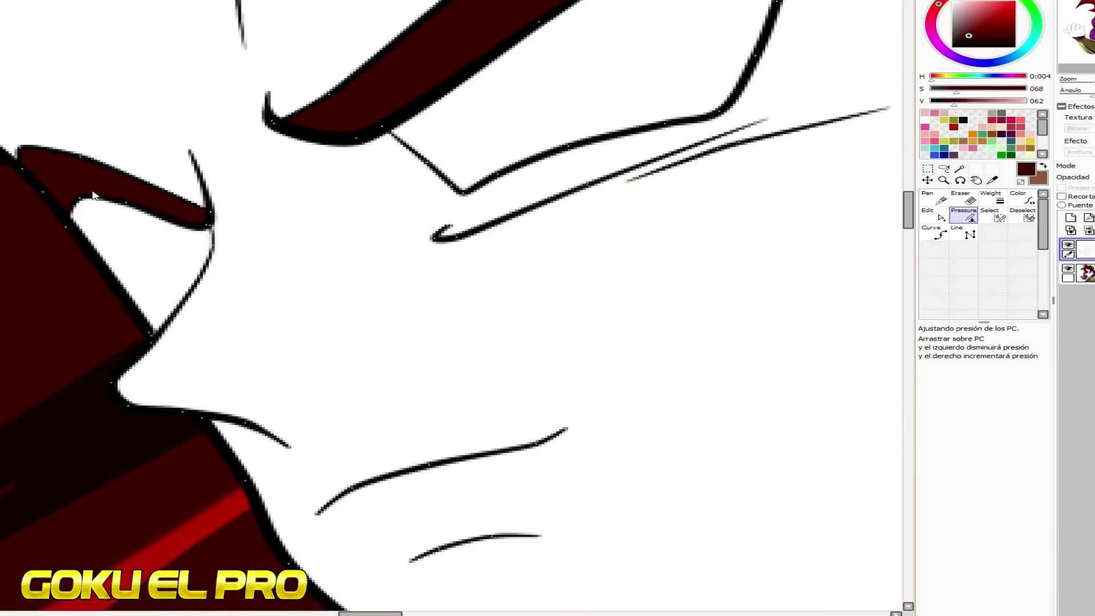
{"action": "scroll", "coordinate": [66, 224], "scroll_direction": "down", "scroll_amount": 4}
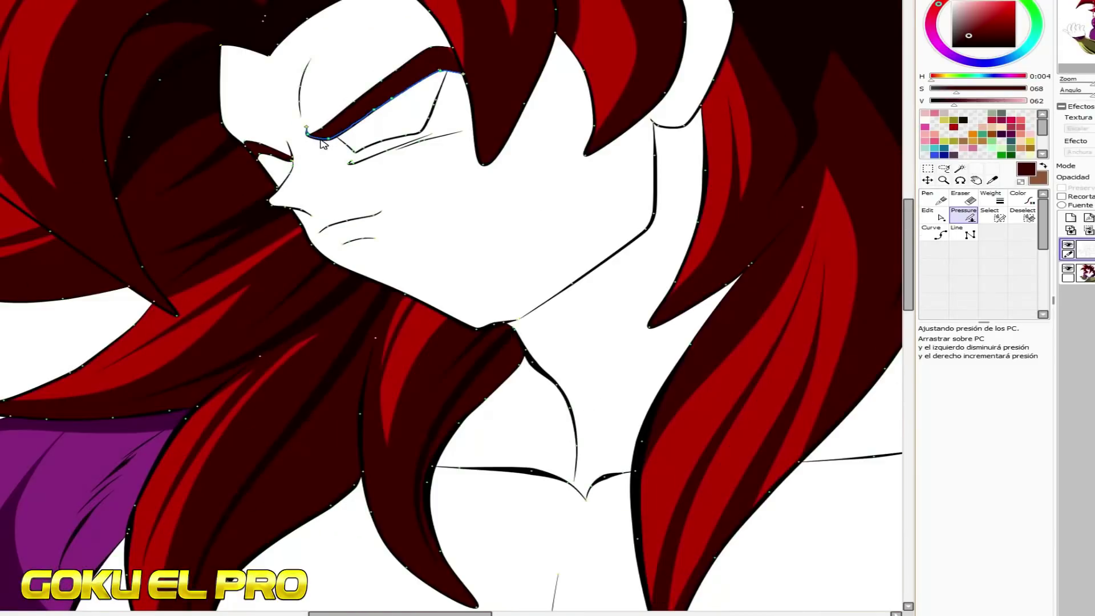
{"action": "scroll", "coordinate": [381, 331], "scroll_direction": "down", "scroll_amount": 1}
{"action": "scroll", "coordinate": [586, 237], "scroll_direction": "up", "scroll_amount": 3}
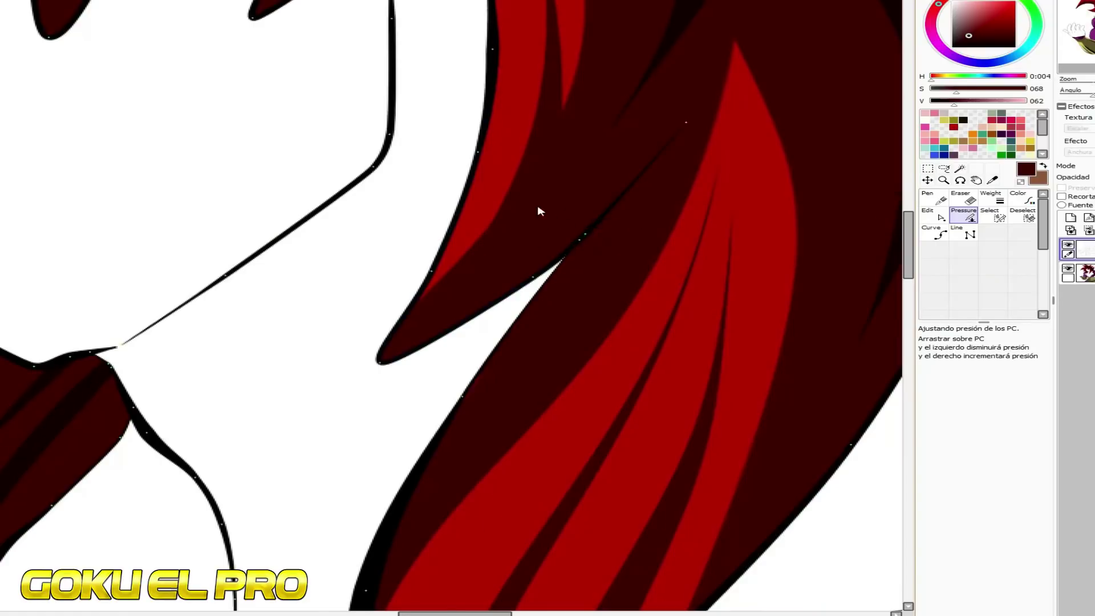
{"action": "scroll", "coordinate": [518, 276], "scroll_direction": "down", "scroll_amount": 2}
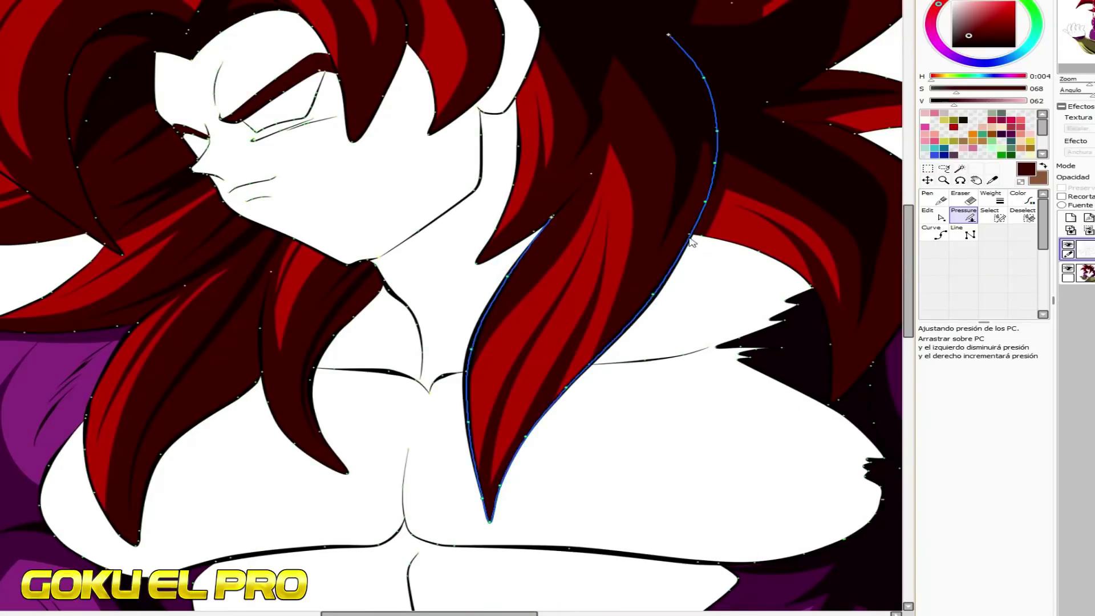
{"action": "scroll", "coordinate": [810, 279], "scroll_direction": "down", "scroll_amount": 4}
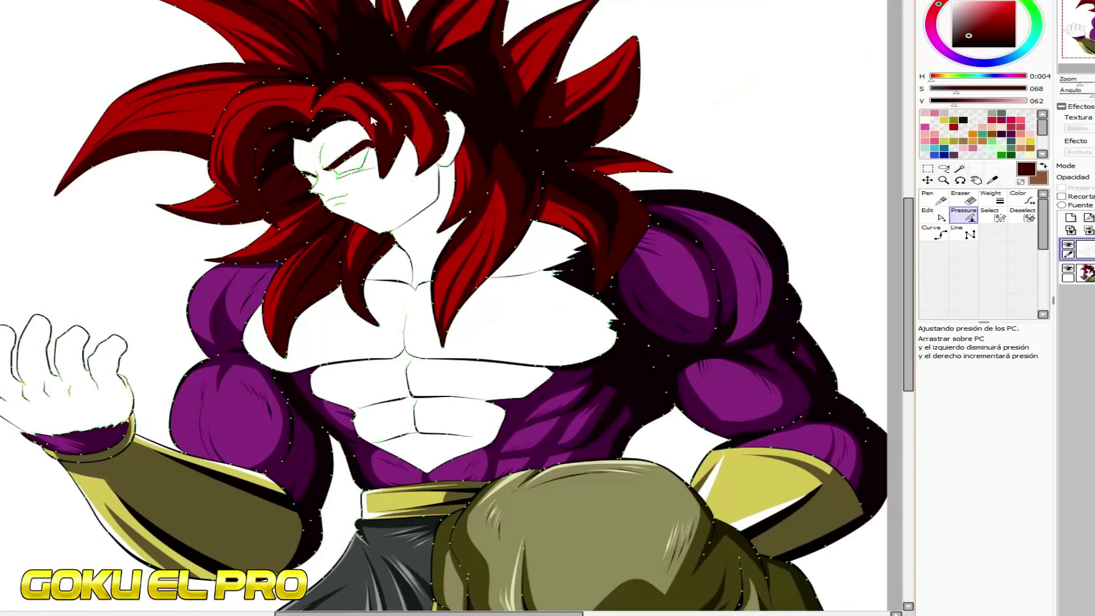
Thicken the outlines of the upper hair spikes by raising the pressure at their control points
{"action": "scroll", "coordinate": [319, 131], "scroll_direction": "up", "scroll_amount": 4}
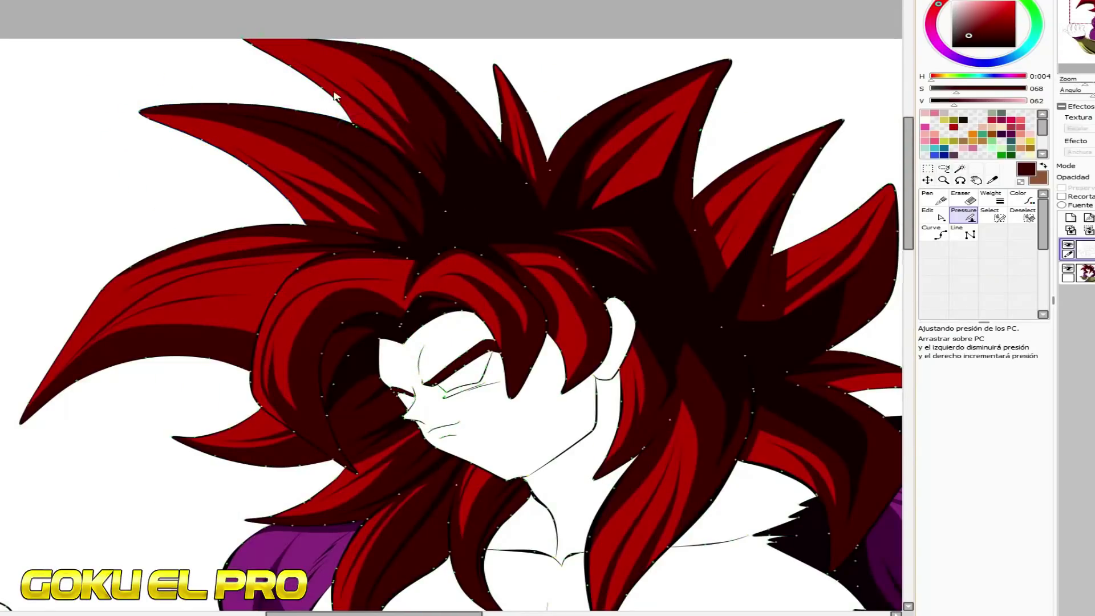
{"action": "scroll", "coordinate": [345, 132], "scroll_direction": "up", "scroll_amount": 3}
{"action": "scroll", "coordinate": [157, 289], "scroll_direction": "down", "scroll_amount": 2}
{"action": "scroll", "coordinate": [161, 319], "scroll_direction": "down", "scroll_amount": 3}
{"action": "scroll", "coordinate": [392, 122], "scroll_direction": "up", "scroll_amount": 2}
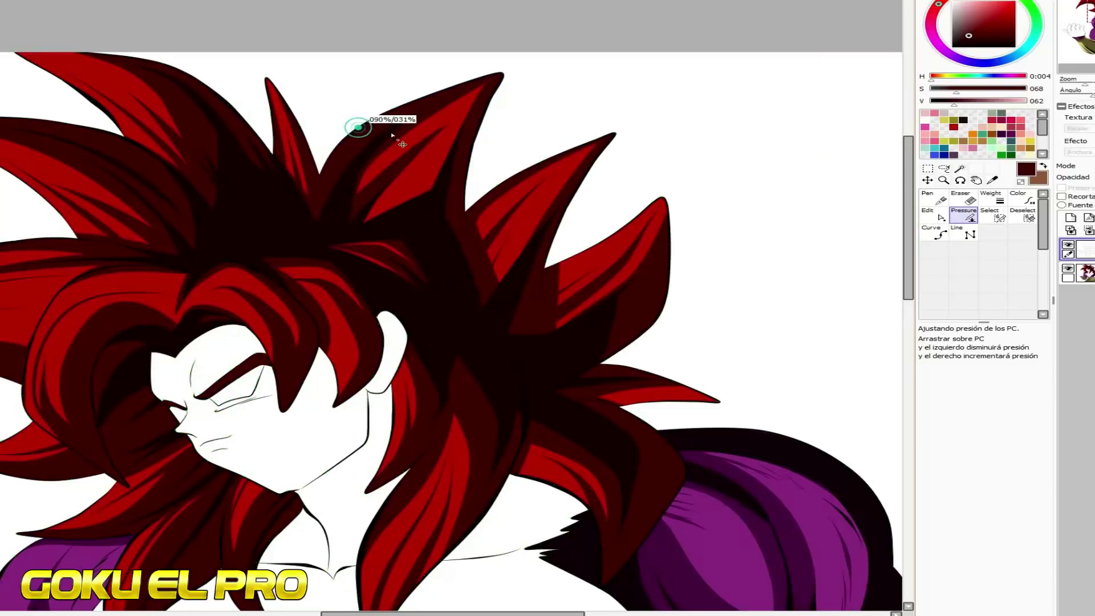
{"action": "left_click_drag", "start_coordinate": [282, 137], "coordinate": [291, 138]}
{"action": "left_click_drag", "start_coordinate": [498, 185], "coordinate": [506, 185]}
{"action": "left_click_drag", "start_coordinate": [472, 144], "coordinate": [481, 144]}
{"action": "left_click_drag", "start_coordinate": [566, 208], "coordinate": [575, 208]}
Increase the line pressure around the base and lower edge of the rear hair spike
{"action": "scroll", "coordinate": [611, 233], "scroll_direction": "up", "scroll_amount": 4}
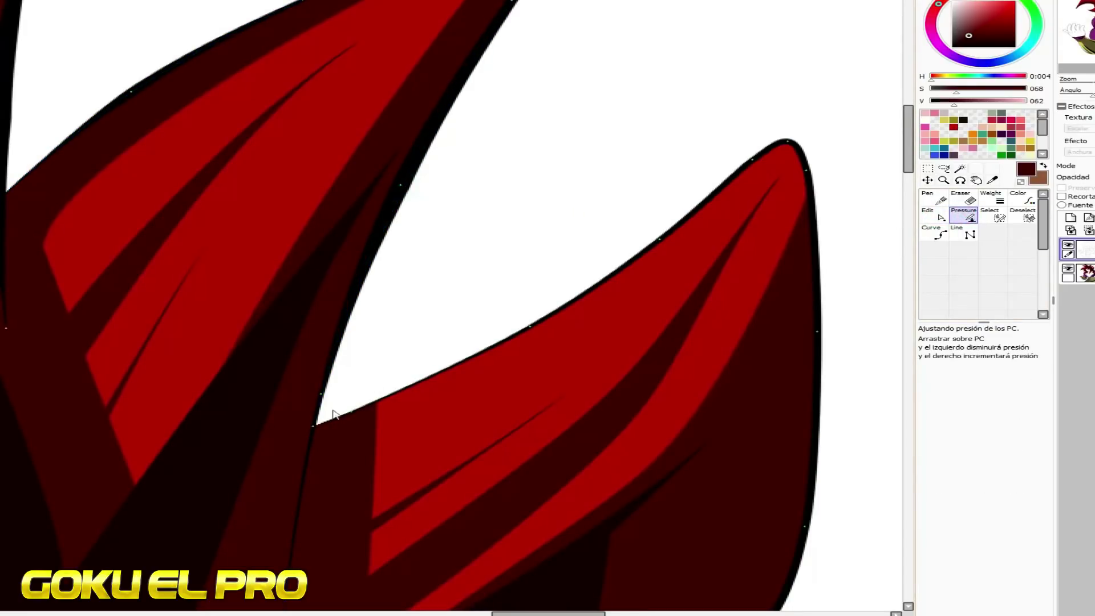
{"action": "scroll", "coordinate": [548, 291], "scroll_direction": "down", "scroll_amount": 4}
{"action": "mouse_move", "coordinate": [582, 351]}
{"action": "left_mouse_down"}
{"action": "mouse_move", "coordinate": [585, 326]}
{"action": "mouse_move", "coordinate": [540, 371]}
{"action": "left_mouse_up"}
{"action": "left_click_drag", "start_coordinate": [570, 381], "coordinate": [586, 383]}
{"action": "scroll", "coordinate": [586, 381], "scroll_direction": "down", "scroll_amount": 4}
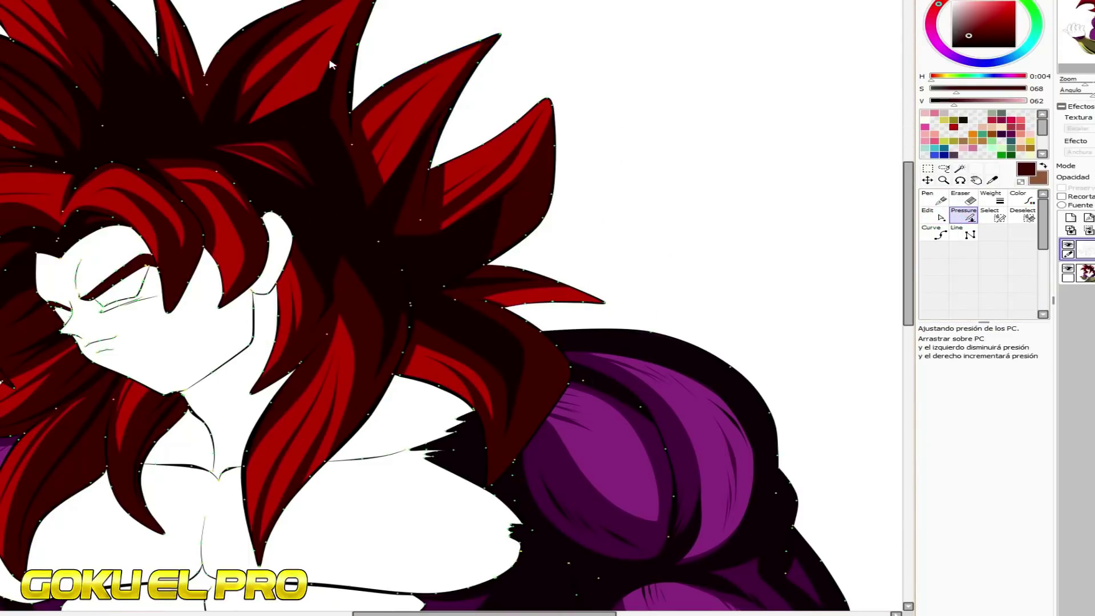
Adjust the line pressure on the outer contour of the near arm and the contour beneath the armpit
{"action": "scroll", "coordinate": [574, 320], "scroll_direction": "up", "scroll_amount": 4}
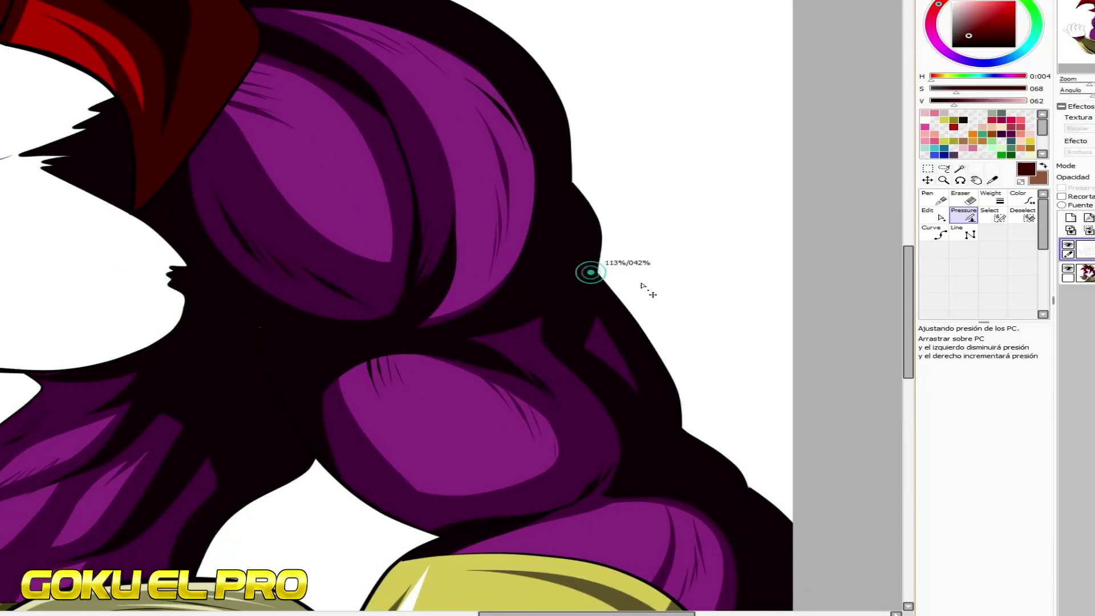
{"action": "scroll", "coordinate": [270, 337], "scroll_direction": "up", "scroll_amount": 2}
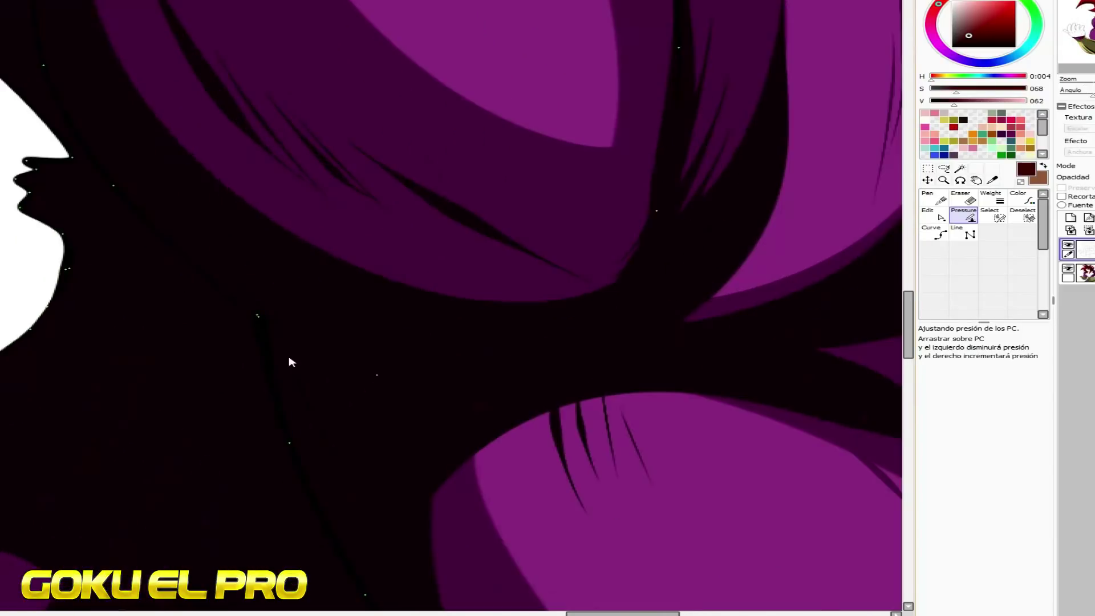
{"action": "left_click_drag", "start_coordinate": [259, 315], "coordinate": [404, 257]}
{"action": "scroll", "coordinate": [403, 257], "scroll_direction": "down", "scroll_amount": 4}
{"action": "scroll", "coordinate": [656, 392], "scroll_direction": "up", "scroll_amount": 2}
{"action": "left_click_drag", "start_coordinate": [32, 218], "coordinate": [70, 224]}
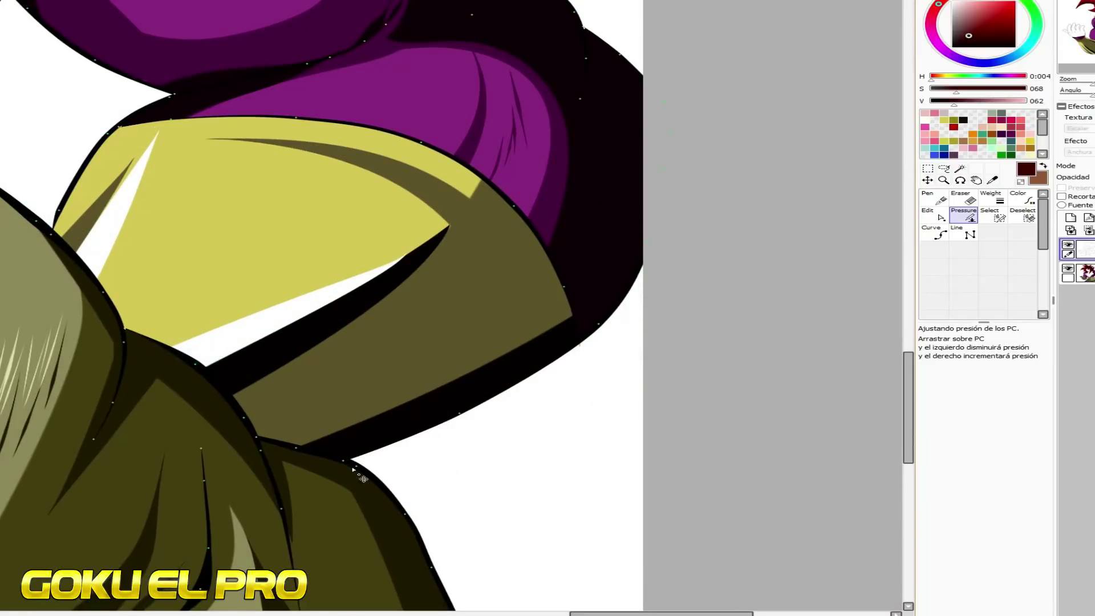
Select the skin areas of the face, neck, chest, abdomen and raised hand with the Magic Wand
{"action": "scroll", "coordinate": [650, 253], "scroll_direction": "down", "scroll_amount": 3}
{"action": "scroll", "coordinate": [650, 254], "scroll_direction": "down", "scroll_amount": 2}
{"action": "left_click", "coordinate": [960, 169]}
{"action": "scroll", "coordinate": [622, 110], "scroll_direction": "up", "scroll_amount": 2}
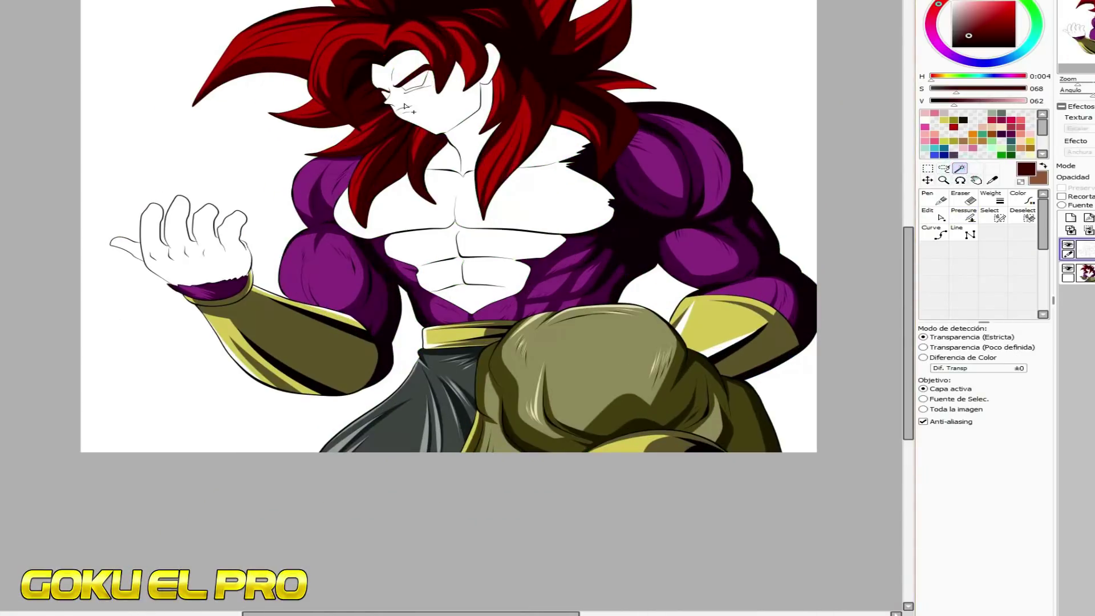
{"action": "left_click", "coordinate": [451, 165]}
{"action": "left_click", "coordinate": [458, 187]}
{"action": "left_click", "coordinate": [459, 256]}
{"action": "scroll", "coordinate": [191, 246], "scroll_direction": "up", "scroll_amount": 3}
{"action": "left_click", "coordinate": [185, 254]}
{"action": "left_click", "coordinate": [71, 242]}
{"action": "scroll", "coordinate": [229, 256], "scroll_direction": "down", "scroll_amount": 4}
{"action": "scroll", "coordinate": [425, 143], "scroll_direction": "up", "scroll_amount": 2}
{"action": "scroll", "coordinate": [451, 199], "scroll_direction": "up", "scroll_amount": 3}
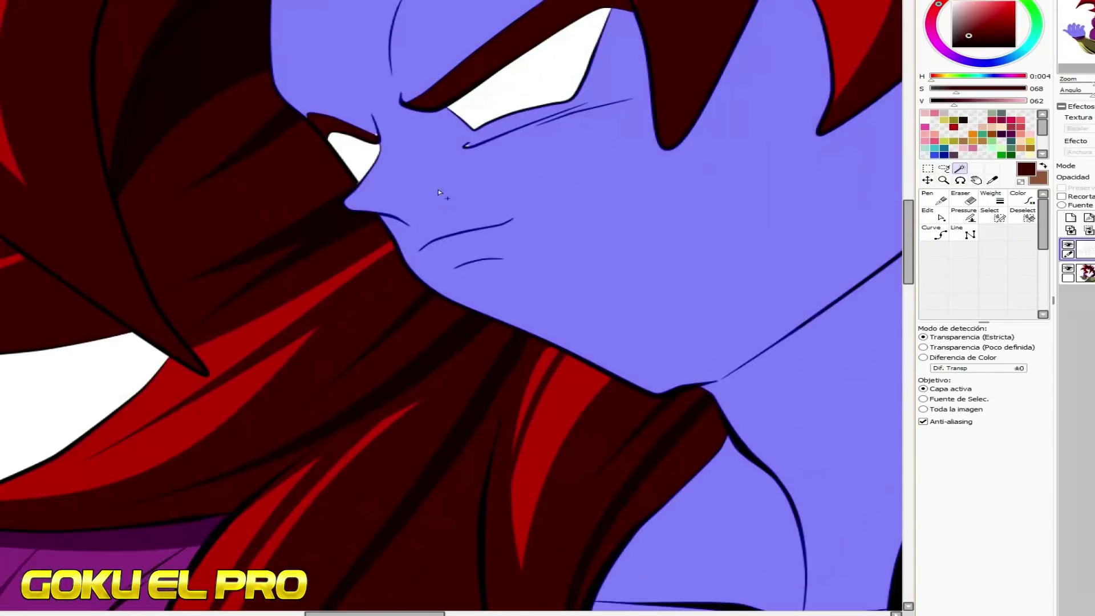
Fill the selected skin on the colour layer with light beige (H 141, S 38, V 249), including the hand
{"action": "scroll", "coordinate": [451, 199], "scroll_direction": "down", "scroll_amount": 3}
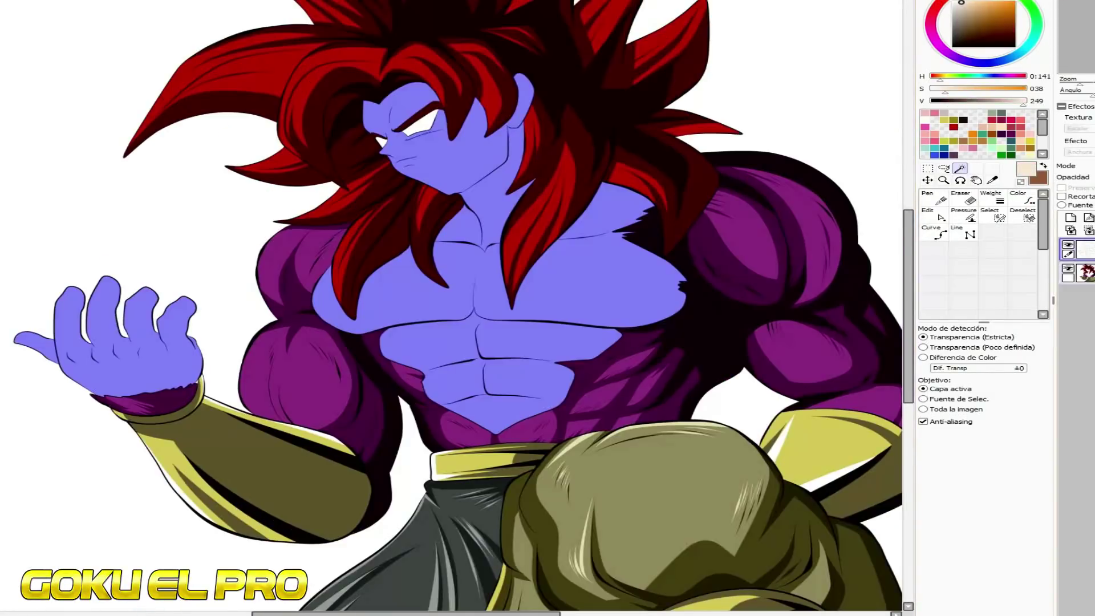
{"action": "left_click", "coordinate": [940, 234]}
{"action": "left_click", "coordinate": [473, 268]}
{"action": "left_click", "coordinate": [143, 353]}
{"action": "scroll", "coordinate": [285, 228], "scroll_direction": "down", "scroll_amount": 4}
{"action": "scroll", "coordinate": [274, 233], "scroll_direction": "up", "scroll_amount": 1}
{"action": "left_click", "coordinate": [223, 228]}
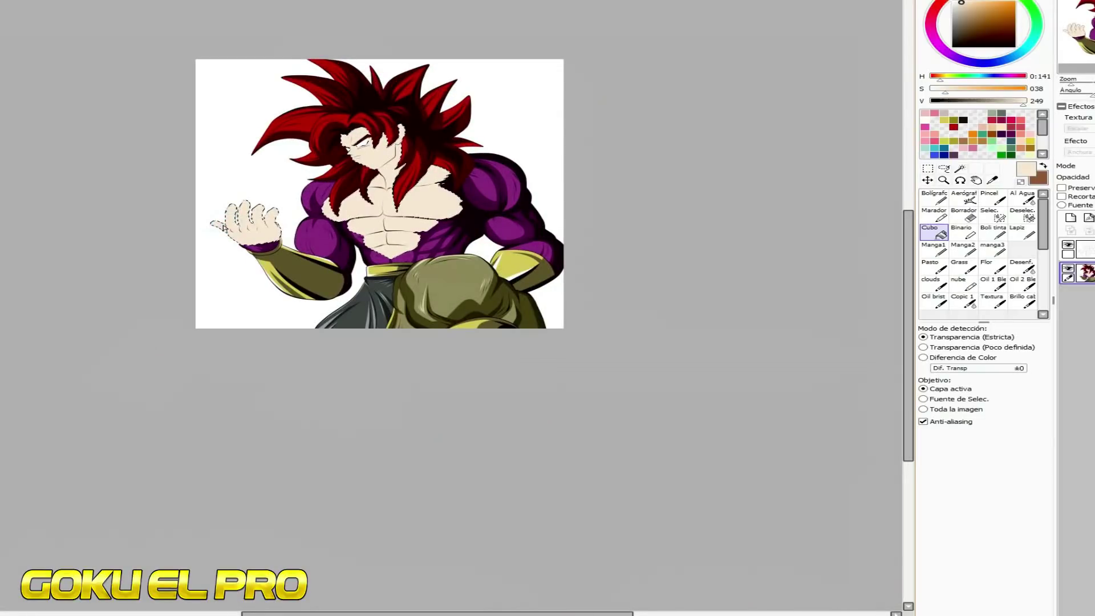
Paint brown shadows (H 144, S 70, V 178) on the raised hand at brush size 42 and fill the palm with them
{"action": "scroll", "coordinate": [229, 222], "scroll_direction": "up", "scroll_amount": 3}
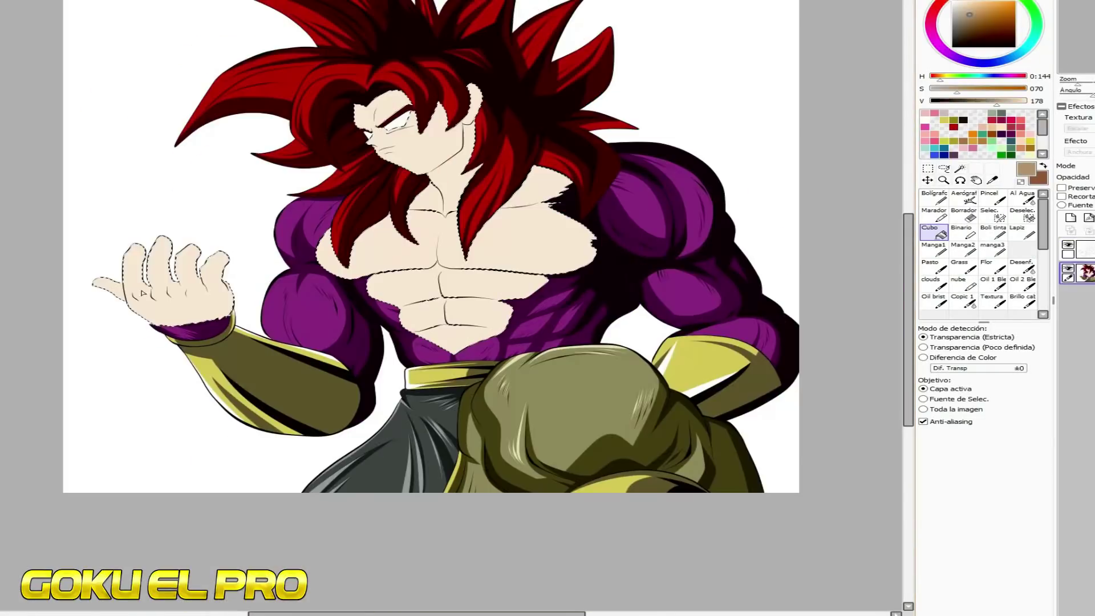
{"action": "scroll", "coordinate": [97, 280], "scroll_direction": "up", "scroll_amount": 4}
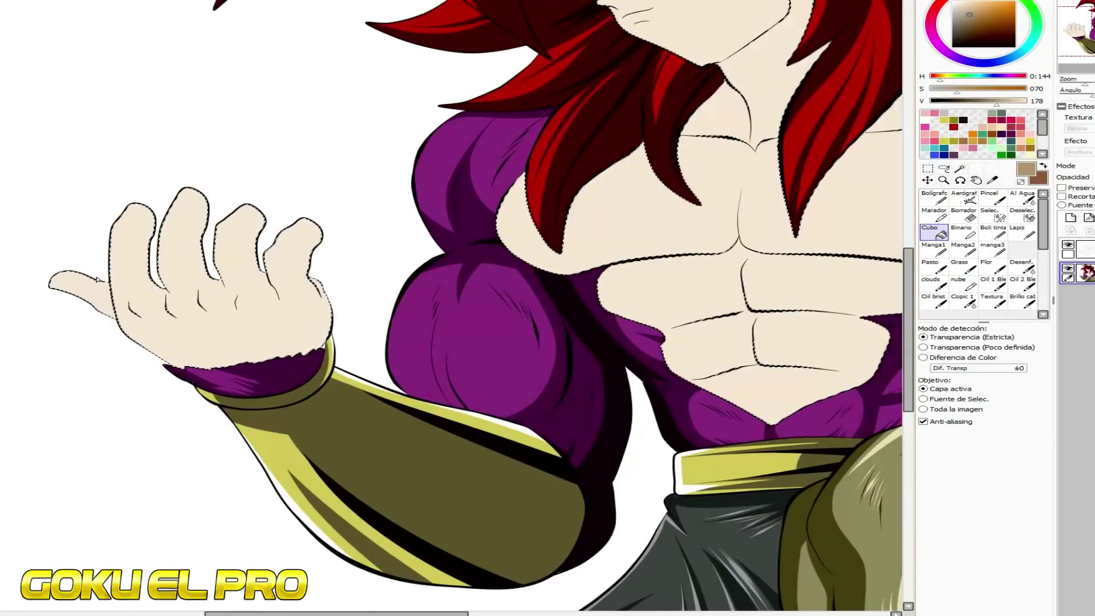
{"action": "key", "text": "n"}
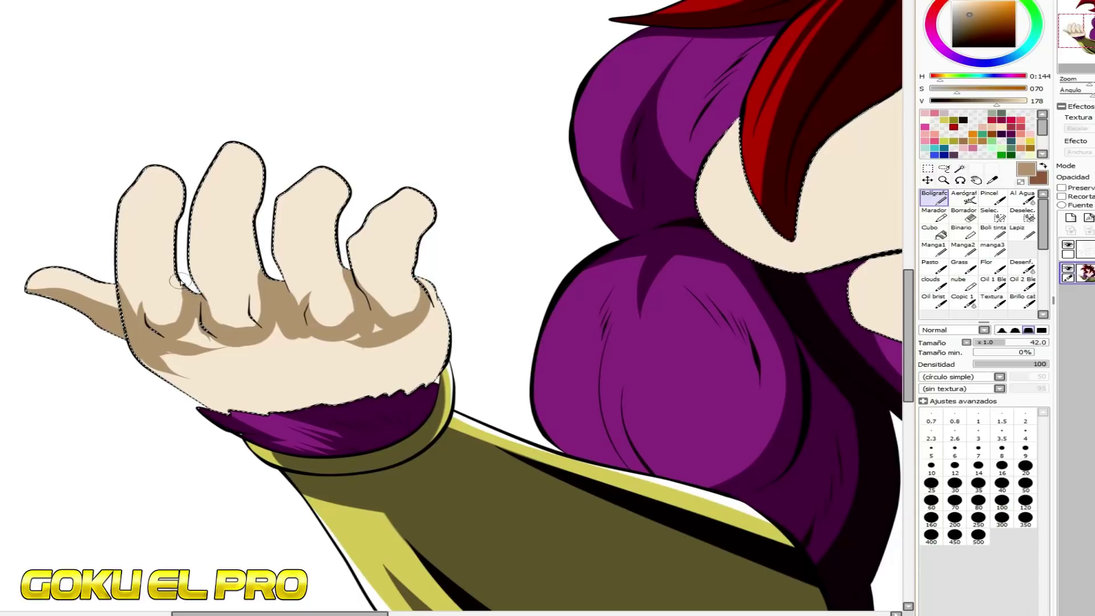
{"action": "left_click", "coordinate": [938, 233]}
{"action": "left_click", "coordinate": [393, 334]}
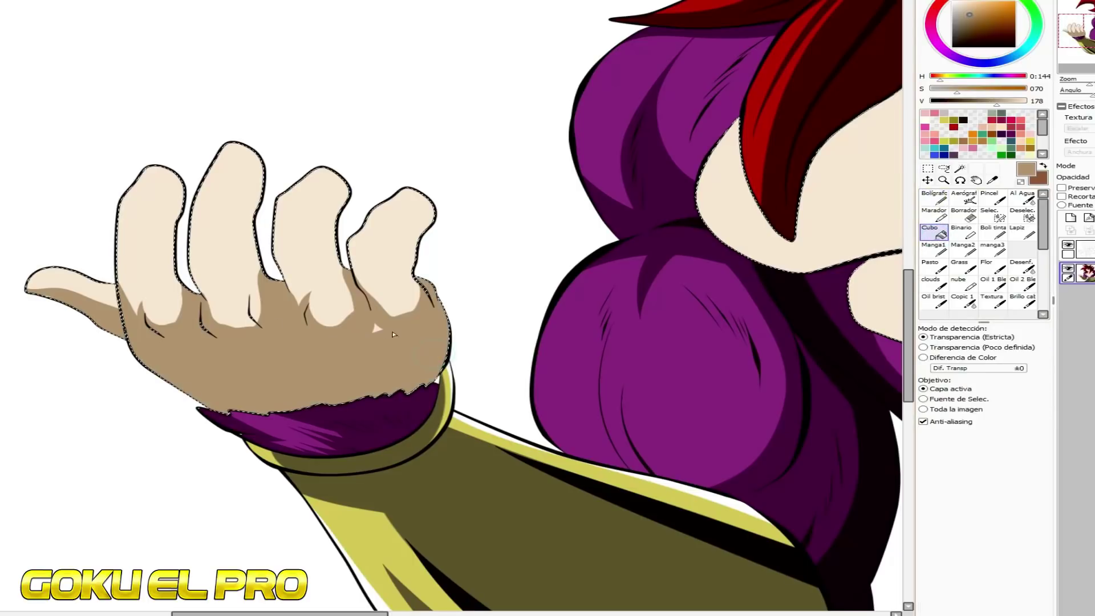
Draw dark brown creases on the palm and finger joints, and near-black fingernail outlines
{"action": "left_click", "coordinate": [934, 198]}
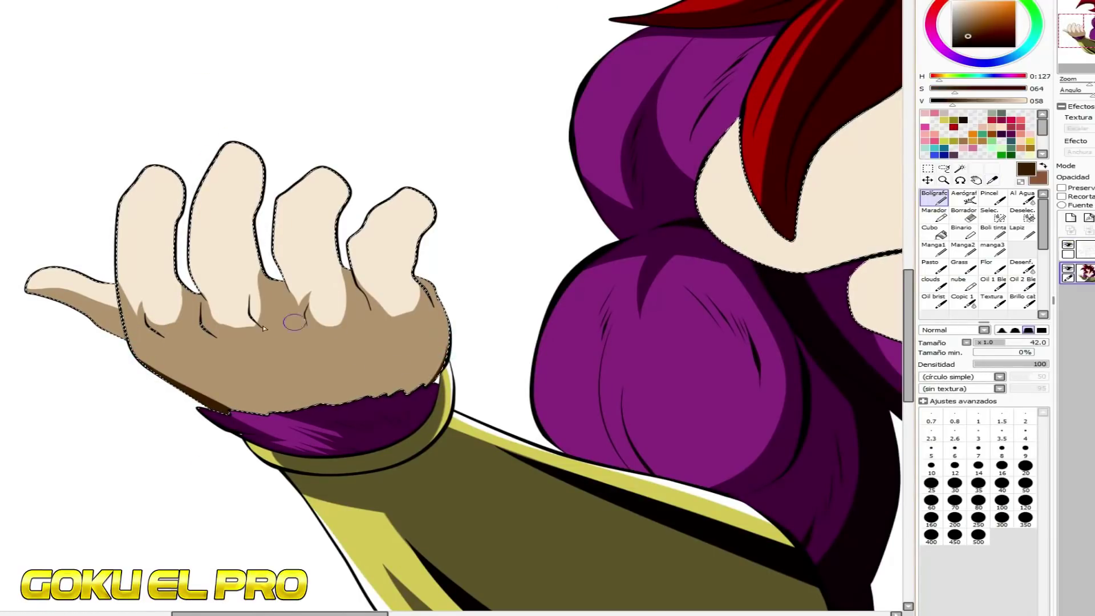
{"action": "left_click", "coordinate": [208, 295], "text": "alt"}
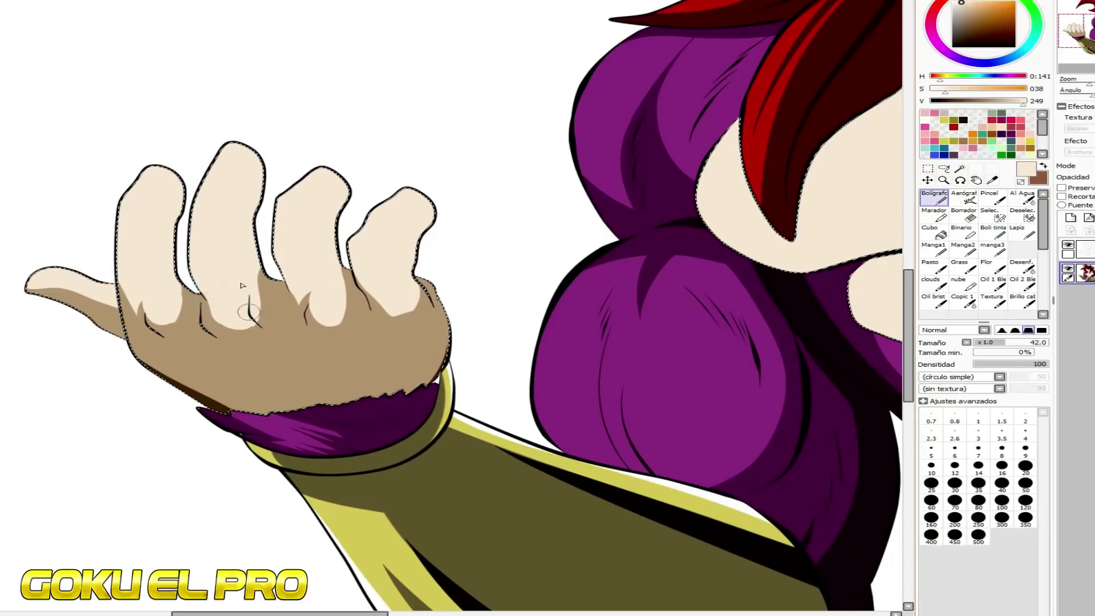
{"action": "left_click", "coordinate": [212, 401], "text": "alt"}
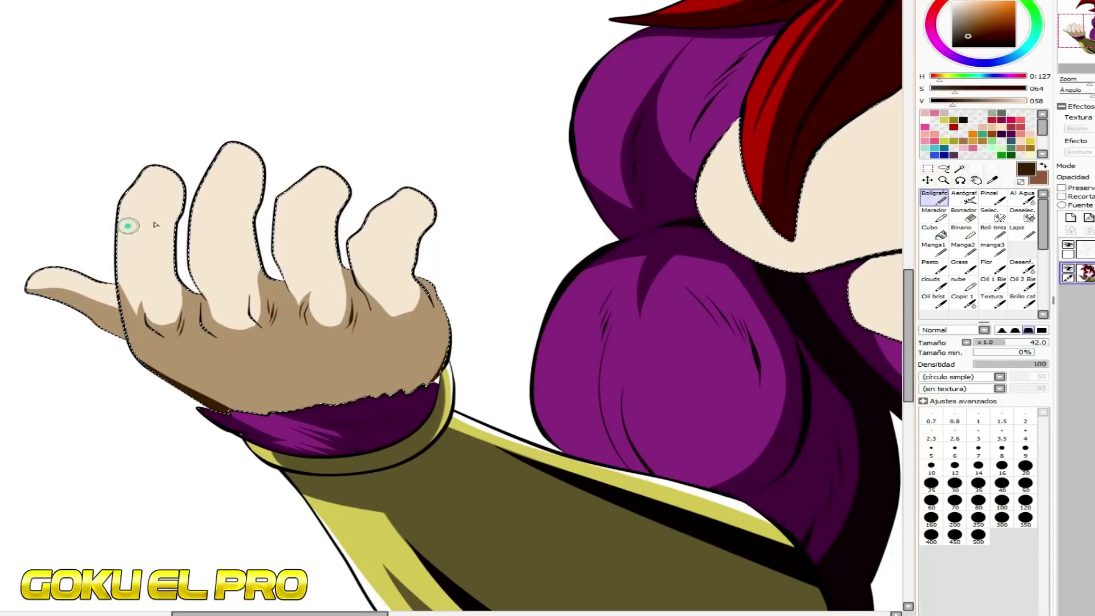
{"action": "left_click_drag", "start_coordinate": [129, 221], "coordinate": [308, 212]}
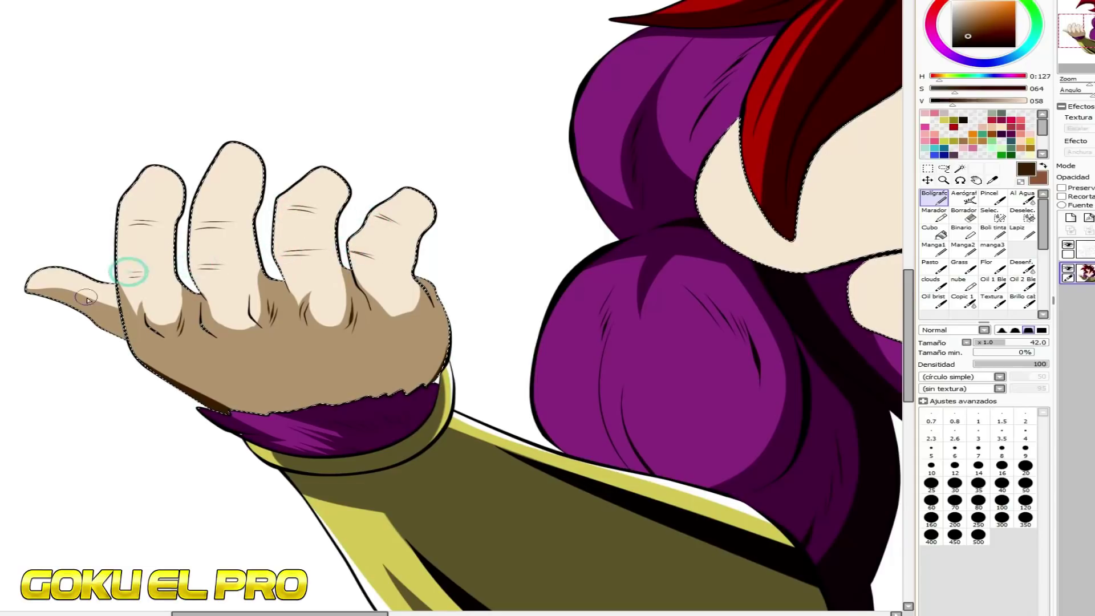
{"action": "right_click", "coordinate": [798, 288]}
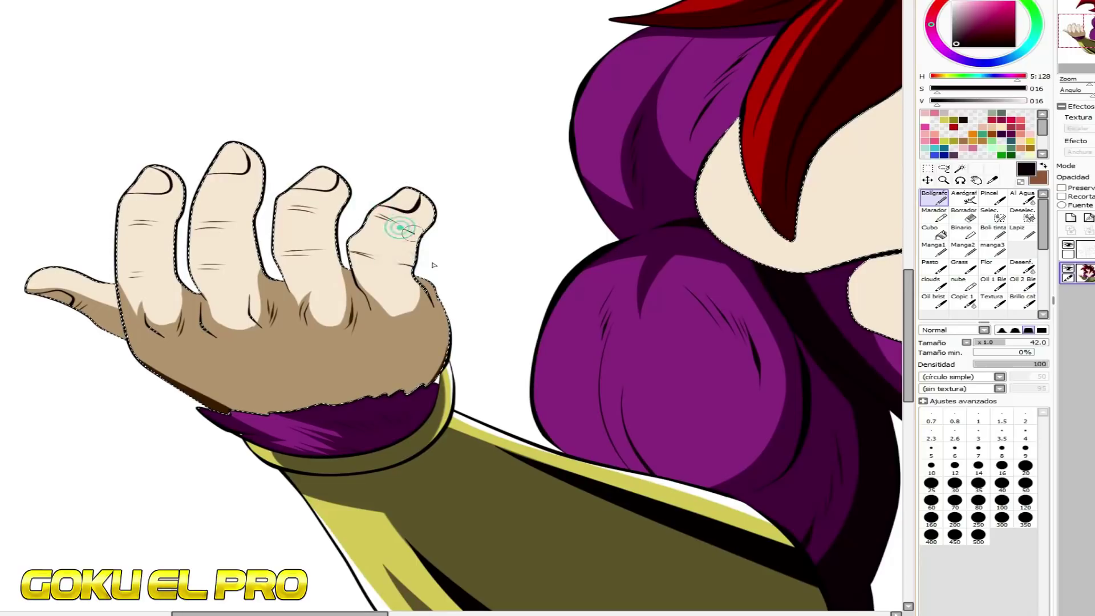
Paint white highlights along the edges of the fingers and the thumb
{"action": "left_click", "coordinate": [512, 178], "text": "alt"}
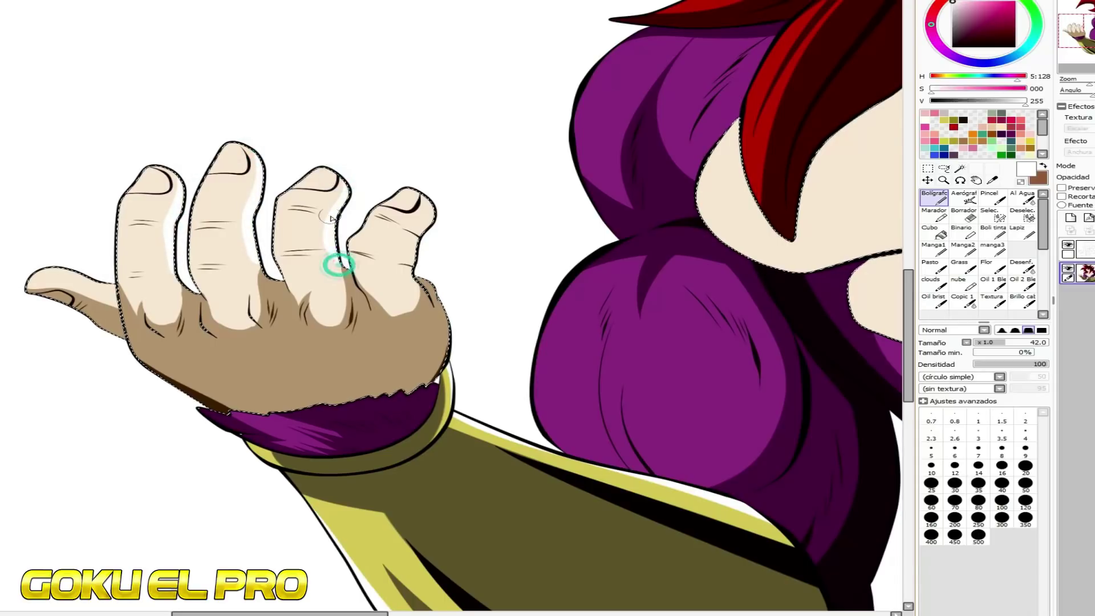
{"action": "left_click", "coordinate": [412, 275]}
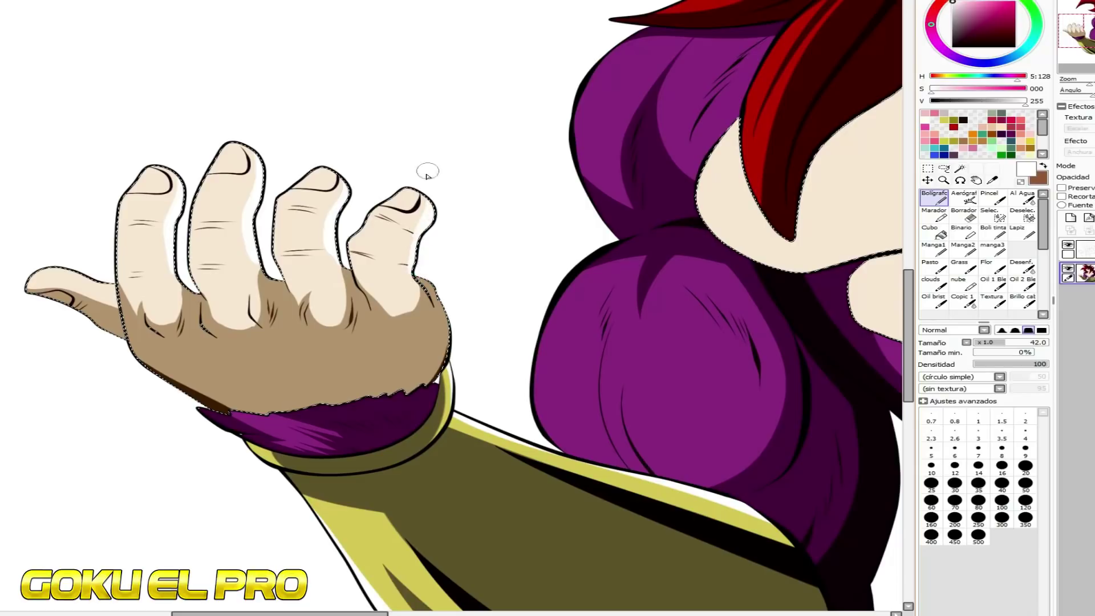
{"action": "mouse_move", "coordinate": [105, 283]}
{"action": "left_mouse_down"}
{"action": "mouse_move", "coordinate": [77, 272]}
{"action": "mouse_move", "coordinate": [37, 281]}
{"action": "left_mouse_up"}
Draw thin light beige streaks across the shaded palm
{"action": "left_click", "coordinate": [227, 304], "text": "alt"}
{"action": "mouse_move", "coordinate": [185, 353]}
{"action": "left_mouse_down"}
{"action": "mouse_move", "coordinate": [243, 387]}
{"action": "mouse_move", "coordinate": [292, 386]}
{"action": "left_mouse_up"}
{"action": "left_click_drag", "start_coordinate": [362, 346], "coordinate": [362, 383]}
{"action": "left_click_drag", "start_coordinate": [411, 345], "coordinate": [398, 379]}
Shade the face, neck and chest with the brown skin shadow colour at brush size 66
{"action": "left_click", "coordinate": [380, 341], "text": "alt"}
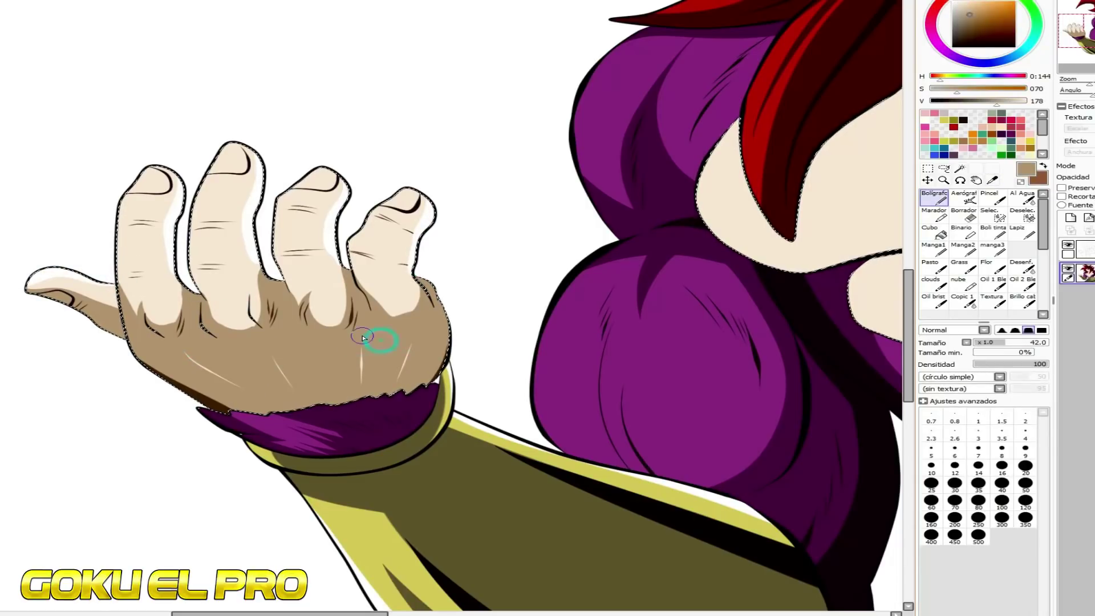
{"action": "scroll", "coordinate": [236, 259], "scroll_direction": "down", "scroll_amount": 2}
{"action": "left_click_drag", "start_coordinate": [675, 202], "coordinate": [480, 245]}
{"action": "scroll", "coordinate": [469, 207], "scroll_direction": "up", "scroll_amount": 1}
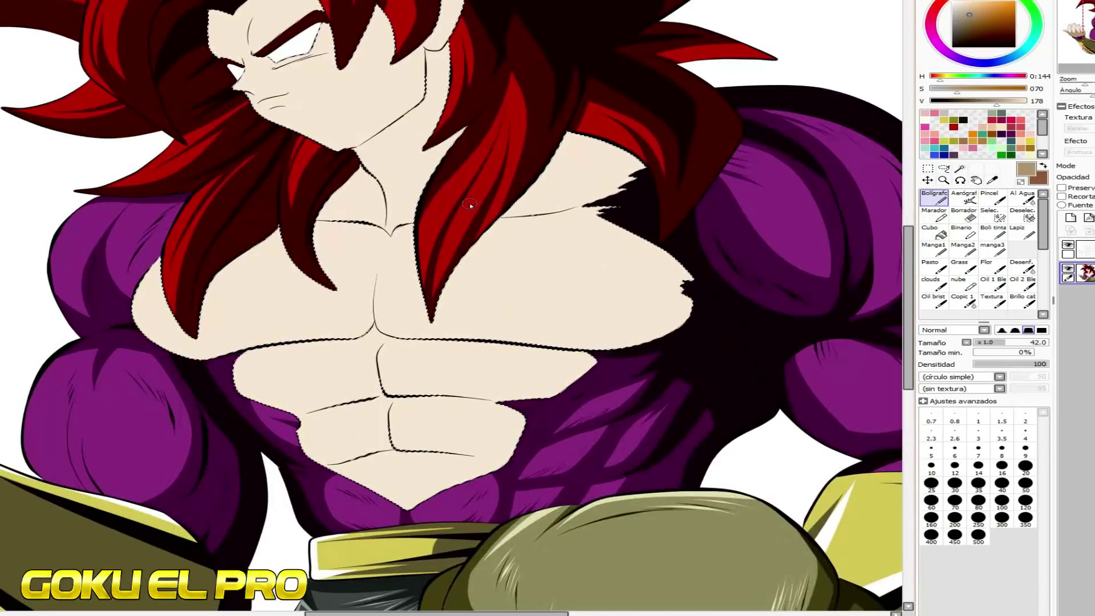
{"action": "left_click", "coordinate": [1021, 342]}
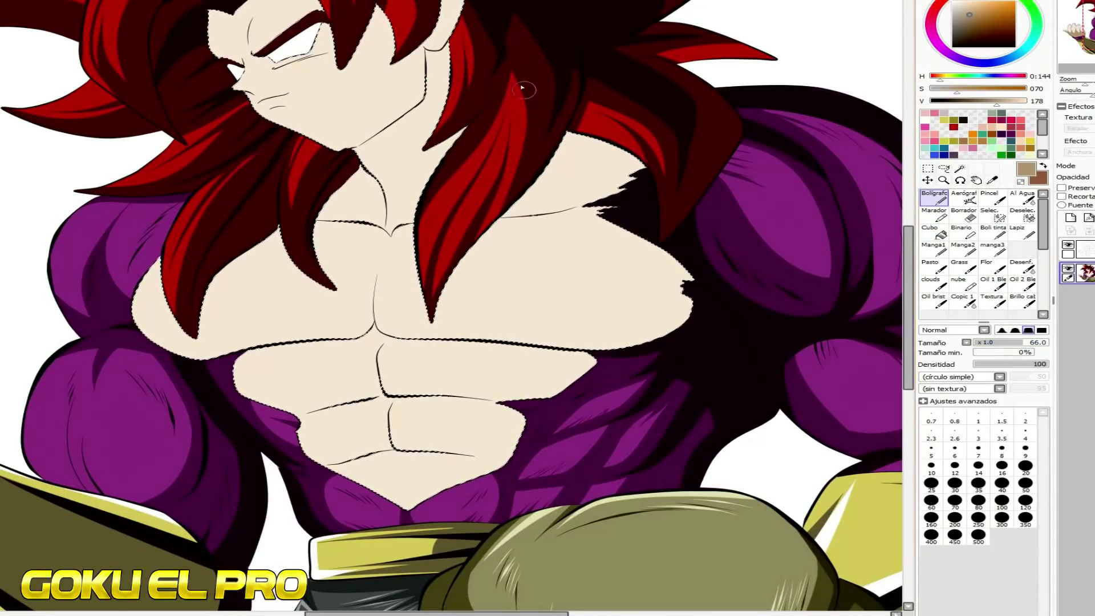
{"action": "mouse_move", "coordinate": [356, 147]}
{"action": "left_mouse_down"}
{"action": "mouse_move", "coordinate": [442, 76]}
{"action": "mouse_move", "coordinate": [433, 26]}
{"action": "left_mouse_up"}
{"action": "mouse_move", "coordinate": [402, 117]}
{"action": "left_mouse_down"}
{"action": "mouse_move", "coordinate": [419, 62]}
{"action": "mouse_move", "coordinate": [415, 94]}
{"action": "mouse_move", "coordinate": [431, 106]}
{"action": "mouse_move", "coordinate": [410, 117]}
{"action": "mouse_move", "coordinate": [430, 41]}
{"action": "mouse_move", "coordinate": [396, 63]}
{"action": "left_mouse_up"}
{"action": "key", "text": "ctrl+z"}
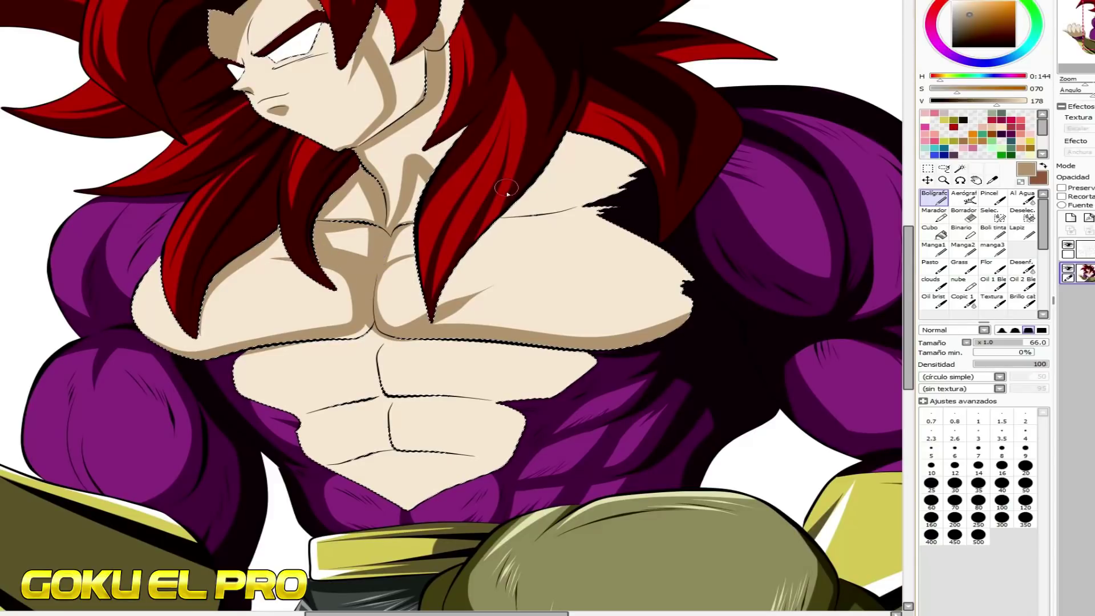
Shade the edges and the centre line of the abdominal muscles with the brown skin shadow colour at brush size 66
{"action": "scroll", "coordinate": [227, 261], "scroll_direction": "down", "scroll_amount": 3}
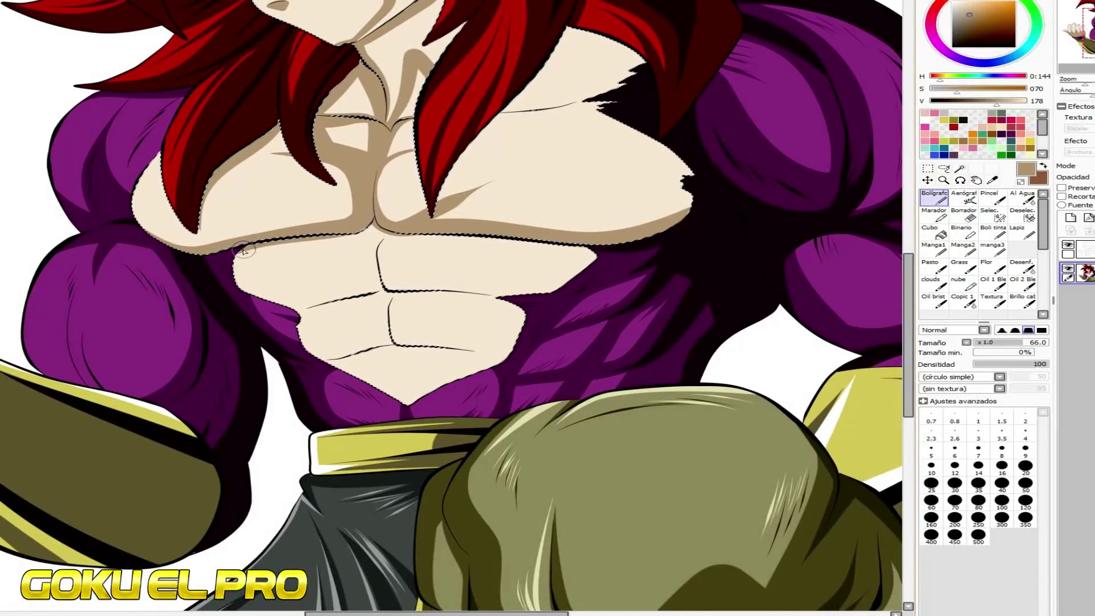
{"action": "mouse_move", "coordinate": [220, 260]}
{"action": "left_mouse_down"}
{"action": "mouse_move", "coordinate": [322, 238]}
{"action": "mouse_move", "coordinate": [307, 310]}
{"action": "left_mouse_up"}
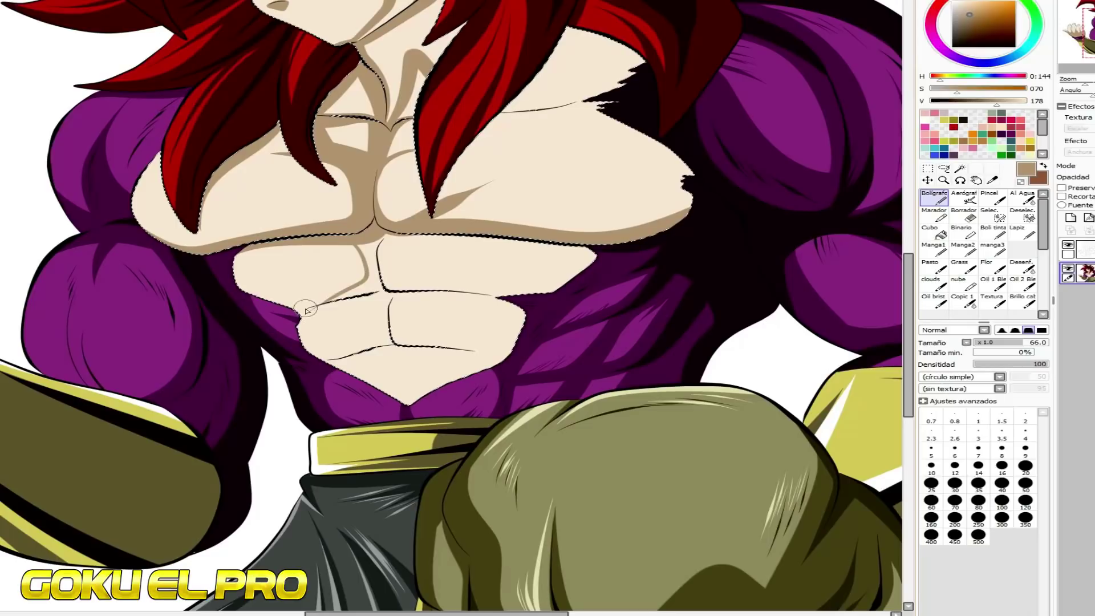
{"action": "left_click", "coordinate": [466, 293]}
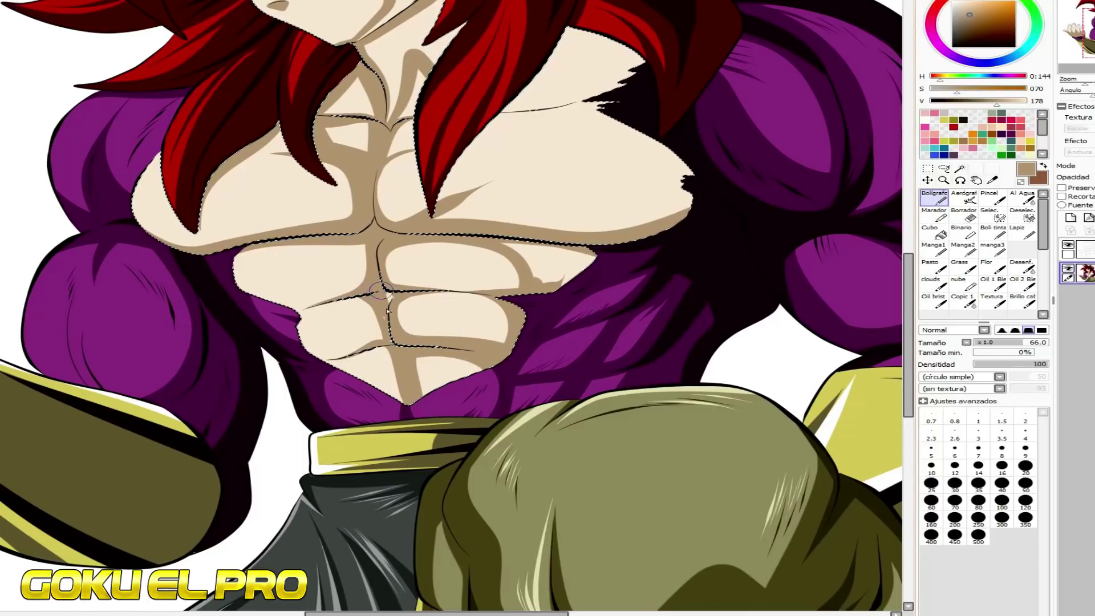
{"action": "left_click_drag", "start_coordinate": [339, 297], "coordinate": [369, 286]}
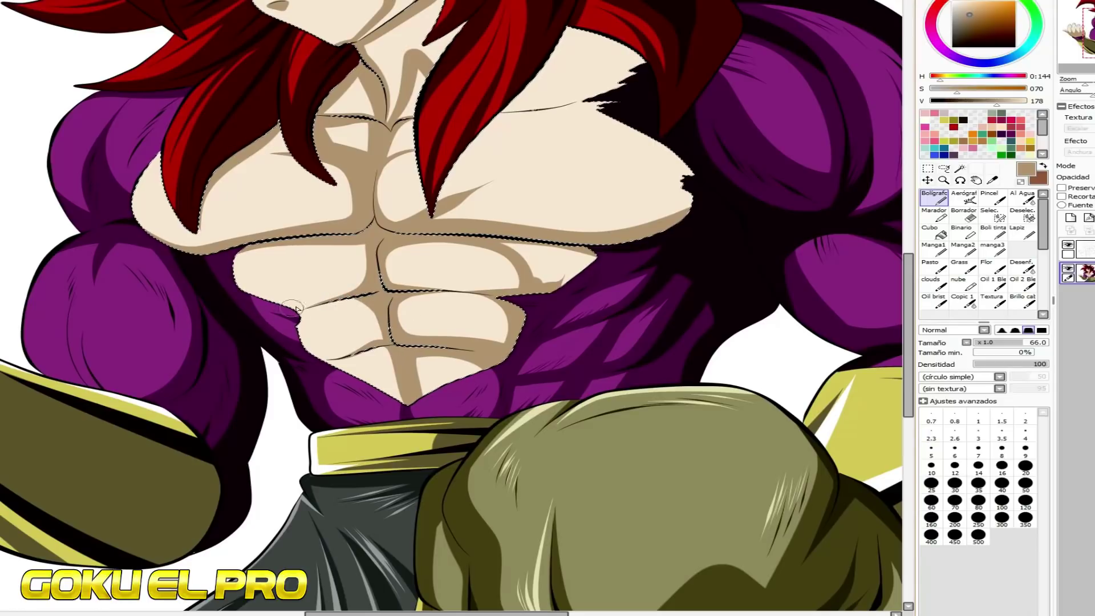
Bucket-fill the pectoral and shoulder on the character's far side with the brown skin shadow colour
{"action": "left_click", "coordinate": [934, 231]}
{"action": "left_click", "coordinate": [548, 166]}
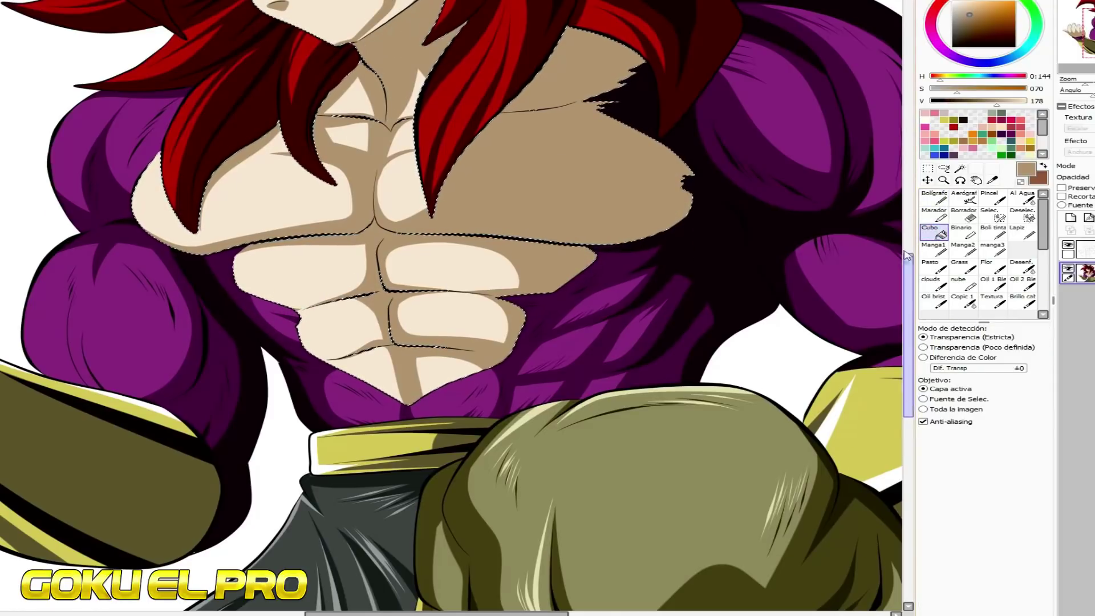
{"action": "scroll", "coordinate": [469, 292], "scroll_direction": "up", "scroll_amount": 4}
{"action": "left_click", "coordinate": [407, 225]}
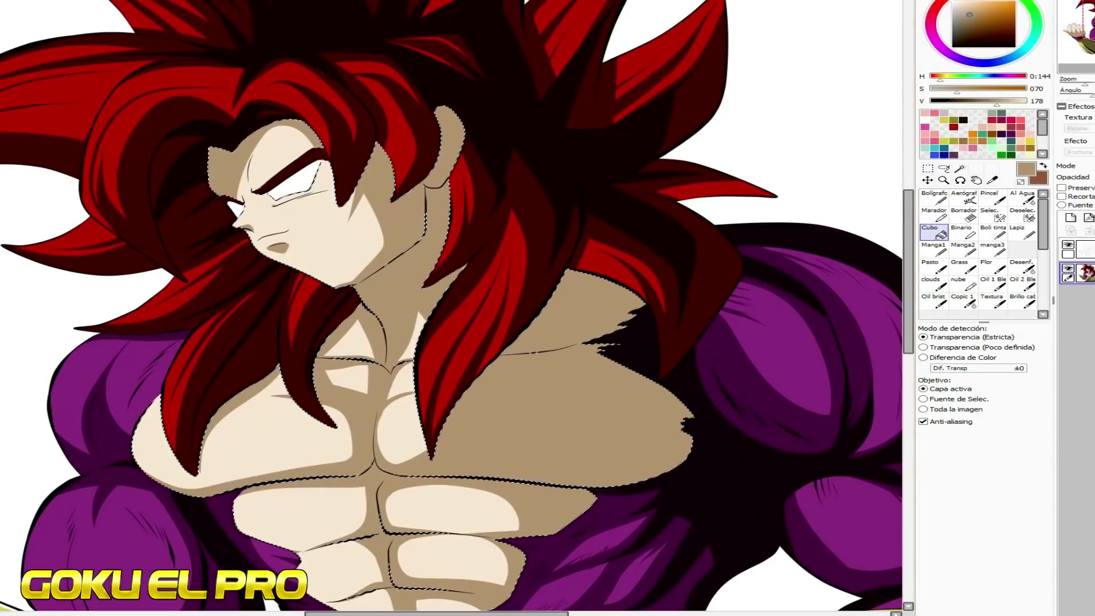
Shade the skin at the corners of the large eye and trim the lower lip's shadow with the light skin colour
{"action": "scroll", "coordinate": [430, 135], "scroll_direction": "down", "scroll_amount": 2}
{"action": "scroll", "coordinate": [429, 135], "scroll_direction": "up", "scroll_amount": 6}
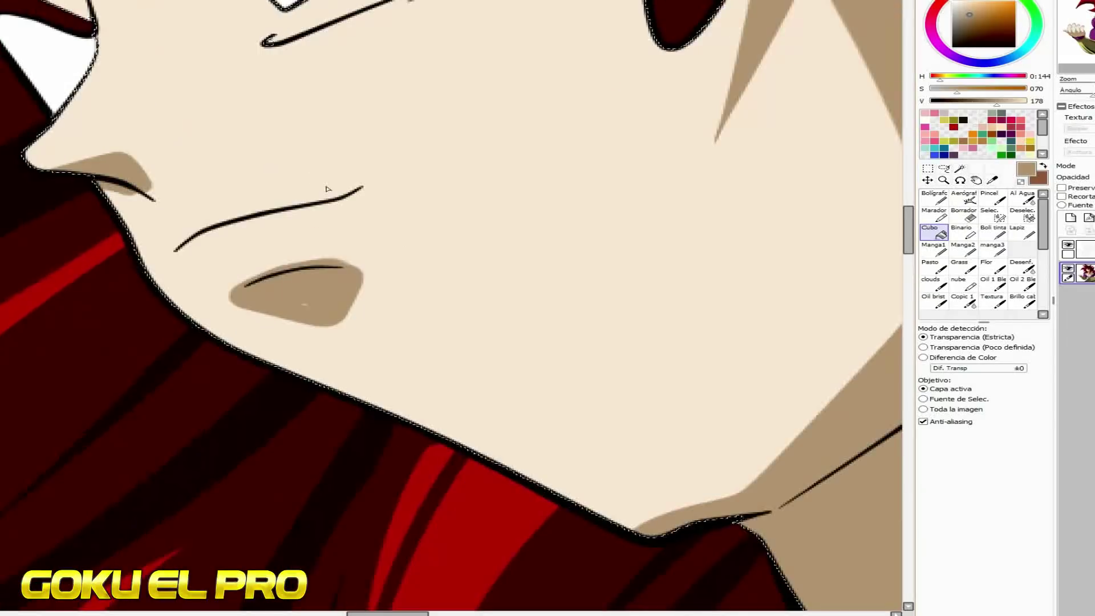
{"action": "key", "text": "n"}
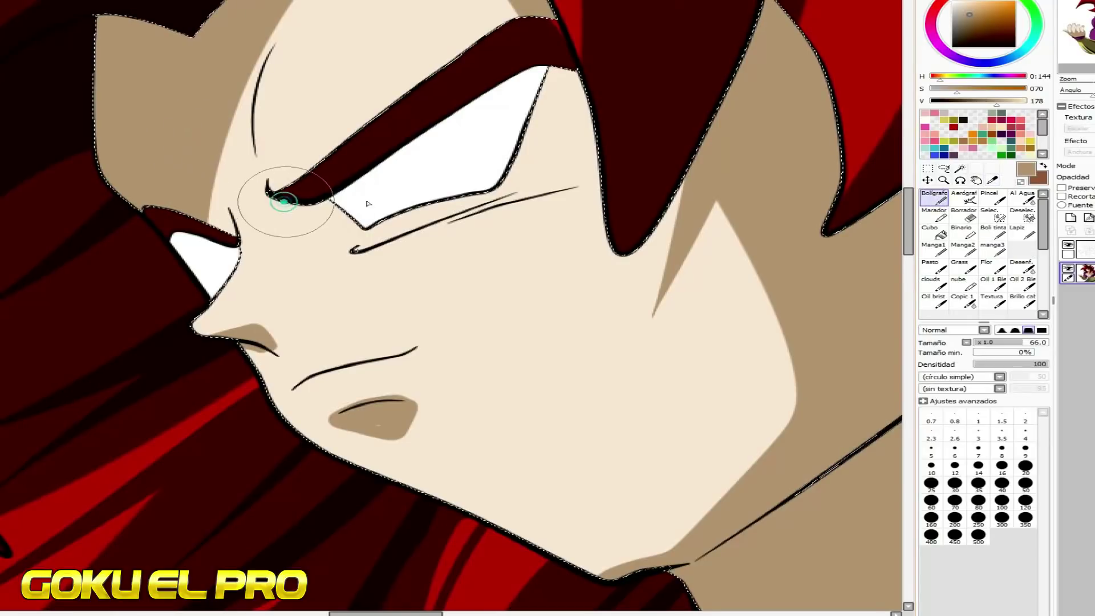
{"action": "mouse_move", "coordinate": [507, 90]}
{"action": "left_mouse_down"}
{"action": "mouse_move", "coordinate": [521, 127]}
{"action": "mouse_move", "coordinate": [496, 146]}
{"action": "mouse_move", "coordinate": [587, 94]}
{"action": "left_mouse_up"}
{"action": "left_click", "coordinate": [291, 342], "text": "alt"}
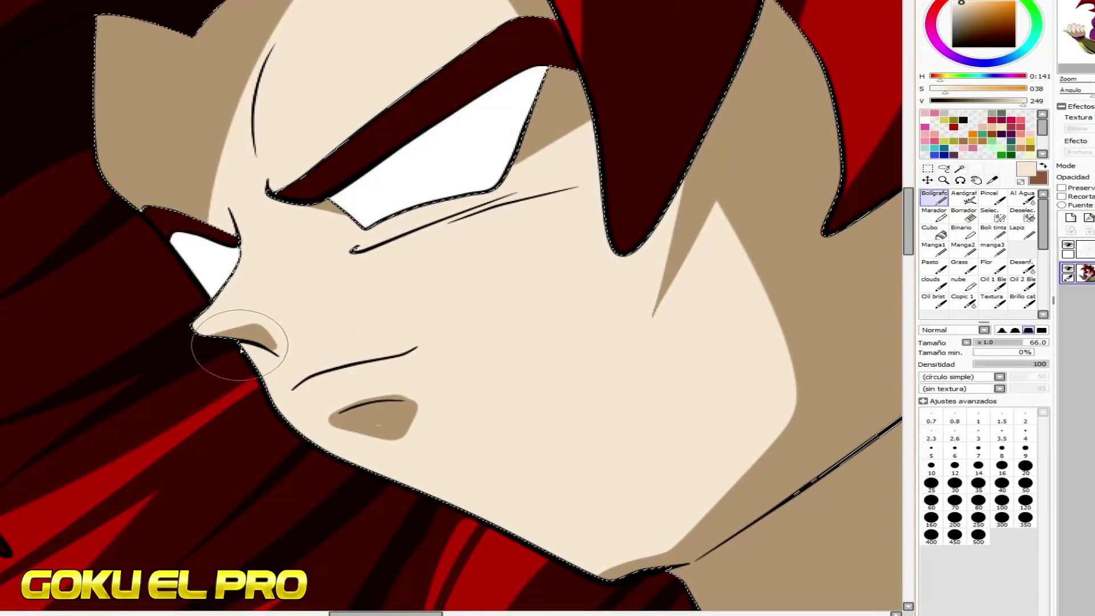
{"action": "mouse_move", "coordinate": [323, 421]}
{"action": "left_mouse_down"}
{"action": "mouse_move", "coordinate": [358, 398]}
{"action": "mouse_move", "coordinate": [435, 393]}
{"action": "mouse_move", "coordinate": [394, 440]}
{"action": "mouse_move", "coordinate": [314, 431]}
{"action": "mouse_move", "coordinate": [399, 407]}
{"action": "left_mouse_up"}
{"action": "left_click", "coordinate": [379, 412], "text": "alt"}
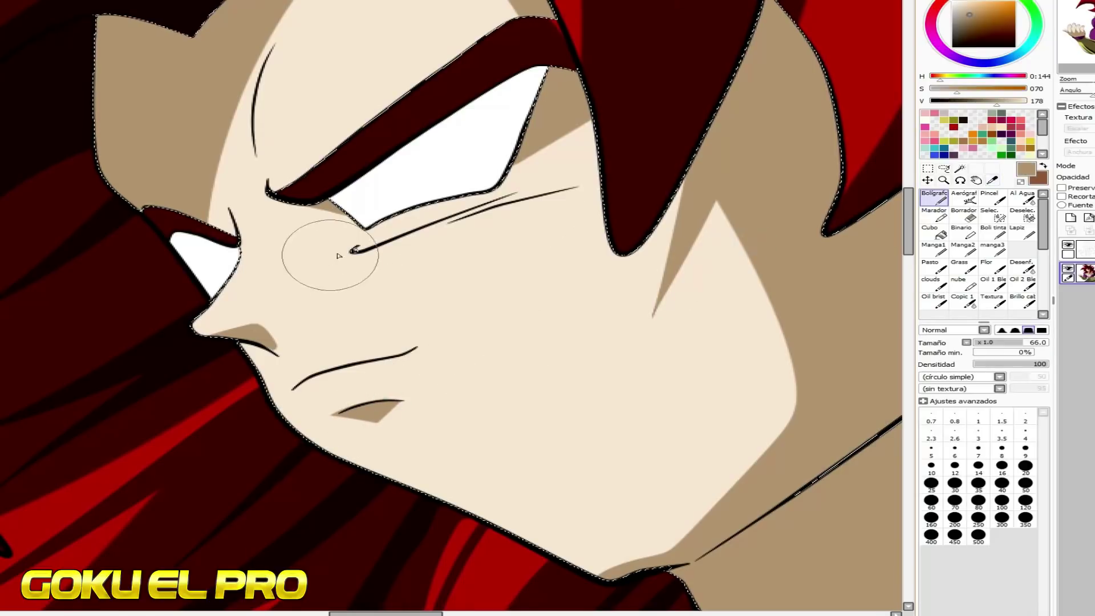
Shade the skin beneath the crease under the eye with the brown shadow colour
{"action": "left_click_drag", "start_coordinate": [365, 256], "coordinate": [408, 268]}
{"action": "left_click_drag", "start_coordinate": [489, 227], "coordinate": [359, 260]}
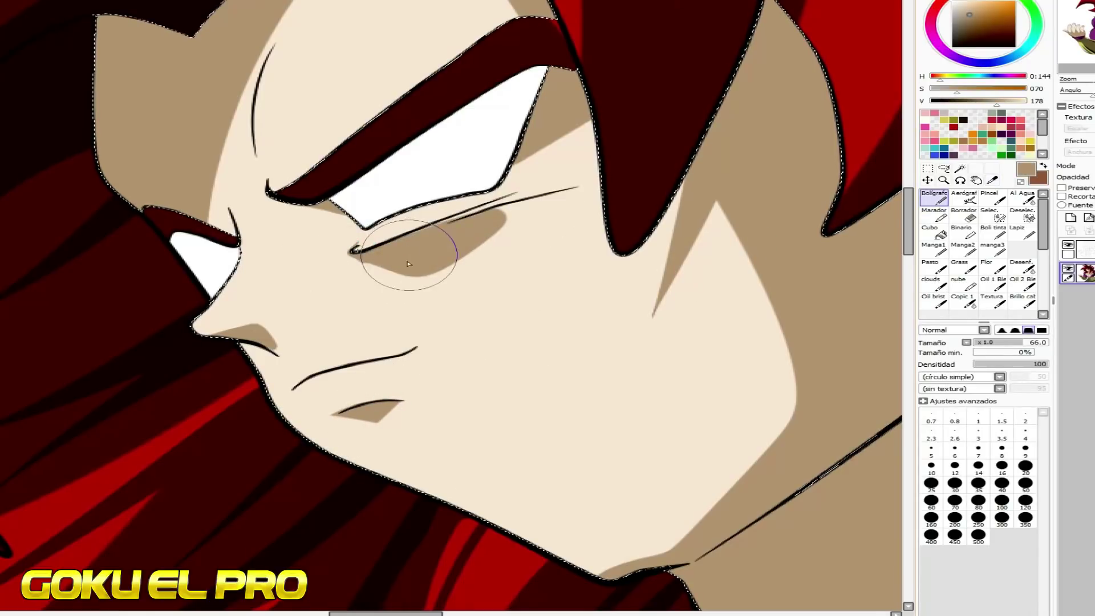
{"action": "key", "text": "ctrl+z"}
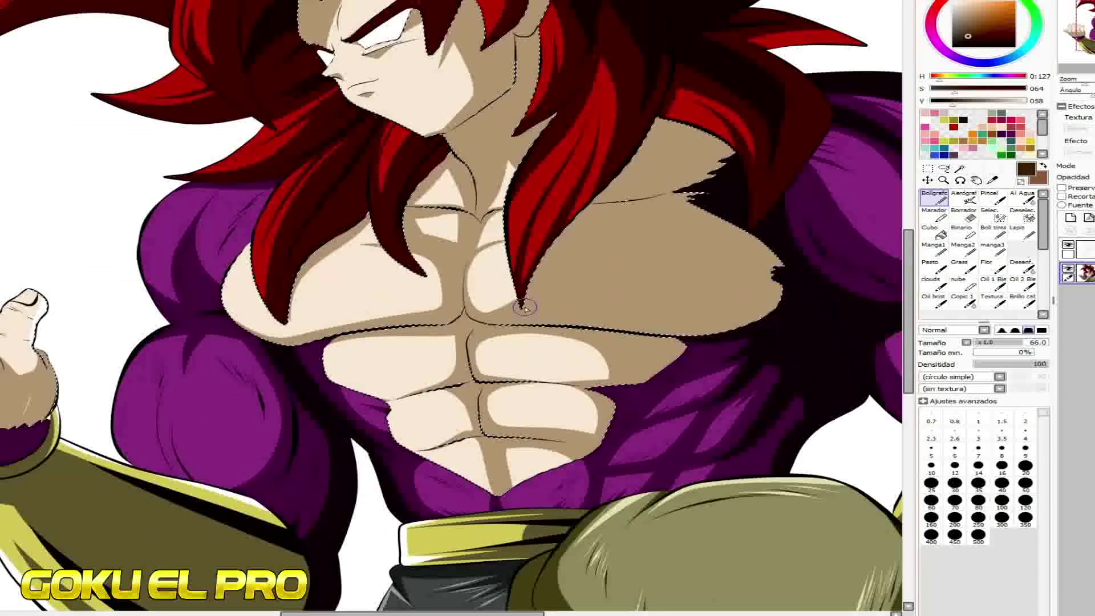
Paint dark brown deep shadow under the shaded pectoral, at the upper abdominal's outer tip and along the shoulder line
{"action": "mouse_move", "coordinate": [574, 323]}
{"action": "left_mouse_down"}
{"action": "mouse_move", "coordinate": [736, 320]}
{"action": "mouse_move", "coordinate": [777, 288]}
{"action": "left_mouse_up"}
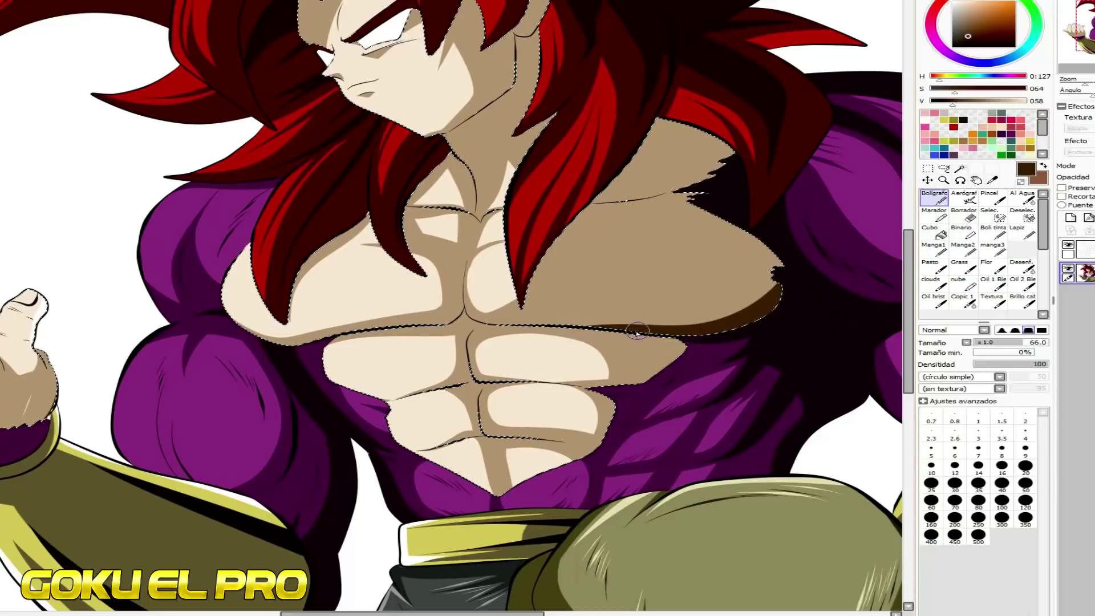
{"action": "left_click_drag", "start_coordinate": [686, 346], "coordinate": [672, 340]}
{"action": "left_click_drag", "start_coordinate": [662, 193], "coordinate": [589, 201]}
{"action": "mouse_move", "coordinate": [651, 119]}
{"action": "left_mouse_down"}
{"action": "mouse_move", "coordinate": [763, 195]}
{"action": "mouse_move", "coordinate": [631, 112]}
{"action": "mouse_move", "coordinate": [737, 170]}
{"action": "mouse_move", "coordinate": [709, 169]}
{"action": "mouse_move", "coordinate": [719, 141]}
{"action": "mouse_move", "coordinate": [627, 195]}
{"action": "left_mouse_up"}
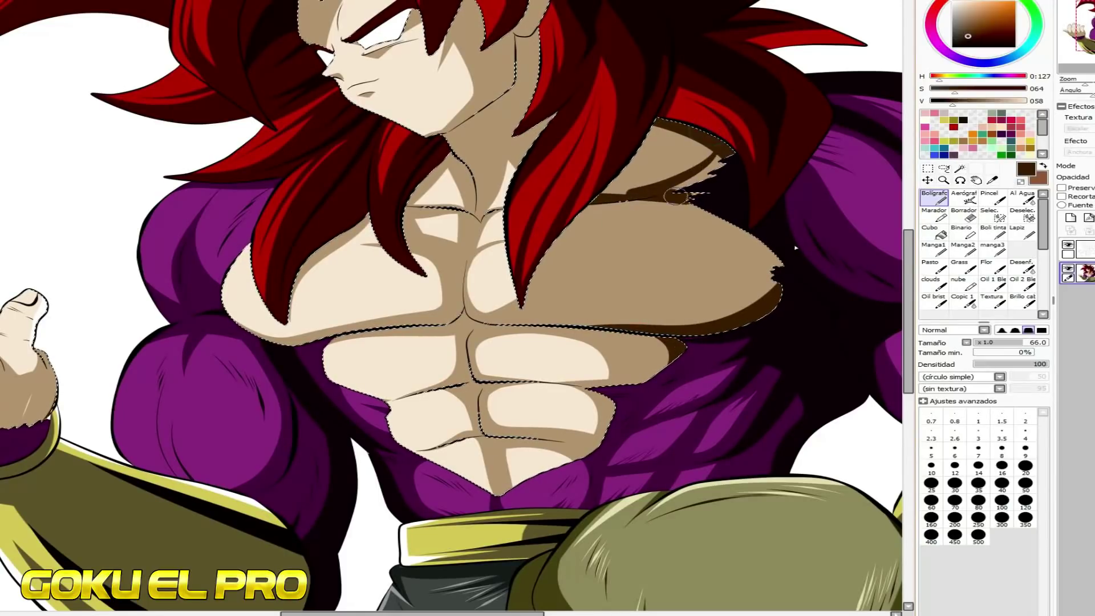
Darken the outer and upper edges of the shaded pectoral with dark brown and bucket-fill the small gap at the shoulder
{"action": "left_click_drag", "start_coordinate": [761, 235], "coordinate": [752, 313]}
{"action": "mouse_move", "coordinate": [584, 195]}
{"action": "left_mouse_down"}
{"action": "mouse_move", "coordinate": [689, 164]}
{"action": "mouse_move", "coordinate": [565, 212]}
{"action": "mouse_move", "coordinate": [764, 308]}
{"action": "left_mouse_up"}
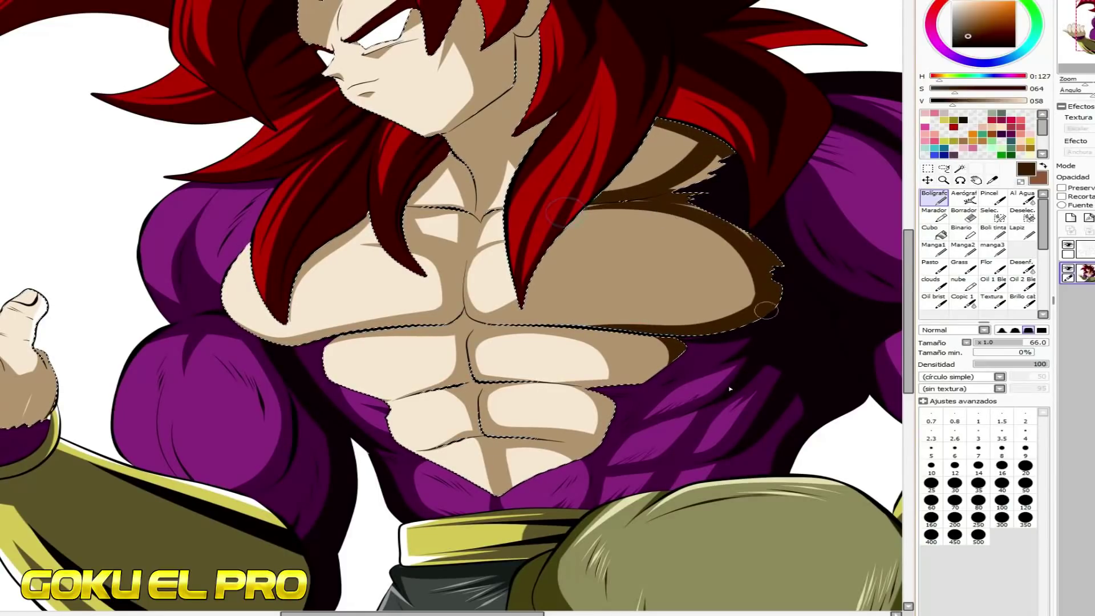
{"action": "left_click", "coordinate": [933, 231]}
{"action": "left_click", "coordinate": [711, 168]}
{"action": "left_click", "coordinate": [934, 198]}
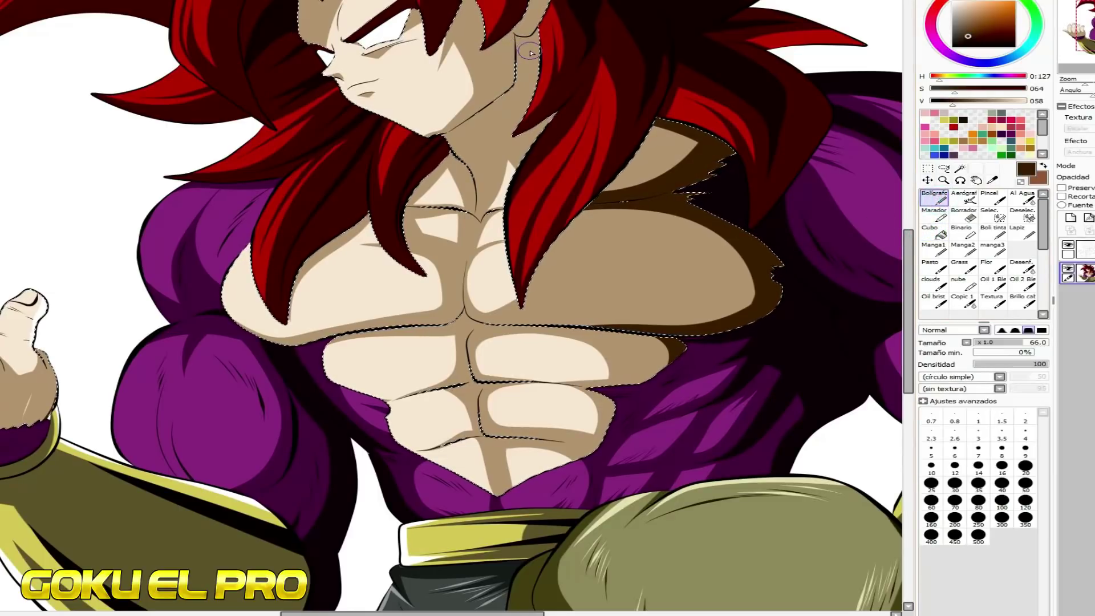
Paint dark brown shadow beneath the jaw, down the neck and up to the earlobe at brush size 46
{"action": "scroll", "coordinate": [520, 47], "scroll_direction": "up", "scroll_amount": 5}
{"action": "left_click_drag", "start_coordinate": [1012, 345], "coordinate": [1001, 345]}
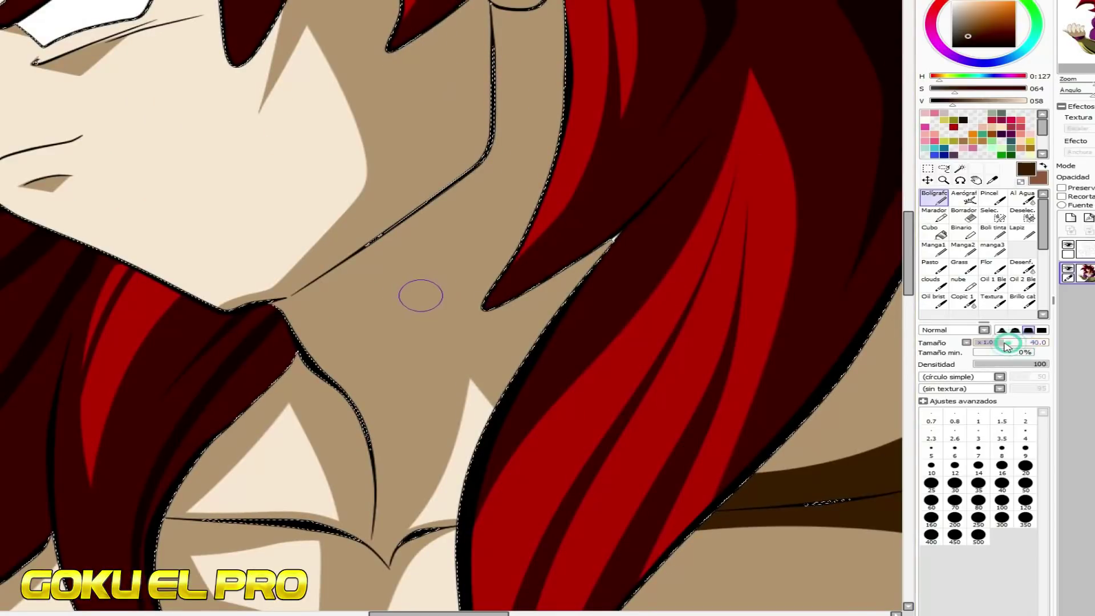
{"action": "left_click_drag", "start_coordinate": [488, 155], "coordinate": [387, 281]}
{"action": "mouse_move", "coordinate": [347, 342]}
{"action": "left_mouse_down"}
{"action": "mouse_move", "coordinate": [365, 411]}
{"action": "mouse_move", "coordinate": [292, 321]}
{"action": "mouse_move", "coordinate": [448, 184]}
{"action": "mouse_move", "coordinate": [320, 286]}
{"action": "mouse_move", "coordinate": [447, 196]}
{"action": "mouse_move", "coordinate": [484, 144]}
{"action": "left_mouse_up"}
{"action": "left_click_drag", "start_coordinate": [493, 10], "coordinate": [630, 128]}
{"action": "left_click_drag", "start_coordinate": [908, 254], "coordinate": [908, 215]}
{"action": "mouse_move", "coordinate": [489, 274]}
{"action": "left_mouse_down"}
{"action": "mouse_move", "coordinate": [511, 290]}
{"action": "mouse_move", "coordinate": [492, 286]}
{"action": "mouse_move", "coordinate": [507, 303]}
{"action": "mouse_move", "coordinate": [492, 284]}
{"action": "mouse_move", "coordinate": [521, 386]}
{"action": "mouse_move", "coordinate": [371, 594]}
{"action": "mouse_move", "coordinate": [561, 327]}
{"action": "mouse_move", "coordinate": [496, 287]}
{"action": "mouse_move", "coordinate": [520, 310]}
{"action": "left_mouse_up"}
{"action": "key", "text": "ctrl+z"}
{"action": "key", "text": "ctrl+z"}
{"action": "left_click", "coordinate": [453, 316], "text": "alt"}
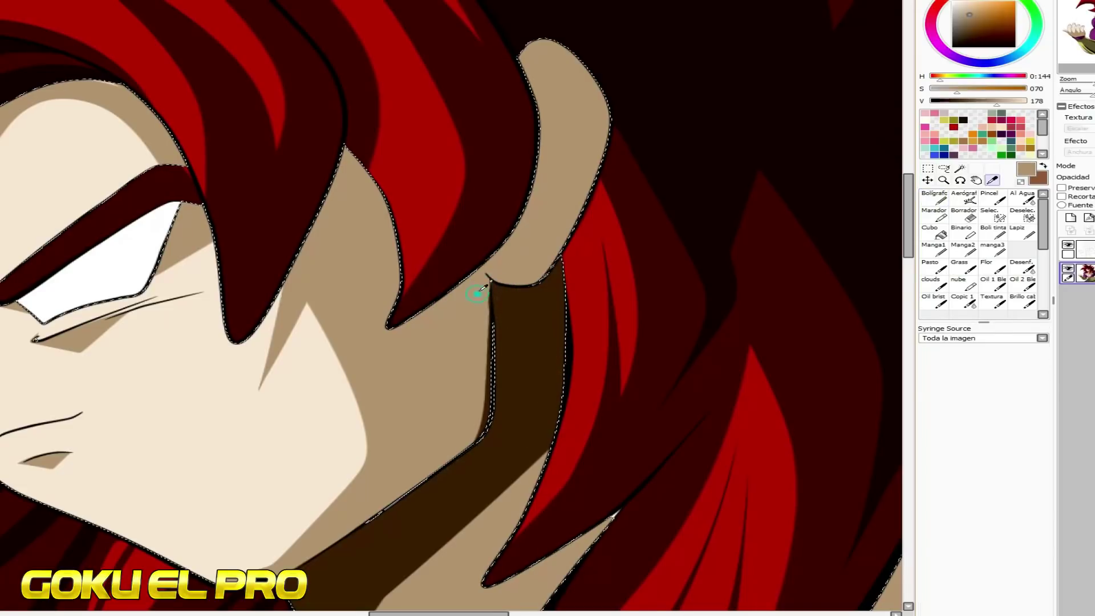
{"action": "left_click", "coordinate": [528, 329], "text": "alt"}
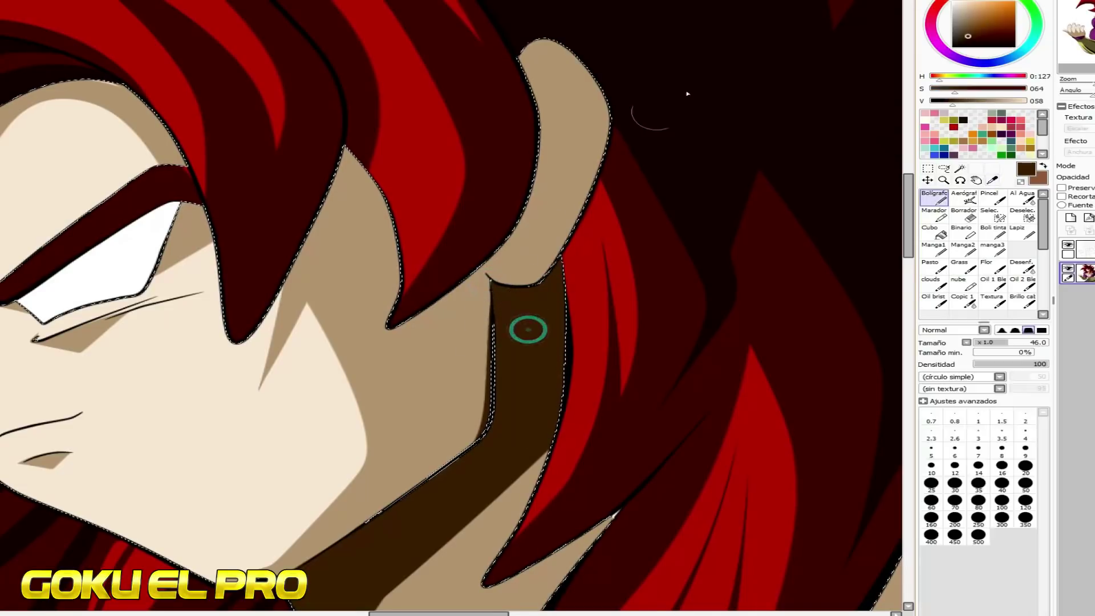
Draw the ear's inner contour lines and folds in the near-black colour sampled from the hair
{"action": "left_click", "coordinate": [689, 128], "text": "alt"}
{"action": "mouse_move", "coordinate": [569, 151]}
{"action": "left_mouse_down"}
{"action": "mouse_move", "coordinate": [574, 103]}
{"action": "mouse_move", "coordinate": [508, 86]}
{"action": "mouse_move", "coordinate": [520, 117]}
{"action": "left_mouse_up"}
{"action": "key", "text": "ctrl+z"}
{"action": "left_click_drag", "start_coordinate": [536, 163], "coordinate": [493, 259]}
{"action": "left_click_drag", "start_coordinate": [531, 108], "coordinate": [553, 151]}
{"action": "scroll", "coordinate": [556, 149], "scroll_direction": "down", "scroll_amount": 3}
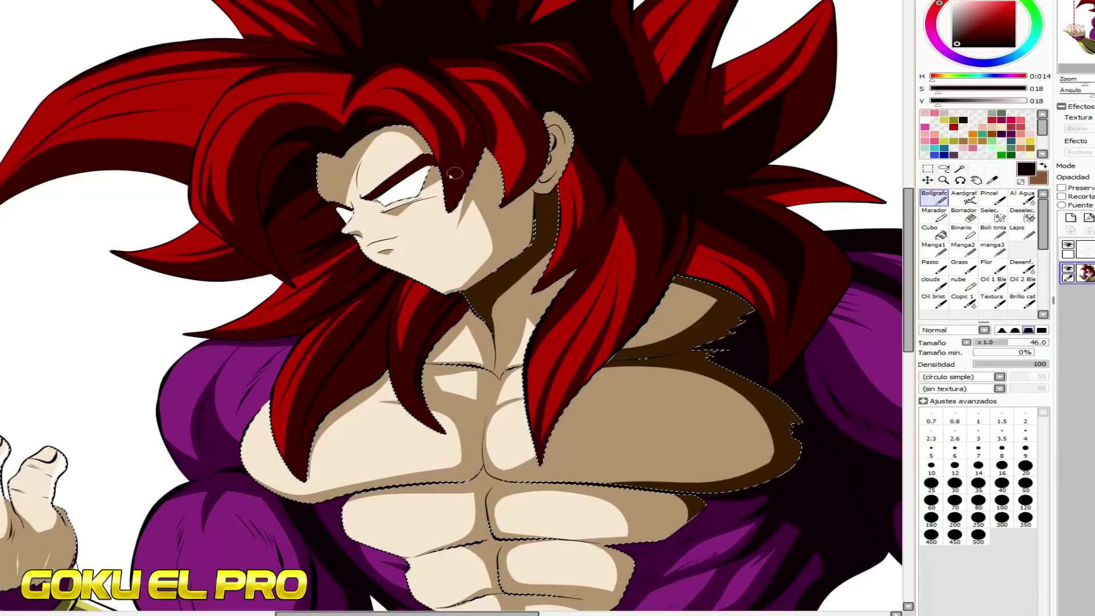
Paint dark brown shadow along the forehead's front edge and add thin crease lines above the eyebrow
{"action": "scroll", "coordinate": [455, 173], "scroll_direction": "up", "scroll_amount": 3}
{"action": "left_click", "coordinate": [815, 532], "text": "alt"}
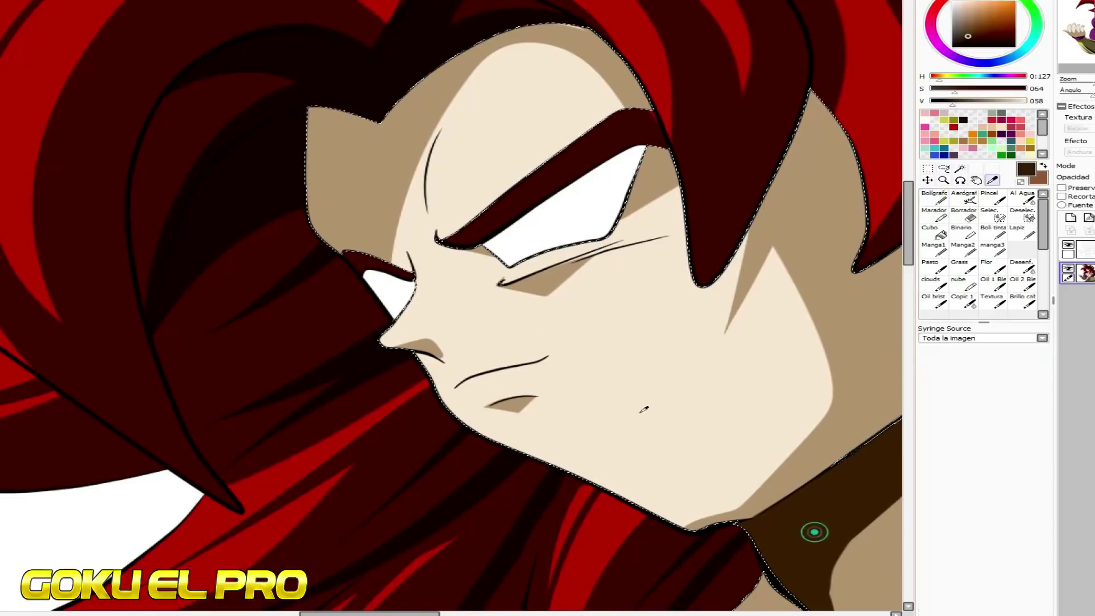
{"action": "mouse_move", "coordinate": [313, 98]}
{"action": "left_mouse_down"}
{"action": "mouse_move", "coordinate": [311, 142]}
{"action": "mouse_move", "coordinate": [352, 288]}
{"action": "mouse_move", "coordinate": [305, 117]}
{"action": "left_mouse_up"}
{"action": "left_click_drag", "start_coordinate": [461, 105], "coordinate": [434, 163]}
{"action": "left_click_drag", "start_coordinate": [494, 84], "coordinate": [453, 133]}
{"action": "left_click", "coordinate": [570, 35], "text": "alt"}
Paint a tapered dark brown shadow along the cheek and draw fine creases on the shaded brow at brush size 29
{"action": "left_click", "coordinate": [317, 181], "text": "alt"}
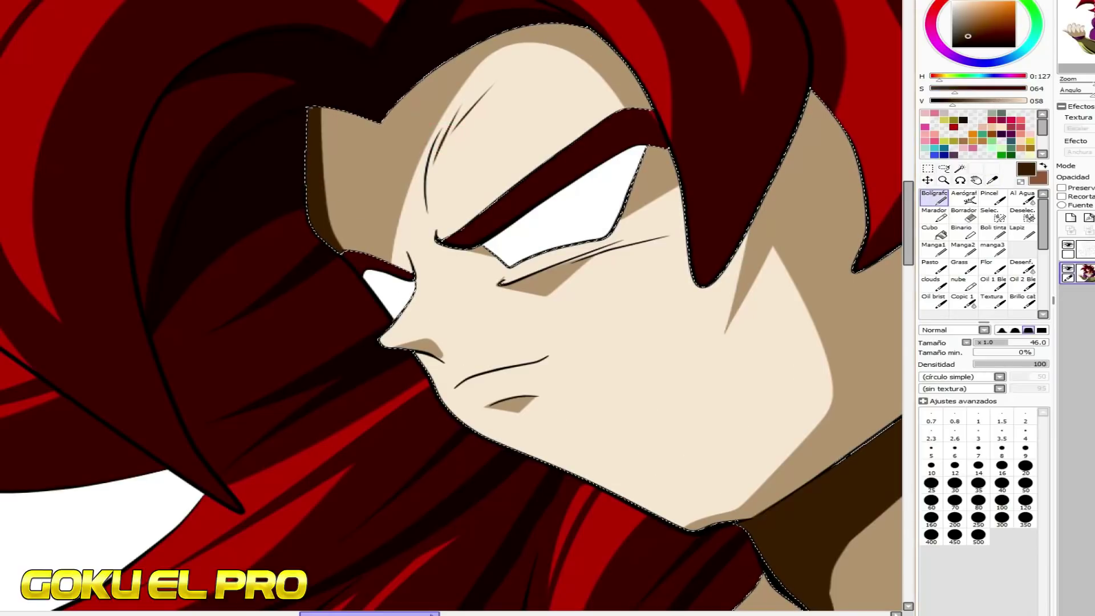
{"action": "left_click_drag", "start_coordinate": [431, 614], "coordinate": [454, 615]}
{"action": "left_click_drag", "start_coordinate": [1011, 342], "coordinate": [996, 342]}
{"action": "left_click_drag", "start_coordinate": [623, 249], "coordinate": [679, 374]}
{"action": "key", "text": "ctrl+z"}
{"action": "mouse_move", "coordinate": [591, 502]}
{"action": "left_mouse_down"}
{"action": "mouse_move", "coordinate": [693, 374]}
{"action": "mouse_move", "coordinate": [630, 258]}
{"action": "mouse_move", "coordinate": [583, 515]}
{"action": "left_mouse_up"}
{"action": "key", "text": "ctrl+z"}
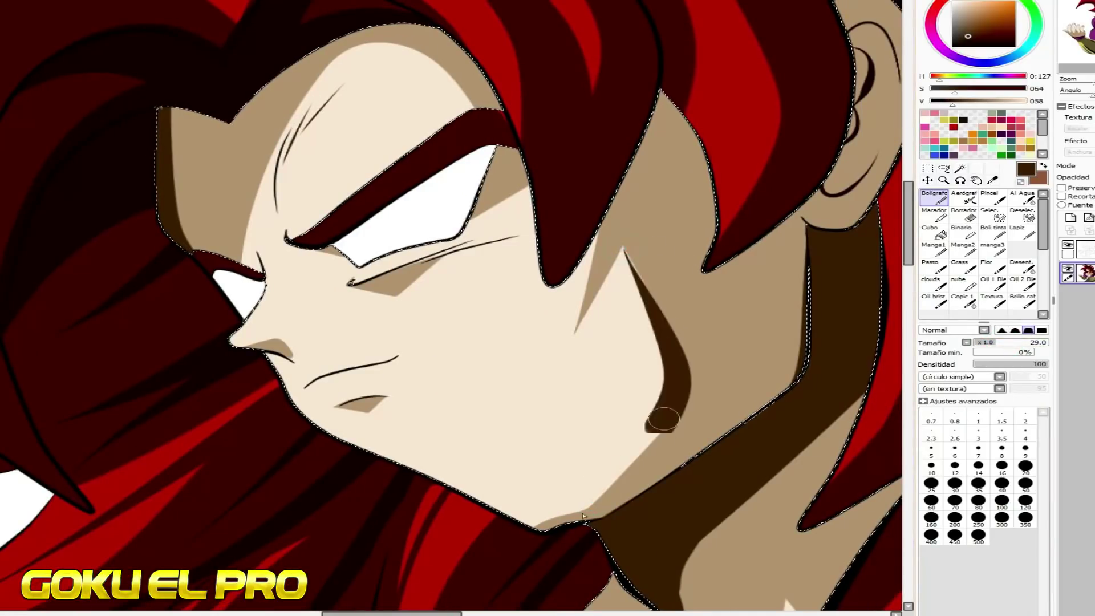
{"action": "left_click", "coordinate": [646, 371], "text": "alt"}
{"action": "left_click_drag", "start_coordinate": [631, 279], "coordinate": [502, 522]}
{"action": "left_click", "coordinate": [634, 272], "text": "alt"}
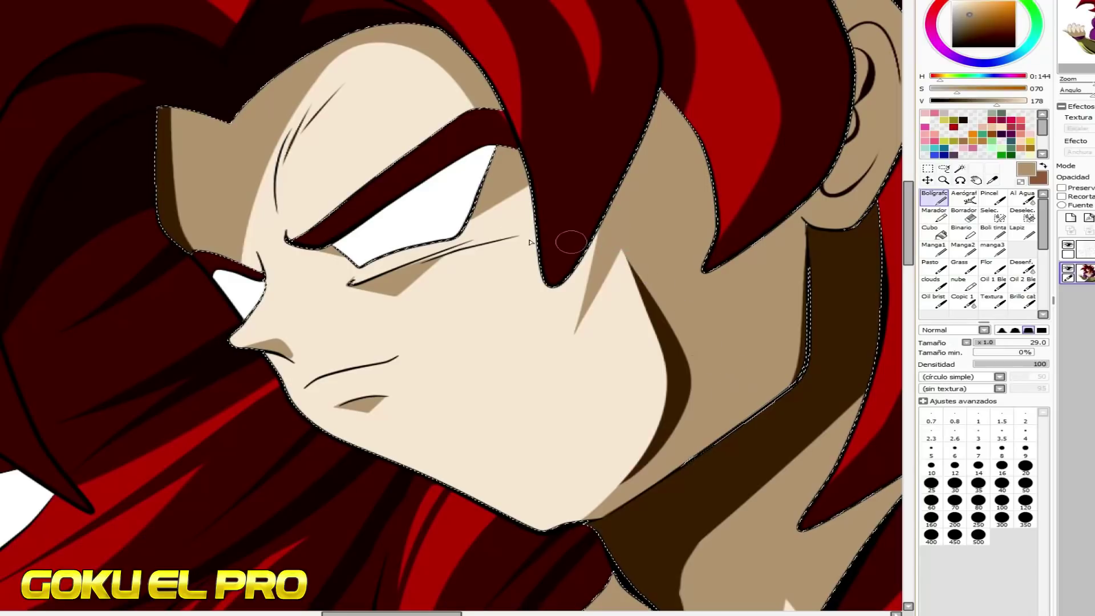
{"action": "left_click", "coordinate": [165, 190], "text": "alt"}
{"action": "left_click_drag", "start_coordinate": [180, 184], "coordinate": [230, 222]}
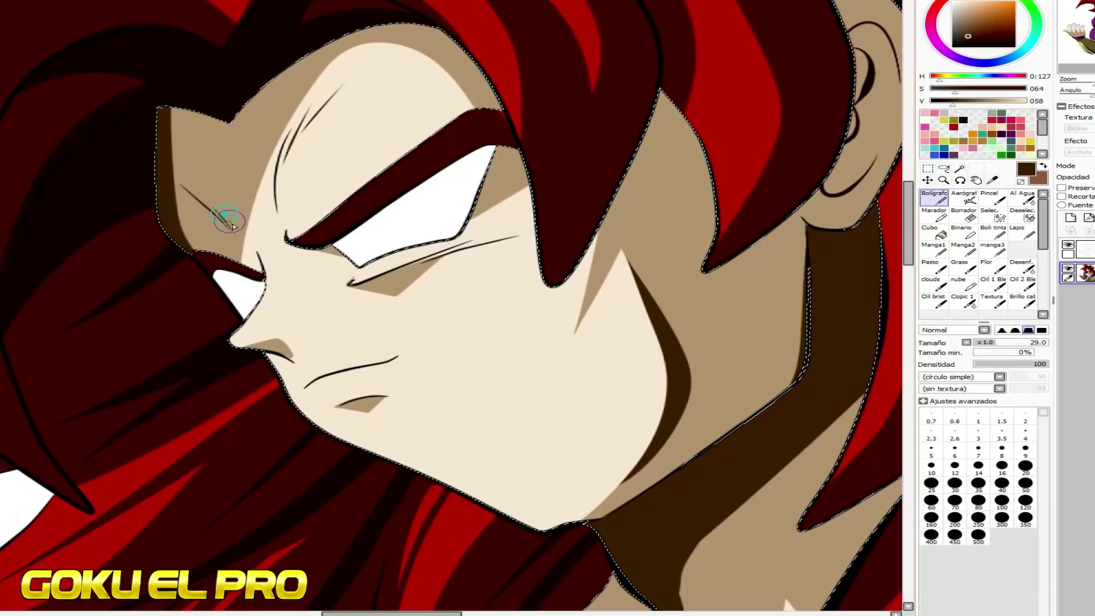
Paint white highlights along the outer and lower edges of the lit pectoral at brush size 44
{"action": "scroll", "coordinate": [413, 100], "scroll_direction": "down", "scroll_amount": 3}
{"action": "scroll", "coordinate": [467, 437], "scroll_direction": "up", "scroll_amount": 1}
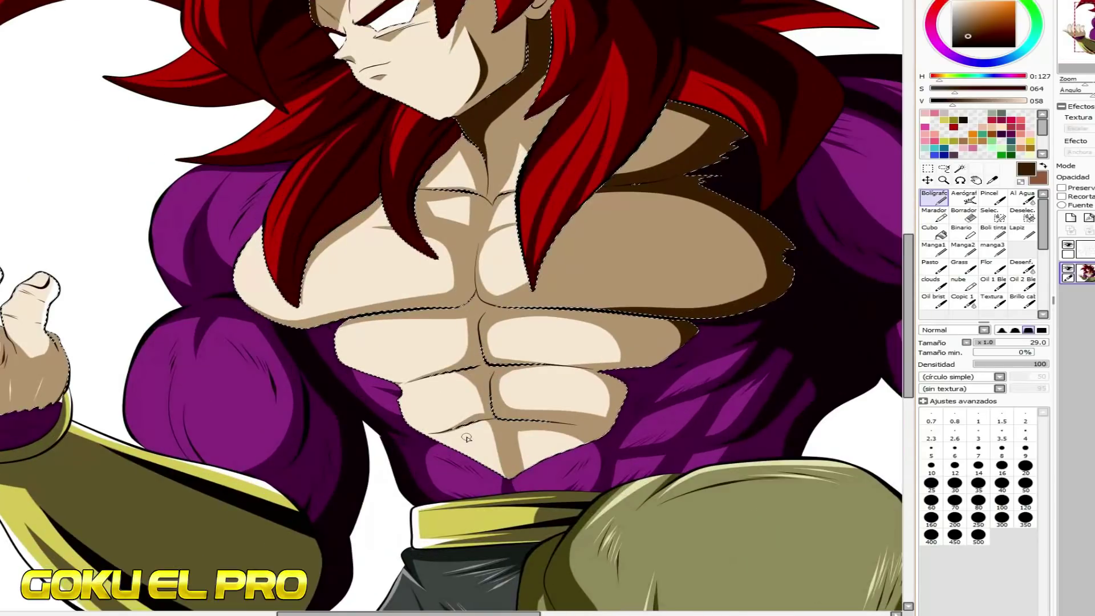
{"action": "left_click", "coordinate": [147, 68], "text": "alt"}
{"action": "mouse_move", "coordinate": [257, 233]}
{"action": "left_mouse_down"}
{"action": "mouse_move", "coordinate": [242, 300]}
{"action": "mouse_move", "coordinate": [423, 305]}
{"action": "left_mouse_up"}
{"action": "left_click", "coordinate": [1005, 342]}
{"action": "key", "text": "ctrl+z"}
{"action": "left_click_drag", "start_coordinate": [278, 314], "coordinate": [390, 298]}
Paint white highlights on the abdominals and the other pectoral's inner edge, and reshape the lowest abdominal with the light skin colour
{"action": "left_click_drag", "start_coordinate": [336, 332], "coordinate": [405, 379]}
{"action": "key", "text": "ctrl+z"}
{"action": "mouse_move", "coordinate": [338, 333]}
{"action": "left_mouse_down"}
{"action": "mouse_move", "coordinate": [406, 399]}
{"action": "mouse_move", "coordinate": [410, 391]}
{"action": "mouse_move", "coordinate": [444, 439]}
{"action": "left_mouse_up"}
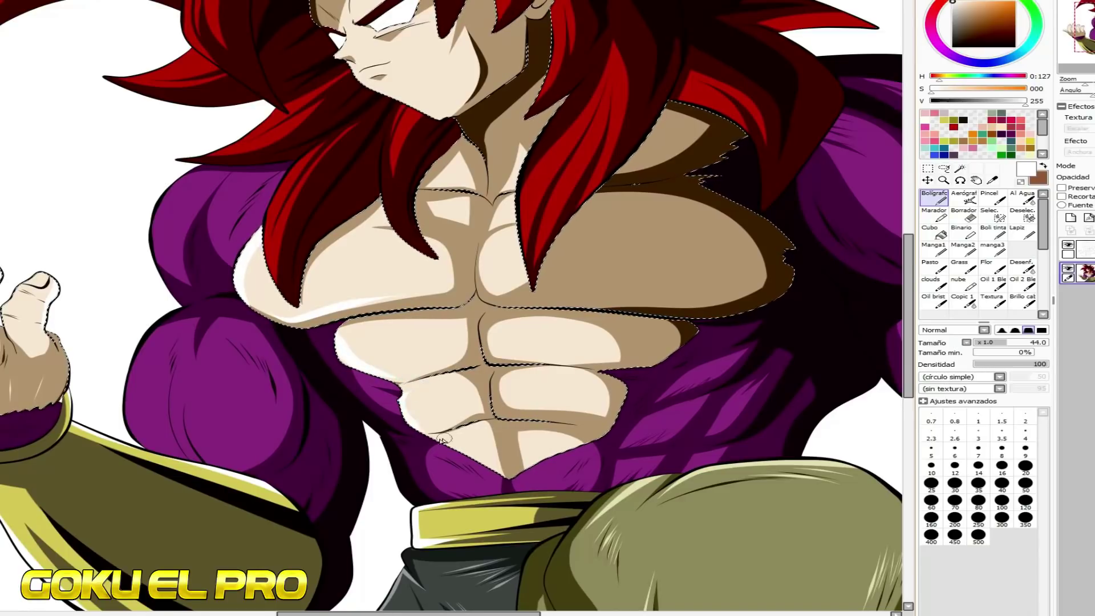
{"action": "mouse_move", "coordinate": [508, 327]}
{"action": "left_mouse_down"}
{"action": "mouse_move", "coordinate": [552, 358]}
{"action": "mouse_move", "coordinate": [568, 403]}
{"action": "left_mouse_up"}
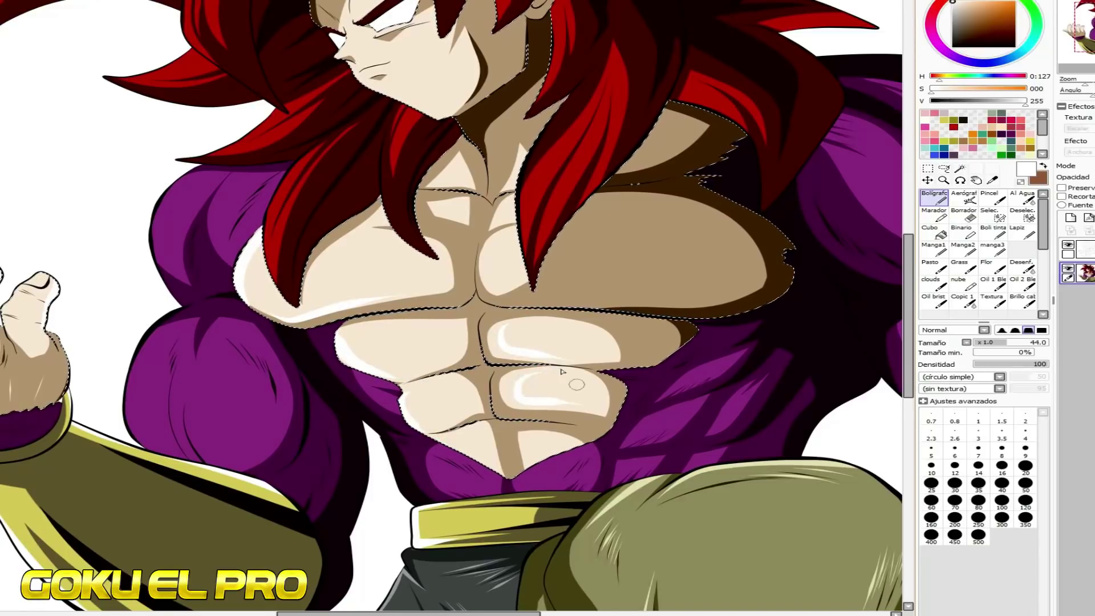
{"action": "left_click", "coordinate": [535, 447], "text": "alt"}
{"action": "left_click_drag", "start_coordinate": [513, 472], "coordinate": [554, 433]}
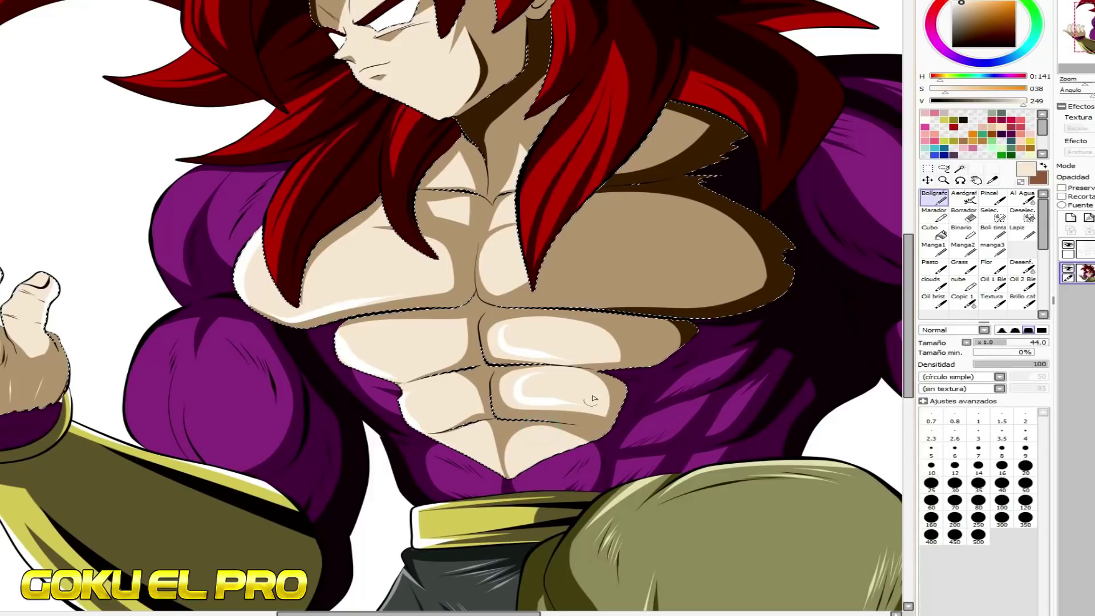
{"action": "left_click", "coordinate": [111, 269], "text": "alt"}
{"action": "mouse_move", "coordinate": [497, 231]}
{"action": "left_mouse_down"}
{"action": "mouse_move", "coordinate": [482, 268]}
{"action": "mouse_move", "coordinate": [489, 289]}
{"action": "left_mouse_up"}
Paint white highlights on the nose, the jaw's front edge and the cheek at brush size 26
{"action": "scroll", "coordinate": [358, 4], "scroll_direction": "up", "scroll_amount": 4}
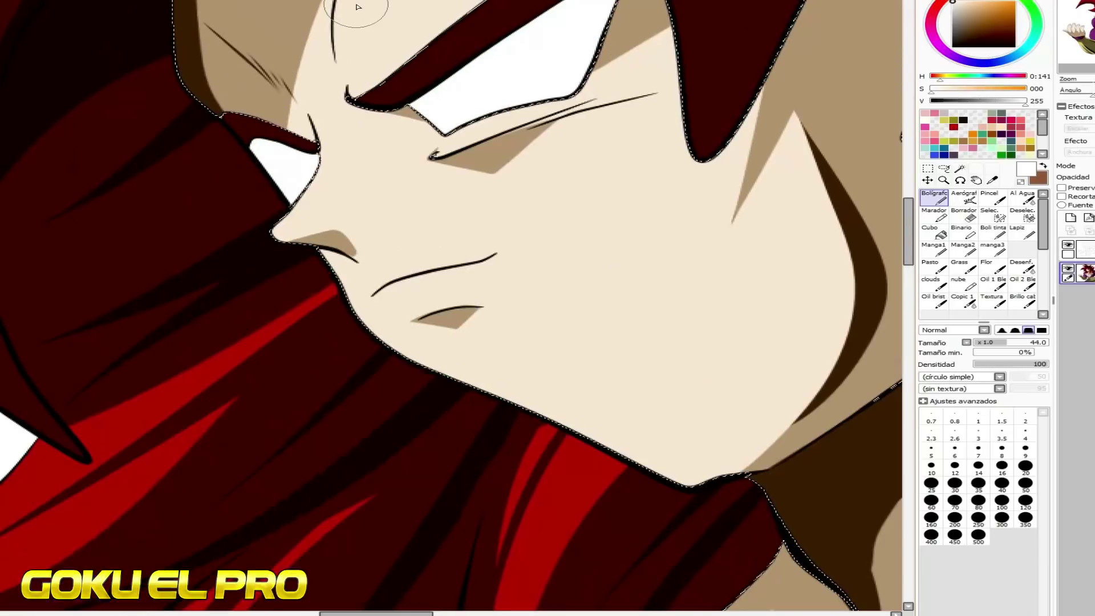
{"action": "left_click", "coordinate": [994, 342]}
{"action": "mouse_move", "coordinate": [321, 142]}
{"action": "left_mouse_down"}
{"action": "mouse_move", "coordinate": [286, 222]}
{"action": "mouse_move", "coordinate": [320, 173]}
{"action": "mouse_move", "coordinate": [285, 226]}
{"action": "left_mouse_up"}
{"action": "mouse_move", "coordinate": [345, 254]}
{"action": "left_mouse_down"}
{"action": "mouse_move", "coordinate": [367, 320]}
{"action": "mouse_move", "coordinate": [647, 487]}
{"action": "mouse_move", "coordinate": [671, 459]}
{"action": "left_mouse_up"}
{"action": "mouse_move", "coordinate": [565, 140]}
{"action": "left_mouse_down"}
{"action": "mouse_move", "coordinate": [708, 312]}
{"action": "mouse_move", "coordinate": [664, 272]}
{"action": "mouse_move", "coordinate": [583, 153]}
{"action": "mouse_move", "coordinate": [678, 193]}
{"action": "mouse_move", "coordinate": [653, 204]}
{"action": "left_mouse_up"}
Trim the white cheek highlight into a thin tapered curve with the light skin colour
{"action": "left_click", "coordinate": [537, 206], "text": "alt"}
{"action": "mouse_move", "coordinate": [558, 150]}
{"action": "left_mouse_down"}
{"action": "mouse_move", "coordinate": [645, 234]}
{"action": "mouse_move", "coordinate": [678, 411]}
{"action": "left_mouse_up"}
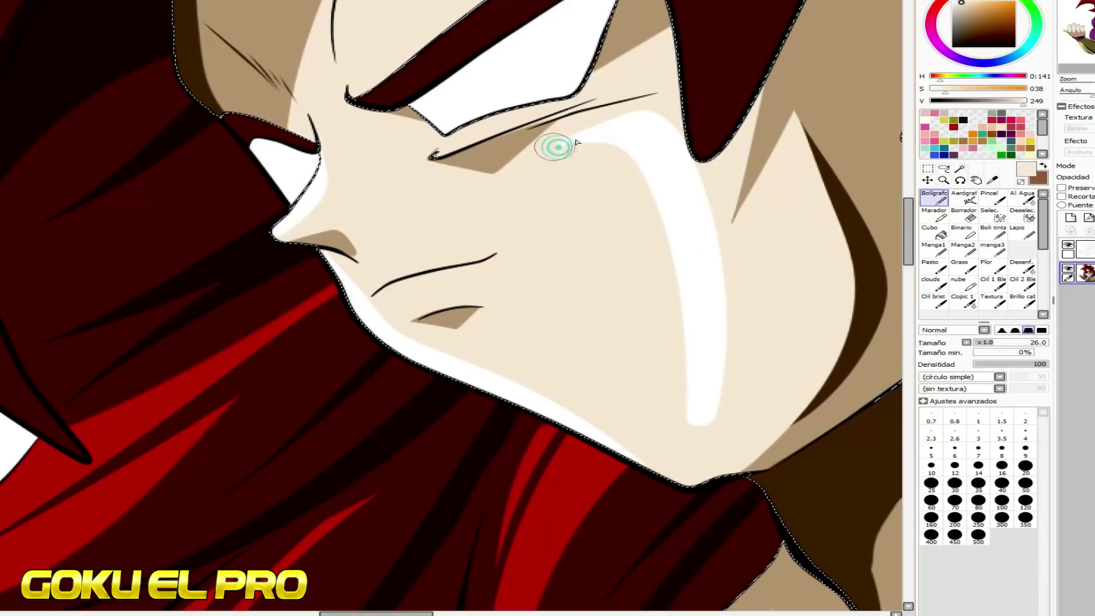
{"action": "left_click_drag", "start_coordinate": [558, 147], "coordinate": [689, 412]}
{"action": "mouse_move", "coordinate": [650, 98]}
{"action": "left_mouse_down"}
{"action": "mouse_move", "coordinate": [672, 117]}
{"action": "mouse_move", "coordinate": [725, 411]}
{"action": "left_mouse_up"}
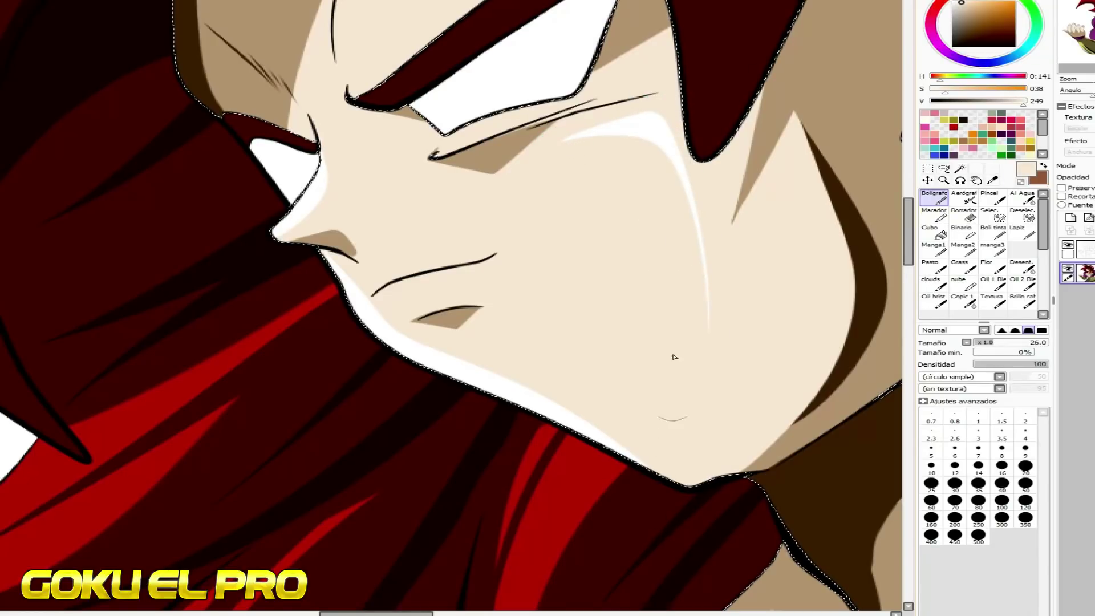
Clear the skin selection and paint over the tiny white gap between hair and neck with skin shadow colour at brush size 3.5
{"action": "scroll", "coordinate": [326, 186], "scroll_direction": "down", "scroll_amount": 7}
{"action": "key", "text": "ctrl+d"}
{"action": "scroll", "coordinate": [305, 267], "scroll_direction": "up", "scroll_amount": 1}
{"action": "scroll", "coordinate": [343, 153], "scroll_direction": "up", "scroll_amount": 2}
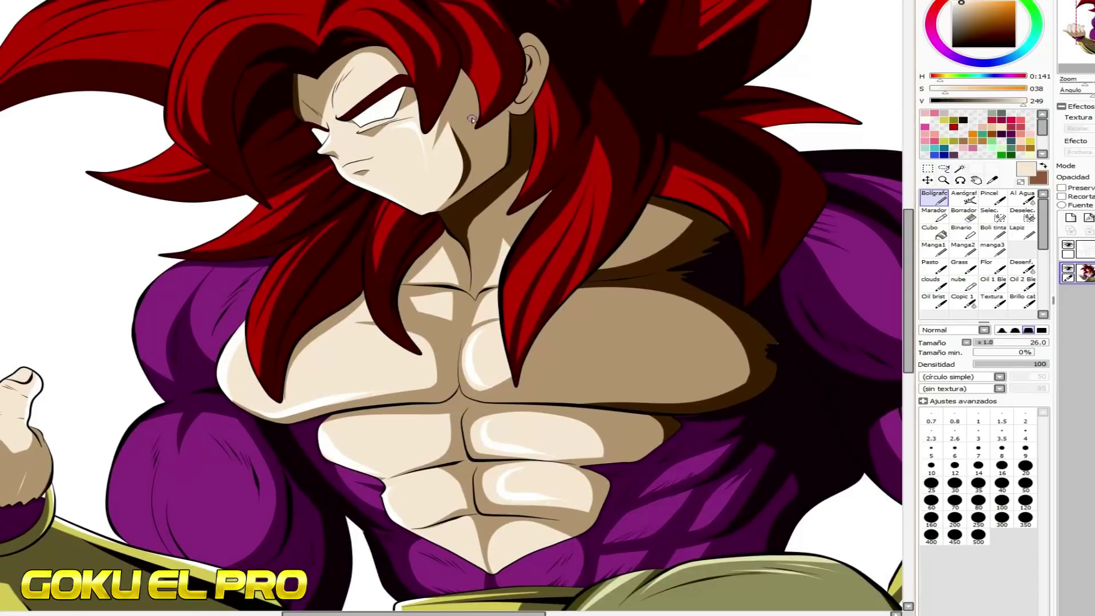
{"action": "scroll", "coordinate": [481, 215], "scroll_direction": "up", "scroll_amount": 3}
{"action": "scroll", "coordinate": [738, 97], "scroll_direction": "up", "scroll_amount": 3}
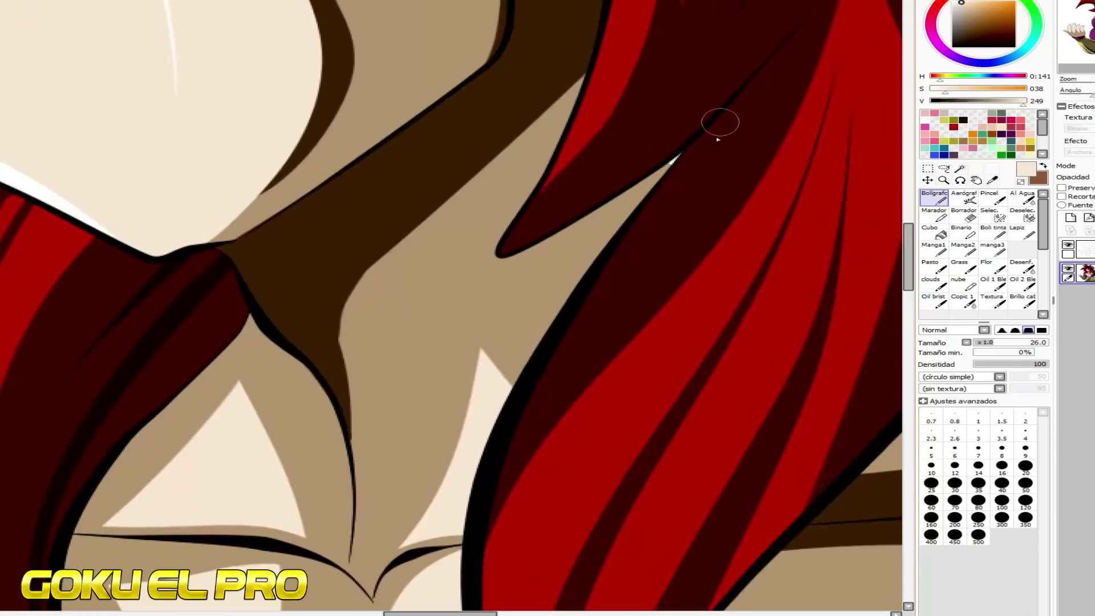
{"action": "right_click", "coordinate": [461, 384]}
{"action": "left_click", "coordinate": [1002, 435]}
{"action": "left_click_drag", "start_coordinate": [523, 318], "coordinate": [586, 264]}
{"action": "scroll", "coordinate": [660, 337], "scroll_direction": "down", "scroll_amount": 5}
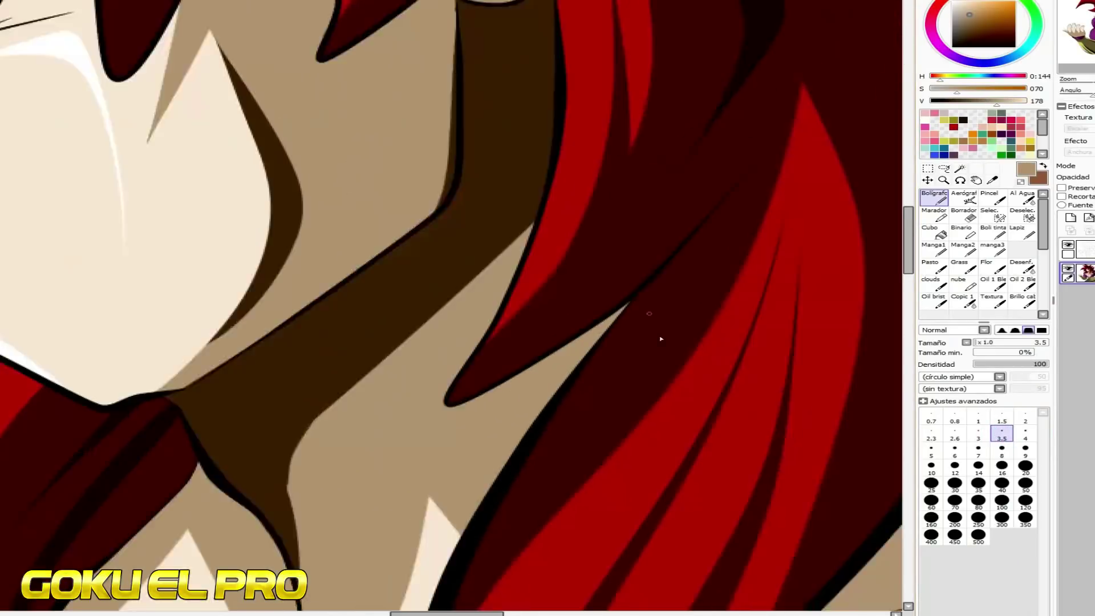
Cover the tiny white gap at the outer end of the far eyebrow with the dark red eyebrow colour
{"action": "scroll", "coordinate": [303, 74], "scroll_direction": "up", "scroll_amount": 6}
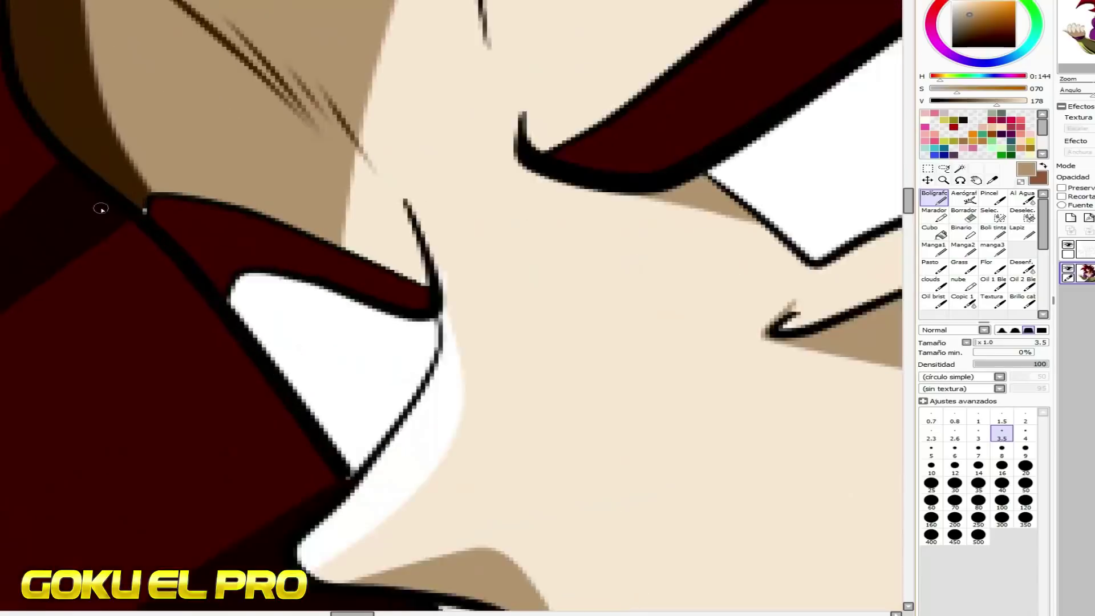
{"action": "left_click", "coordinate": [184, 211], "text": "alt"}
{"action": "scroll", "coordinate": [157, 193], "scroll_direction": "down", "scroll_amount": 4}
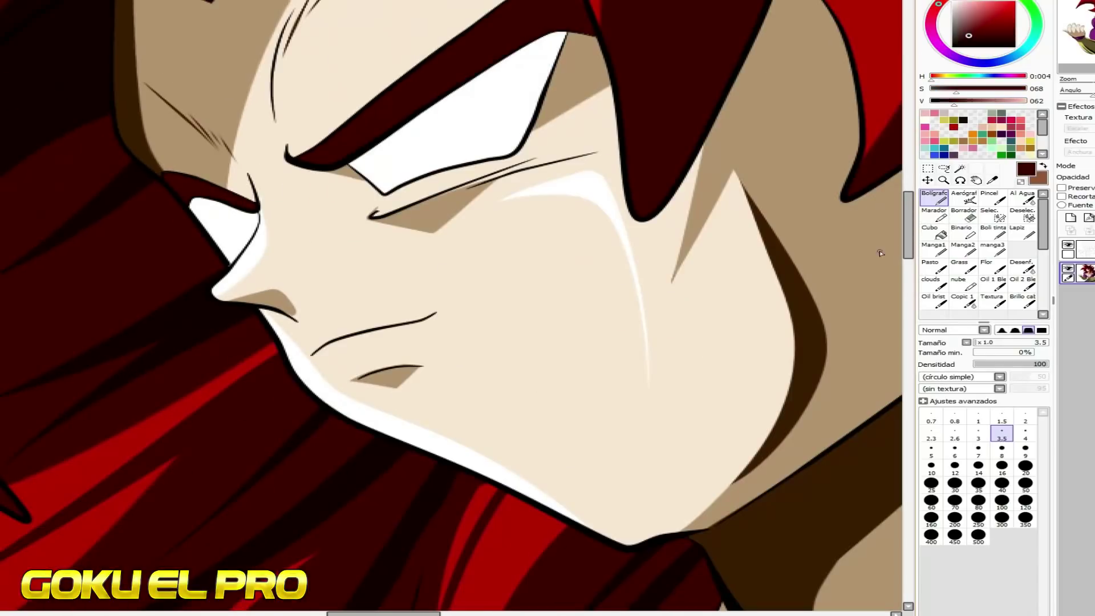
Select the whites of both eyes from the linework layer and fill them with off-white on the colour layer
{"action": "left_click", "coordinate": [1080, 249]}
{"action": "left_click", "coordinate": [960, 168]}
{"action": "left_click", "coordinate": [518, 110]}
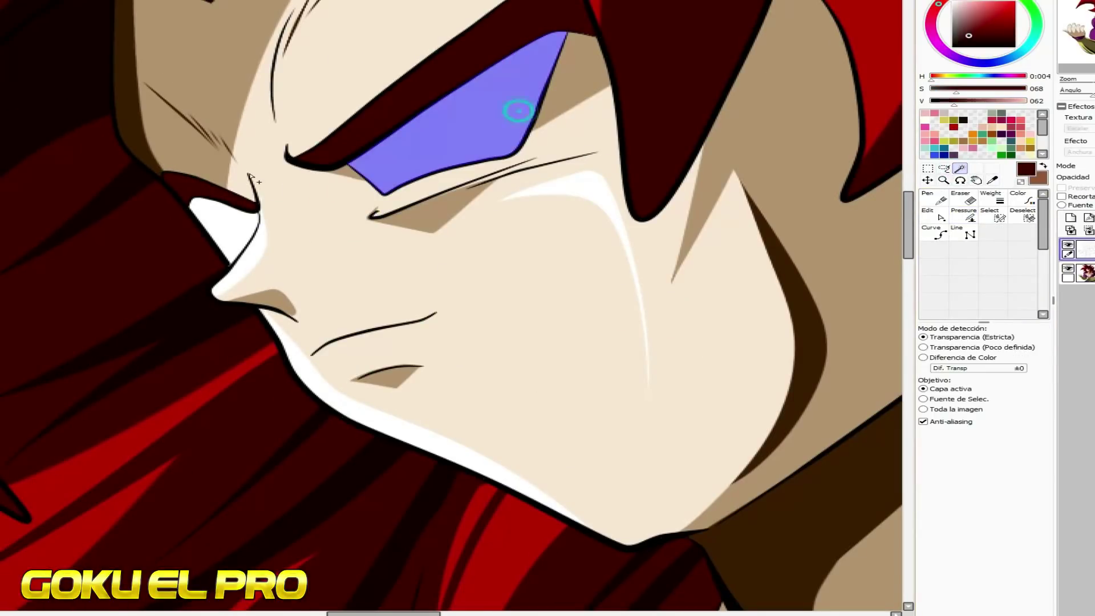
{"action": "scroll", "coordinate": [263, 211], "scroll_direction": "up", "scroll_amount": 1}
{"action": "left_click", "coordinate": [1080, 273]}
{"action": "left_click", "coordinate": [963, 233]}
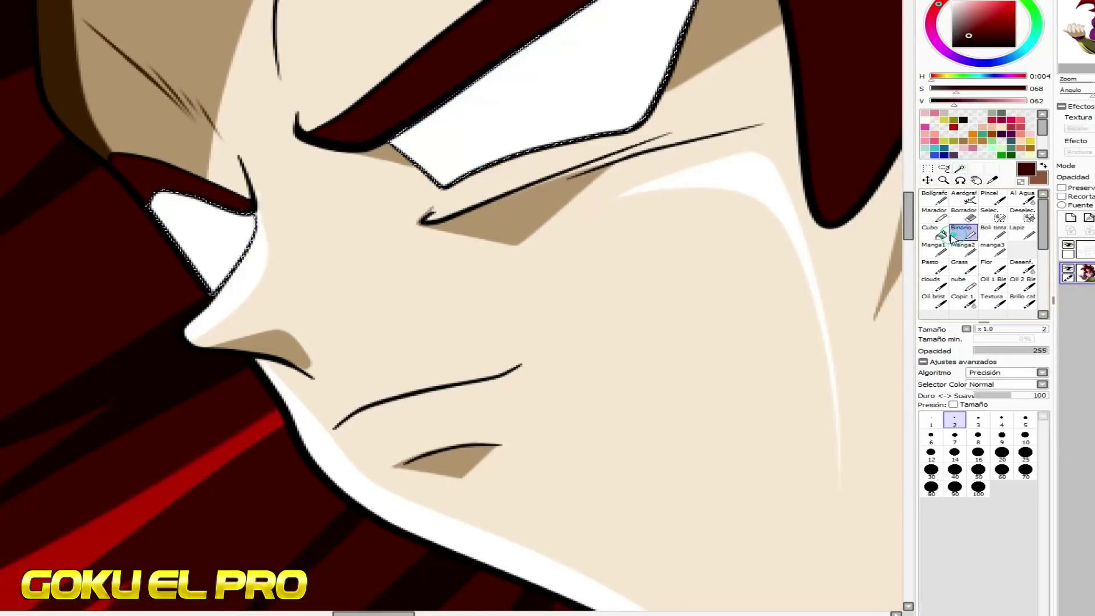
{"action": "left_click", "coordinate": [934, 232]}
{"action": "right_click", "coordinate": [653, 88]}
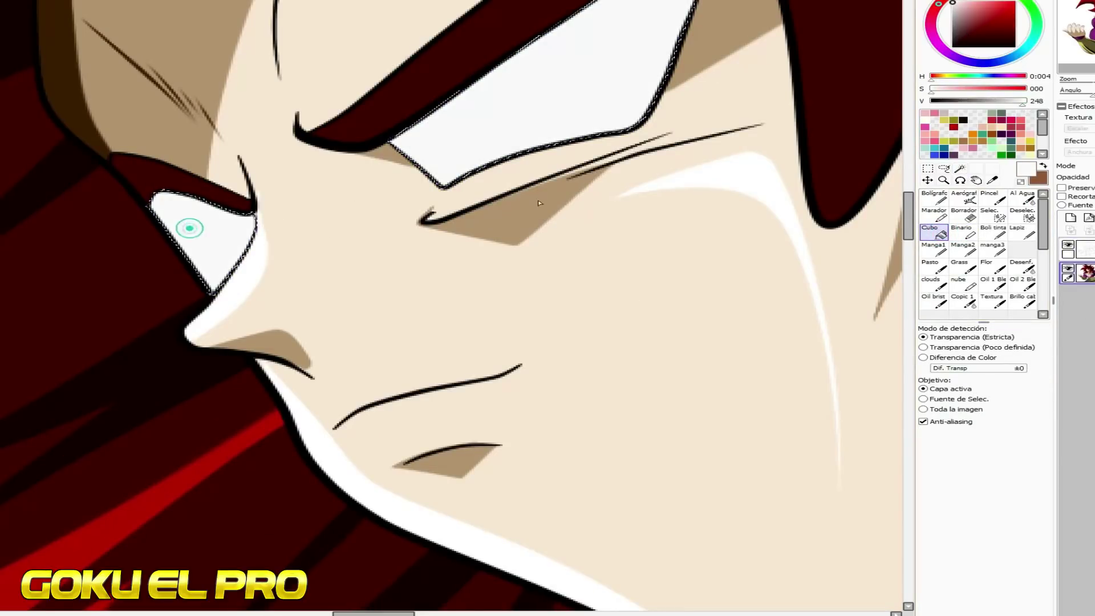
Paint the far eye's iris purple and the near eye's iris green at brush size 39
{"action": "left_click", "coordinate": [935, 196]}
{"action": "left_click", "coordinate": [955, 155]}
{"action": "left_click", "coordinate": [985, 23]}
{"action": "left_click", "coordinate": [1005, 343]}
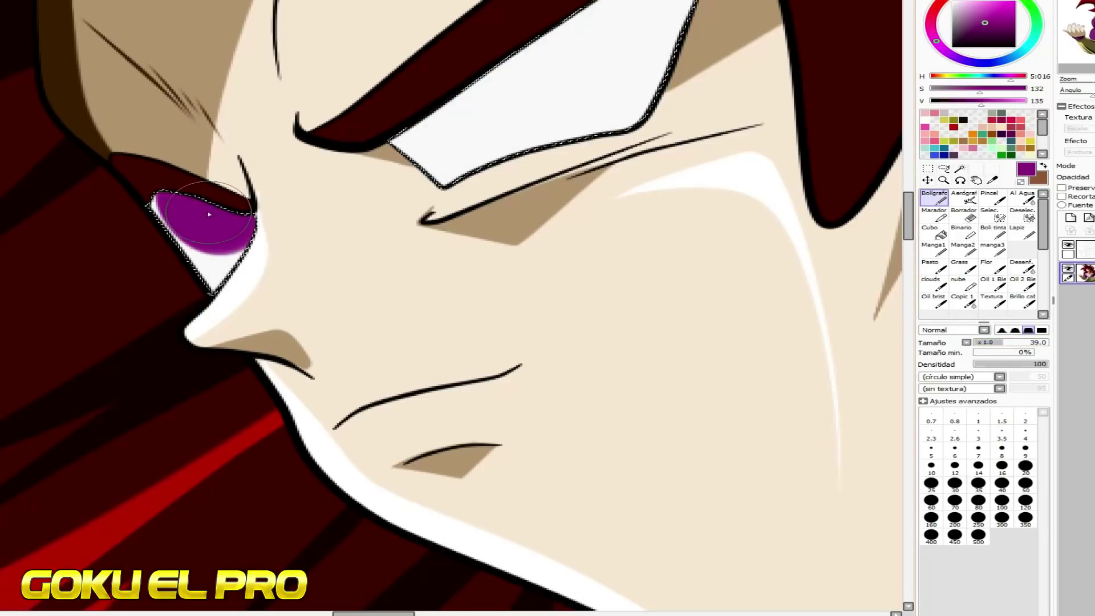
{"action": "left_click", "coordinate": [1001, 154]}
{"action": "mouse_move", "coordinate": [457, 86]}
{"action": "left_mouse_down"}
{"action": "mouse_move", "coordinate": [496, 51]}
{"action": "mouse_move", "coordinate": [448, 86]}
{"action": "mouse_move", "coordinate": [540, 11]}
{"action": "mouse_move", "coordinate": [526, 107]}
{"action": "mouse_move", "coordinate": [537, 14]}
{"action": "left_mouse_up"}
{"action": "key", "text": "ctrl+z"}
{"action": "key", "text": "ctrl+z"}
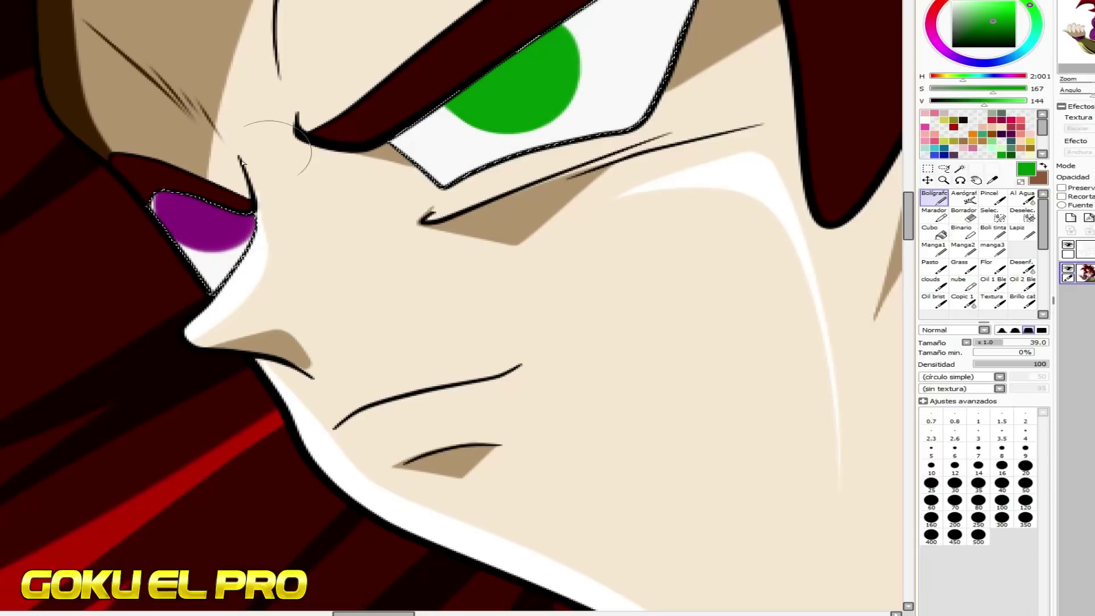
Paint near-black pupils in both irises and add two small white glints to each eye
{"action": "right_click", "coordinate": [50, 166]}
{"action": "left_click_drag", "start_coordinate": [188, 193], "coordinate": [208, 197]}
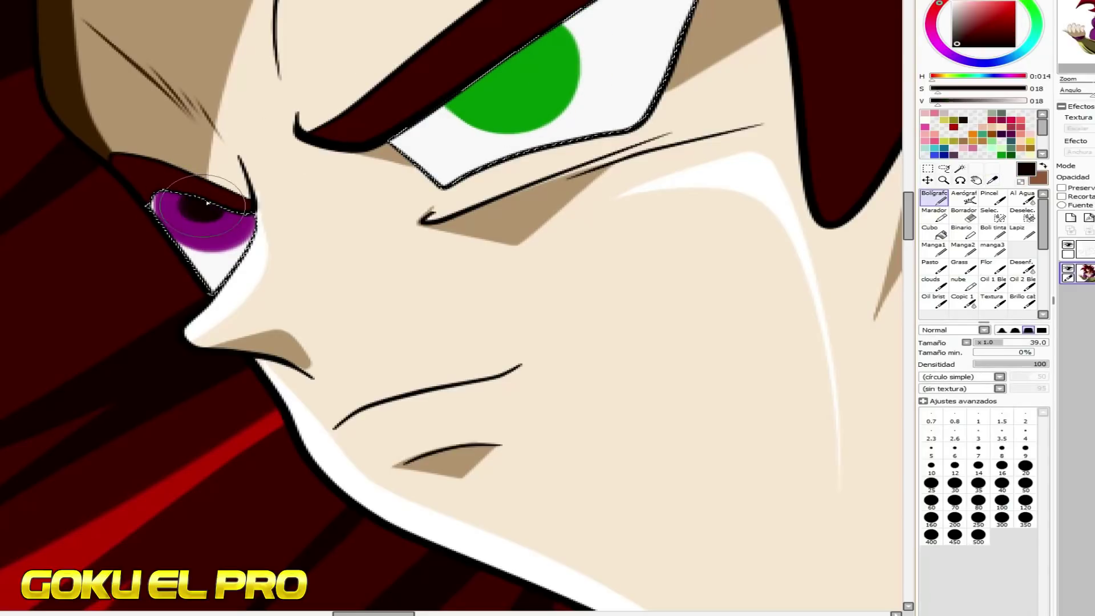
{"action": "mouse_move", "coordinate": [489, 86]}
{"action": "left_mouse_down"}
{"action": "mouse_move", "coordinate": [508, 73]}
{"action": "mouse_move", "coordinate": [487, 59]}
{"action": "mouse_move", "coordinate": [506, 71]}
{"action": "left_mouse_up"}
{"action": "left_click", "coordinate": [442, 139], "text": "alt"}
{"action": "left_click", "coordinate": [478, 108]}
{"action": "left_click", "coordinate": [558, 79]}
{"action": "left_click", "coordinate": [177, 223]}
{"action": "left_click", "coordinate": [227, 231]}
Paint near-black shading along the far eye's lower corner and the near eye's inner, lower and outer edges, and clear the selection
{"action": "left_click", "coordinate": [231, 271], "text": "alt"}
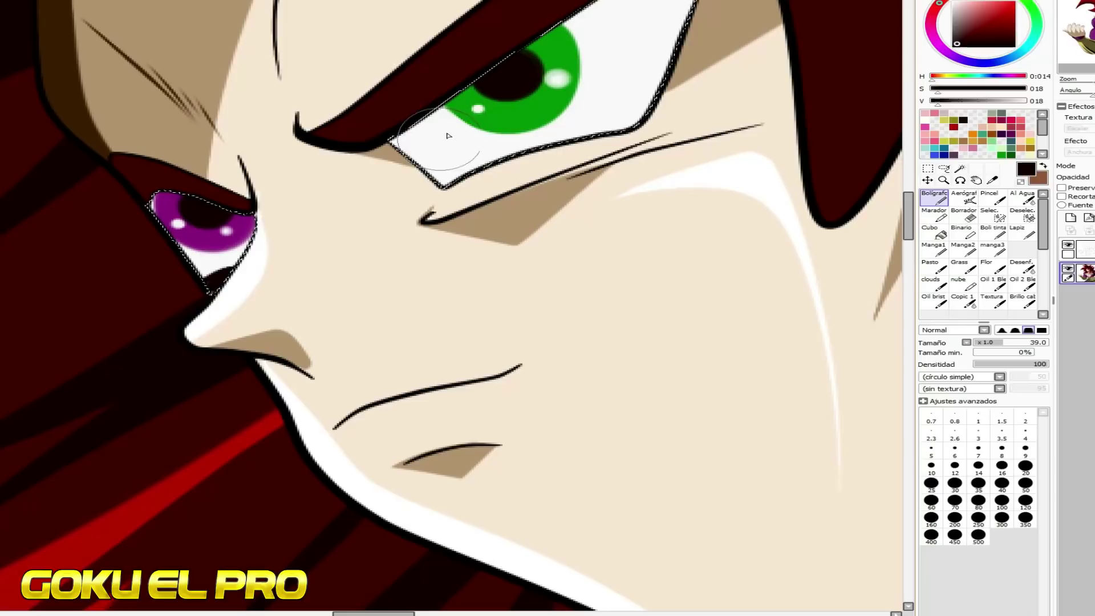
{"action": "left_click_drag", "start_coordinate": [387, 133], "coordinate": [457, 184]}
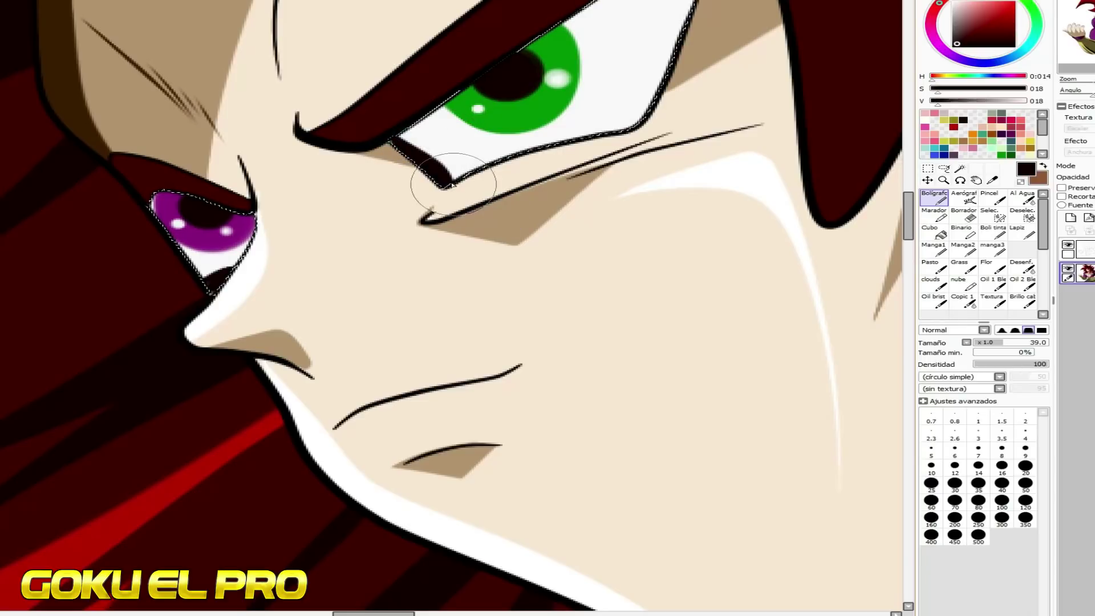
{"action": "left_click_drag", "start_coordinate": [907, 204], "coordinate": [907, 189]}
{"action": "left_click_drag", "start_coordinate": [429, 358], "coordinate": [702, 279]}
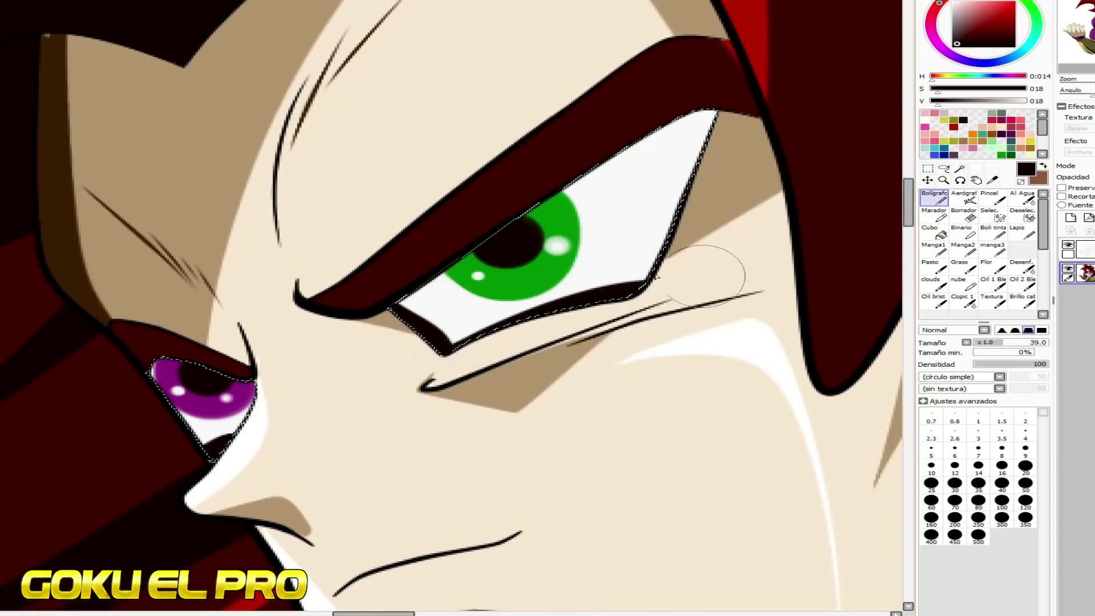
{"action": "left_click_drag", "start_coordinate": [442, 351], "coordinate": [649, 292]}
{"action": "left_click_drag", "start_coordinate": [723, 117], "coordinate": [618, 355]}
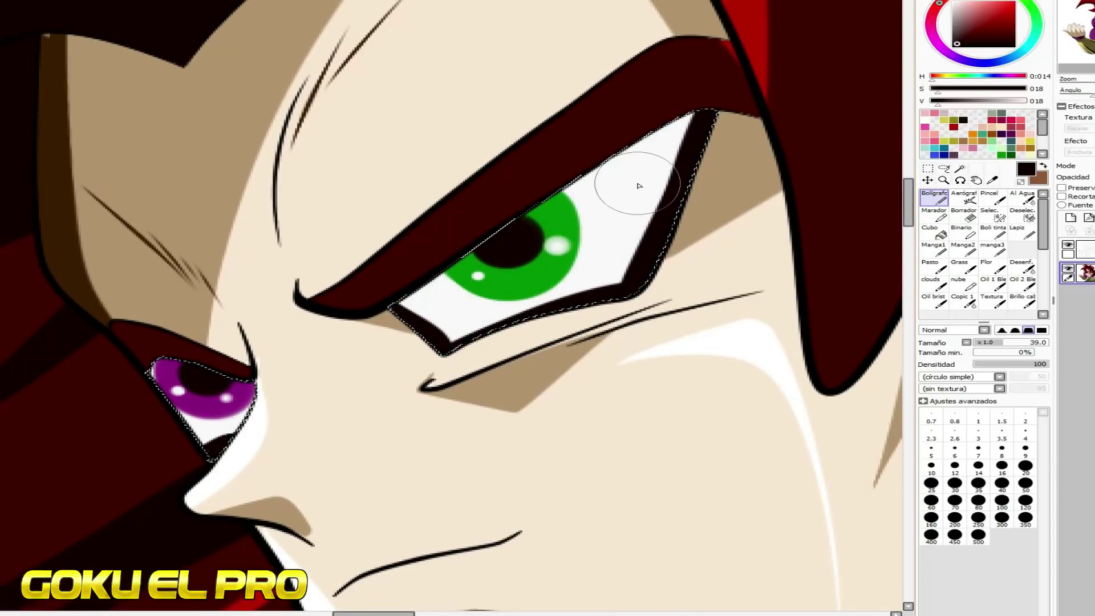
{"action": "scroll", "coordinate": [282, 110], "scroll_direction": "down", "scroll_amount": 4}
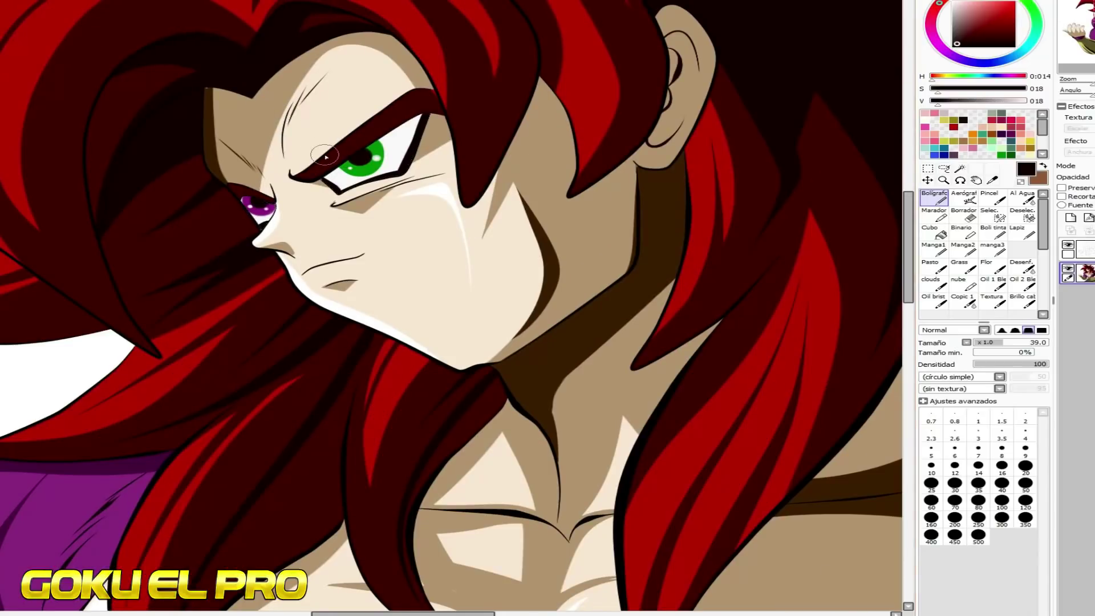
Outline the green iris on the linework layer with a near-black Curve line at size 4
{"action": "scroll", "coordinate": [326, 155], "scroll_direction": "up", "scroll_amount": 2}
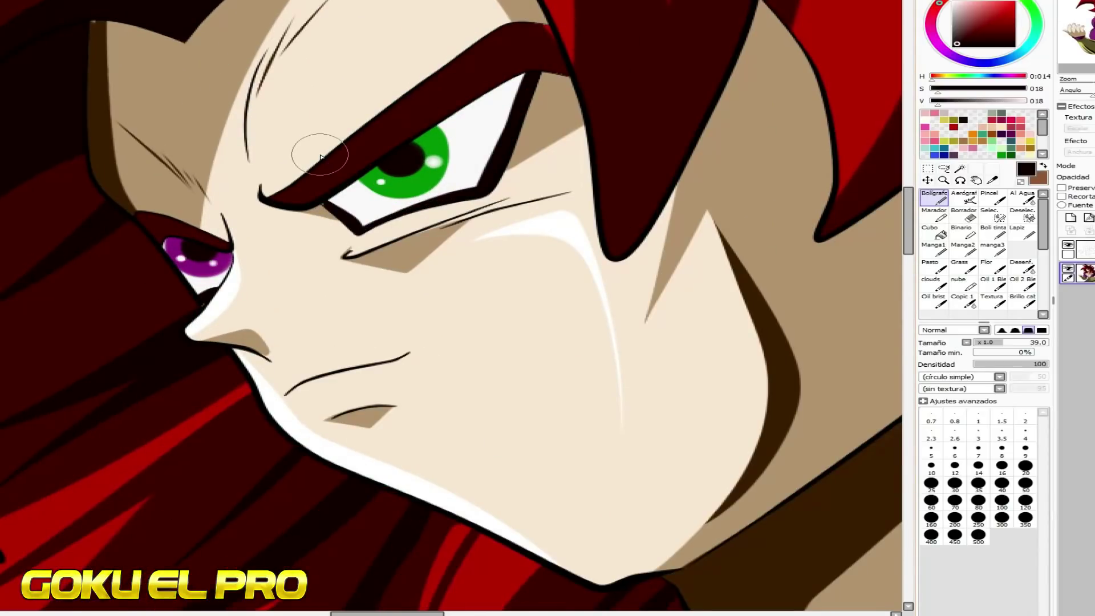
{"action": "left_click", "coordinate": [1084, 249]}
{"action": "left_click", "coordinate": [937, 232]}
{"action": "scroll", "coordinate": [406, 162], "scroll_direction": "up", "scroll_amount": 3}
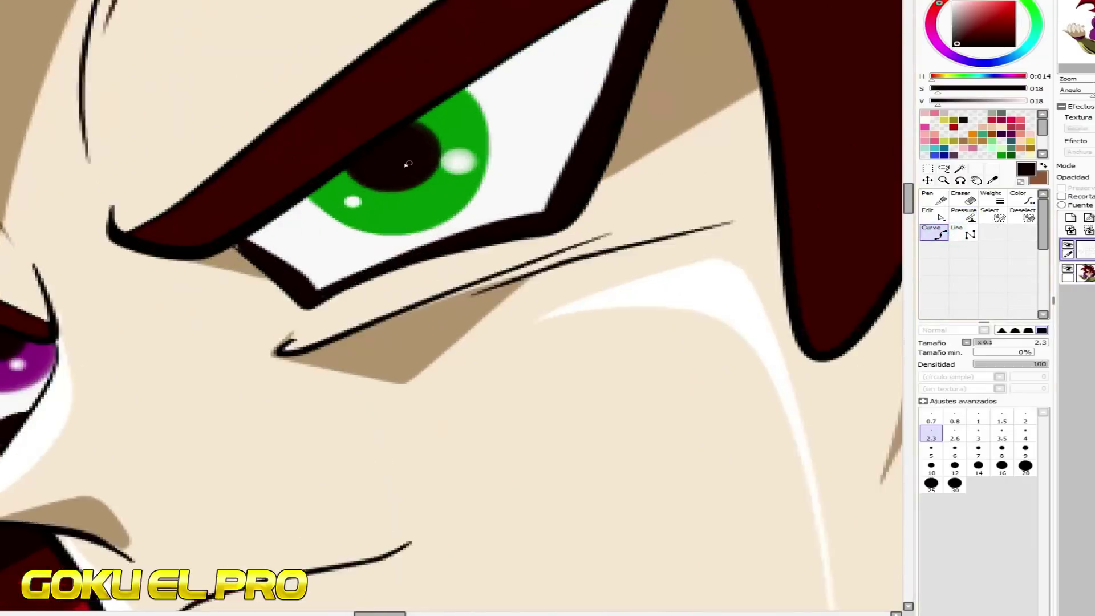
{"action": "left_click", "coordinate": [1026, 434]}
{"action": "left_click", "coordinate": [262, 211]}
{"action": "left_click", "coordinate": [343, 261]}
{"action": "left_click", "coordinate": [401, 268]}
{"action": "left_click", "coordinate": [461, 258]}
{"action": "left_click", "coordinate": [506, 217]}
{"action": "left_click", "coordinate": [529, 162]}
{"action": "left_click", "coordinate": [529, 115]}
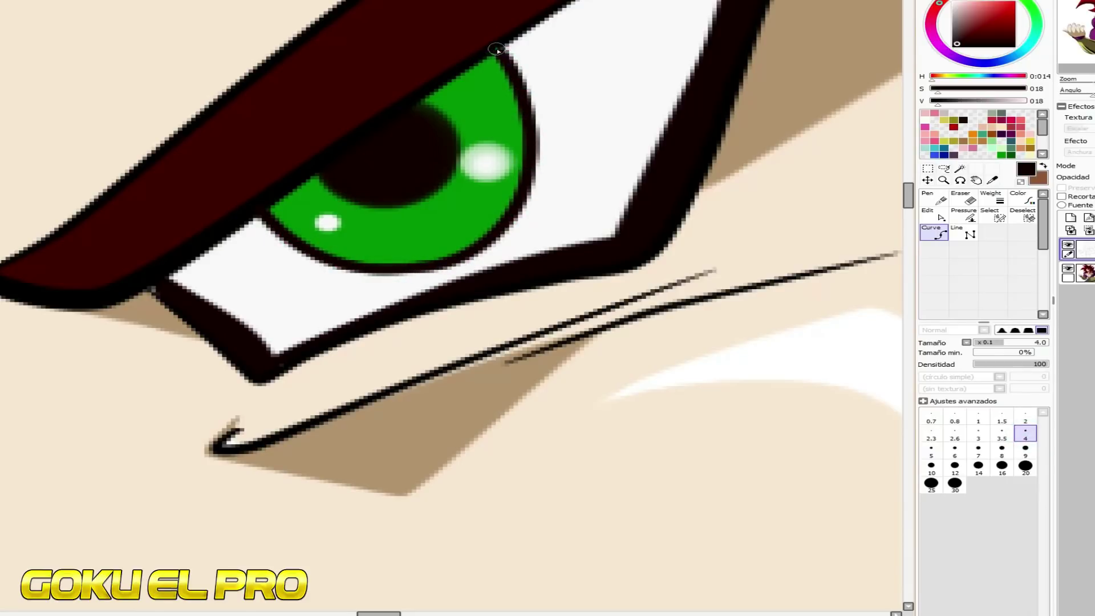
{"action": "double_click", "coordinate": [497, 49]}
{"action": "left_click_drag", "start_coordinate": [402, 249], "coordinate": [433, 207]}
{"action": "scroll", "coordinate": [432, 189], "scroll_direction": "down", "scroll_amount": 3}
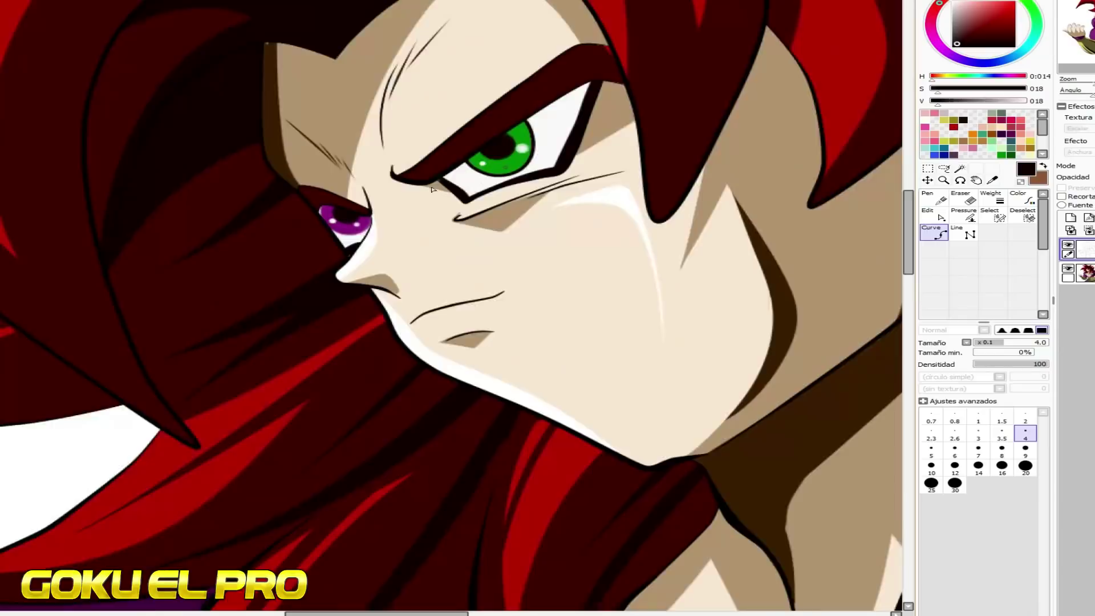
Outline the far eye's purple iris with a near-black Curve line at size 4
{"action": "scroll", "coordinate": [415, 166], "scroll_direction": "up", "scroll_amount": 4}
{"action": "left_click", "coordinate": [369, 151]}
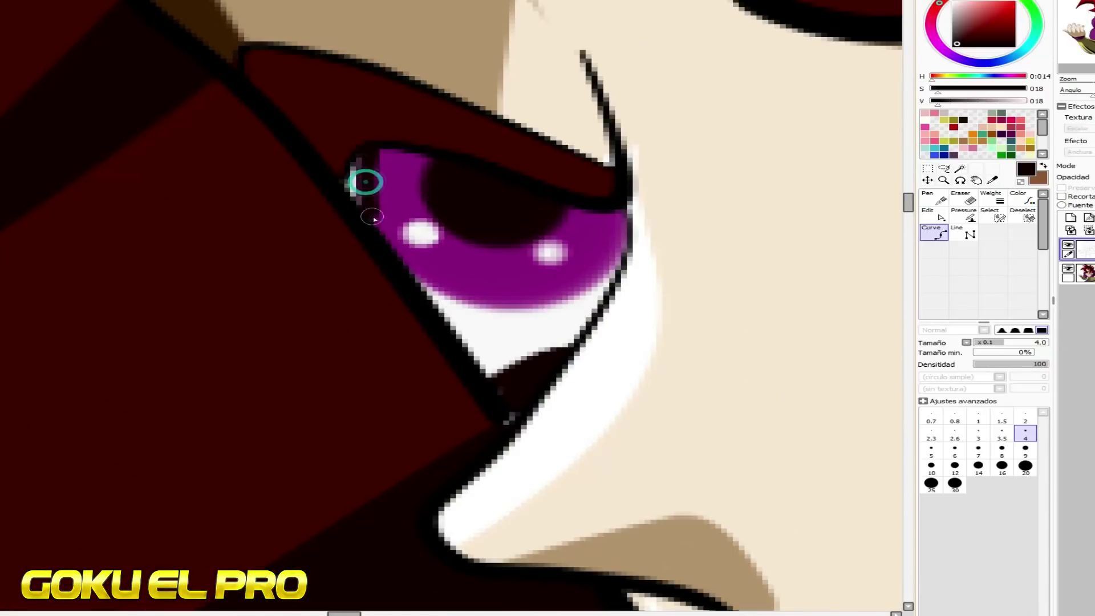
{"action": "left_click", "coordinate": [404, 267]}
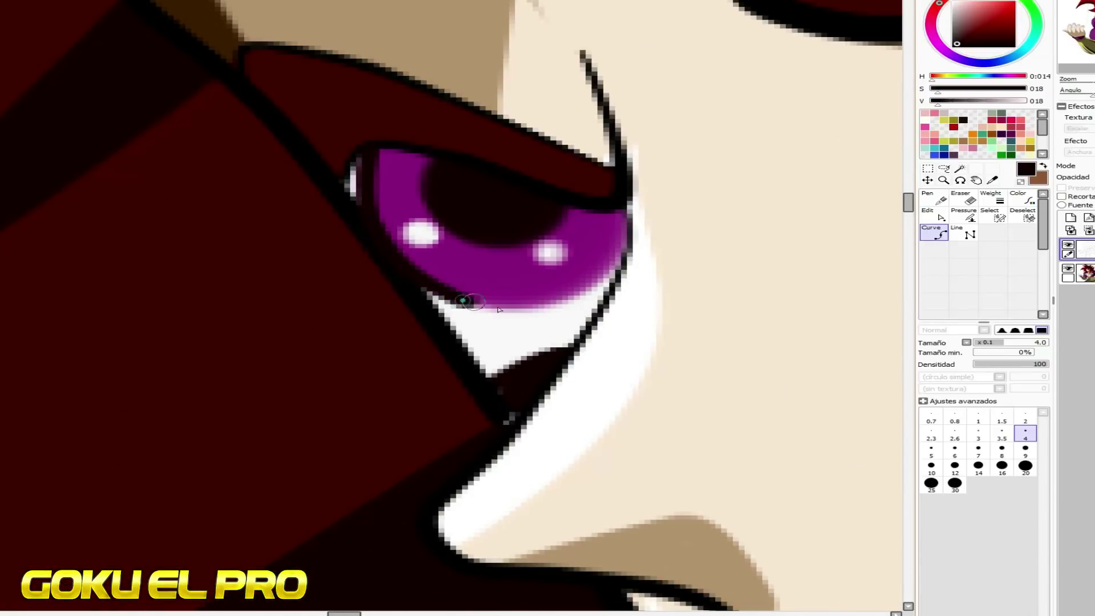
{"action": "left_click", "coordinate": [524, 310]}
{"action": "left_click", "coordinate": [613, 263]}
{"action": "left_click", "coordinate": [621, 225]}
{"action": "double_click", "coordinate": [616, 207]}
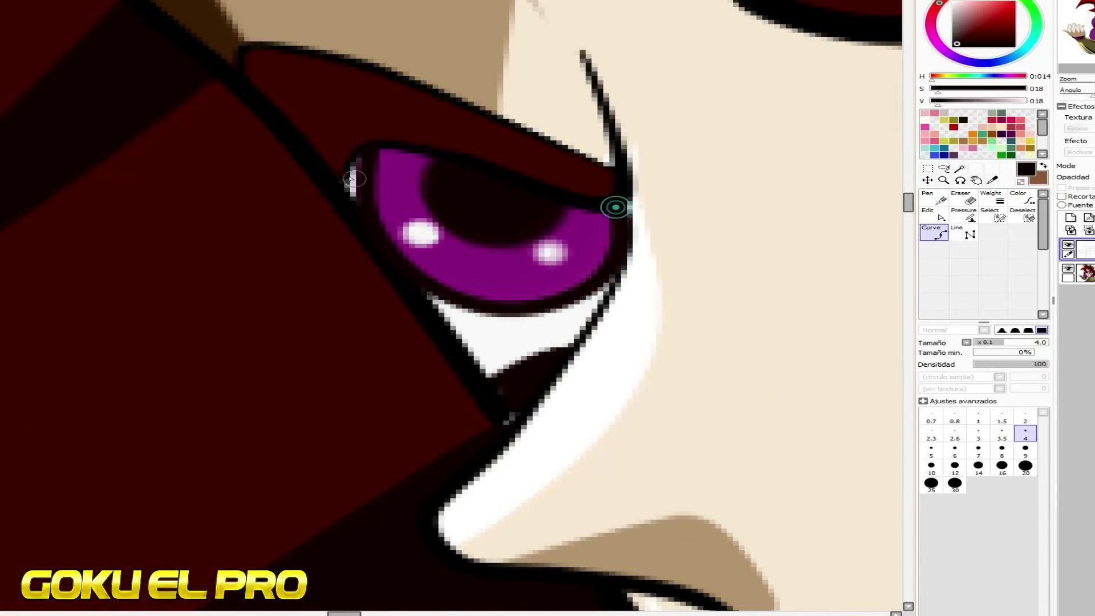
{"action": "scroll", "coordinate": [359, 174], "scroll_direction": "down", "scroll_amount": 5}
{"action": "scroll", "coordinate": [578, 177], "scroll_direction": "down", "scroll_amount": 2}
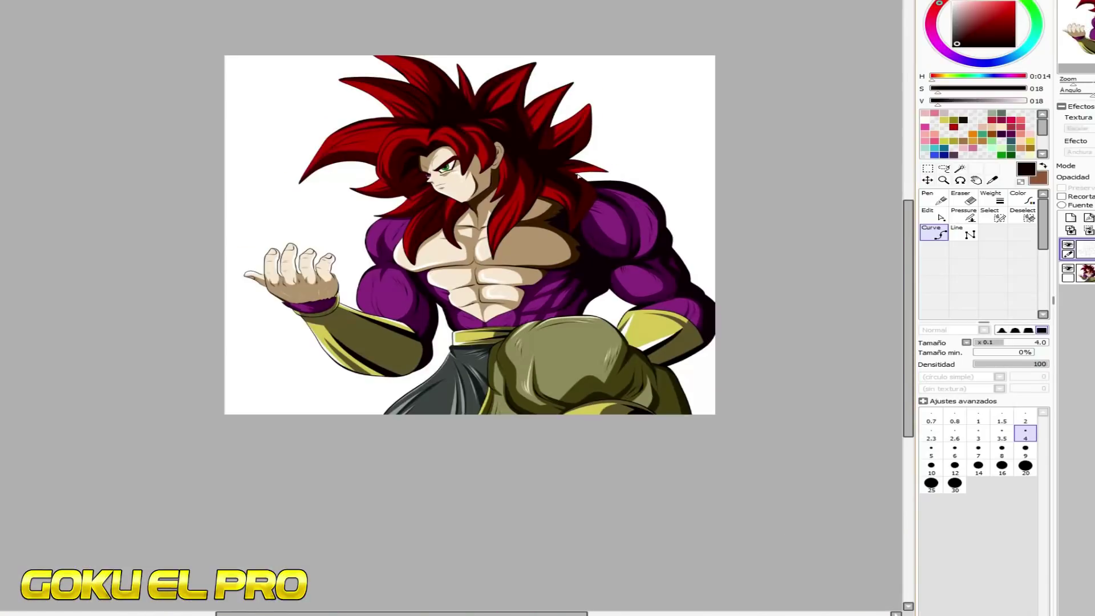
{"action": "scroll", "coordinate": [592, 102], "scroll_direction": "up", "scroll_amount": 2}
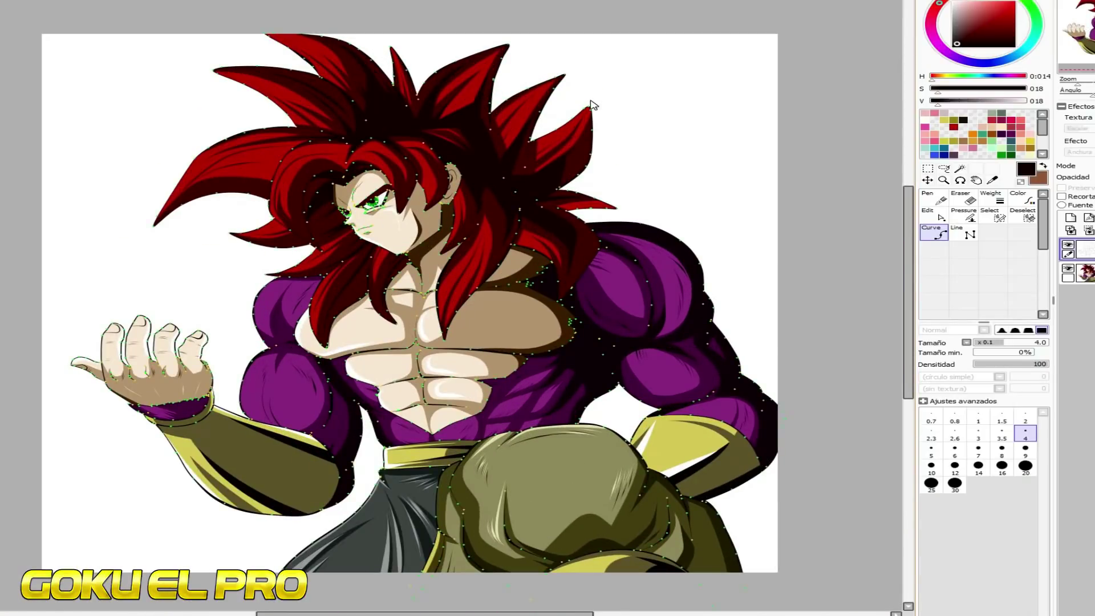